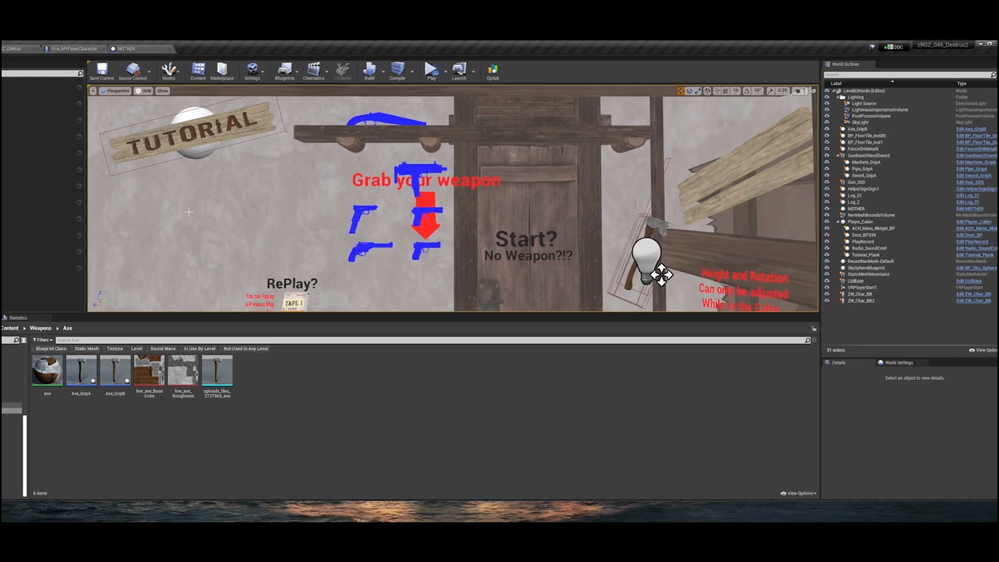
Step: Enlarge the level viewport, enable its FPS display and start simulating the level
{"action": "left_click_drag", "start_coordinate": [504, 315], "coordinate": [504, 387]}
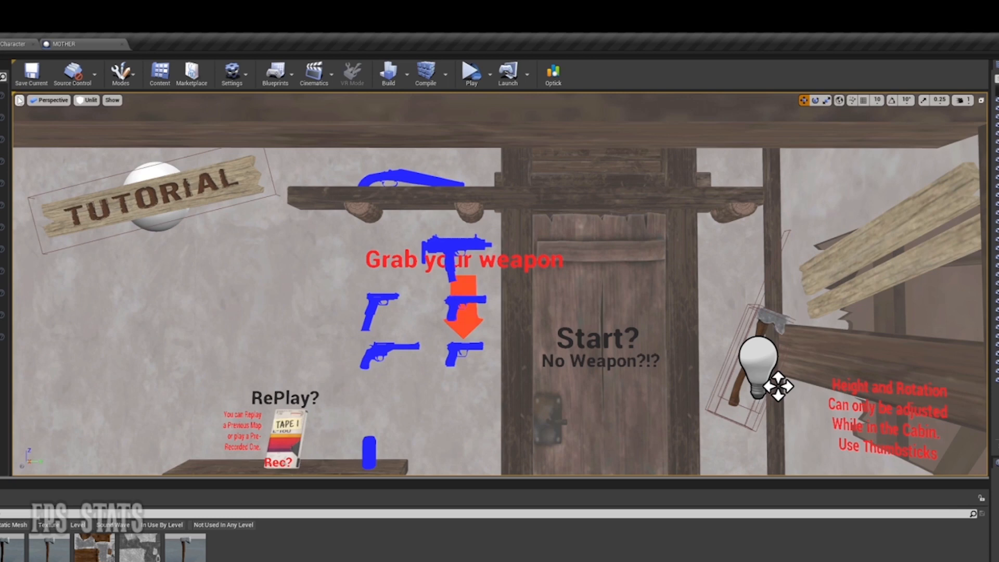
{"action": "left_click", "coordinate": [19, 100]}
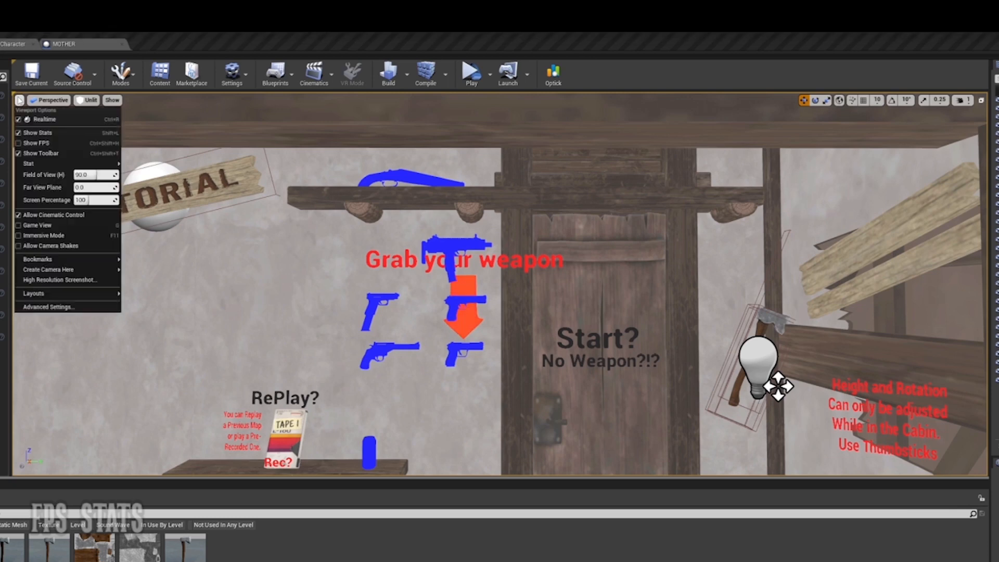
{"action": "left_click", "coordinate": [33, 141]}
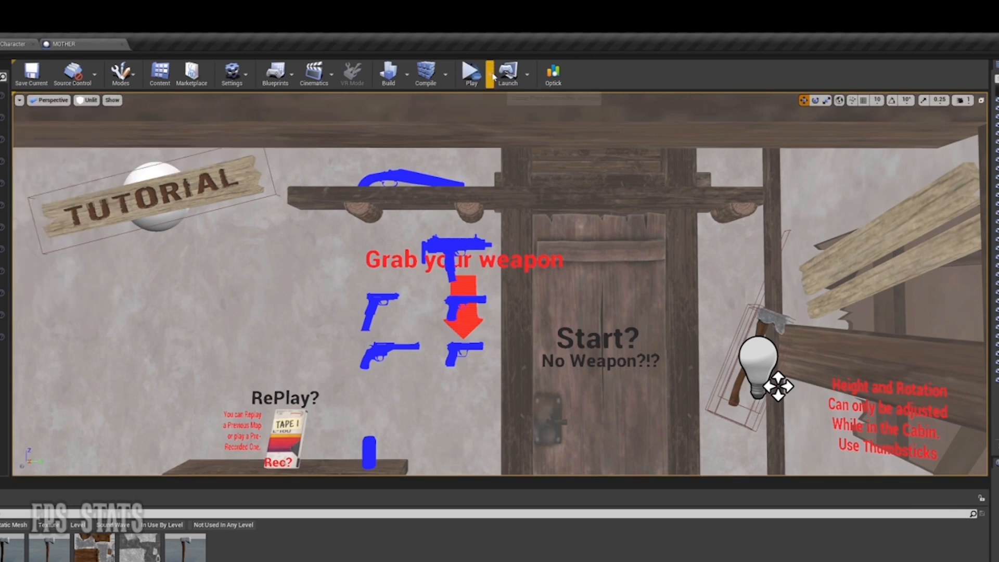
{"action": "left_click", "coordinate": [490, 74]}
{"action": "left_click", "coordinate": [508, 133]}
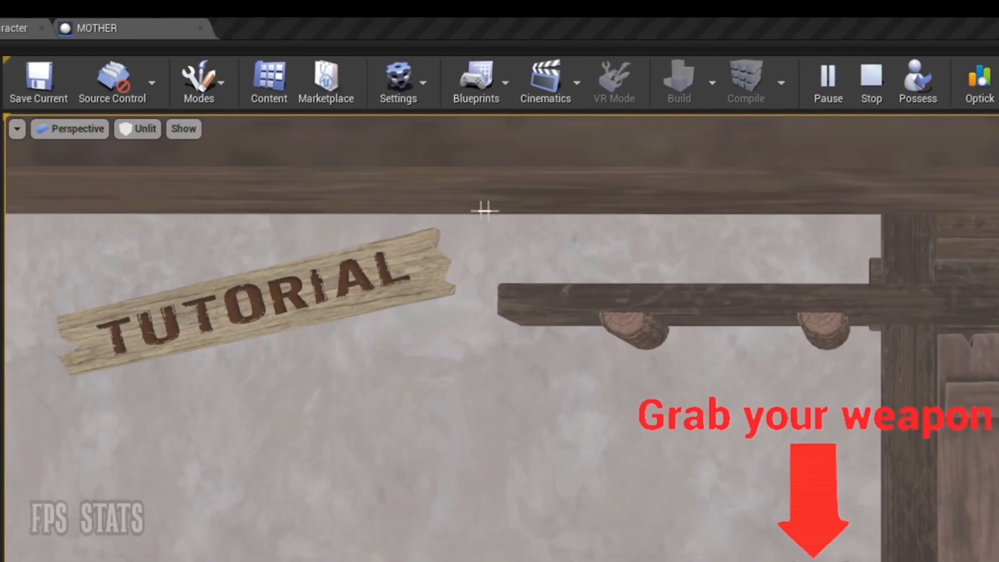
Step: Toggle the viewport's FPS display off and back on during the simulation
{"action": "left_click", "coordinate": [18, 129]}
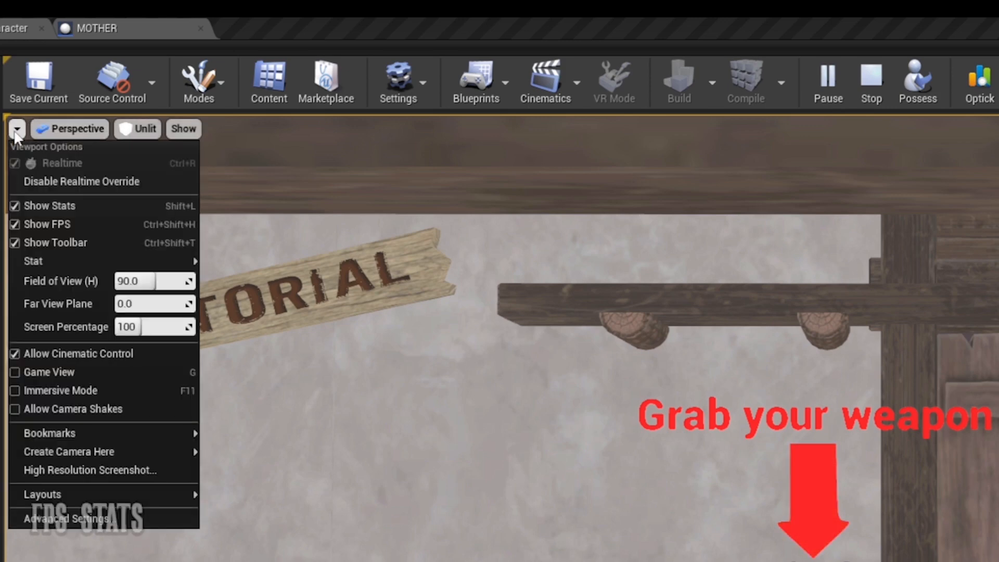
{"action": "left_click", "coordinate": [42, 224]}
{"action": "left_click", "coordinate": [17, 129]}
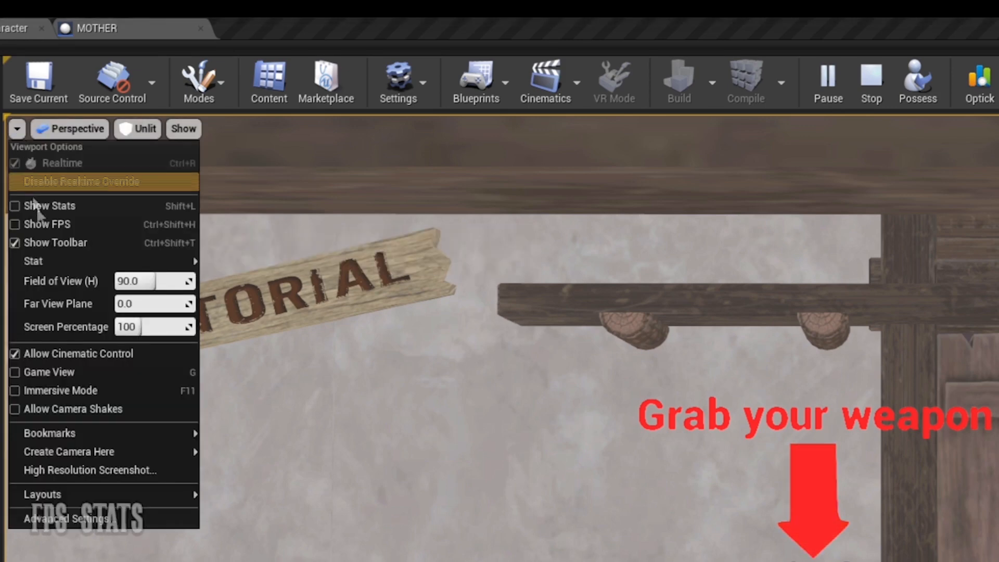
{"action": "left_click", "coordinate": [41, 225]}
{"action": "left_click", "coordinate": [17, 129]}
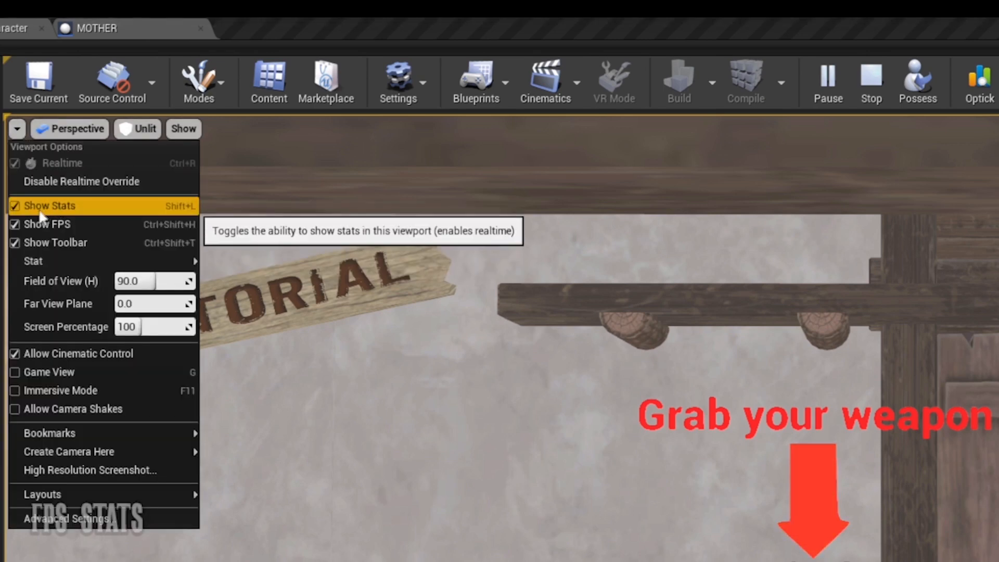
{"action": "left_click", "coordinate": [730, 257]}
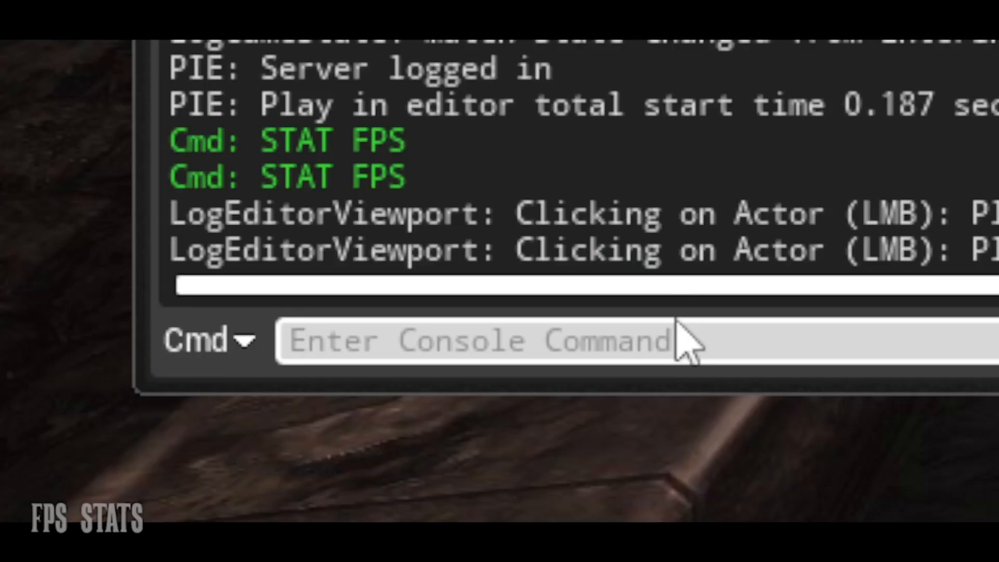
Step: Run the console command "stat unit" to show the frame, game, draw and GPU timings
{"action": "type", "text": "stat "}
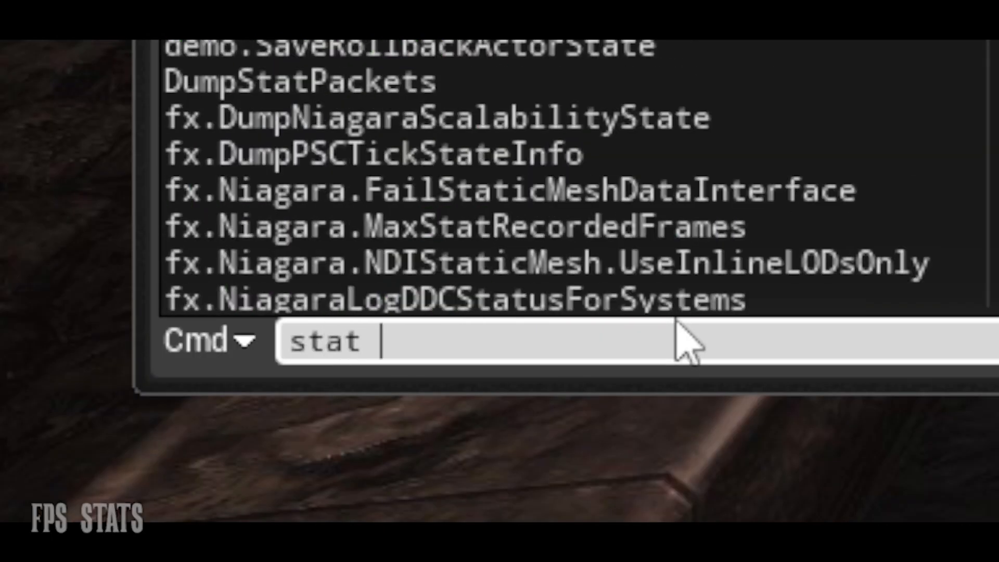
{"action": "type", "text": "unit"}
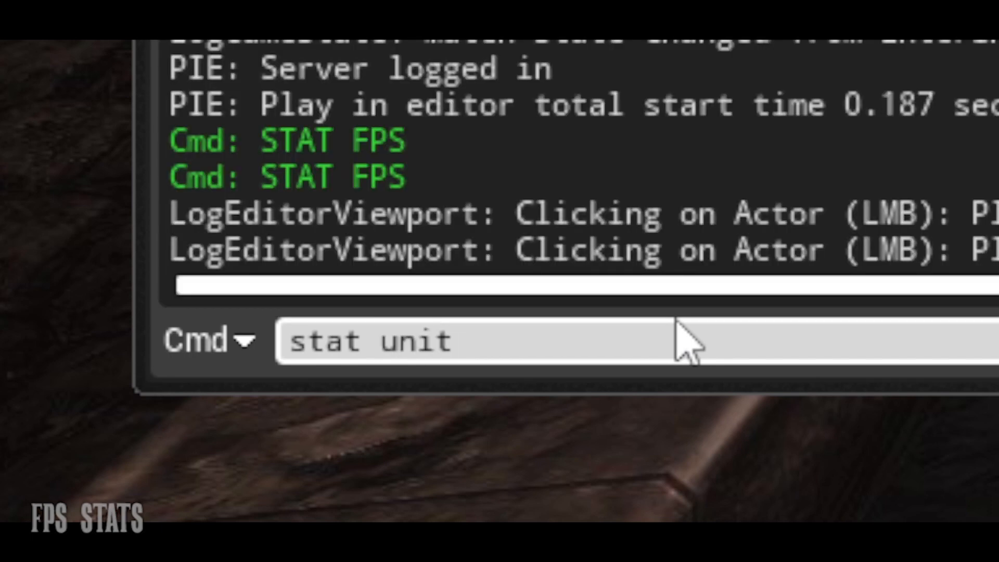
{"action": "key", "text": "Return"}
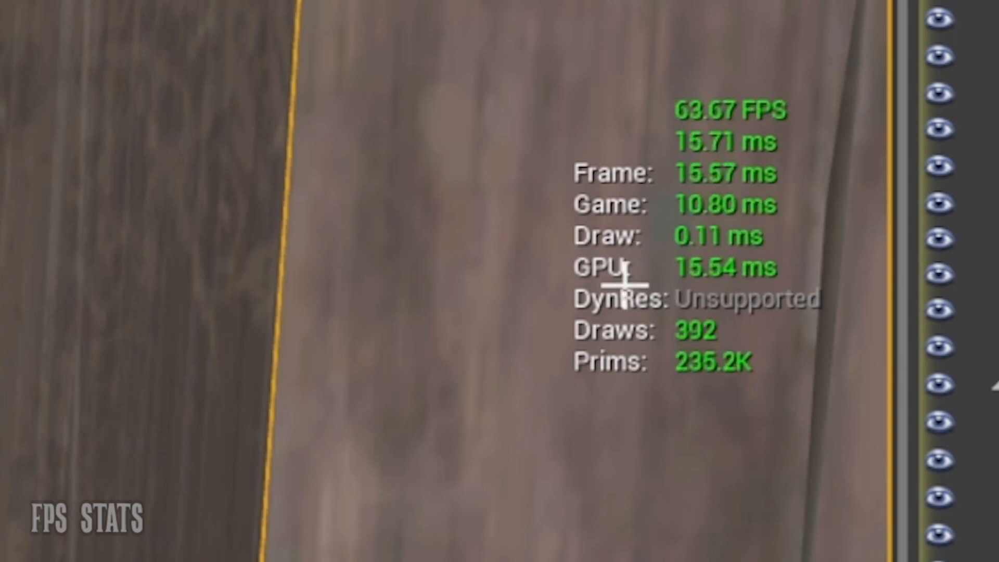
Step: Capture a GPU profile of the simulated level in the GPU Visualizer, and stop the simulation
{"action": "right_click_drag", "start_coordinate": [445, 281], "coordinate": [497, 283]}
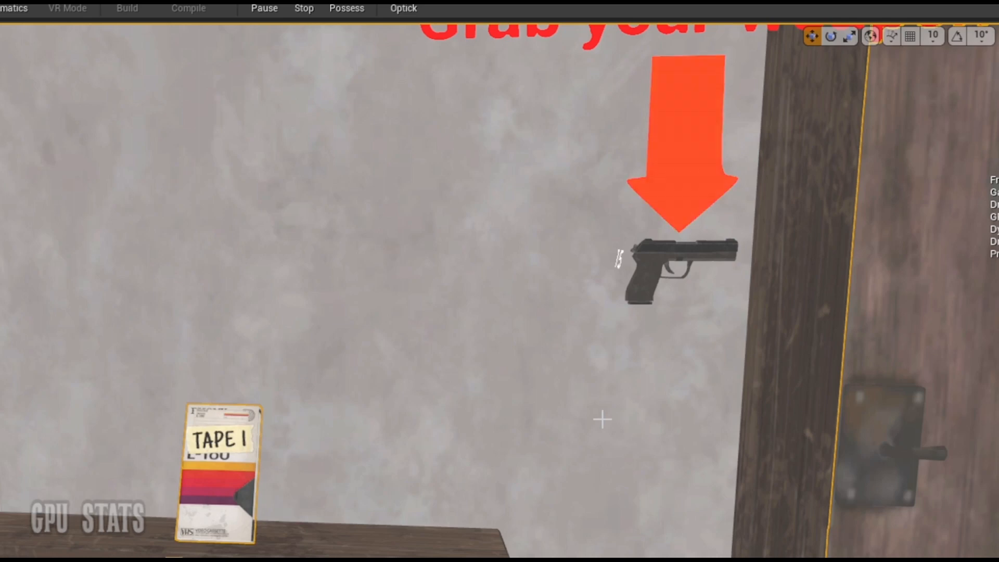
{"action": "key", "text": "ctrl+shift+comma"}
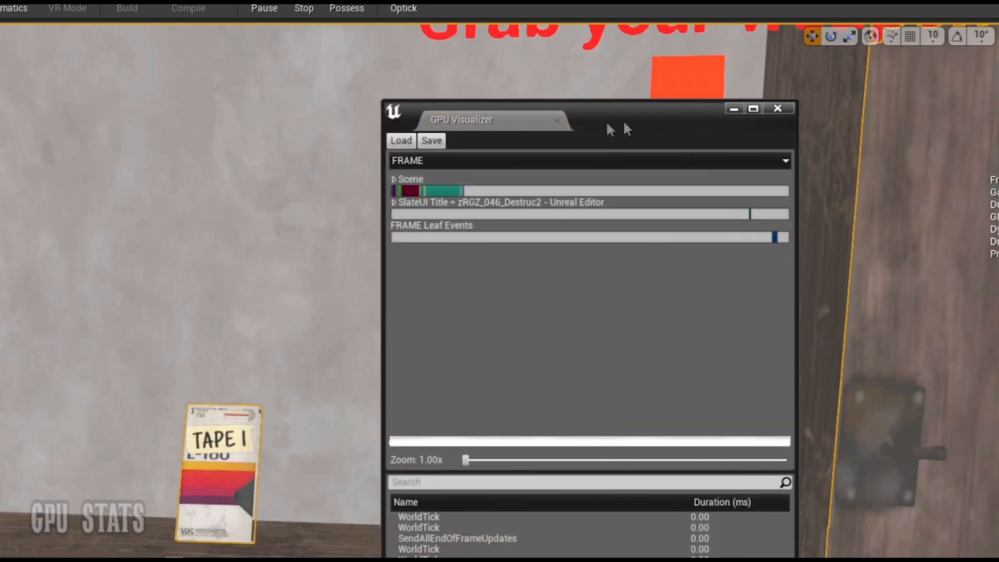
{"action": "left_click", "coordinate": [304, 7]}
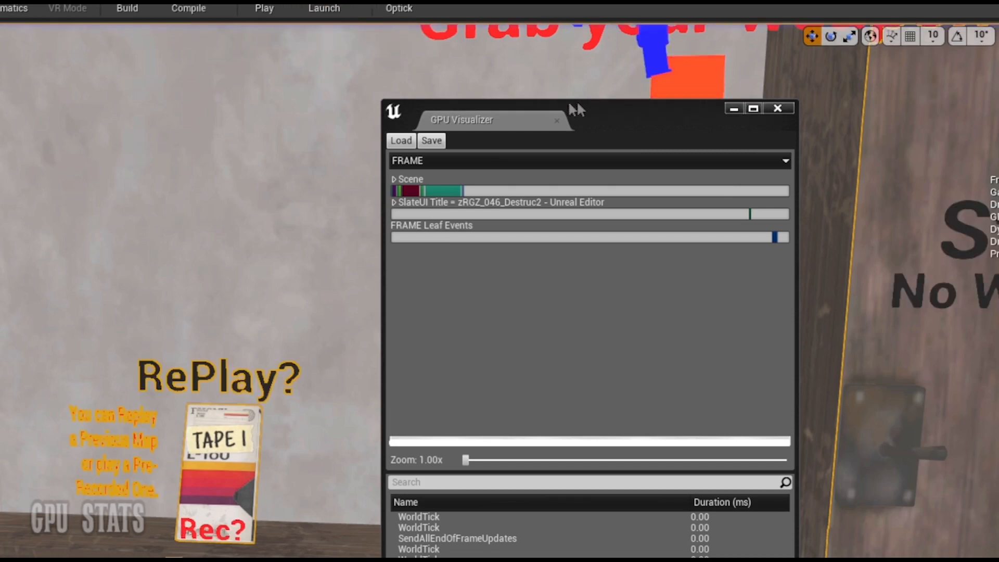
Step: Reposition and widen the GPU Visualizer window, and inspect the PostProcessing, BasePass and SlateUI segments of the frame bars
{"action": "left_click_drag", "start_coordinate": [615, 131], "coordinate": [474, 71]}
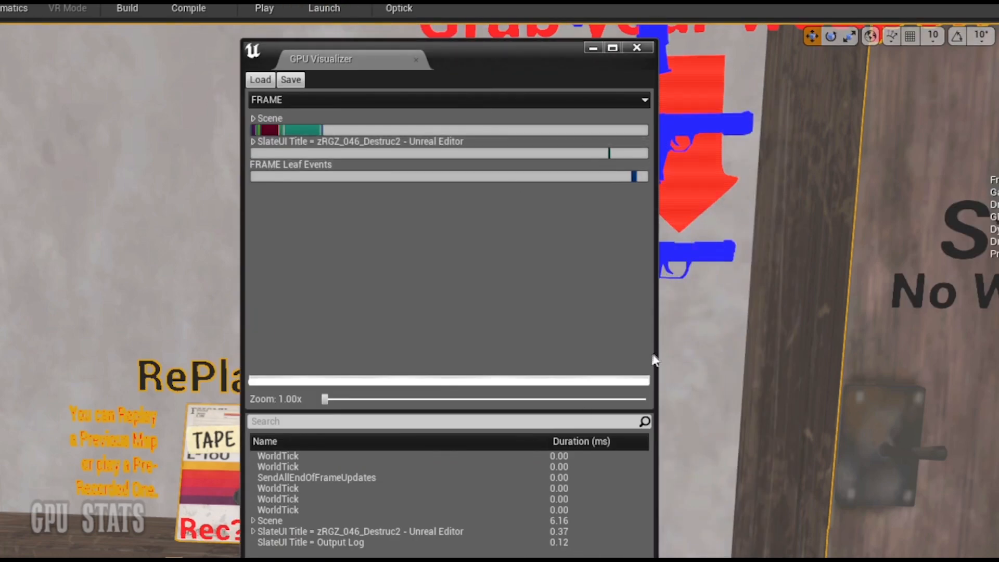
{"action": "left_click_drag", "start_coordinate": [655, 353], "coordinate": [937, 358]}
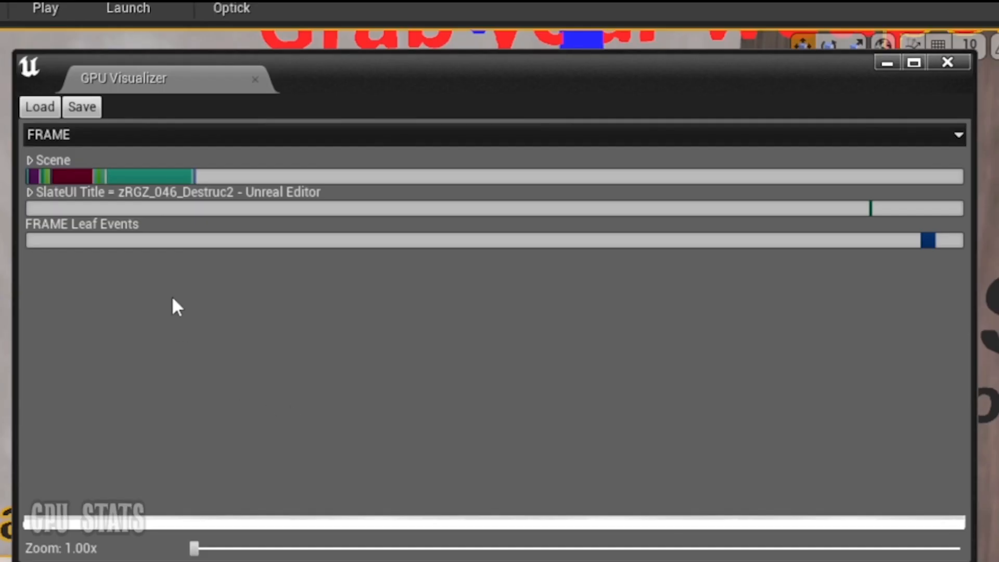
{"action": "mouse_move", "coordinate": [144, 183]}
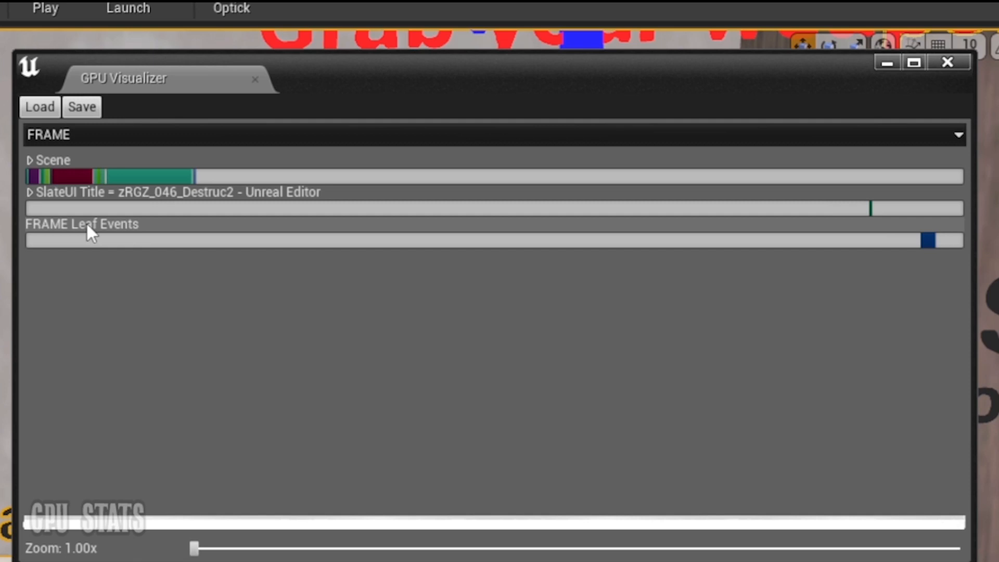
{"action": "left_click", "coordinate": [149, 178]}
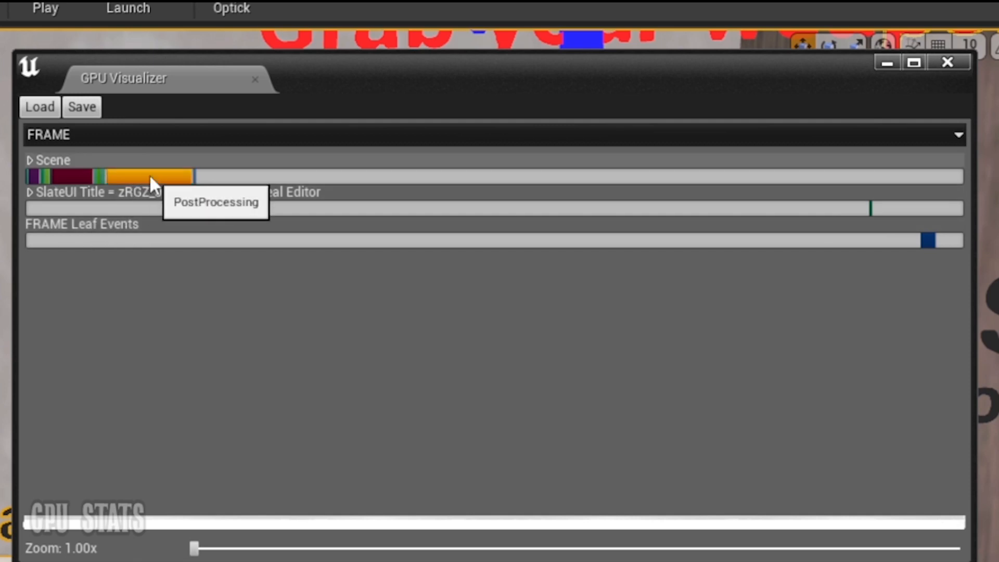
{"action": "left_click", "coordinate": [67, 174]}
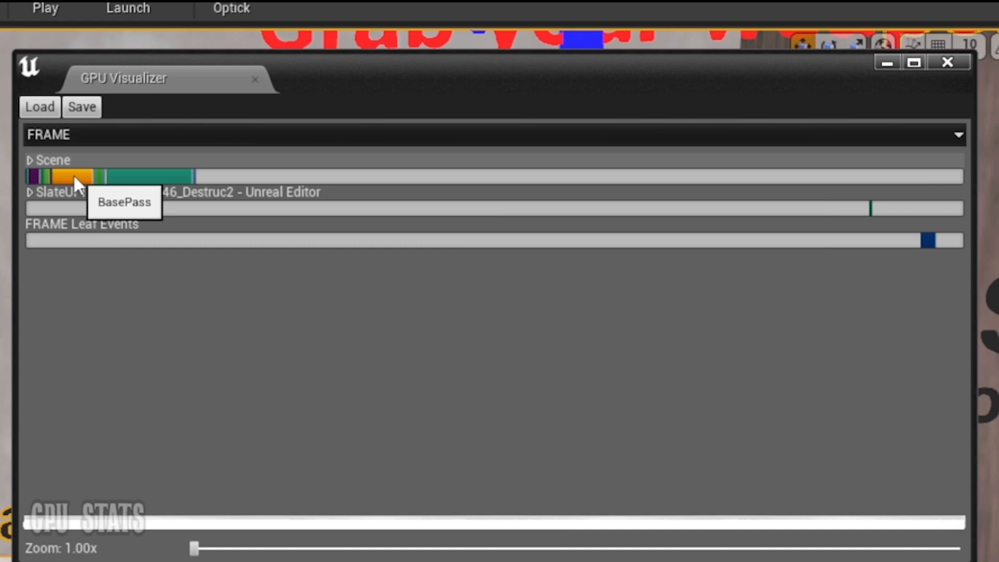
{"action": "left_click", "coordinate": [861, 209]}
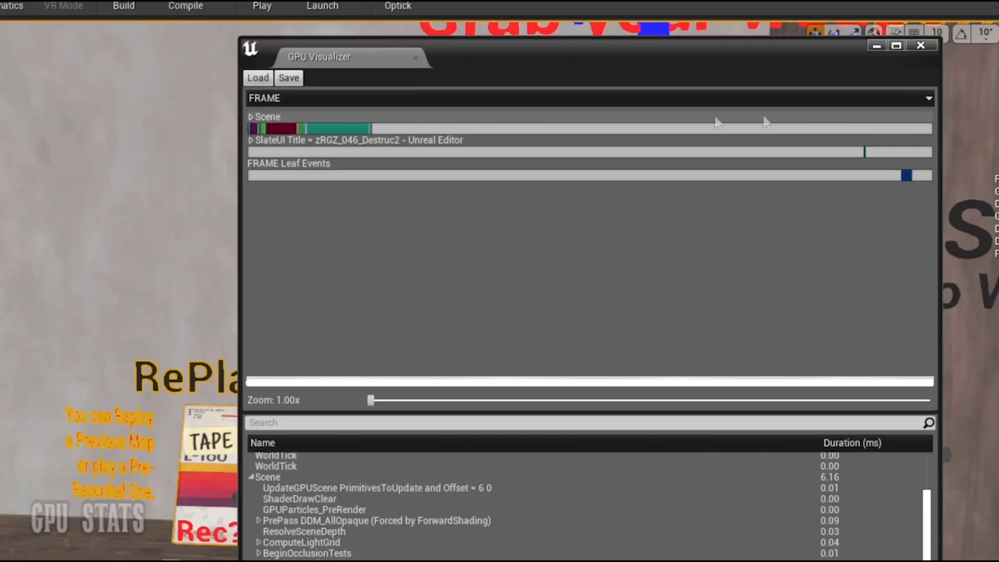
Step: Sort the GPU event list by duration in descending order
{"action": "scroll", "coordinate": [568, 538], "scroll_direction": "up", "scroll_amount": 2}
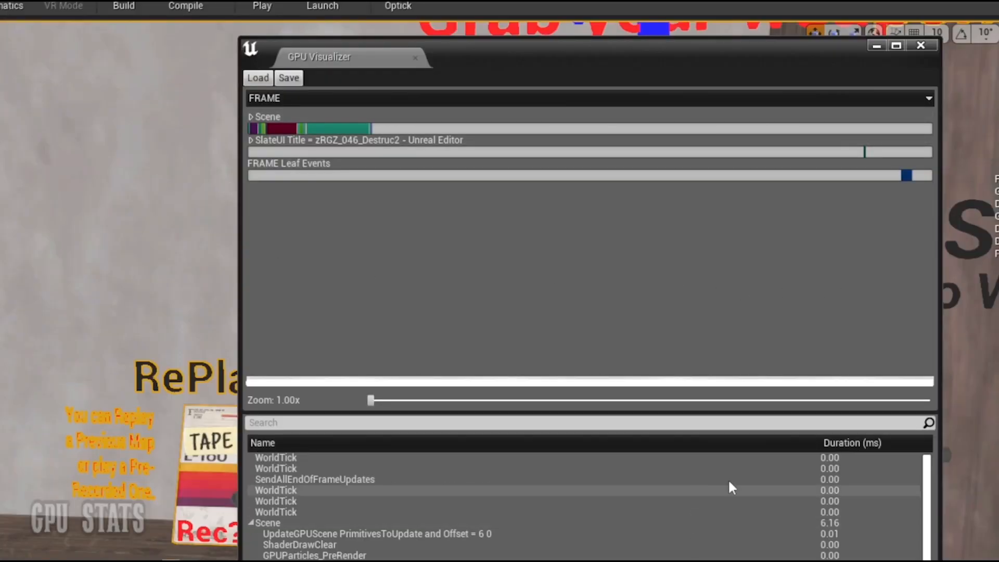
{"action": "left_click", "coordinate": [865, 445]}
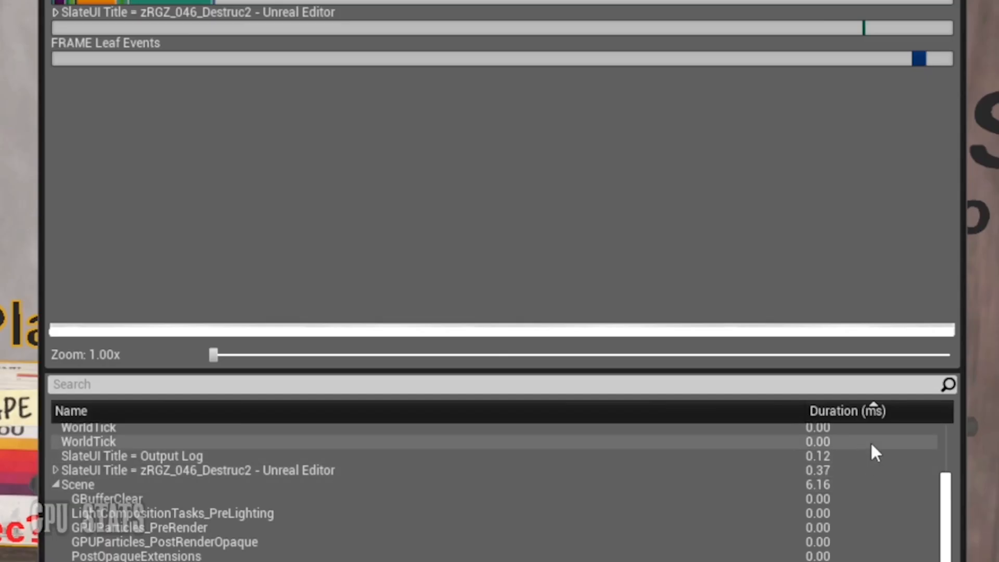
{"action": "scroll", "coordinate": [872, 473], "scroll_direction": "up", "scroll_amount": 2}
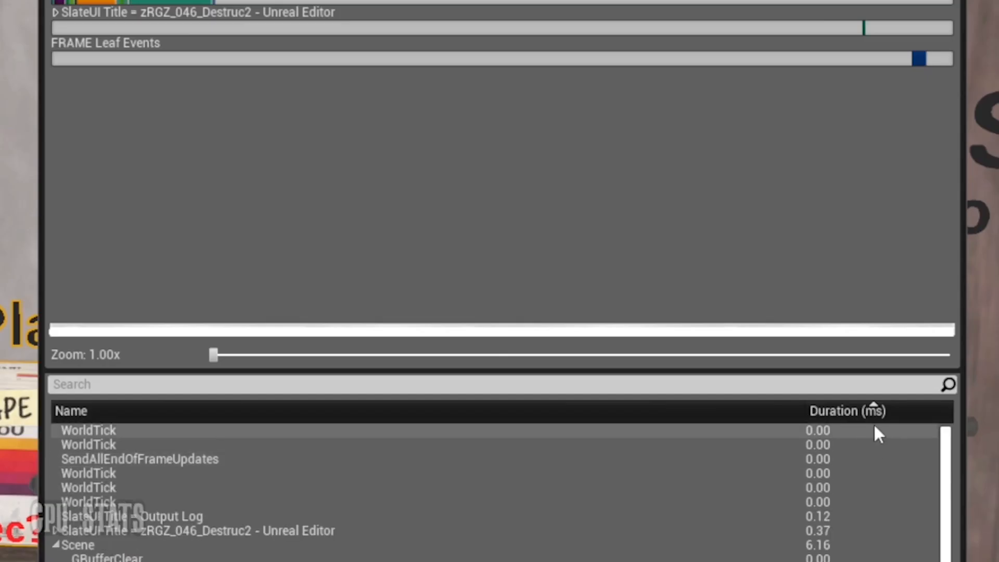
{"action": "left_click", "coordinate": [847, 410]}
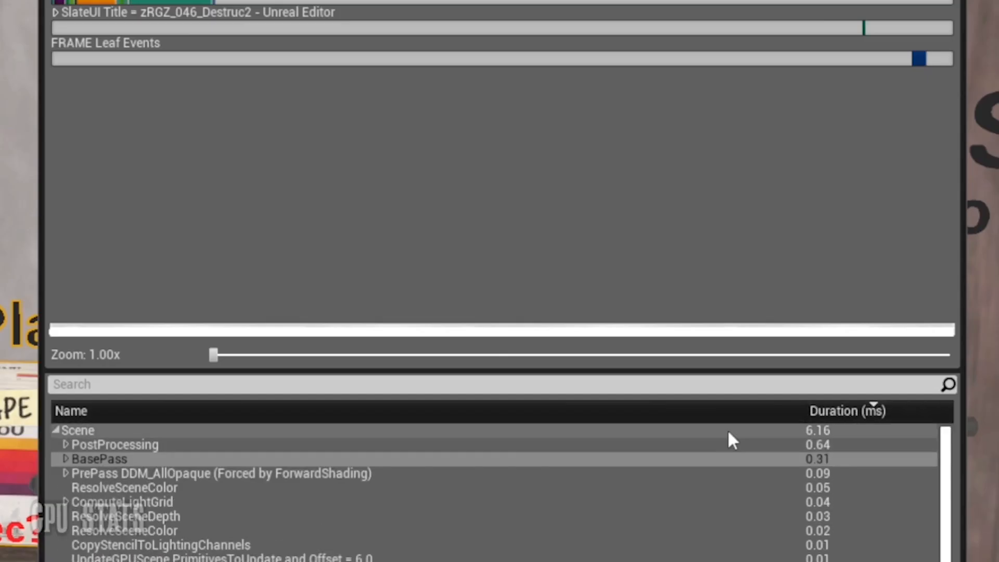
Step: Expand PostProcessing under Scene, including EditorSelectionOutlines, CompositeEditorPrimitives and EditorPrimitives, to examine their durations
{"action": "left_click", "coordinate": [105, 430]}
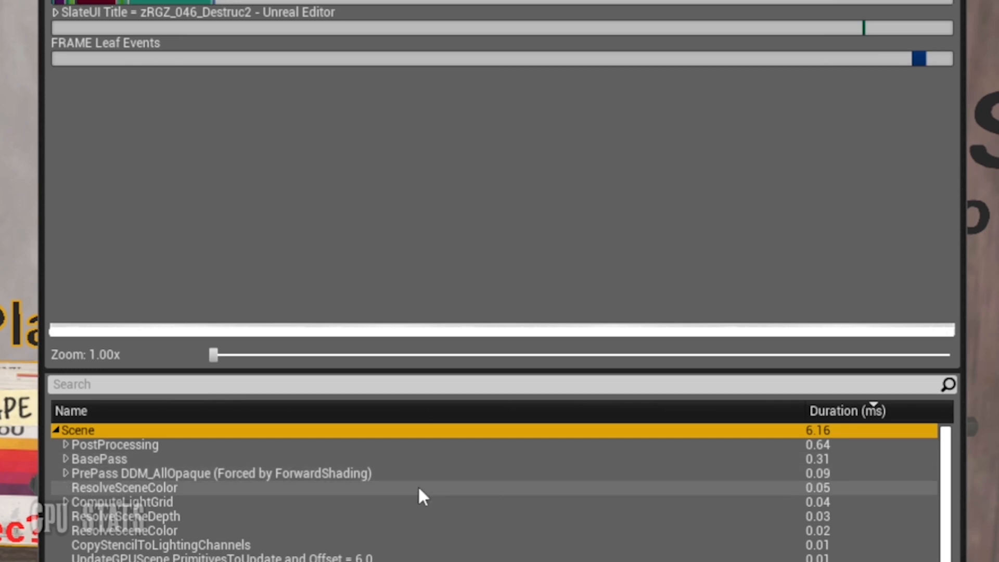
{"action": "left_click", "coordinate": [152, 446]}
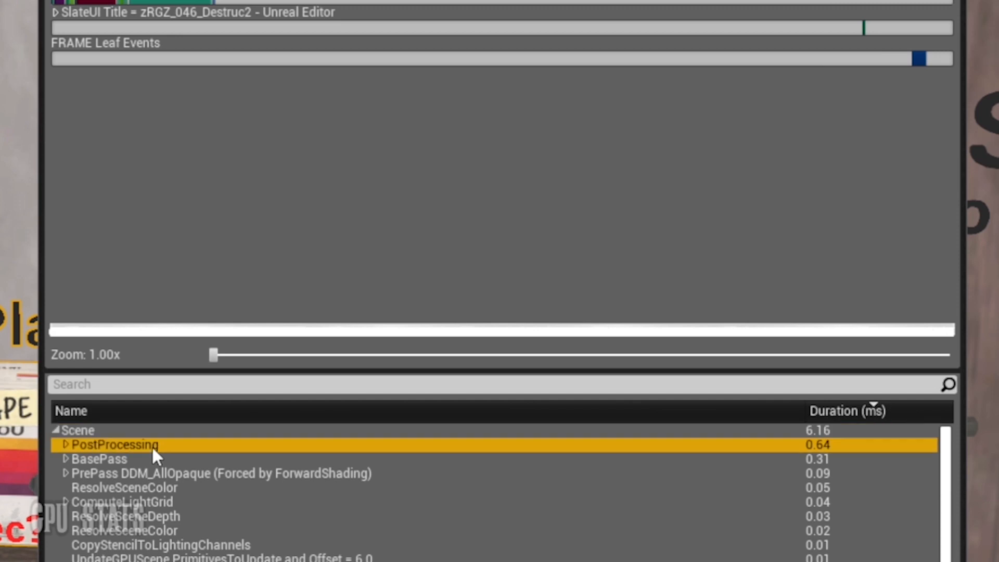
{"action": "left_click", "coordinate": [66, 444]}
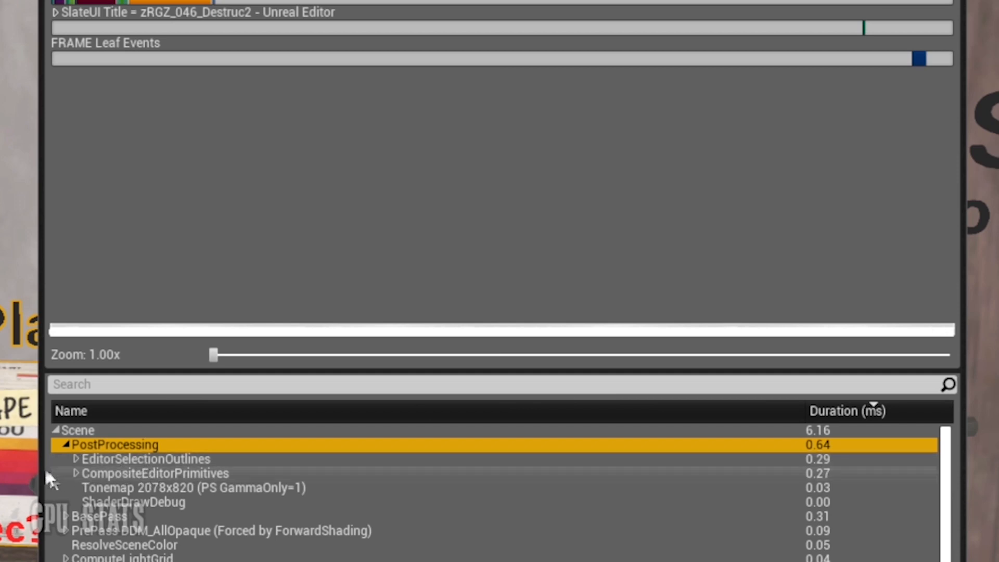
{"action": "left_click", "coordinate": [76, 459]}
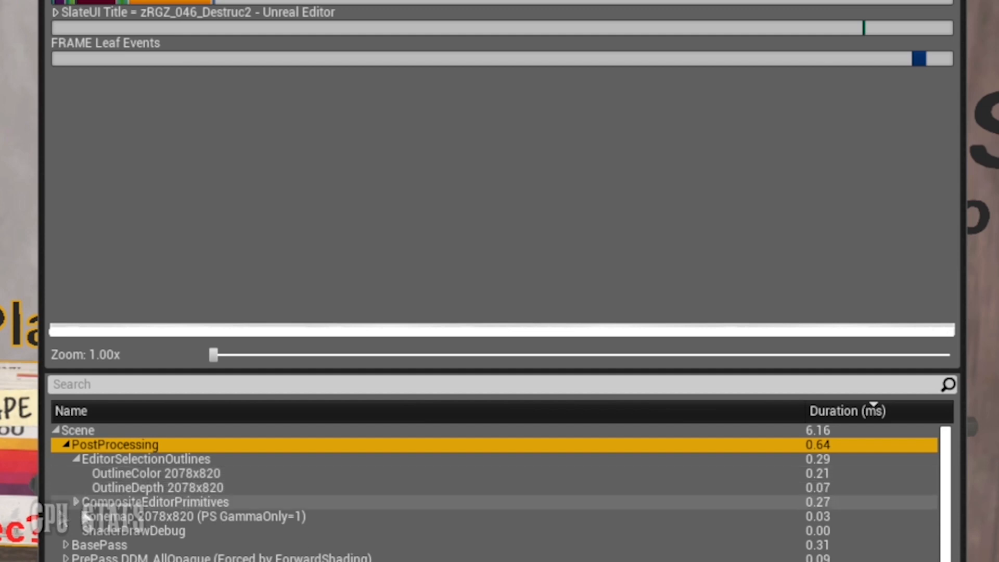
{"action": "left_click", "coordinate": [76, 502]}
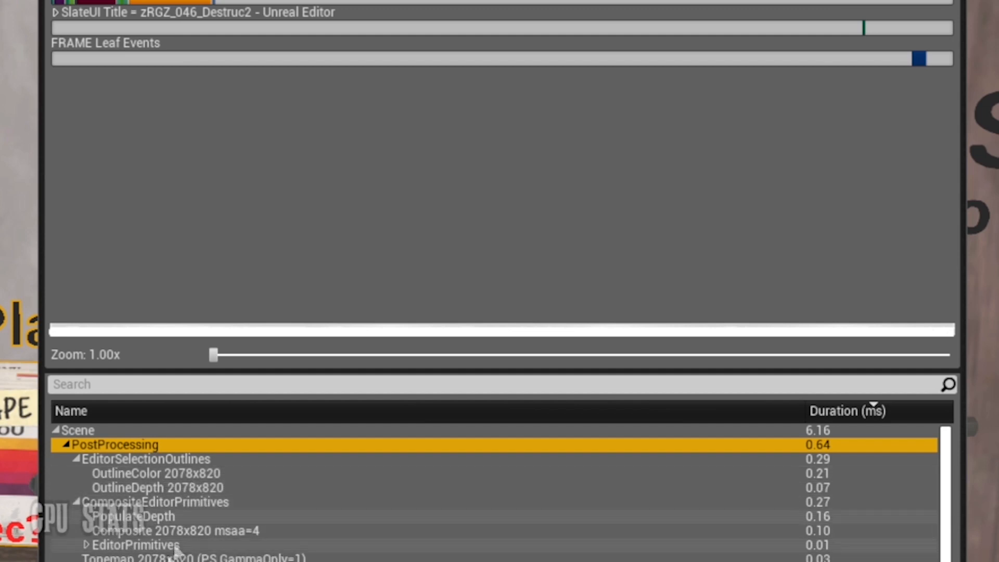
{"action": "left_click", "coordinate": [87, 545]}
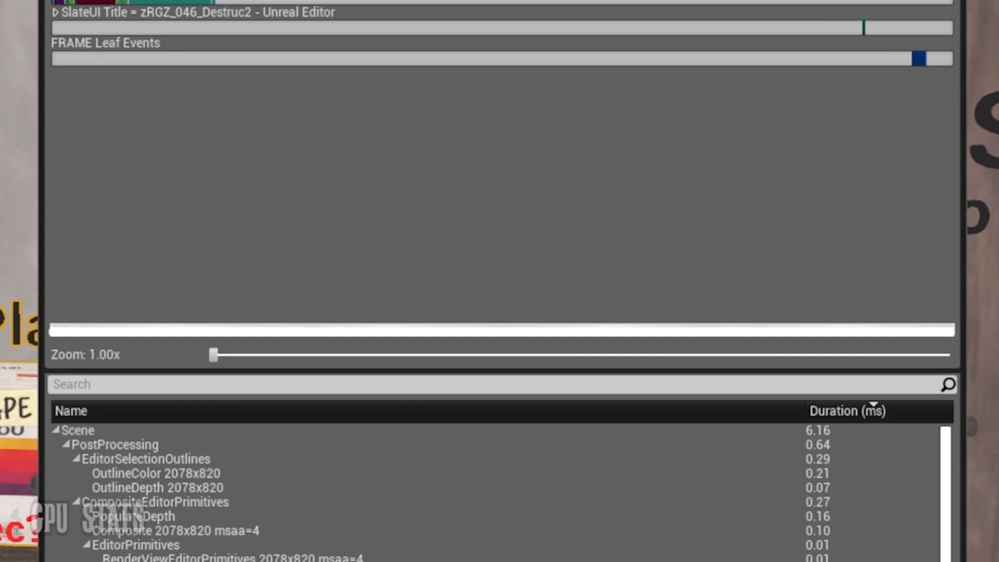
Step: Review the remaining Scene events, collapse PostProcessing and select BasePass to examine its duration
{"action": "scroll", "coordinate": [494, 492], "scroll_direction": "down", "scroll_amount": 3}
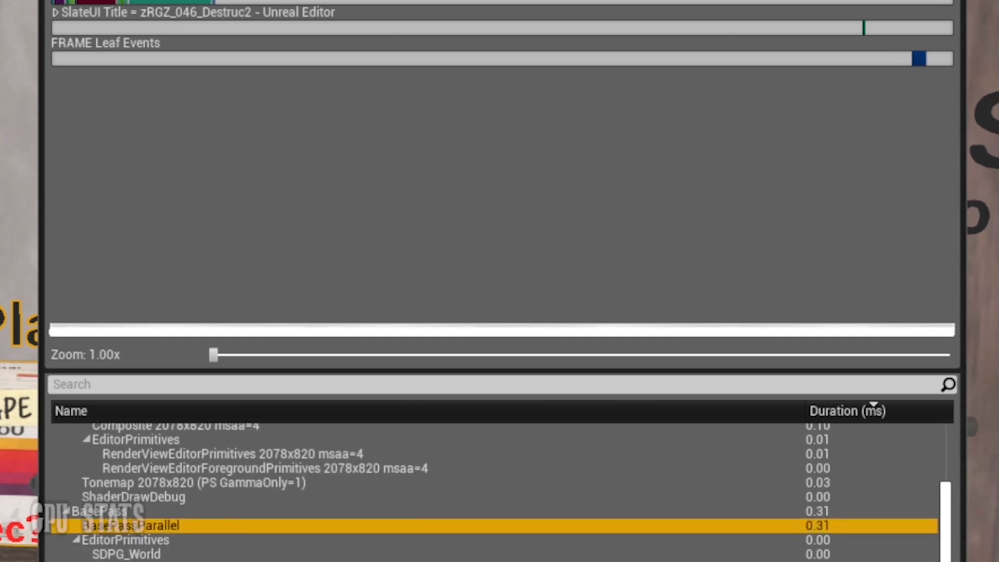
{"action": "scroll", "coordinate": [494, 492], "scroll_direction": "down", "scroll_amount": 5}
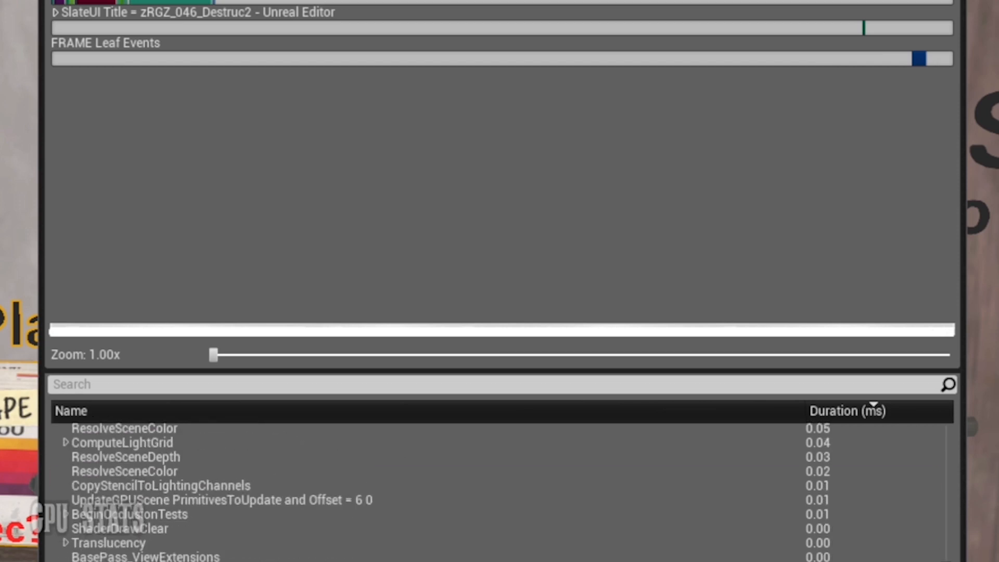
{"action": "scroll", "coordinate": [494, 491], "scroll_direction": "up", "scroll_amount": 1}
{"action": "scroll", "coordinate": [494, 491], "scroll_direction": "up", "scroll_amount": 10}
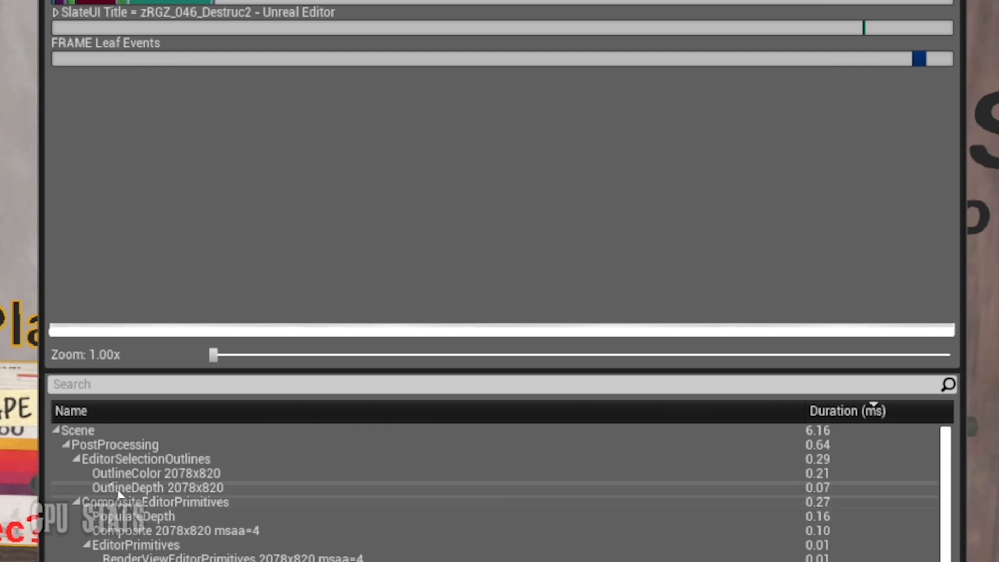
{"action": "left_click", "coordinate": [66, 444]}
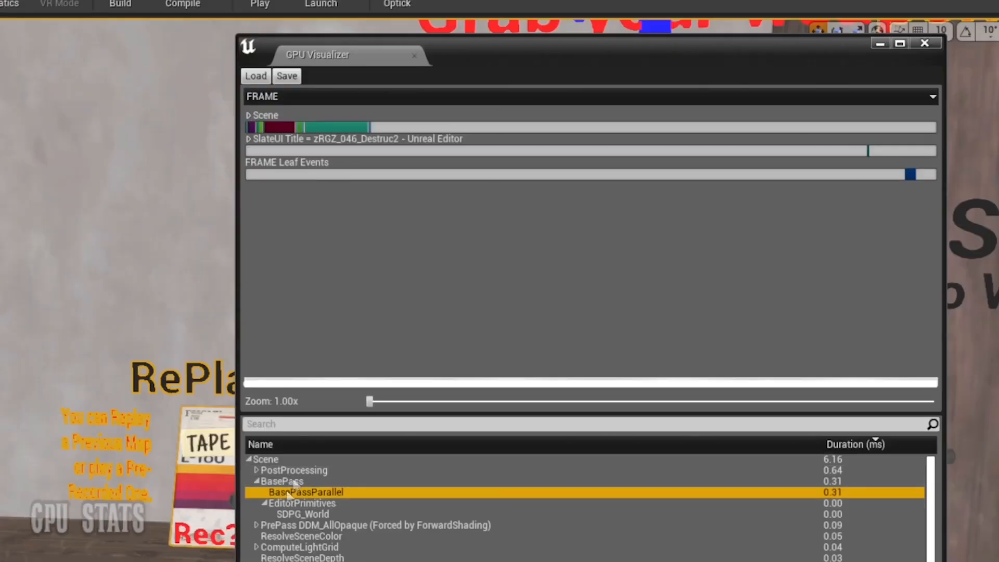
{"action": "left_click", "coordinate": [99, 458]}
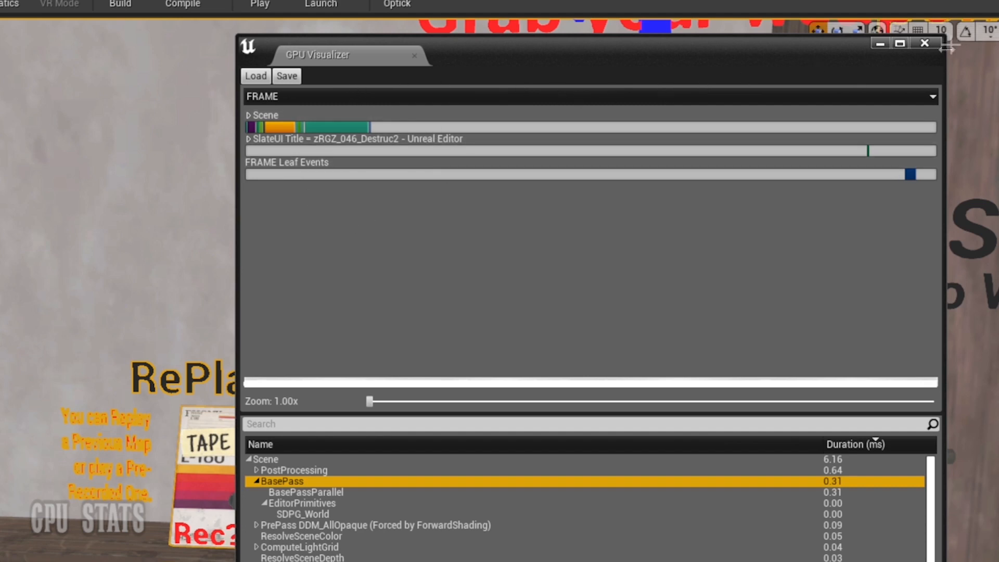
Step: Recheck the PostProcessing and BasePass segments of the Scene bar, and close the GPU Visualizer
{"action": "left_click", "coordinate": [332, 126]}
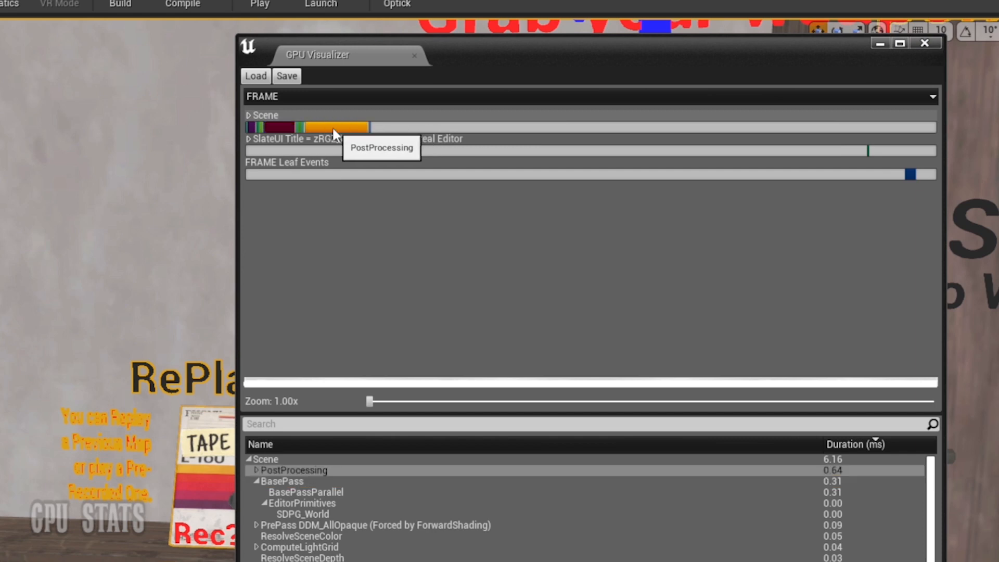
{"action": "left_click", "coordinate": [273, 126]}
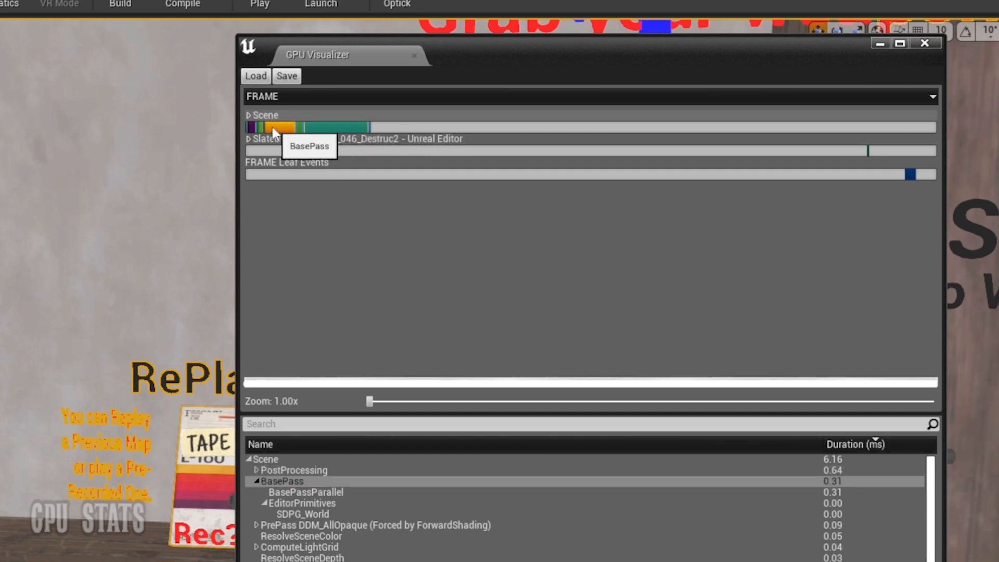
{"action": "left_click", "coordinate": [931, 42]}
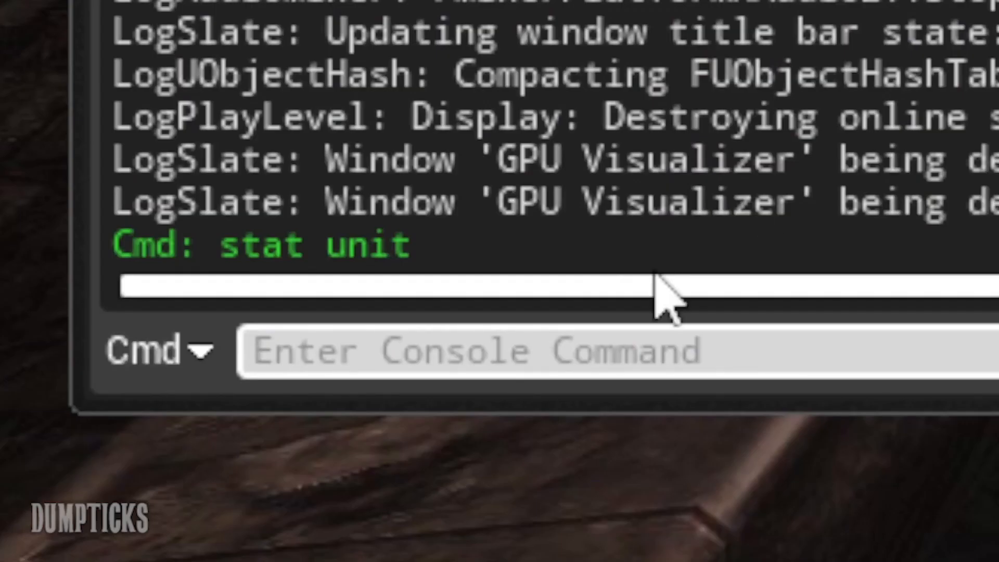
Step: Run the dumpticks console command in the Output Log
{"action": "left_click", "coordinate": [551, 351]}
{"action": "right_click", "coordinate": [550, 351]}
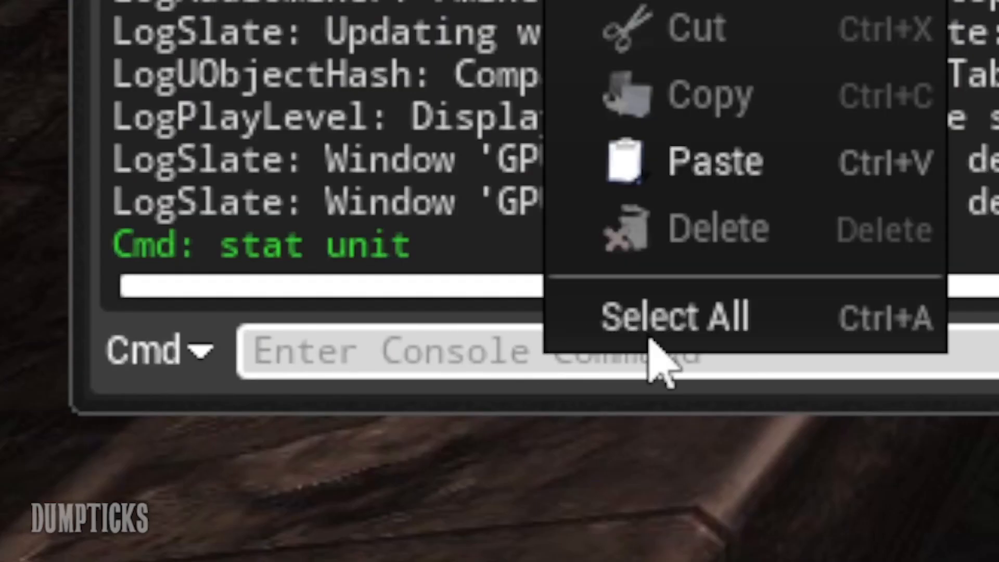
{"action": "left_click", "coordinate": [756, 180]}
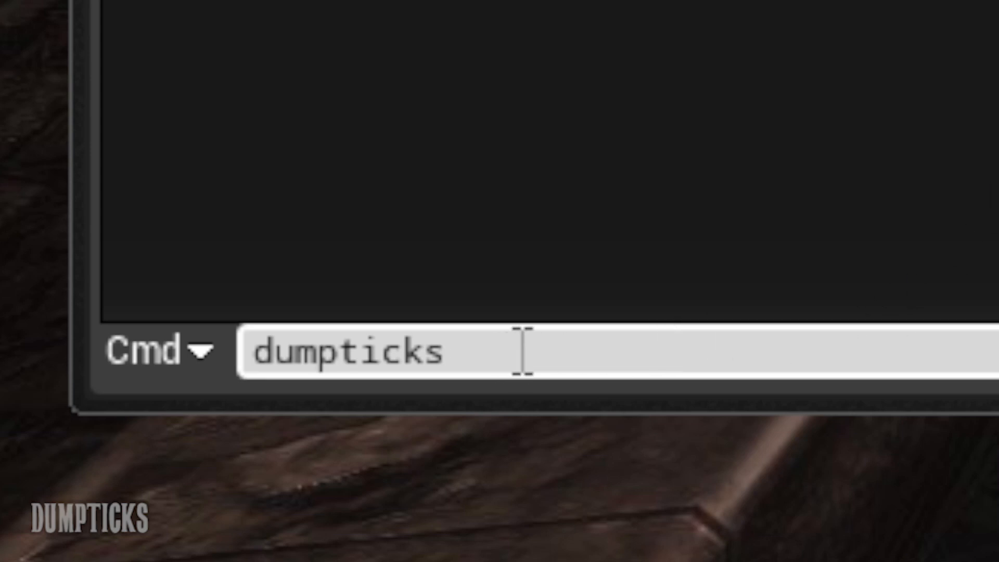
{"action": "key", "text": "Return"}
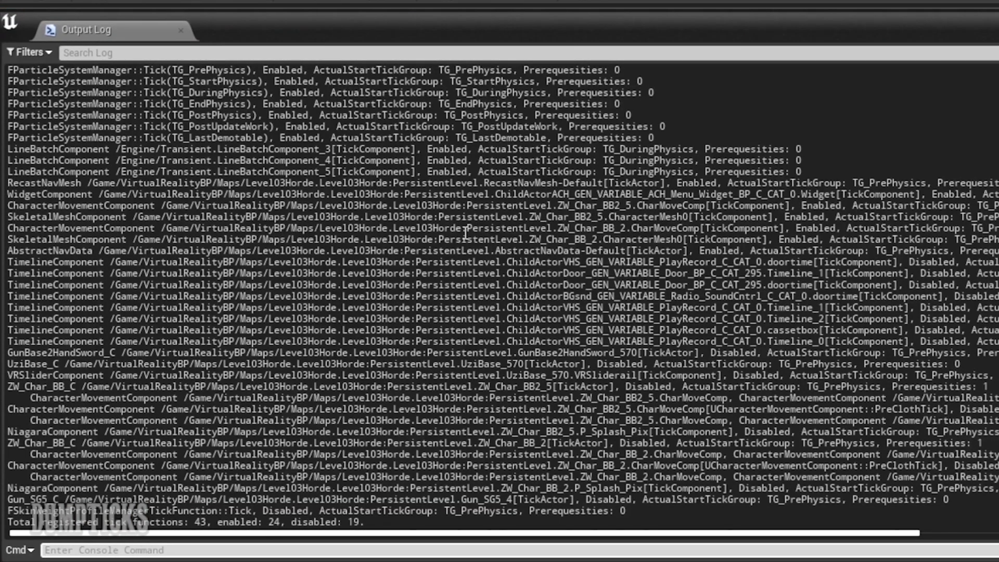
Step: Locate the Tick Functions (All) header in the log and read through the tick functions listed beneath it
{"action": "scroll", "coordinate": [465, 233], "scroll_direction": "up", "scroll_amount": 6}
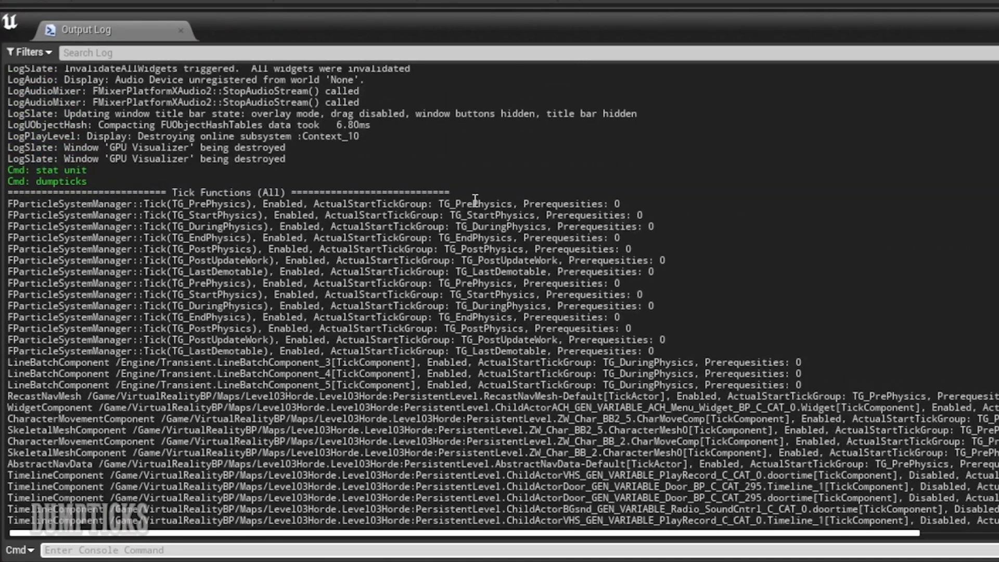
{"action": "scroll", "coordinate": [490, 211], "scroll_direction": "down", "scroll_amount": 5}
{"action": "scroll", "coordinate": [490, 211], "scroll_direction": "up", "scroll_amount": 7}
{"action": "scroll", "coordinate": [490, 212], "scroll_direction": "up", "scroll_amount": 8}
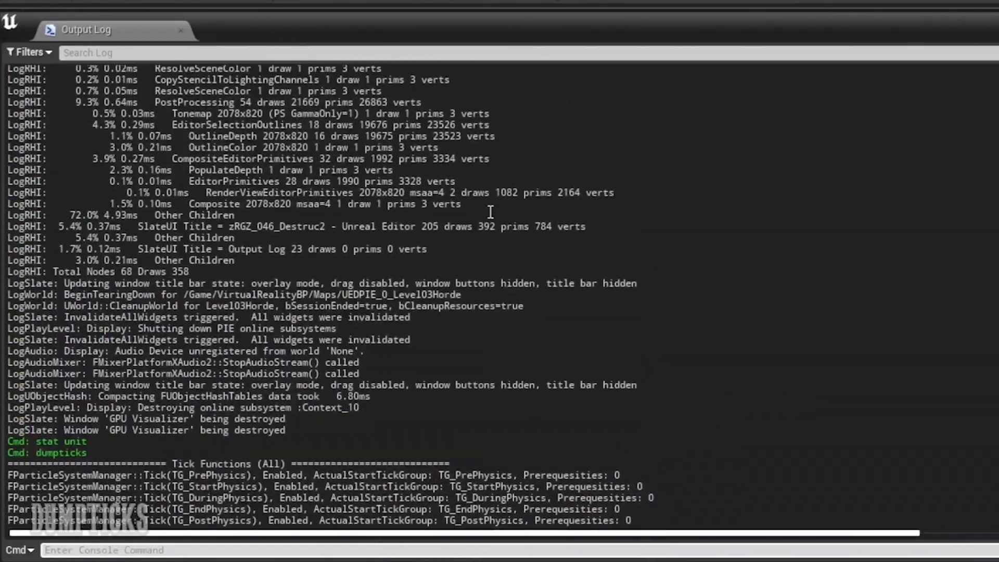
{"action": "scroll", "coordinate": [490, 212], "scroll_direction": "down", "scroll_amount": 6}
{"action": "left_click_drag", "start_coordinate": [167, 334], "coordinate": [459, 331]}
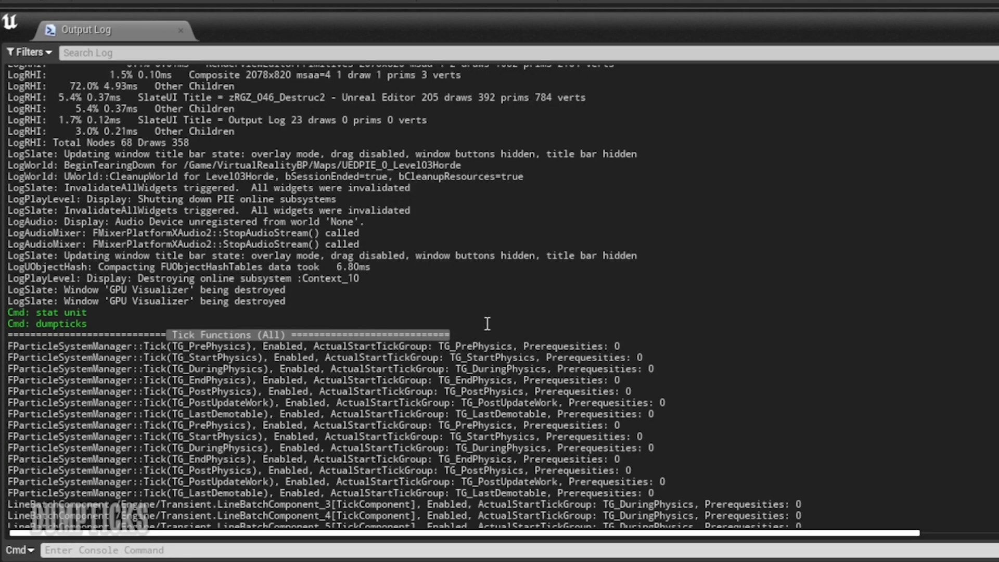
{"action": "scroll", "coordinate": [488, 323], "scroll_direction": "down", "scroll_amount": 3}
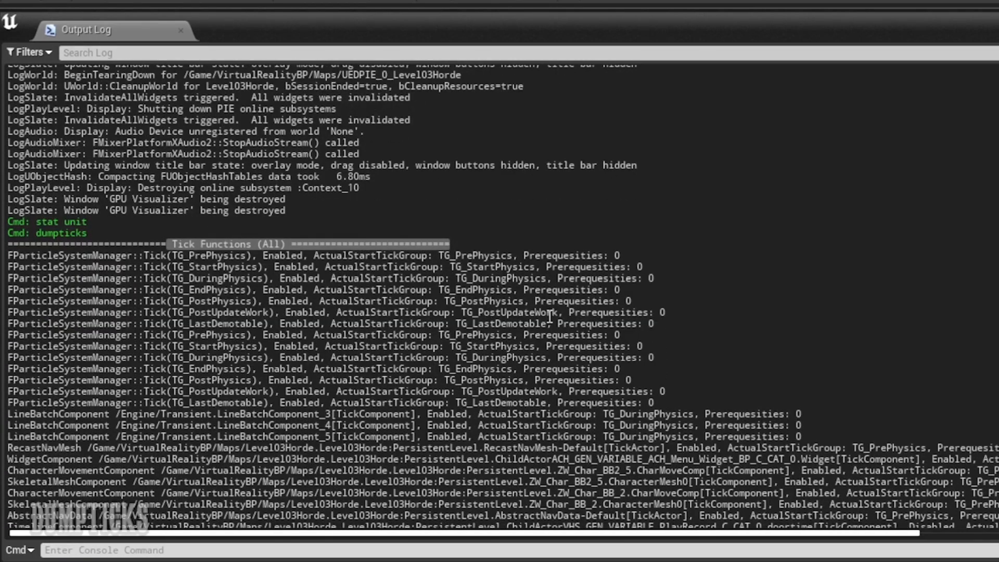
{"action": "scroll", "coordinate": [549, 315], "scroll_direction": "down", "scroll_amount": 7}
{"action": "scroll", "coordinate": [547, 315], "scroll_direction": "down", "scroll_amount": 2}
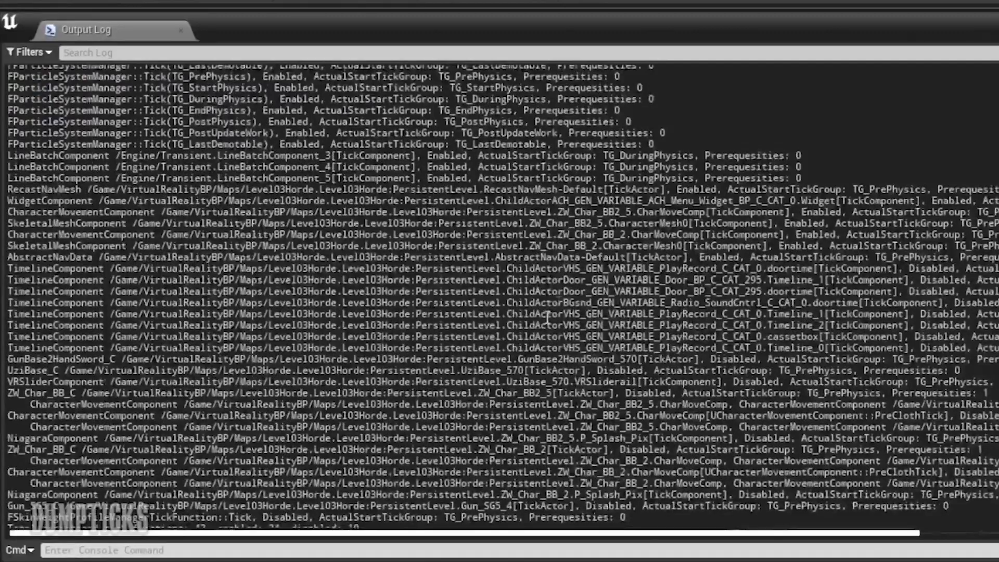
Step: Check the tick state of the LineBatchComponent, RecastNavMesh, WidgetComponent and first CharacterMovementComponent entries
{"action": "double_click", "coordinate": [448, 156]}
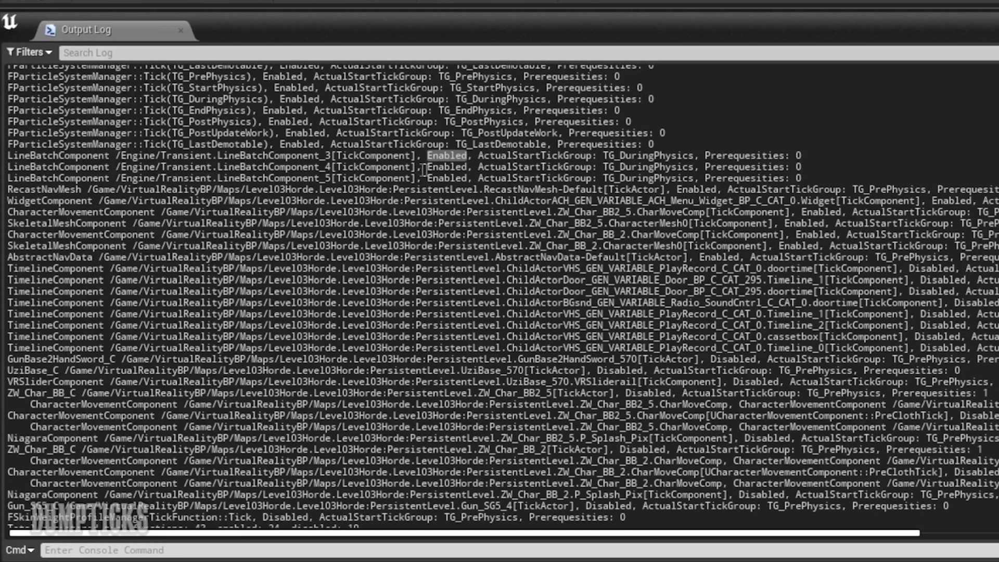
{"action": "double_click", "coordinate": [450, 178]}
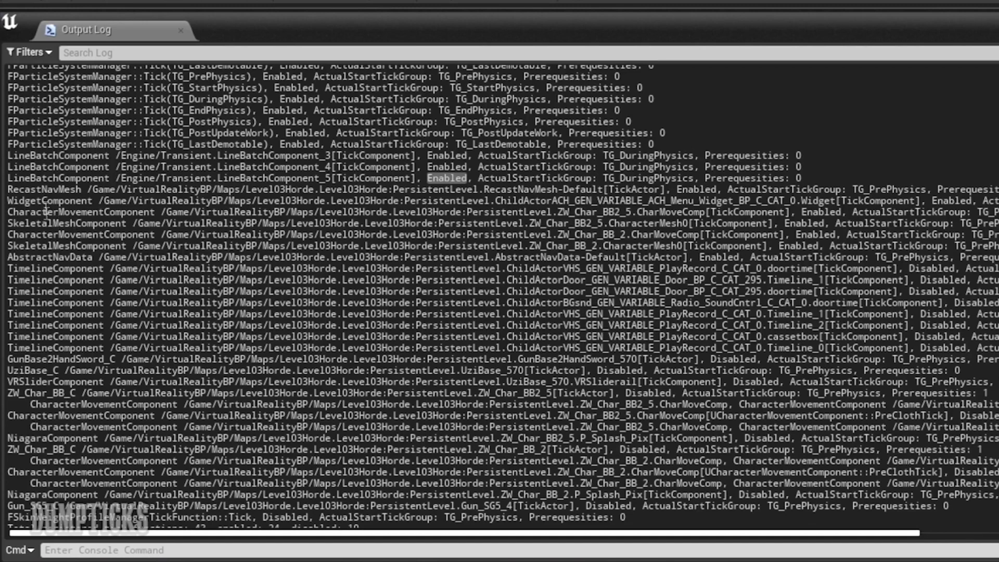
{"action": "double_click", "coordinate": [51, 189]}
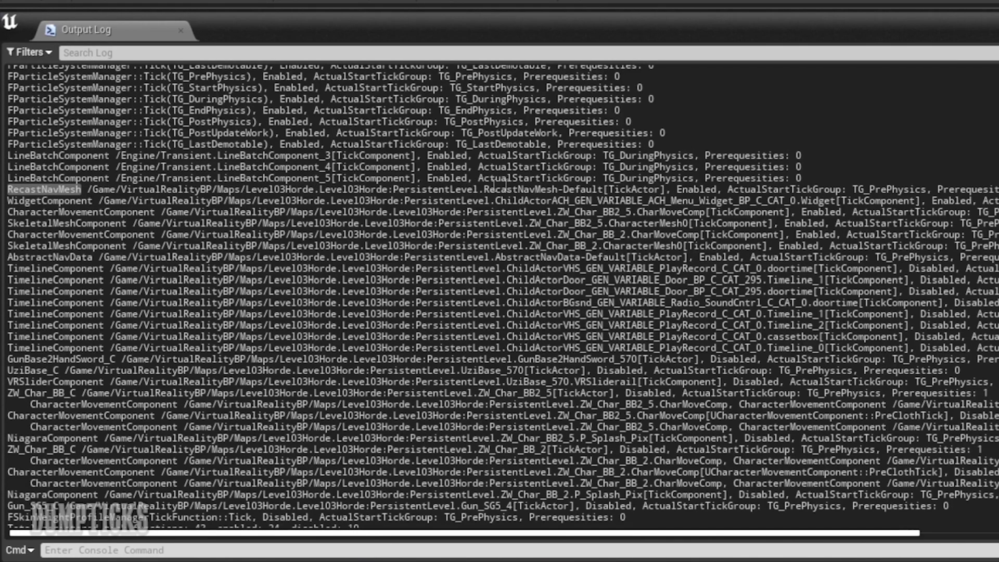
{"action": "double_click", "coordinate": [688, 191]}
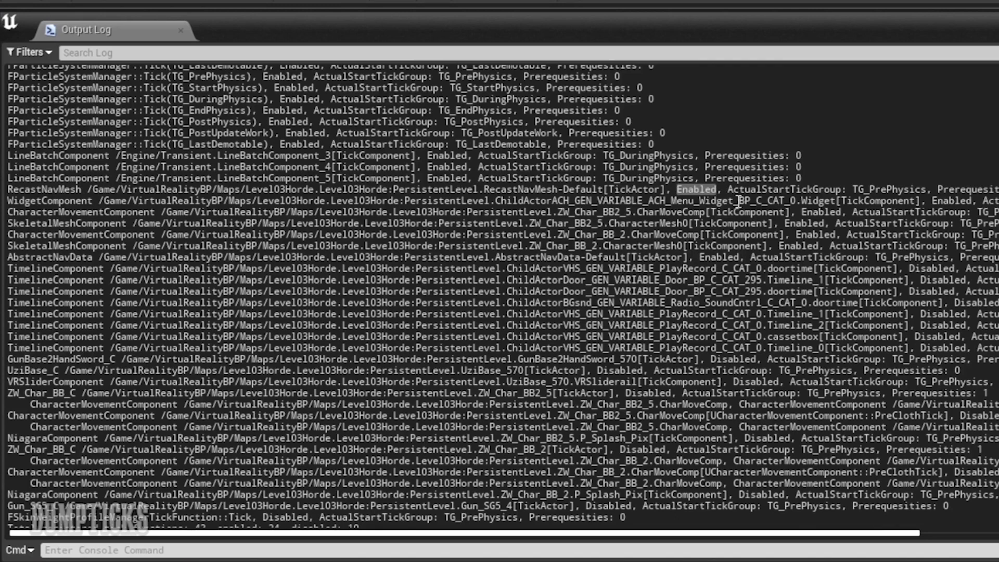
{"action": "double_click", "coordinate": [951, 201]}
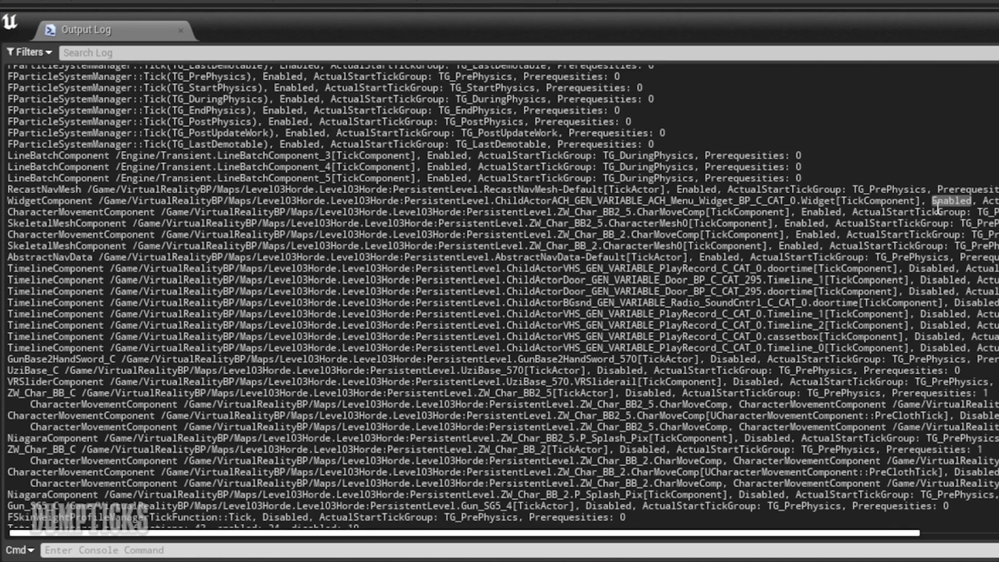
{"action": "double_click", "coordinate": [820, 212]}
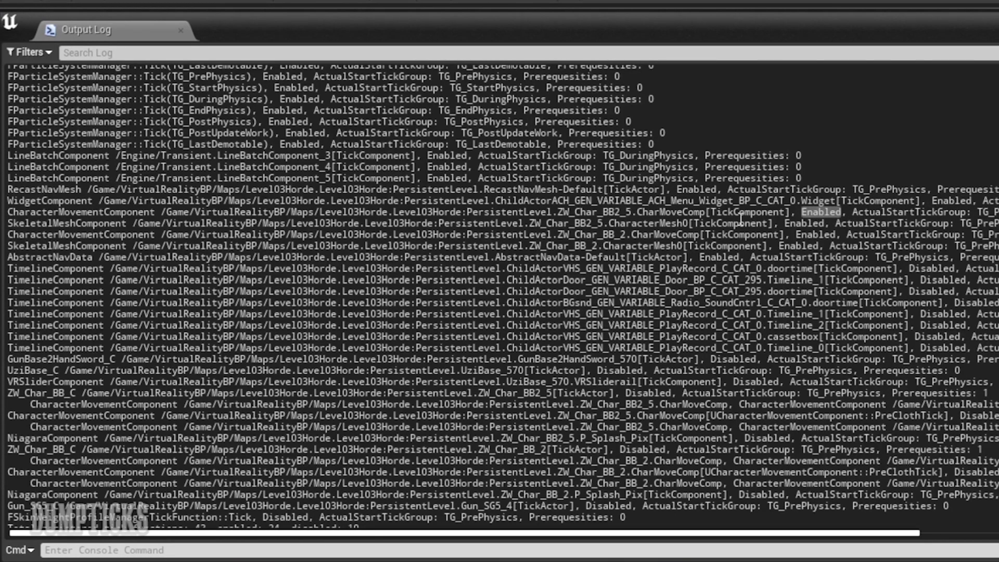
Step: Examine the SkeletalMeshComponent and AbstractNavData entries in the tick list
{"action": "double_click", "coordinate": [81, 224]}
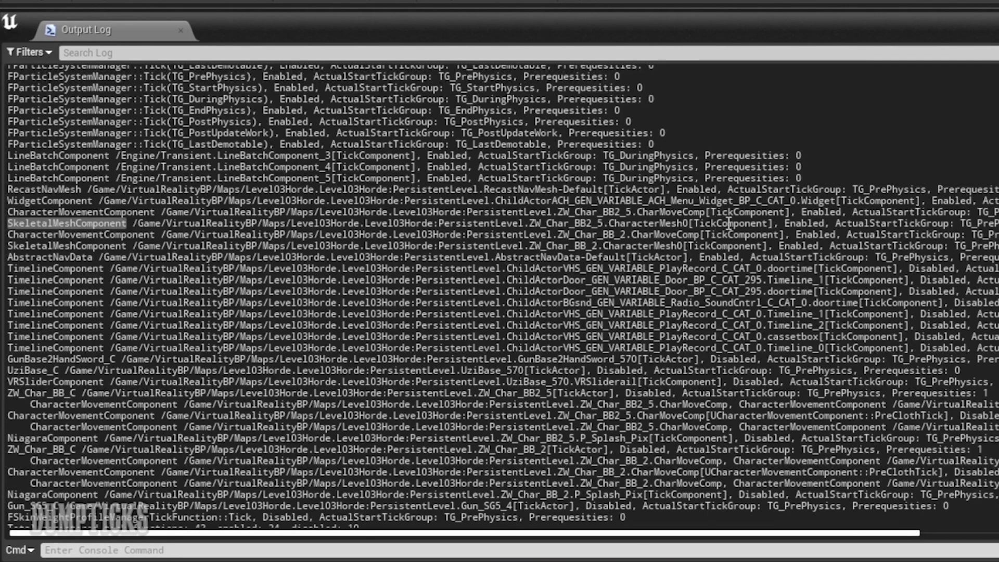
{"action": "double_click", "coordinate": [63, 247]}
{"action": "double_click", "coordinate": [66, 258]}
Step: Inspect the Door_BP Timeline_1 entry's component type, object path and tick state
{"action": "double_click", "coordinate": [75, 280]}
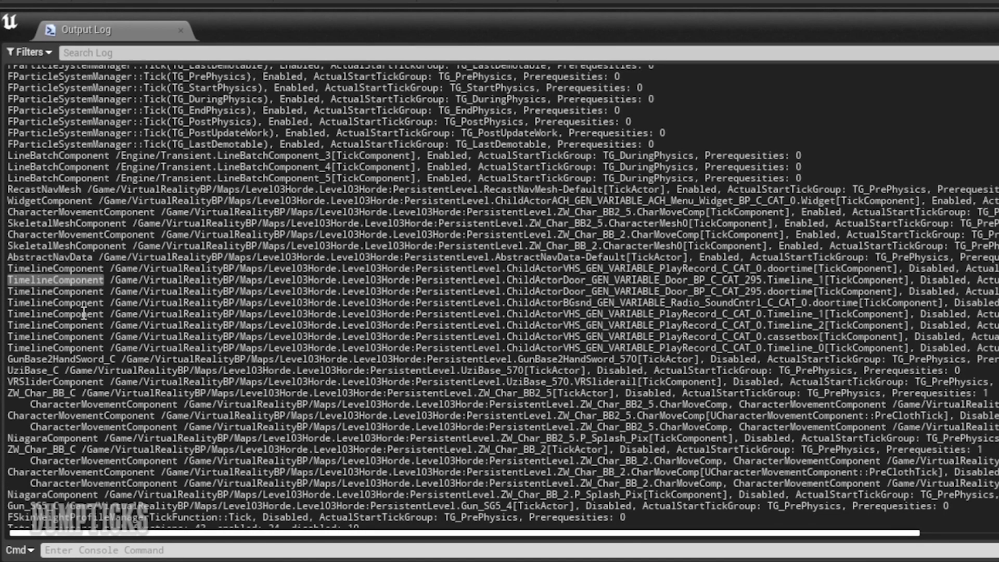
{"action": "double_click", "coordinate": [550, 280]}
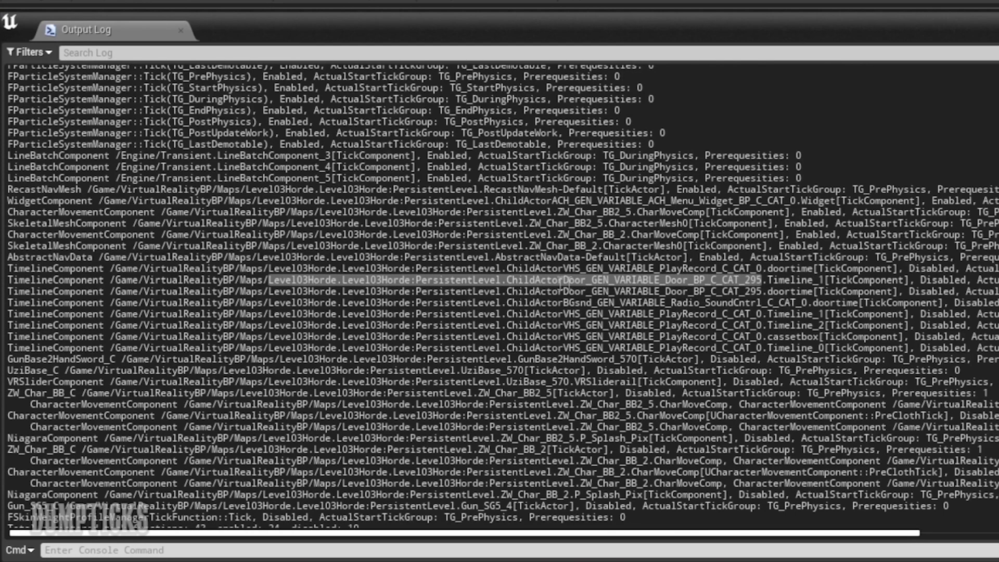
{"action": "double_click", "coordinate": [950, 280]}
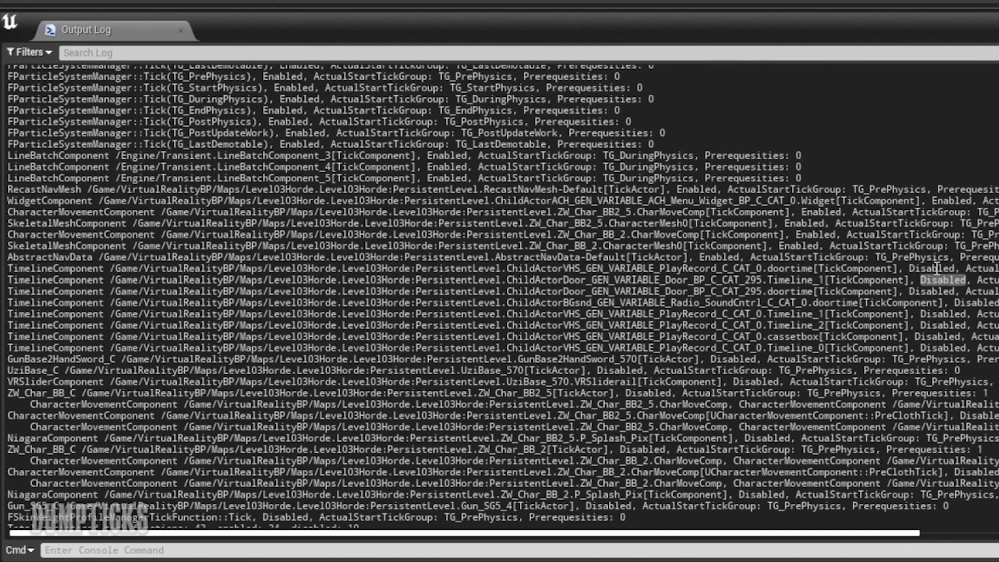
Step: Check the tick state of each TimelineComponent entry for the PlayRecord, Door_BP and Radio_SoundCntrl child actors
{"action": "double_click", "coordinate": [936, 269]}
{"action": "double_click", "coordinate": [936, 282]}
{"action": "double_click", "coordinate": [928, 292]}
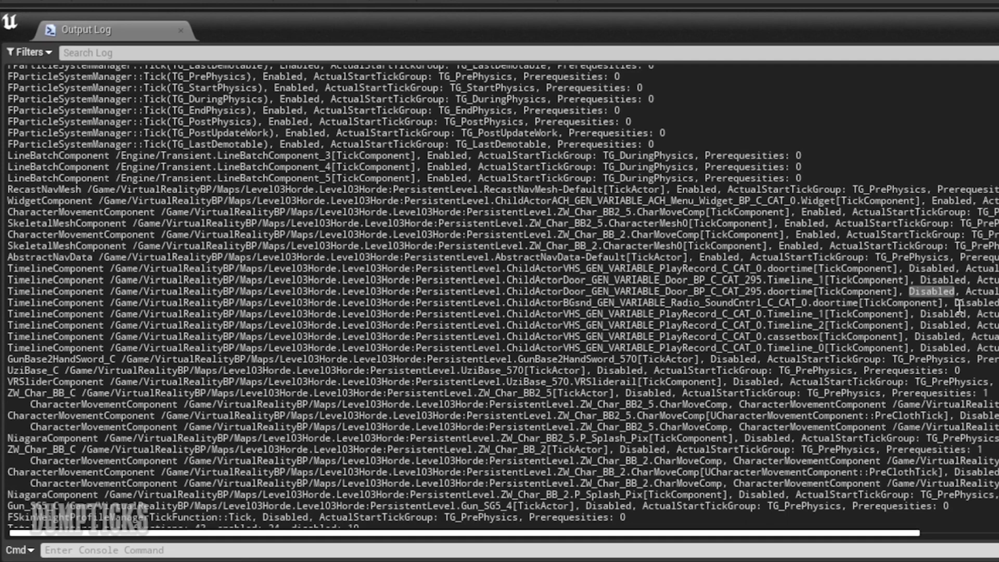
{"action": "double_click", "coordinate": [979, 296]}
{"action": "double_click", "coordinate": [938, 313]}
{"action": "left_click", "coordinate": [942, 329]}
{"action": "double_click", "coordinate": [941, 326]}
{"action": "double_click", "coordinate": [943, 337]}
{"action": "double_click", "coordinate": [944, 348]}
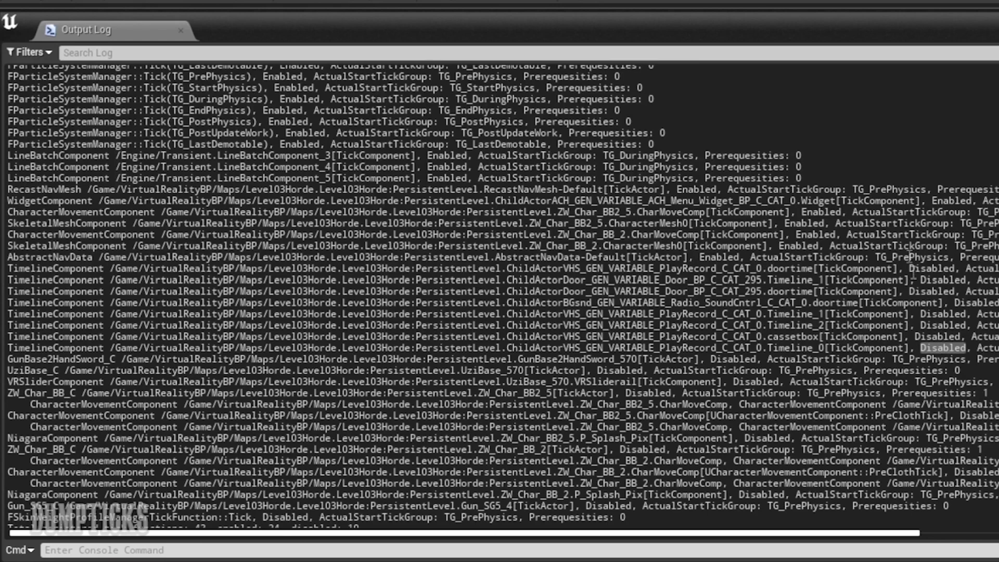
Step: Compare the block of enabled tick entries with the block of disabled entries below it
{"action": "left_click_drag", "start_coordinate": [724, 103], "coordinate": [804, 213]}
{"action": "left_click_drag", "start_coordinate": [910, 245], "coordinate": [958, 466]}
{"action": "left_click", "coordinate": [925, 336]}
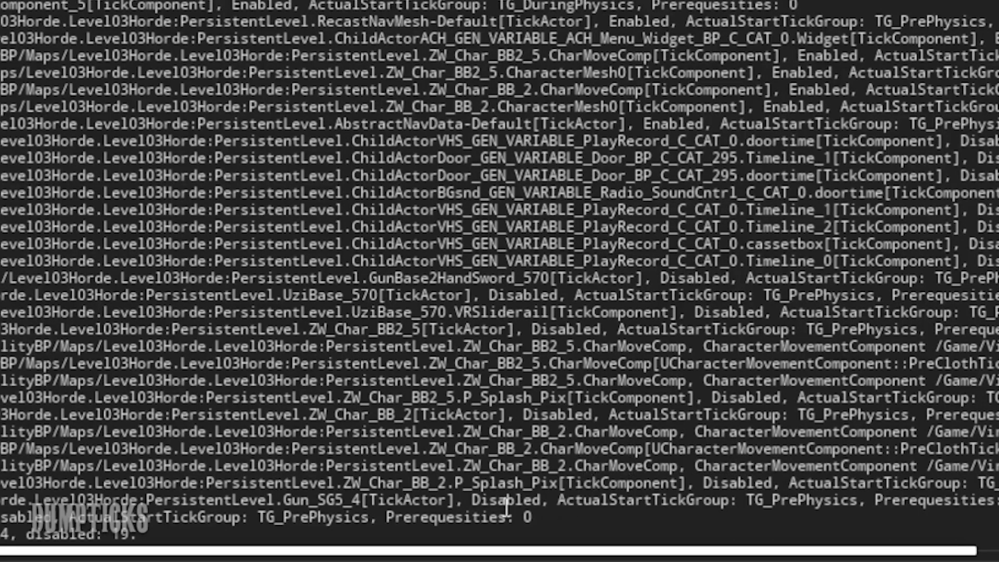
Step: Check the tick state of the VRSliderail, P_Splash_Pix and ZW_Char_BB_2 entries near the end of the list
{"action": "double_click", "coordinate": [737, 399]}
{"action": "left_click", "coordinate": [738, 315]}
{"action": "double_click", "coordinate": [738, 313]}
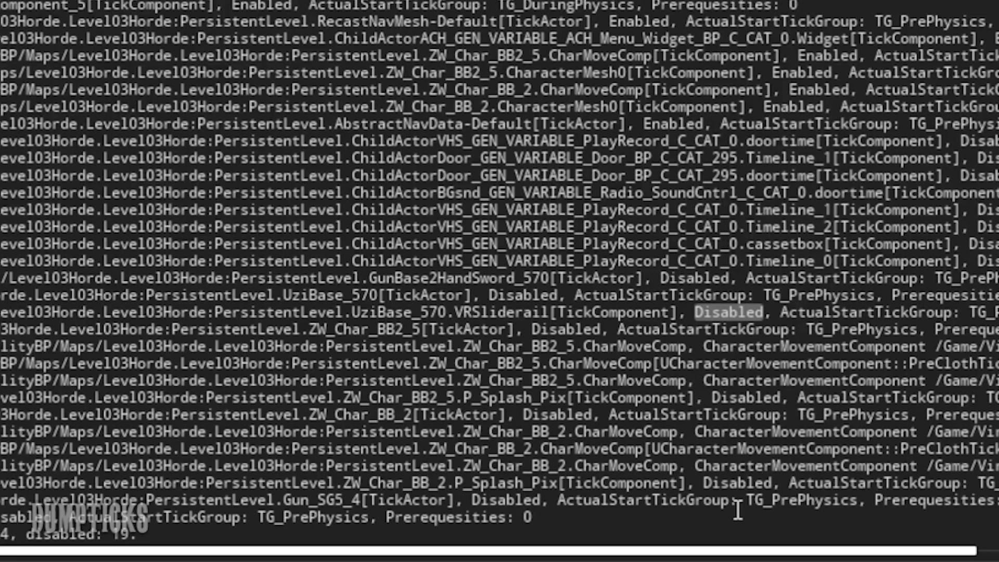
{"action": "double_click", "coordinate": [738, 483]}
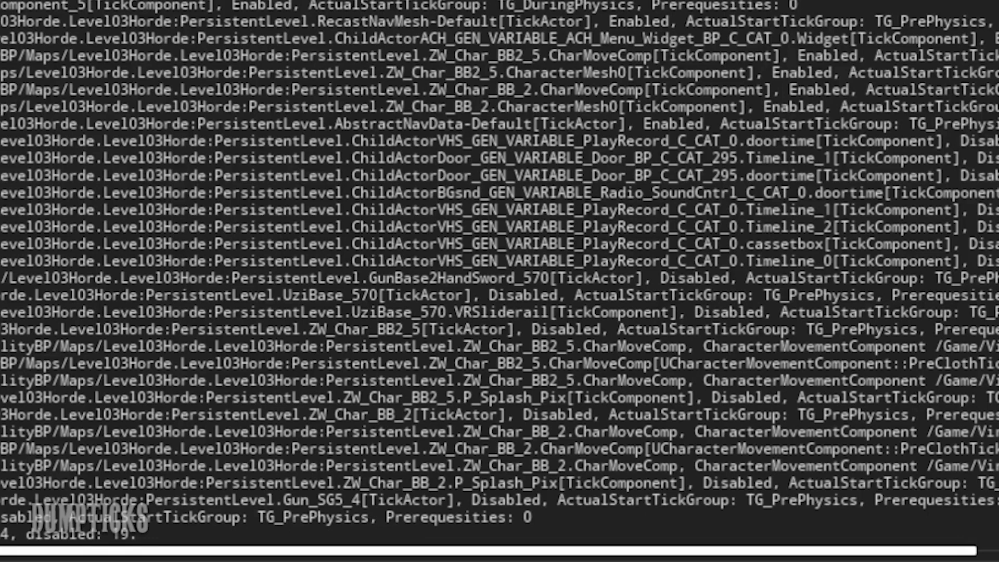
{"action": "left_click_drag", "start_coordinate": [2, 415], "coordinate": [579, 416]}
{"action": "left_click_drag", "start_coordinate": [308, 415], "coordinate": [448, 414]}
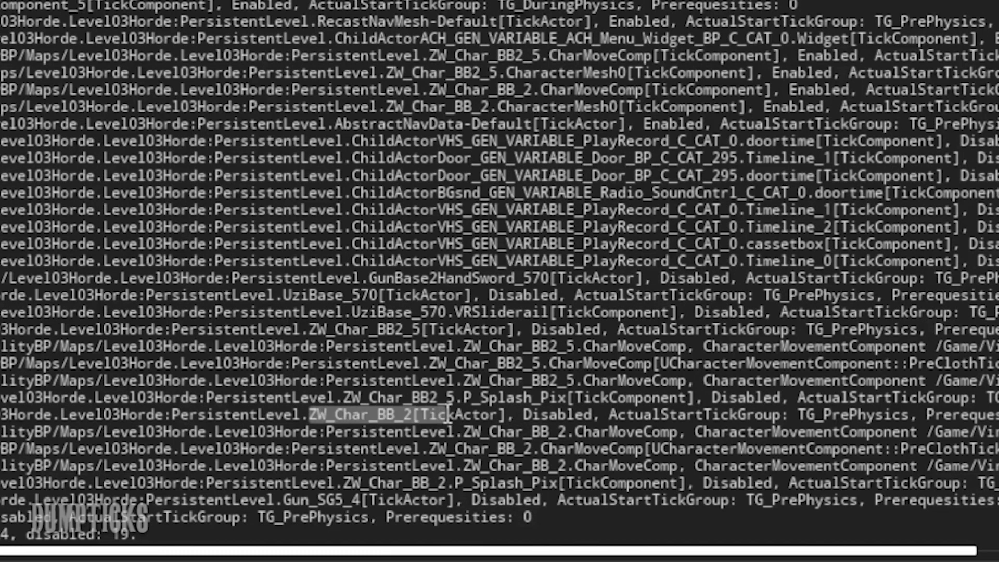
{"action": "double_click", "coordinate": [562, 416]}
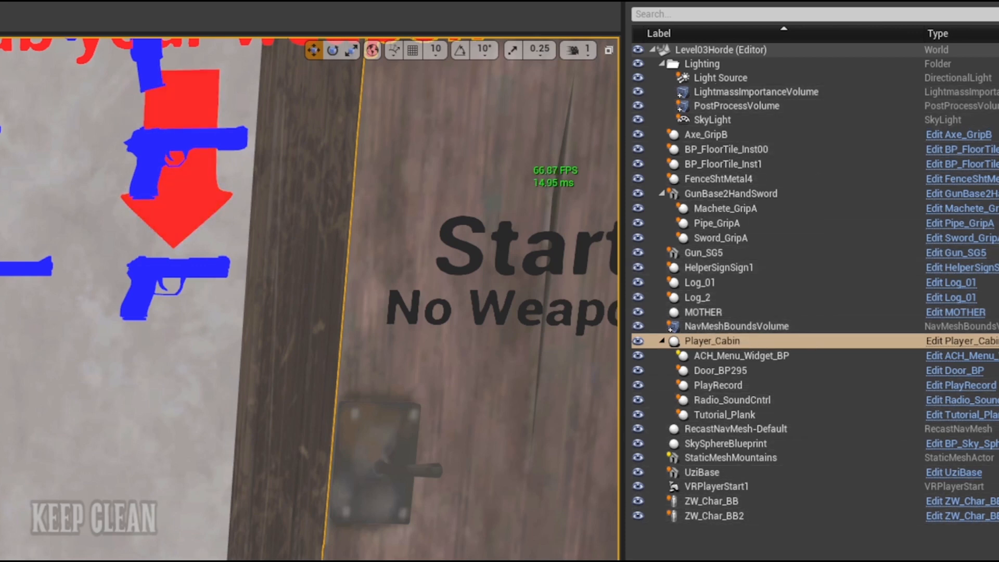
Step: Shorten the World Outliner slightly, and select SkySphereBlueprint followed by Log_01 while reviewing the level's actors
{"action": "left_click_drag", "start_coordinate": [901, 561], "coordinate": [901, 545]}
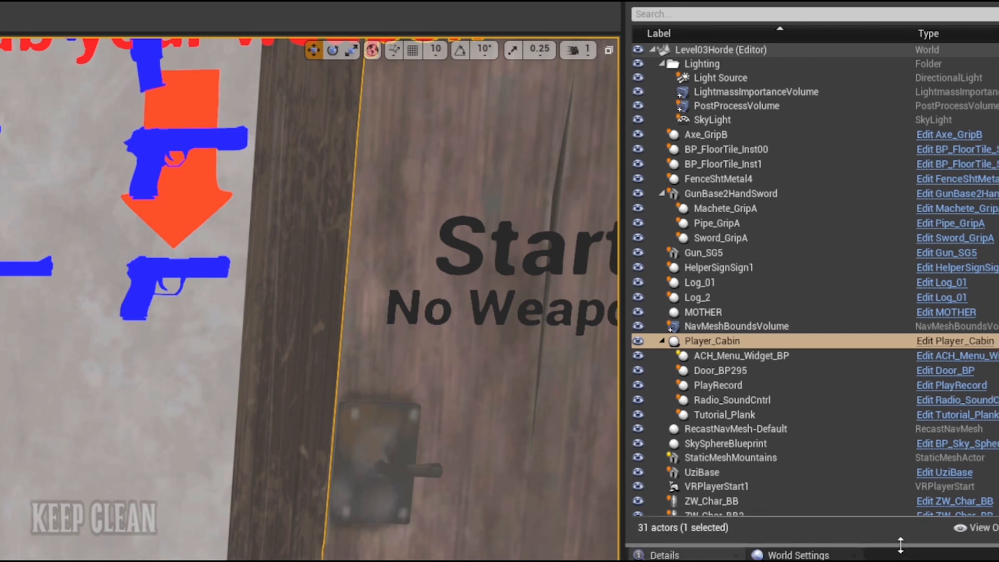
{"action": "left_click", "coordinate": [701, 441]}
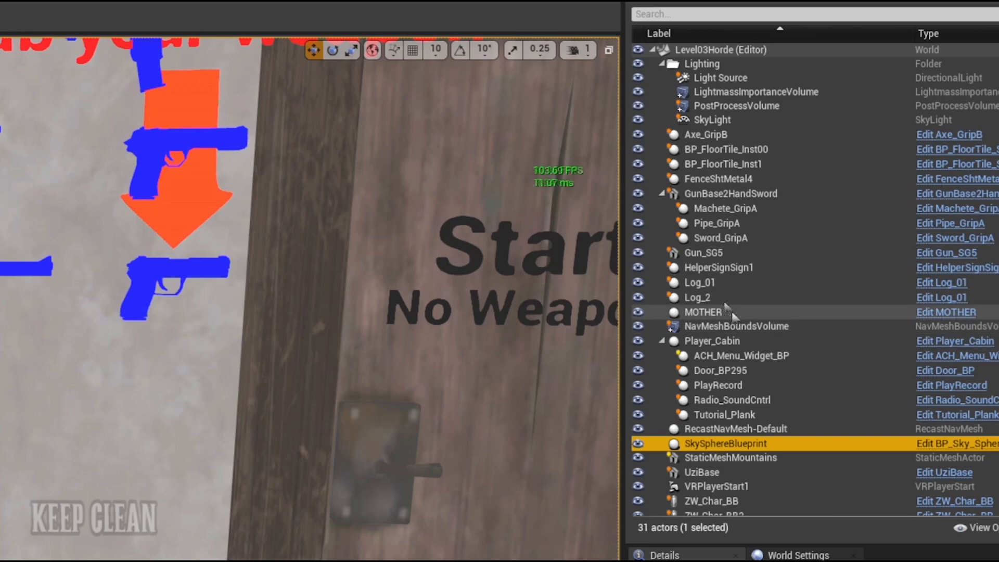
{"action": "left_click", "coordinate": [702, 286]}
Step: Set the viewport camera speed to 3 and fly out to view the metal fence in the level
{"action": "right_click_drag", "start_coordinate": [116, 482], "coordinate": [144, 443]}
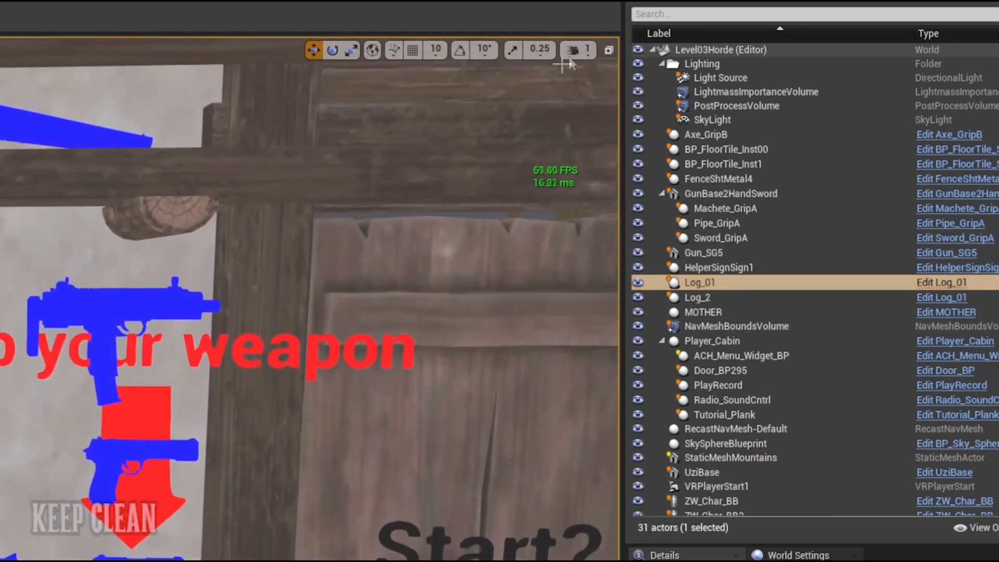
{"action": "left_click", "coordinate": [576, 49]}
{"action": "left_click", "coordinate": [618, 89]}
{"action": "right_click_drag", "start_coordinate": [465, 205], "coordinate": [526, 208]}
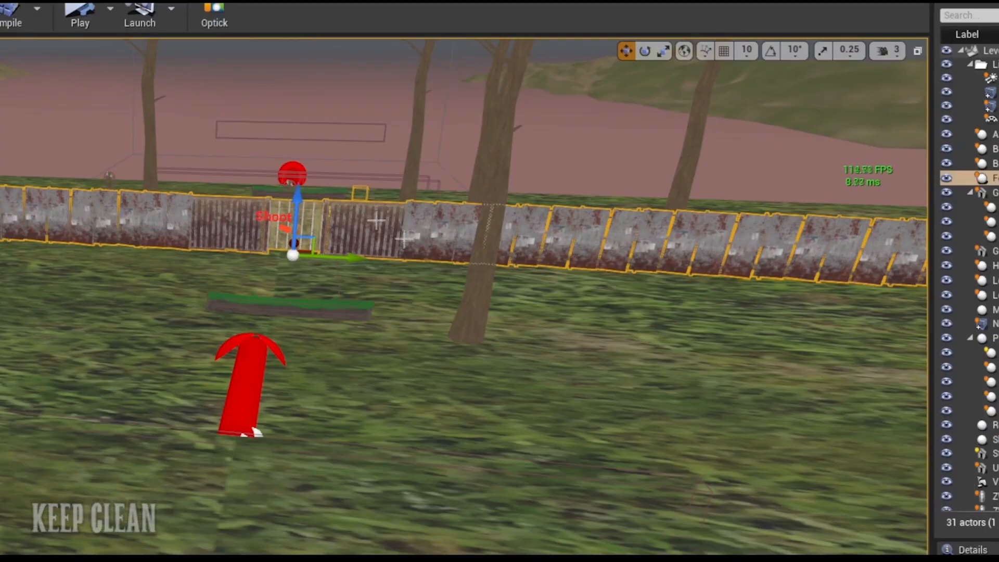
{"action": "right_click_drag", "start_coordinate": [403, 238], "coordinate": [365, 270]}
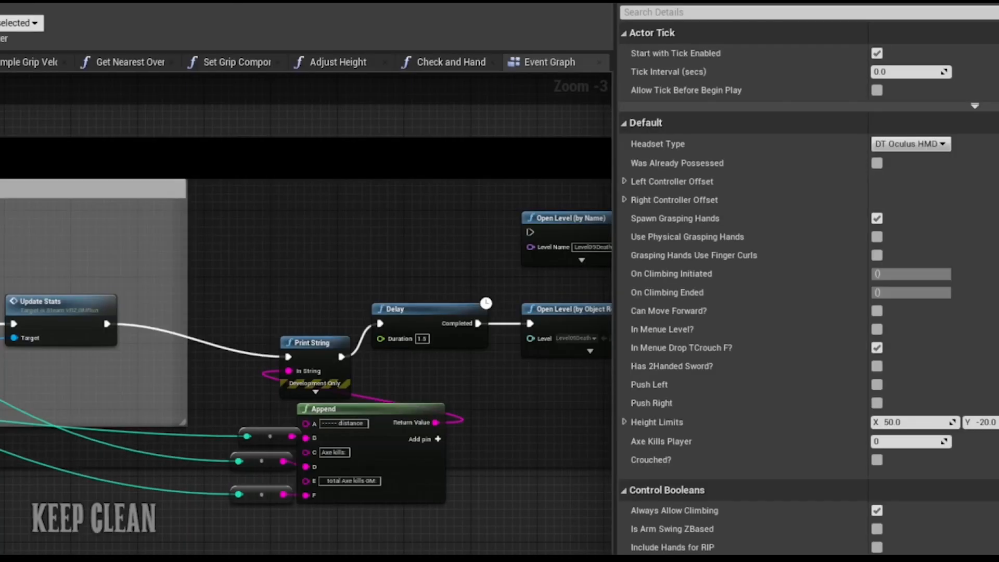
Step: View the pawn character Blueprint's viewport and switch to the MOTHER Blueprint
{"action": "left_click", "coordinate": [107, 96]}
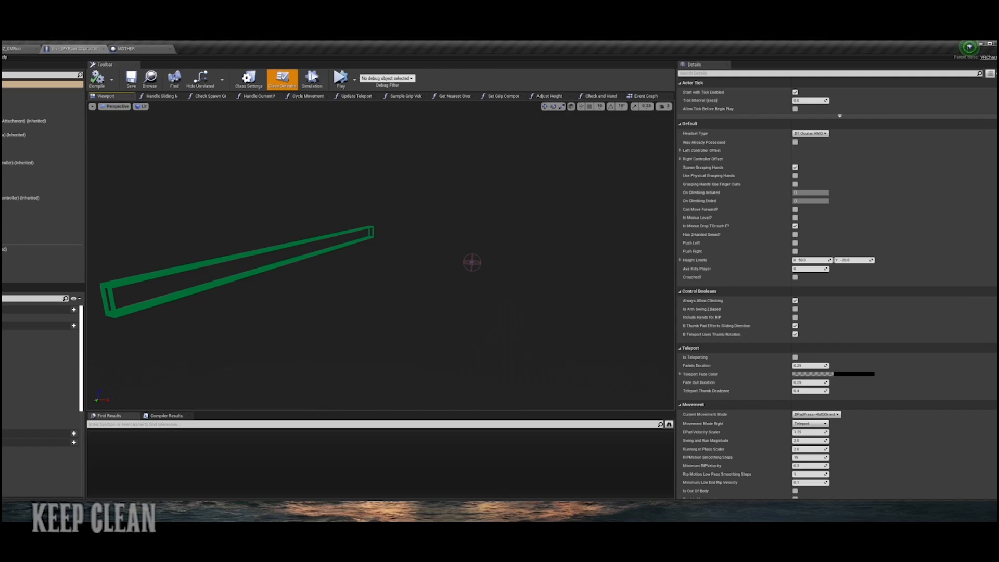
{"action": "left_click", "coordinate": [219, 258]}
{"action": "left_click", "coordinate": [138, 49]}
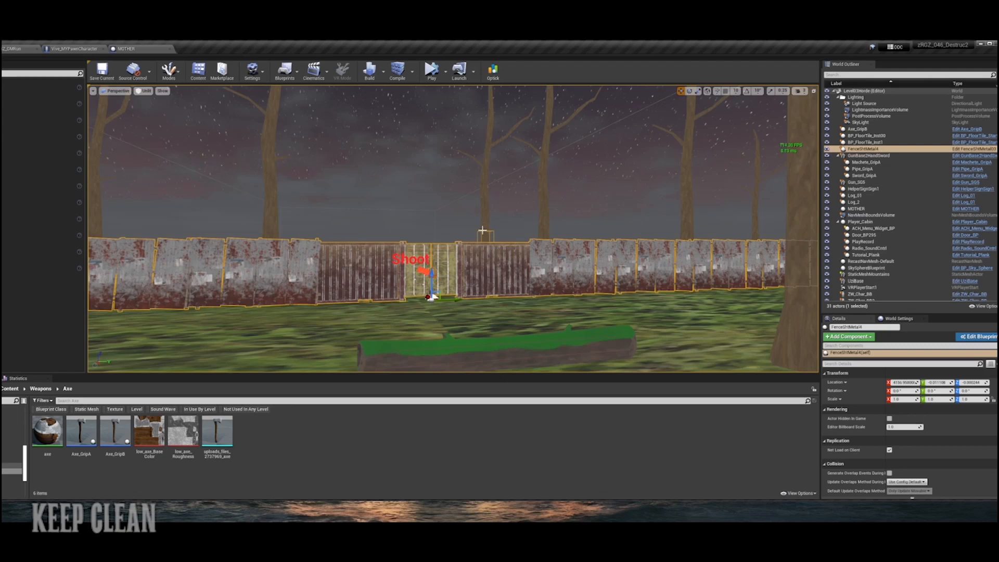
Step: Select the green log in the level, locate its asset in the Obsticles folder, enlarge the asset area and open the Log_01 Blueprint
{"action": "left_click", "coordinate": [553, 345]}
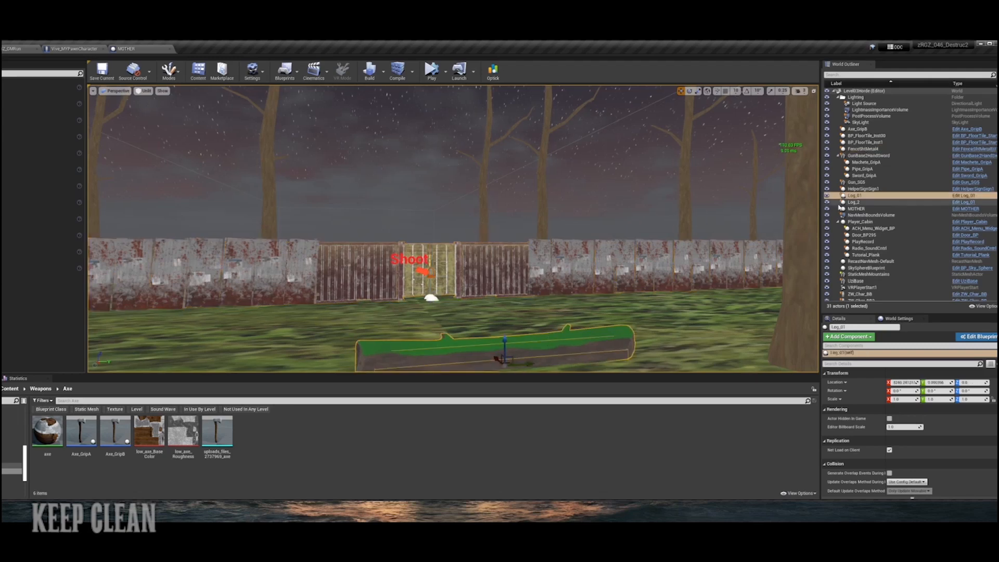
{"action": "right_click", "coordinate": [852, 197]}
{"action": "left_click", "coordinate": [868, 204]}
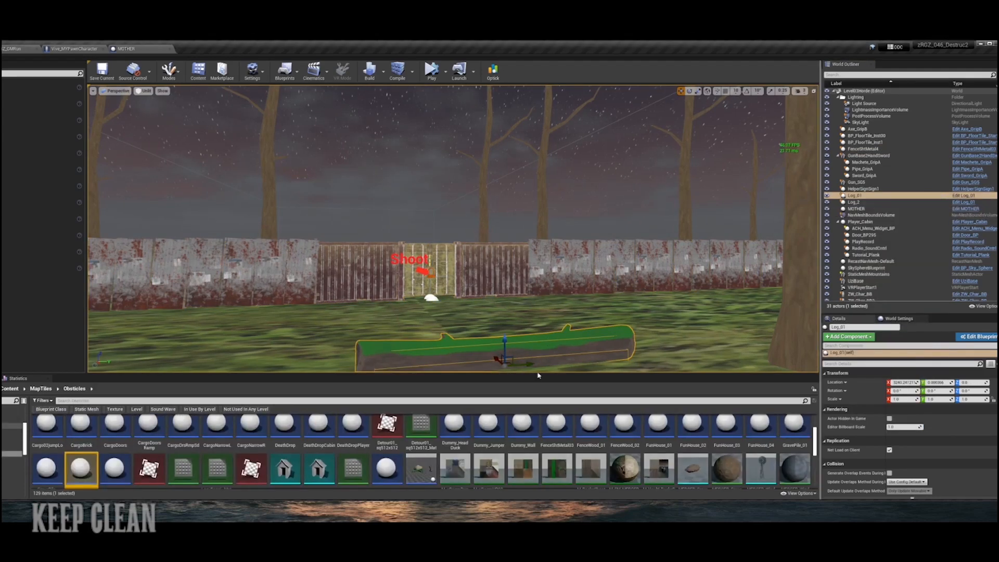
{"action": "left_click_drag", "start_coordinate": [385, 375], "coordinate": [386, 288]}
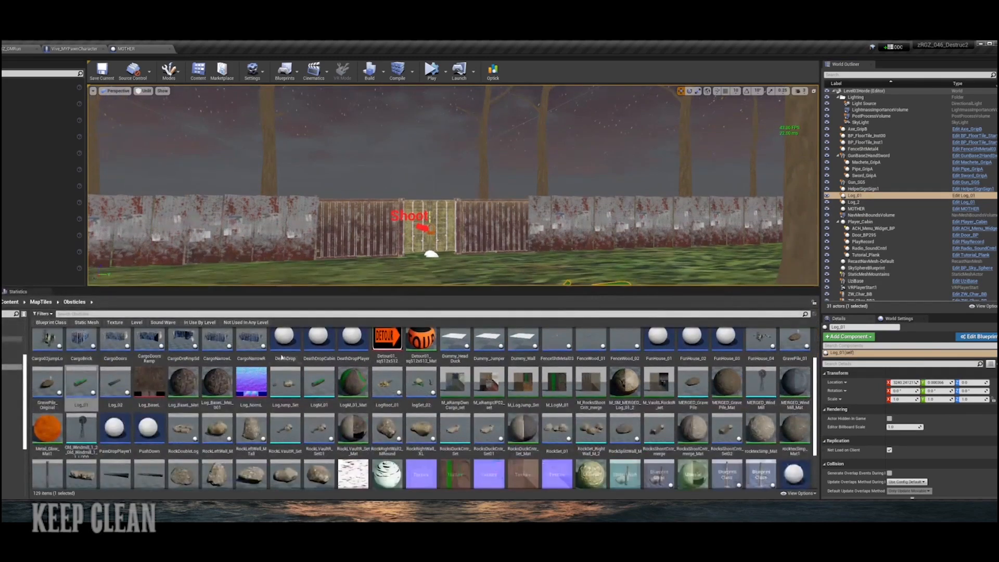
{"action": "double_click", "coordinate": [83, 384]}
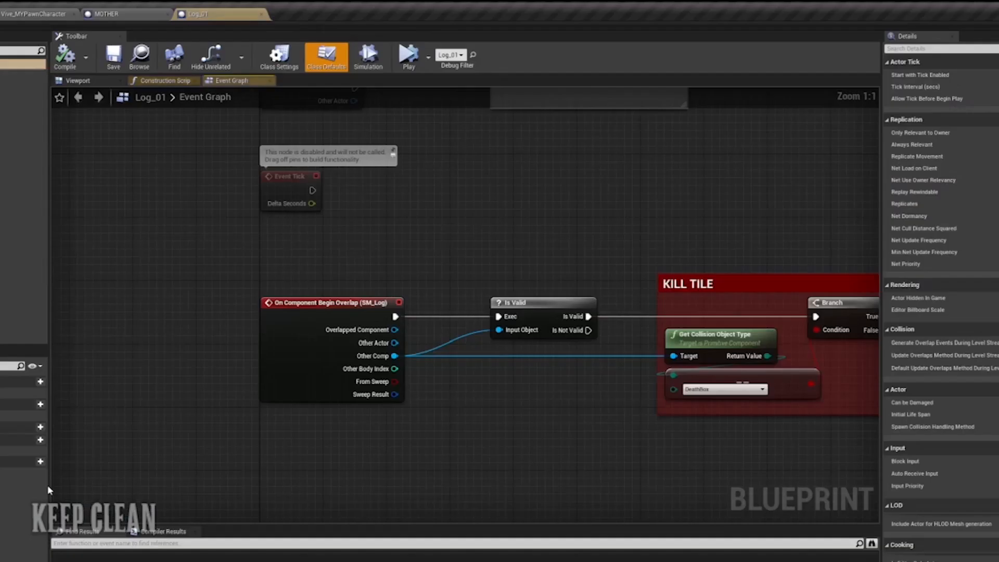
Step: Trace Log_01's Event Graph from the SM_Log begin-overlap event through the KILL TILE section to DestroyActor and back
{"action": "right_click_drag", "start_coordinate": [583, 439], "coordinate": [480, 409]}
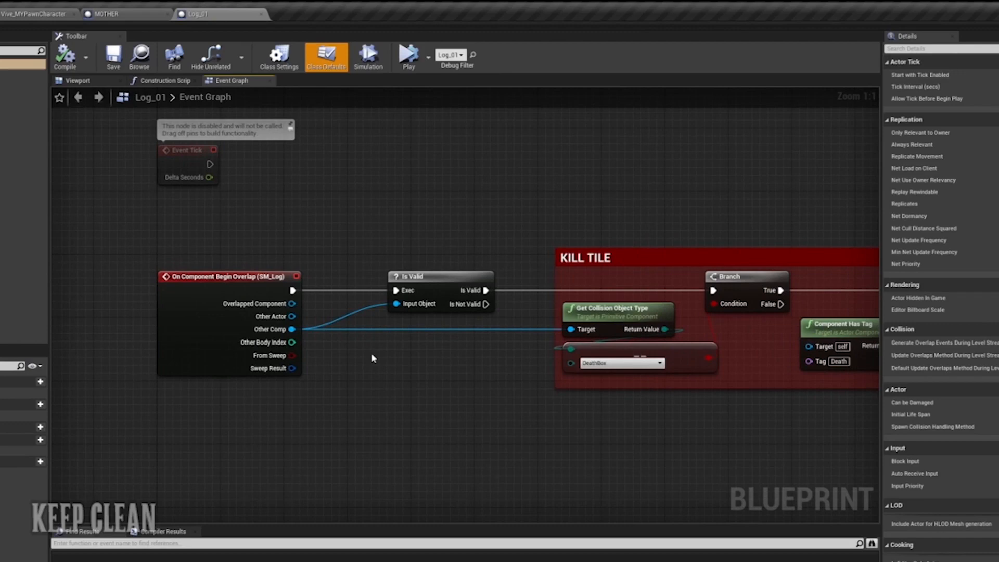
{"action": "right_click_drag", "start_coordinate": [760, 411], "coordinate": [398, 417]}
{"action": "right_click_drag", "start_coordinate": [729, 408], "coordinate": [536, 402]}
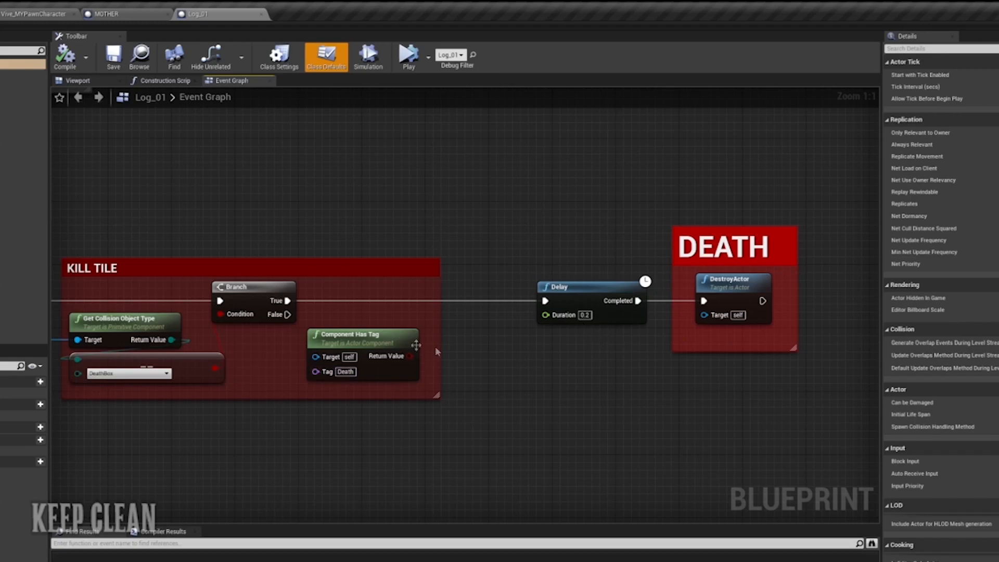
{"action": "right_click_drag", "start_coordinate": [565, 394], "coordinate": [879, 350]}
{"action": "right_click_drag", "start_coordinate": [470, 414], "coordinate": [539, 414]}
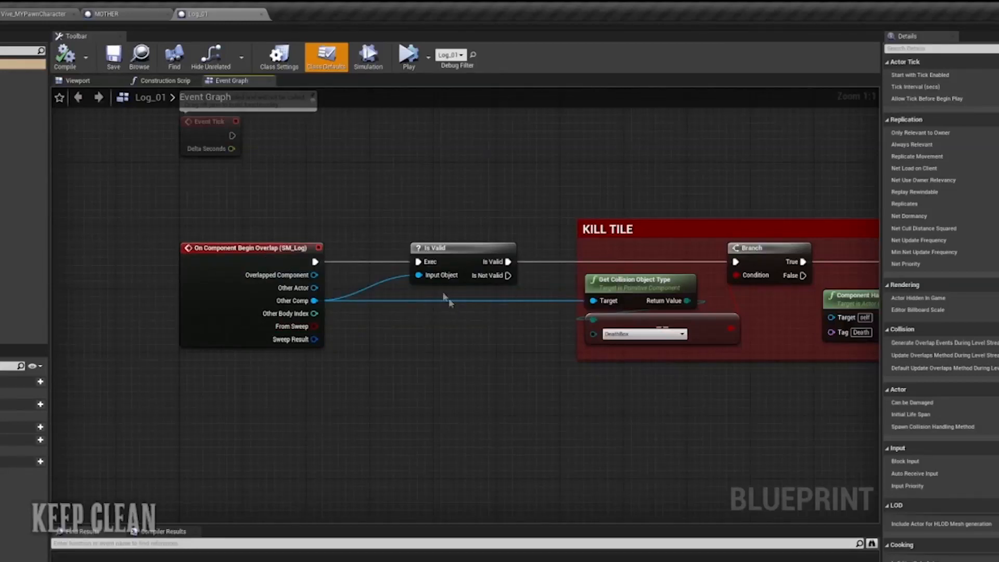
Step: Examine the KILL TILE comparison with DeathBox and the DEATH section, and select the SM_Log component
{"action": "right_click_drag", "start_coordinate": [449, 260], "coordinate": [333, 256]}
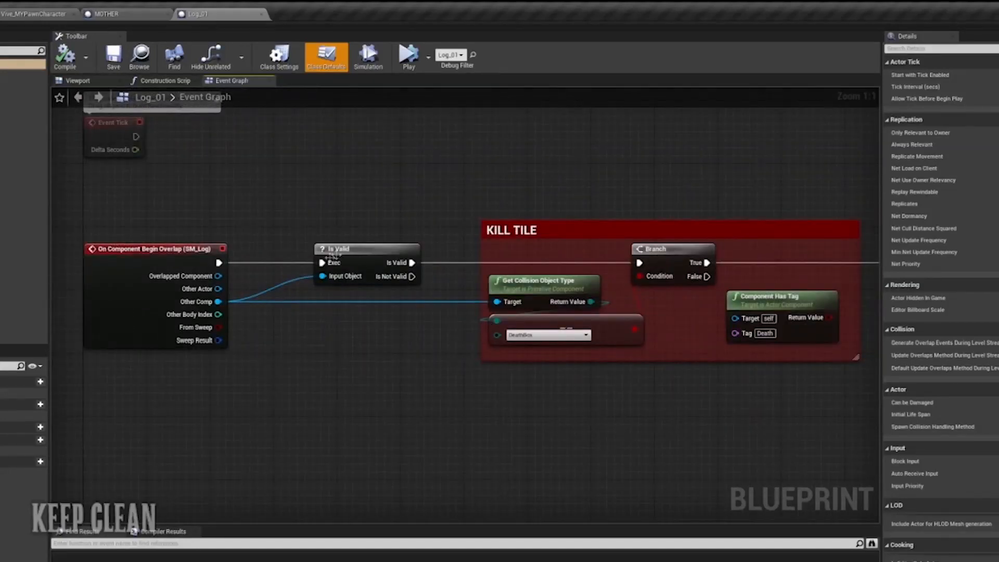
{"action": "right_click_drag", "start_coordinate": [539, 373], "coordinate": [353, 381]}
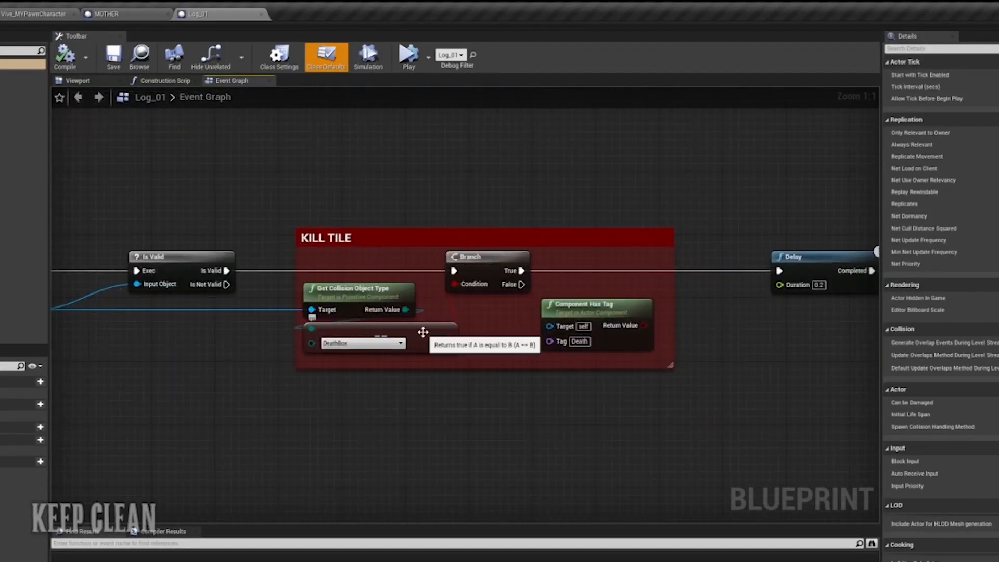
{"action": "left_click", "coordinate": [412, 332]}
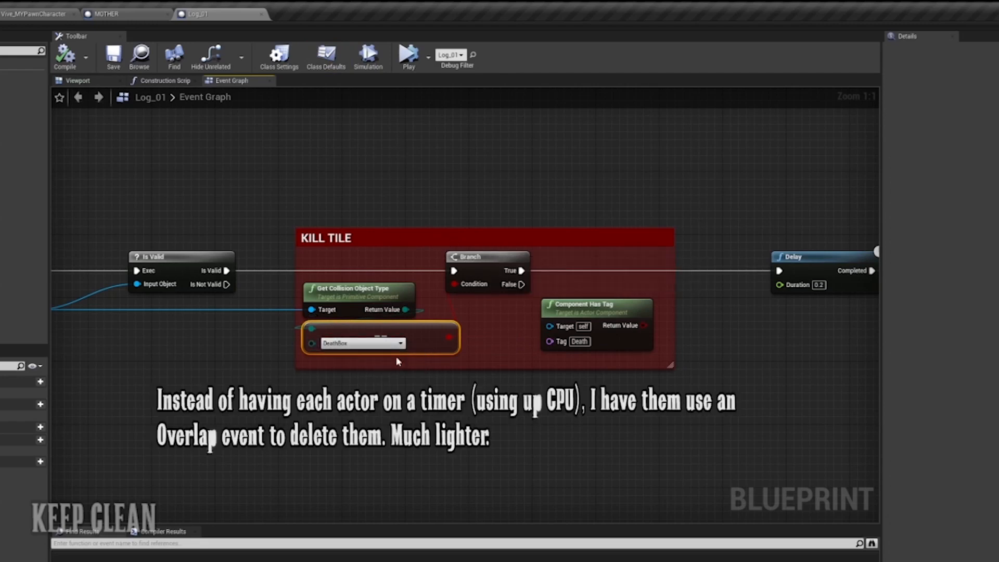
{"action": "right_click_drag", "start_coordinate": [757, 387], "coordinate": [477, 388]}
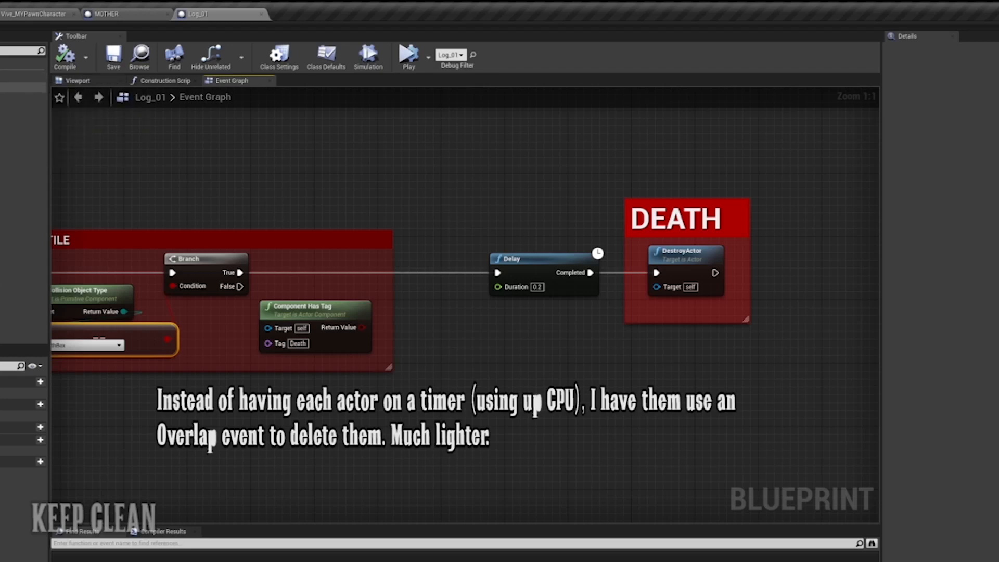
{"action": "left_click", "coordinate": [23, 87]}
{"action": "left_click", "coordinate": [16, 97]}
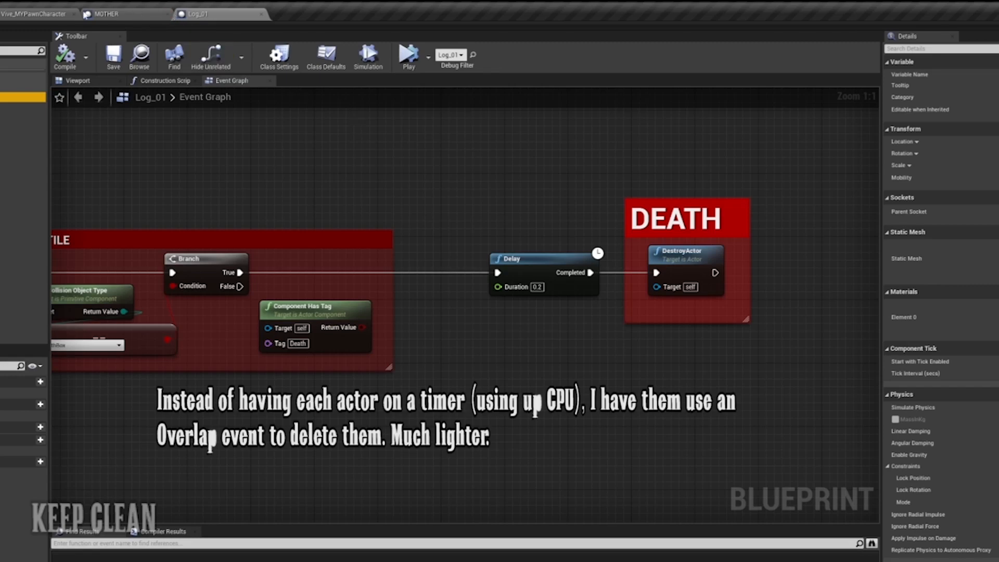
Step: Return to the level and fly back from the log to view the fence and surrounding forest
{"action": "left_click", "coordinate": [99, 14]}
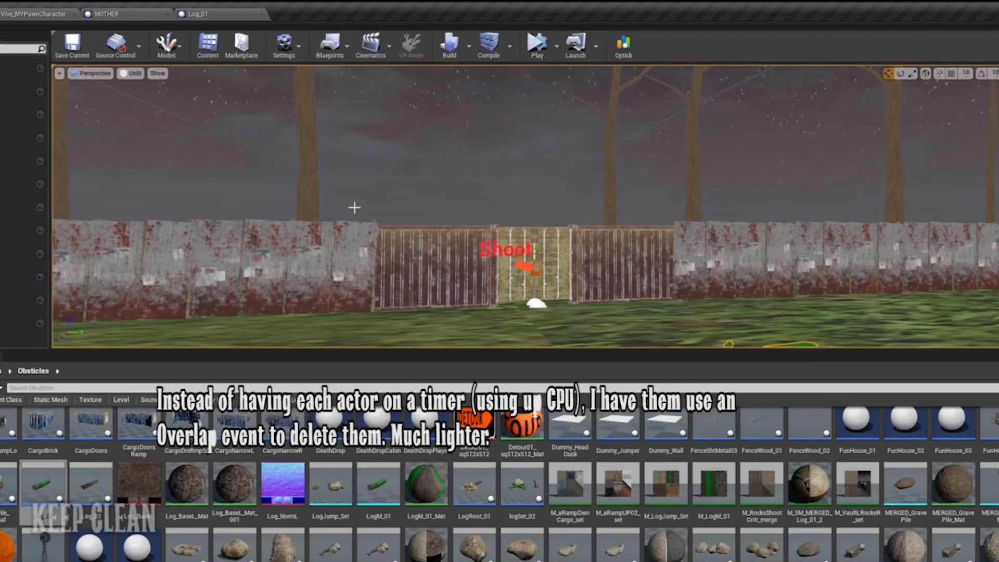
{"action": "right_click_drag", "start_coordinate": [578, 256], "coordinate": [570, 303]}
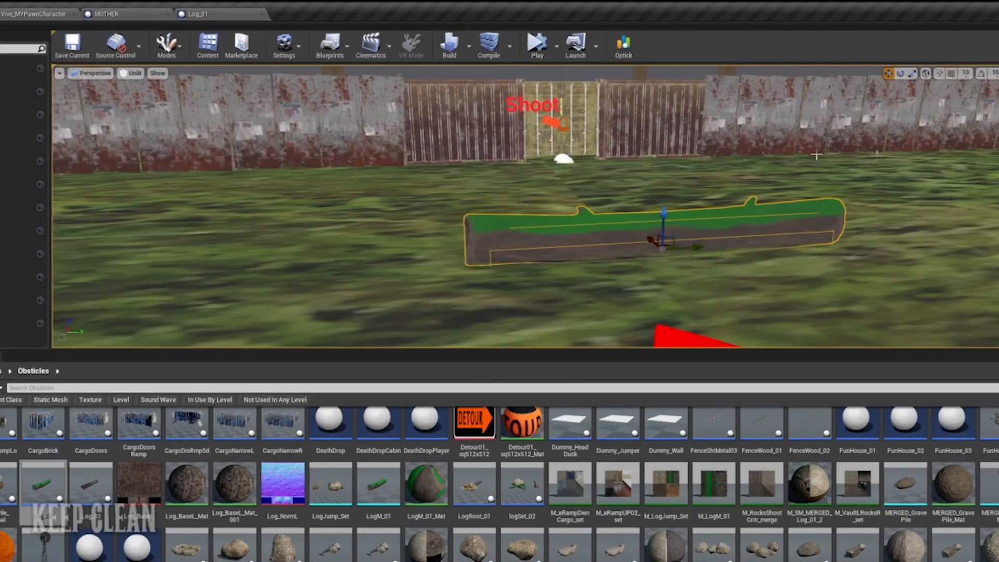
{"action": "scroll", "coordinate": [873, 194], "scroll_direction": "down", "scroll_amount": 8}
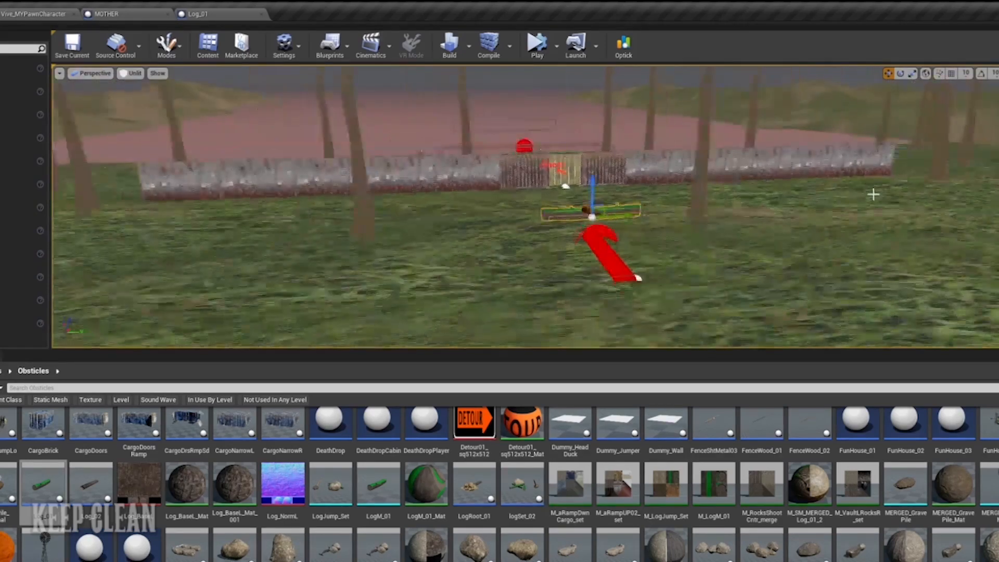
{"action": "scroll", "coordinate": [873, 194], "scroll_direction": "down", "scroll_amount": 4}
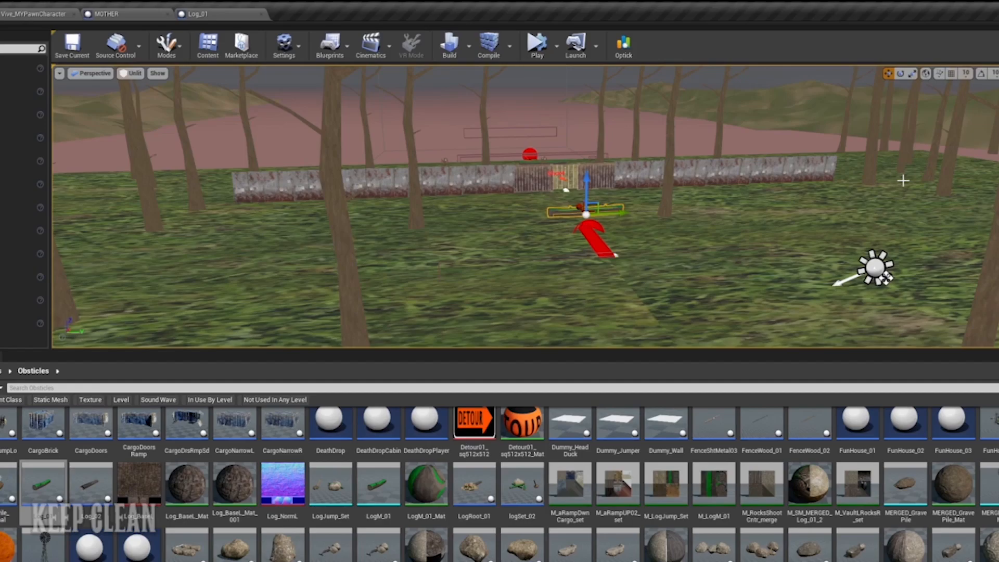
{"action": "key", "text": "d"}
{"action": "right_click_drag", "start_coordinate": [877, 234], "coordinate": [896, 250]}
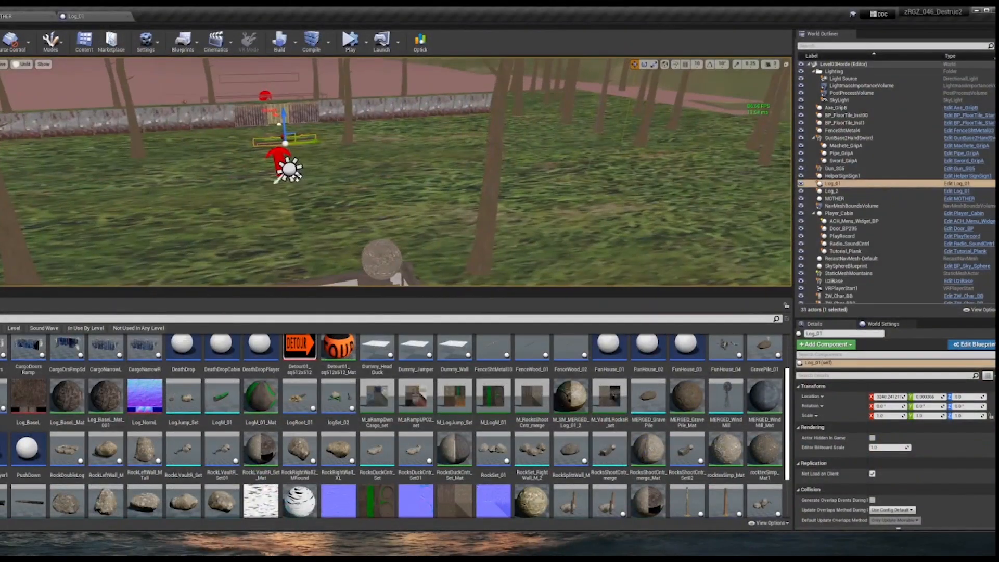
Step: Look through the level's Lighting actors, selecting Light Source, PostProcessVolume and finally SkyLight
{"action": "left_click", "coordinate": [838, 100]}
{"action": "left_click", "coordinate": [841, 78]}
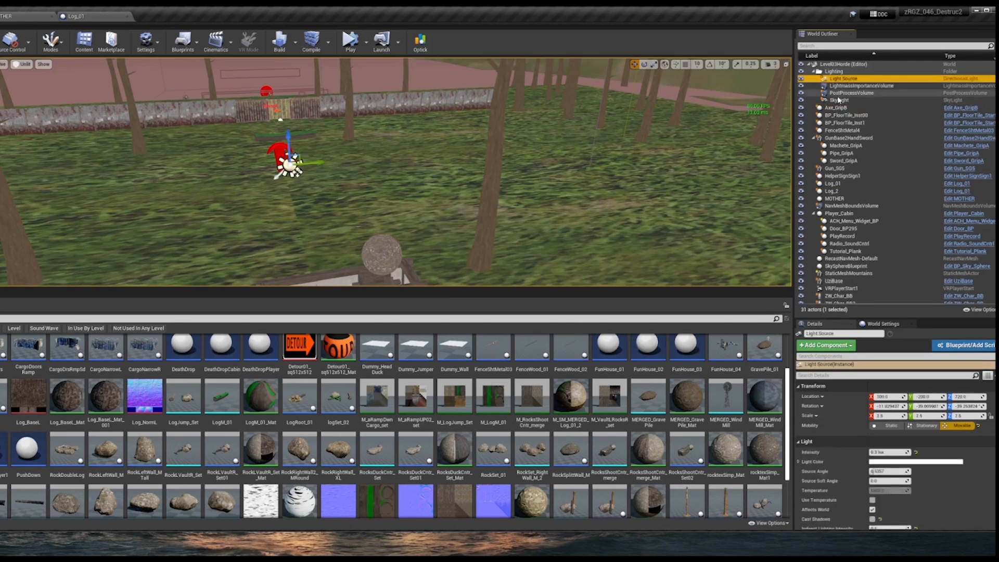
{"action": "left_click", "coordinate": [845, 92]}
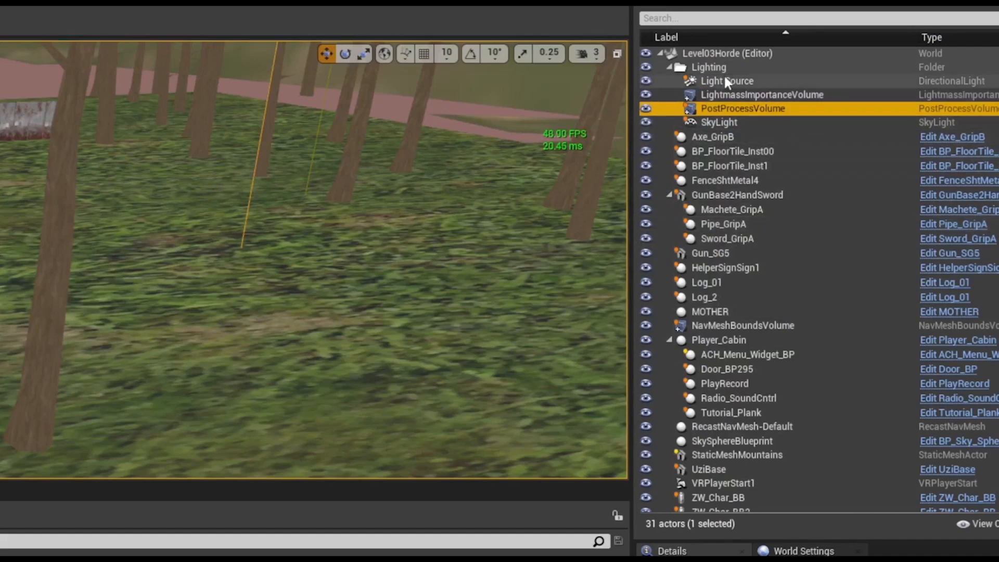
{"action": "left_click", "coordinate": [725, 81]}
{"action": "left_click", "coordinate": [721, 123]}
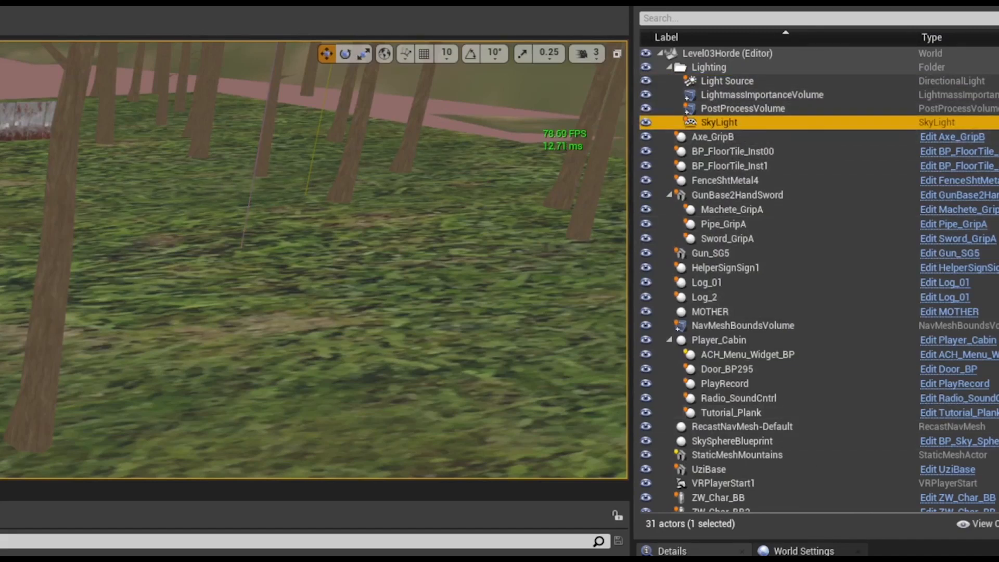
Step: Enlarge the Details area and check the SkyLight's Cast Shadows setting
{"action": "left_click_drag", "start_coordinate": [879, 539], "coordinate": [922, 228]}
{"action": "scroll", "coordinate": [846, 542], "scroll_direction": "down", "scroll_amount": 3}
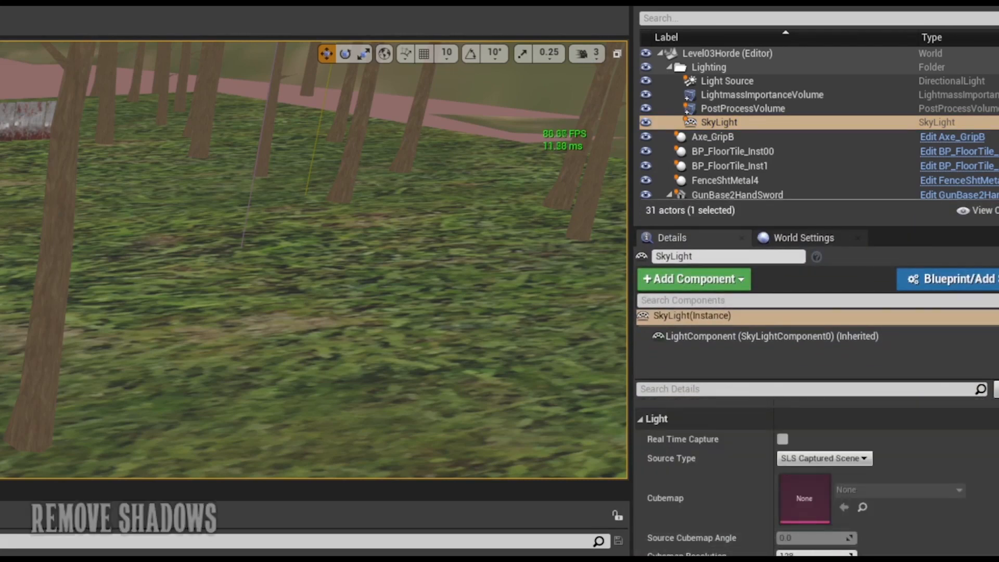
{"action": "scroll", "coordinate": [817, 477], "scroll_direction": "down", "scroll_amount": 3}
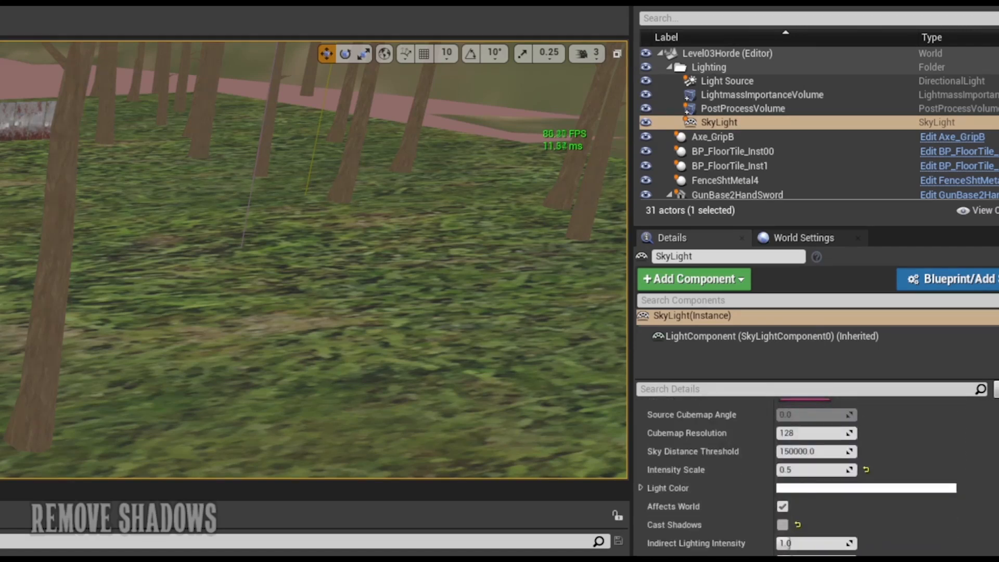
{"action": "scroll", "coordinate": [816, 477], "scroll_direction": "down", "scroll_amount": 1}
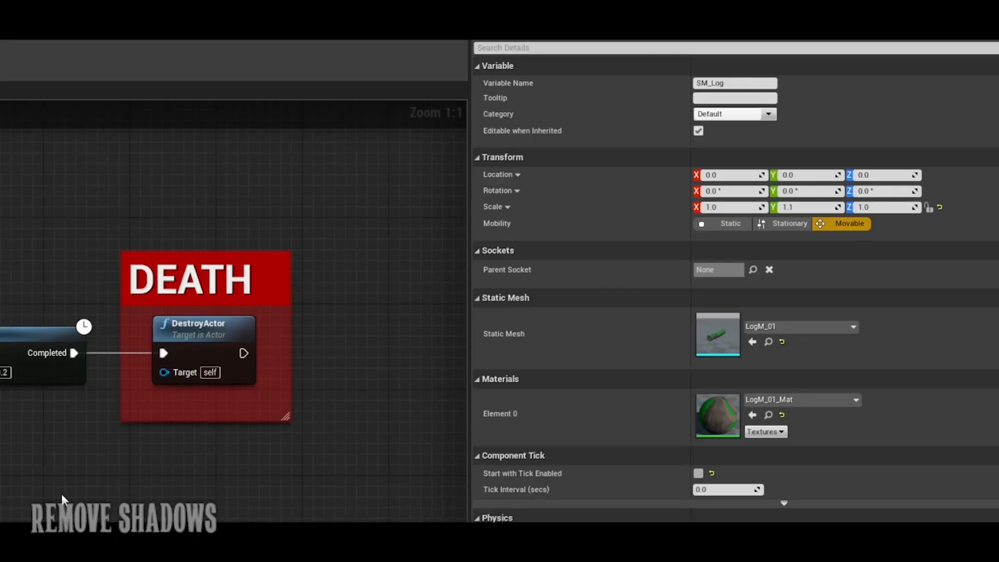
Step: Review SM_Log's component tick, collision response and Cast Shadow settings in the Log_01 Blueprint
{"action": "scroll", "coordinate": [791, 383], "scroll_direction": "down", "scroll_amount": 2}
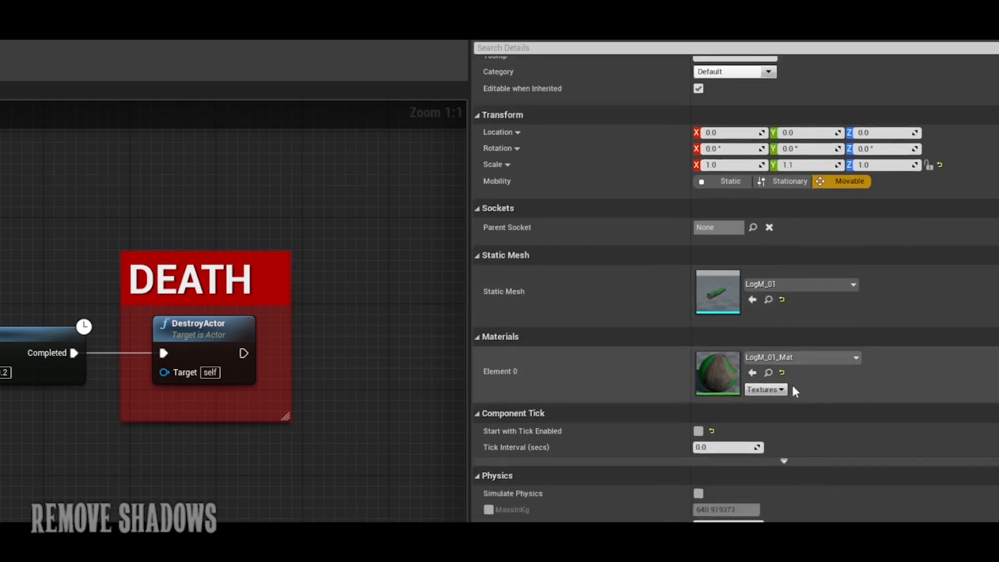
{"action": "scroll", "coordinate": [791, 383], "scroll_direction": "down", "scroll_amount": 2}
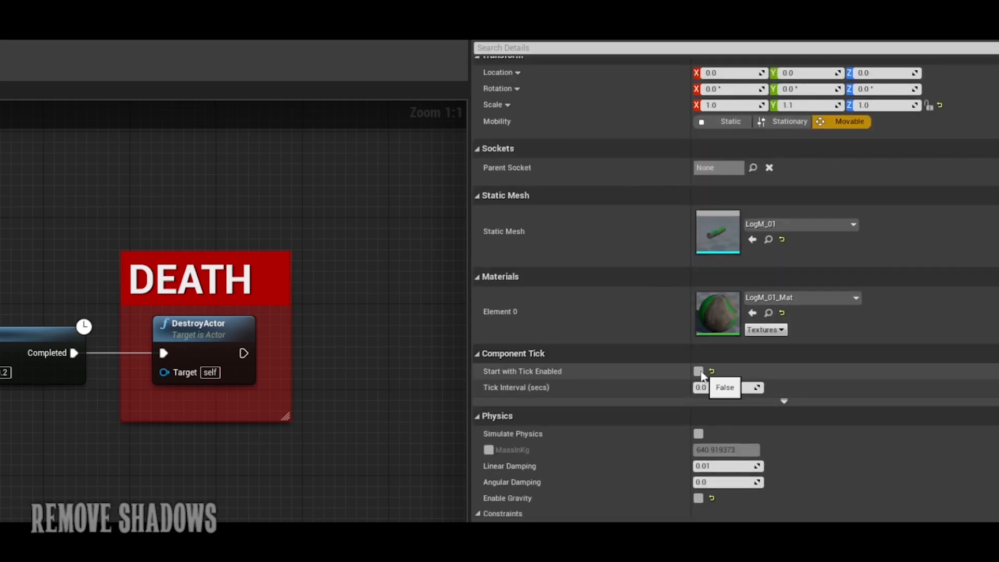
{"action": "scroll", "coordinate": [874, 384], "scroll_direction": "down", "scroll_amount": 9}
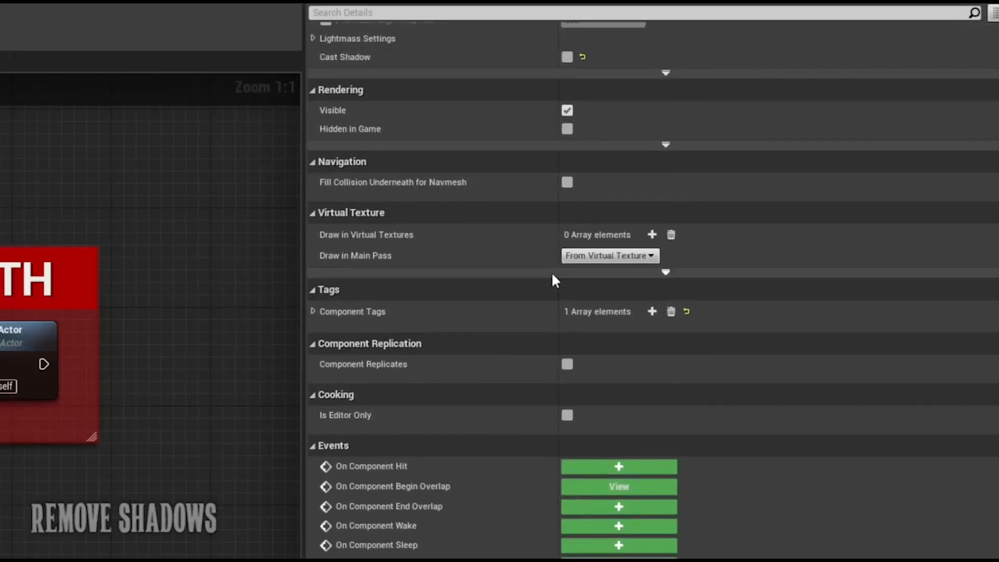
{"action": "scroll", "coordinate": [552, 272], "scroll_direction": "up", "scroll_amount": 7}
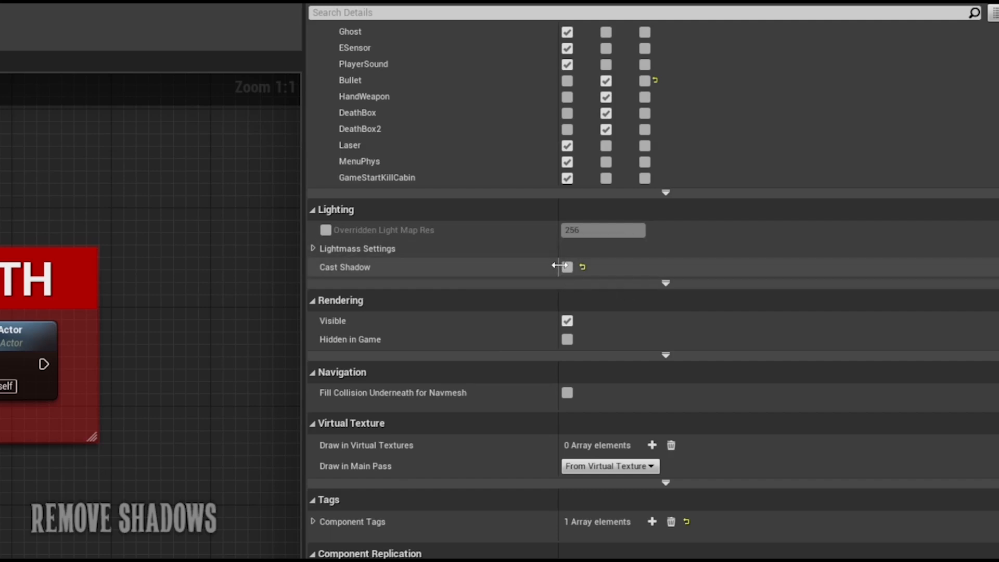
{"action": "scroll", "coordinate": [405, 266], "scroll_direction": "up", "scroll_amount": 10}
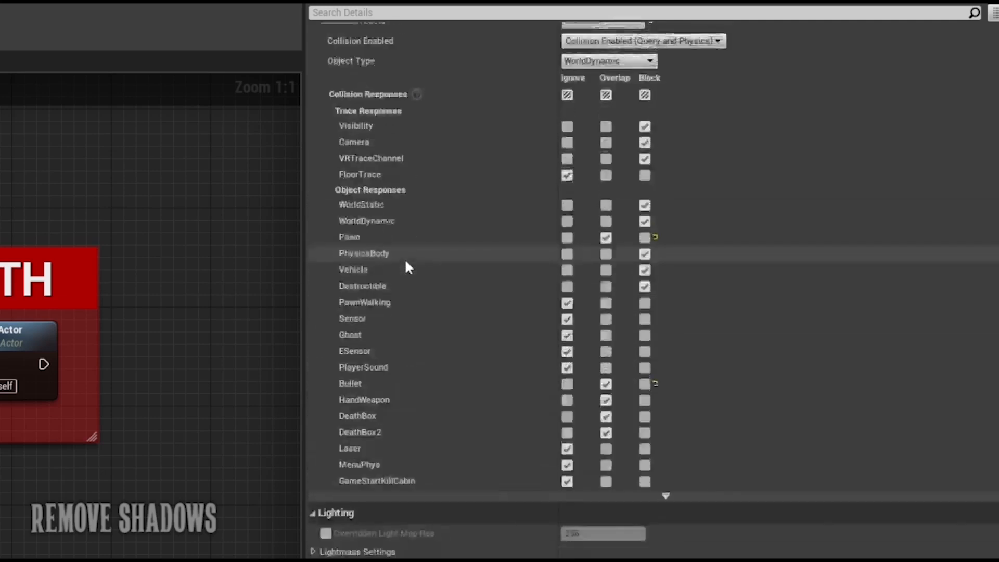
{"action": "scroll", "coordinate": [406, 267], "scroll_direction": "up", "scroll_amount": 10}
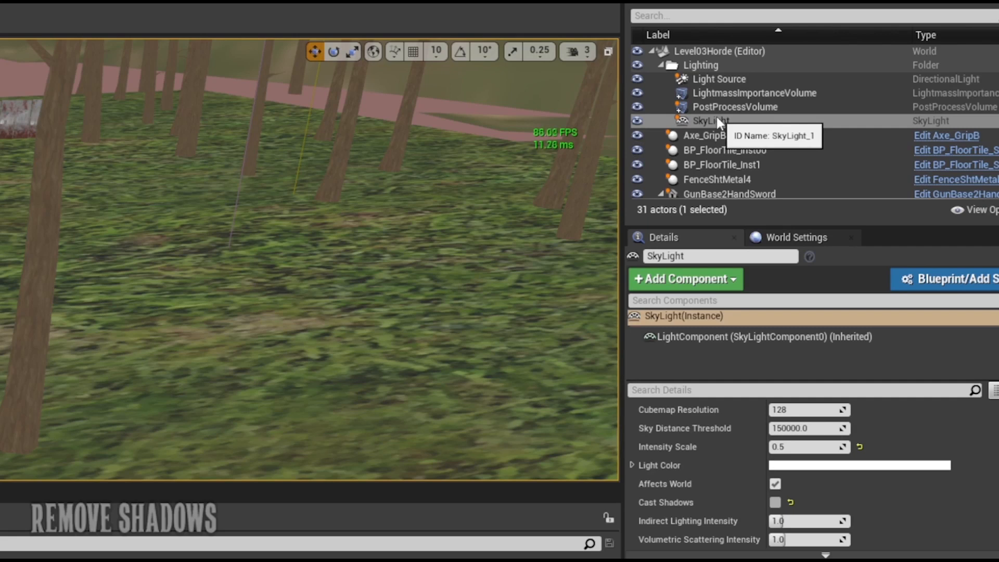
Step: Recheck the SkyLight's shadow setting in the level and select Light Source to inspect its properties
{"action": "left_click", "coordinate": [716, 119]}
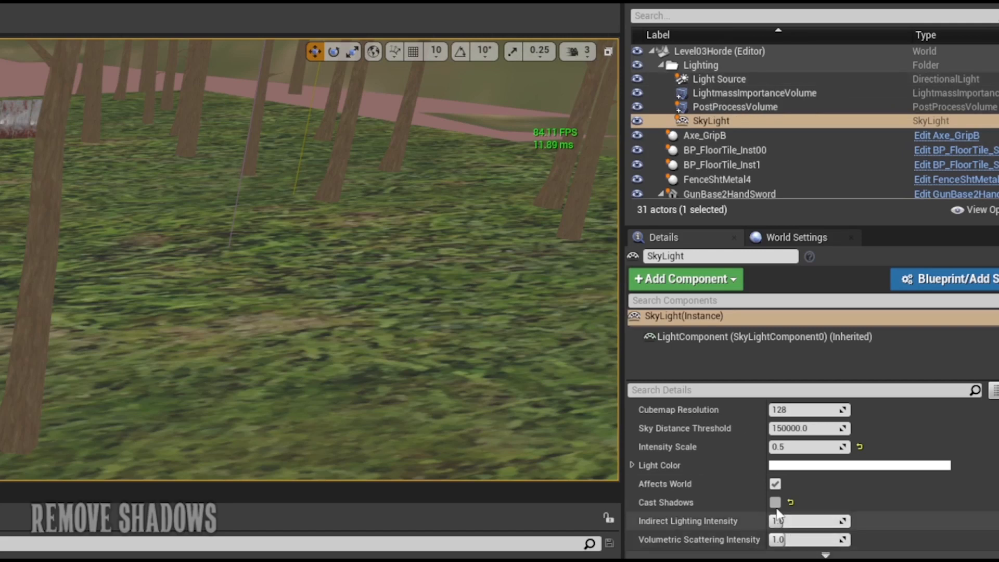
{"action": "left_click", "coordinate": [718, 79]}
{"action": "scroll", "coordinate": [685, 488], "scroll_direction": "up", "scroll_amount": 1}
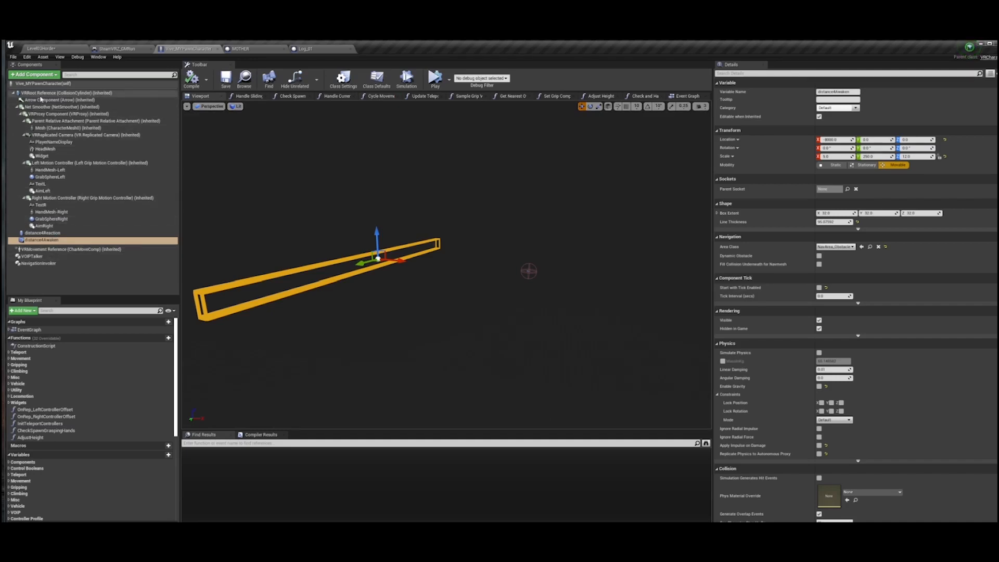
Step: Select the pawn character's Left Motion Controller component and filter its details by "tick"
{"action": "left_click", "coordinate": [43, 163]}
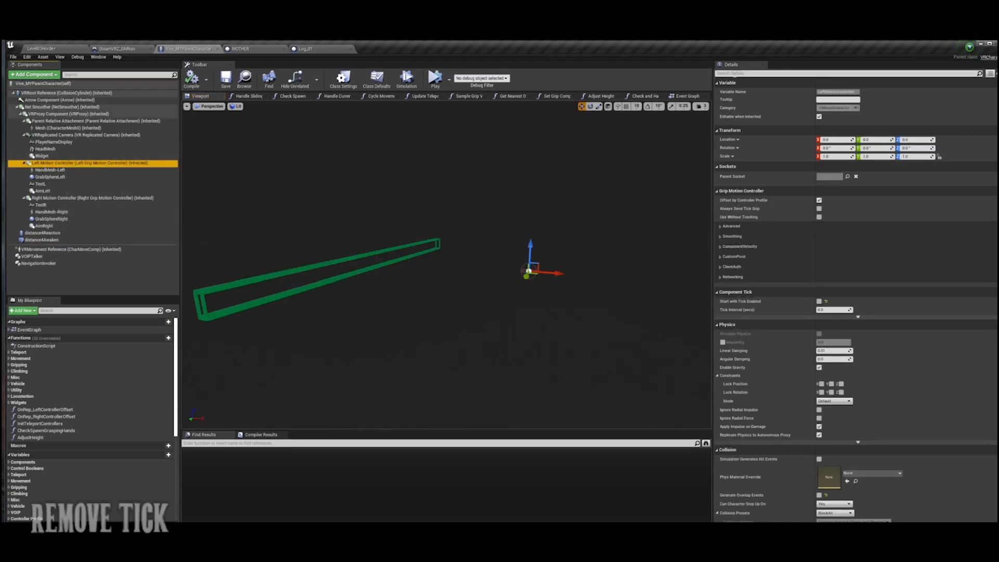
{"action": "left_click", "coordinate": [734, 74]}
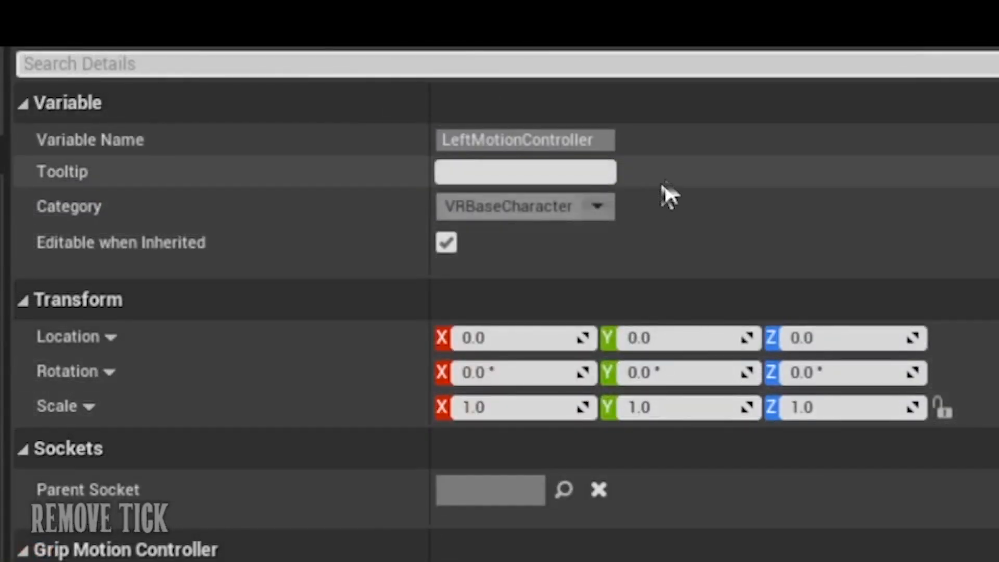
{"action": "left_click", "coordinate": [177, 61]}
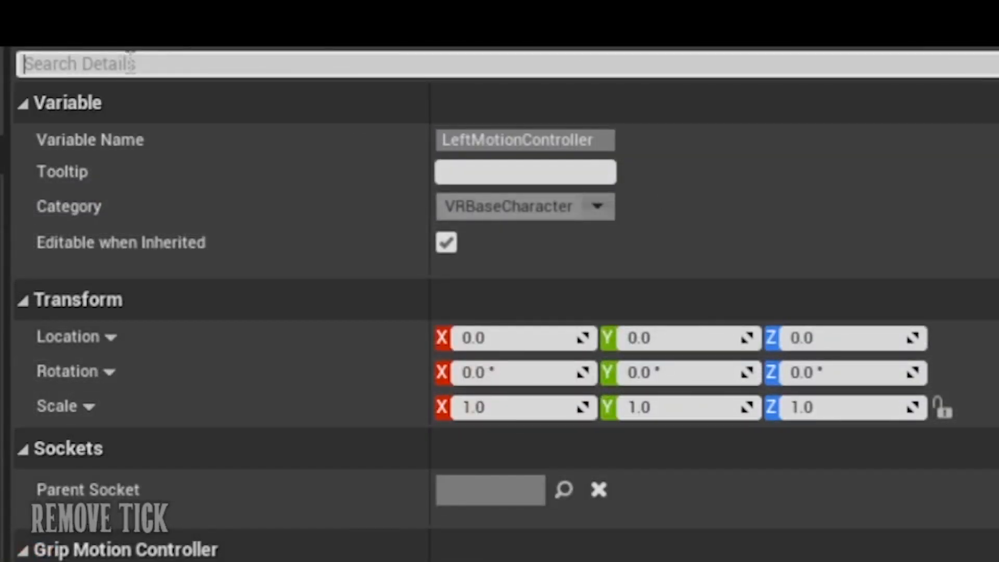
{"action": "type", "text": "tick"}
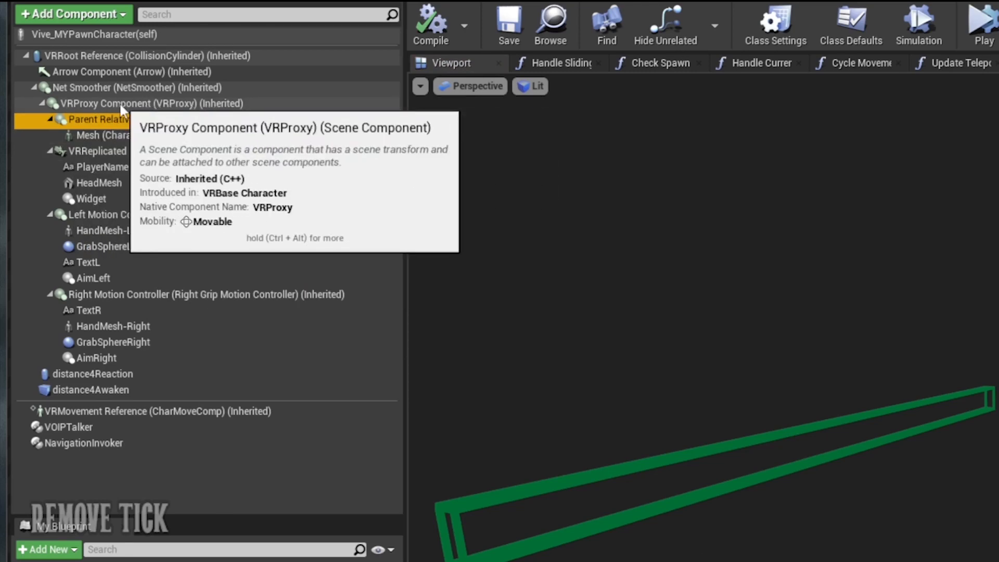
Step: Check the tick settings of the pawn's mesh, camera, name display, head, hand, text, aim and distance4Reaction components
{"action": "left_click", "coordinate": [127, 133]}
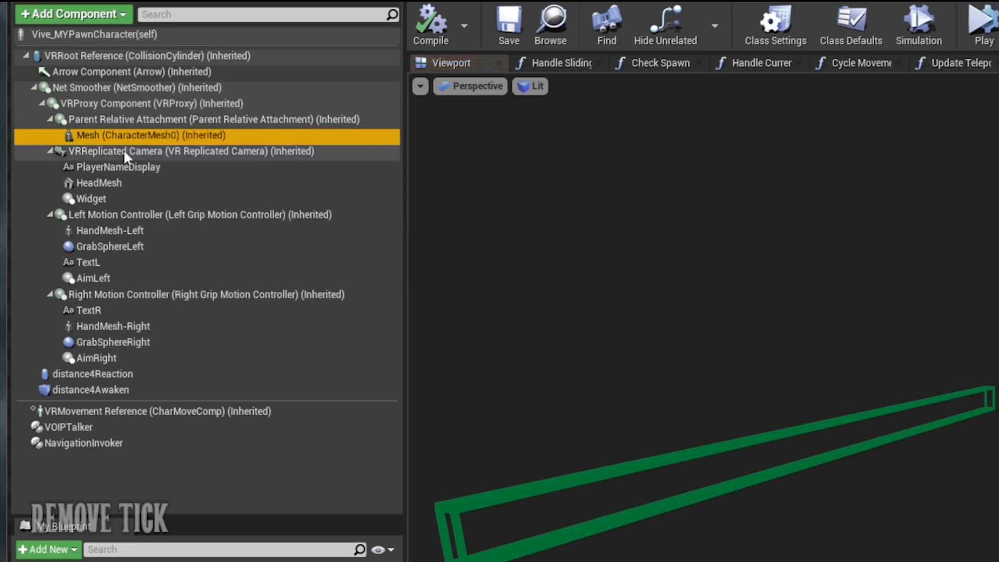
{"action": "left_click", "coordinate": [124, 153]}
{"action": "left_click", "coordinate": [124, 167]}
{"action": "left_click", "coordinate": [122, 184]}
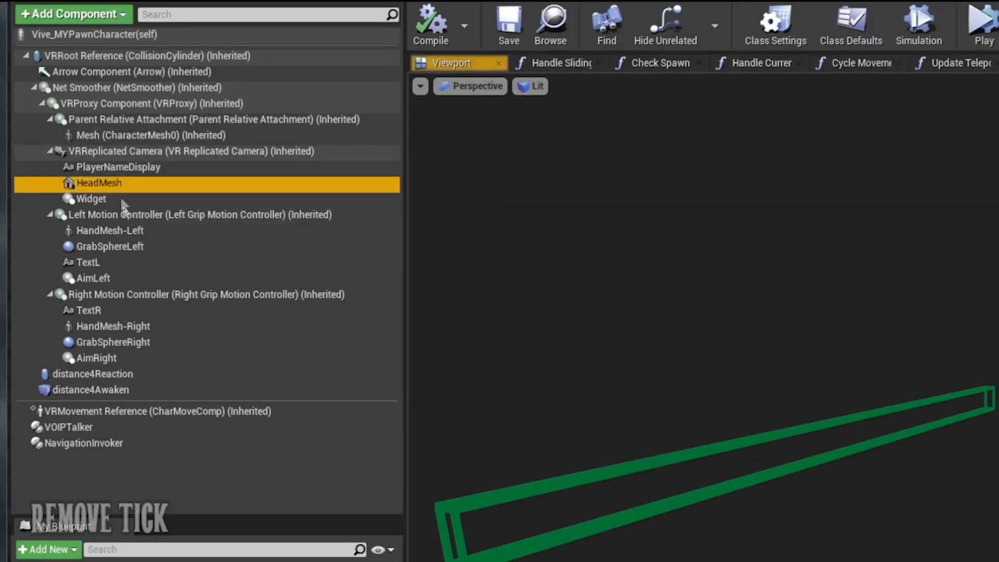
{"action": "left_click", "coordinate": [116, 229]}
{"action": "left_click", "coordinate": [123, 262]}
{"action": "left_click", "coordinate": [119, 310]}
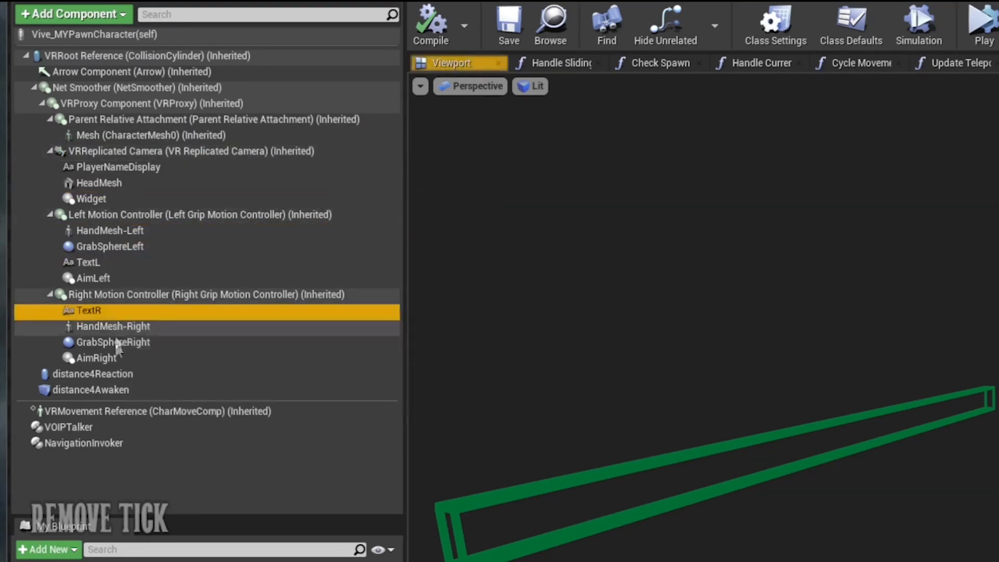
{"action": "left_click", "coordinate": [112, 359]}
{"action": "left_click", "coordinate": [114, 377]}
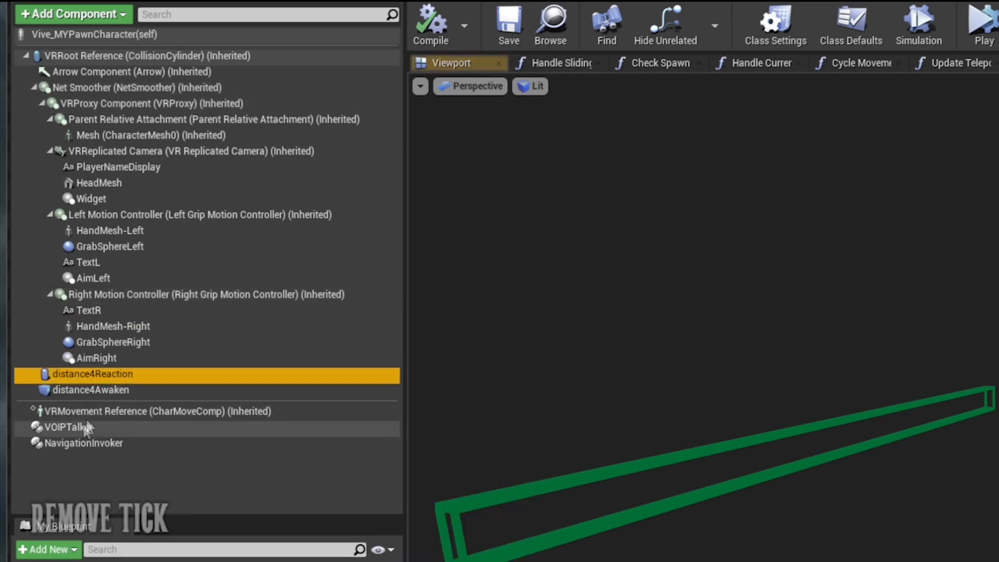
Step: Review the tick settings of the VRMovement Reference, VOIPTalker, NavigationInvoker, distance4Awaken and distance4Reaction components
{"action": "left_click", "coordinate": [86, 416]}
{"action": "left_click", "coordinate": [86, 427]}
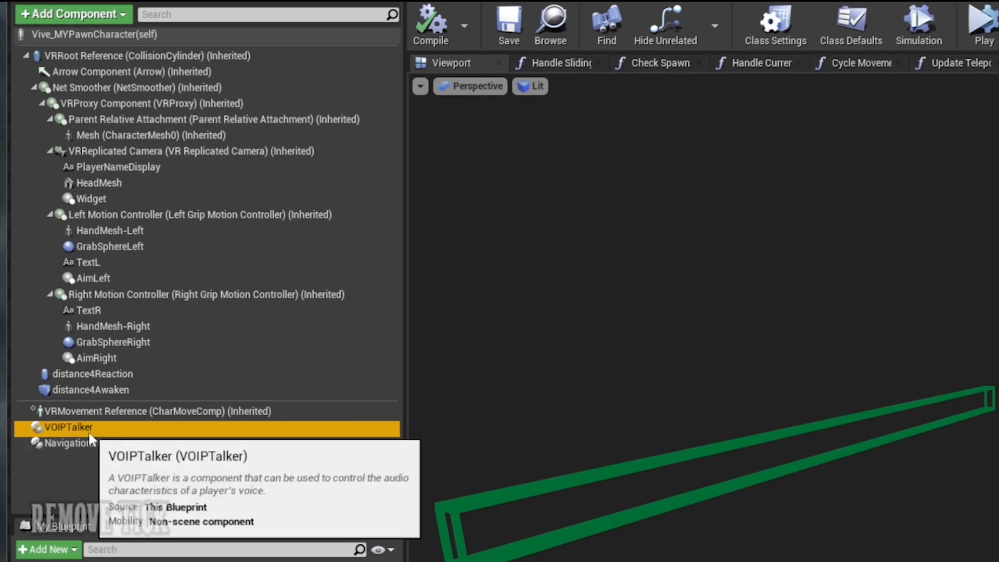
{"action": "left_click", "coordinate": [97, 443]}
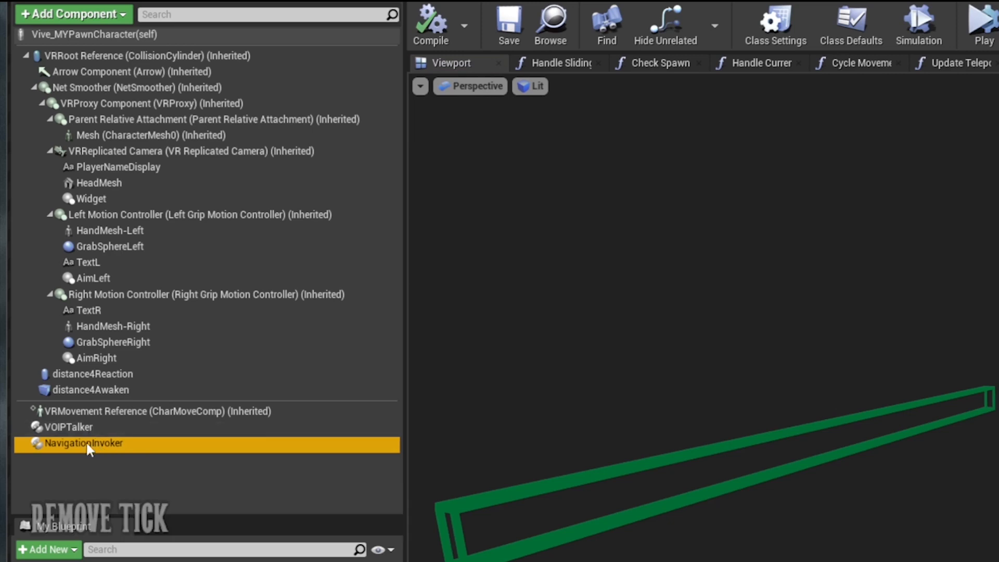
{"action": "left_click", "coordinate": [102, 390]}
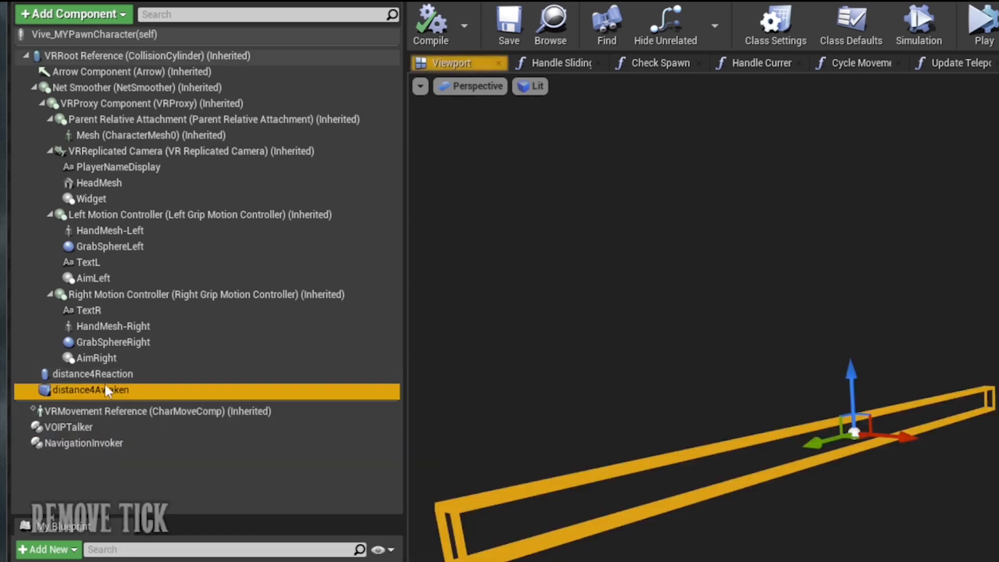
{"action": "left_click", "coordinate": [105, 375]}
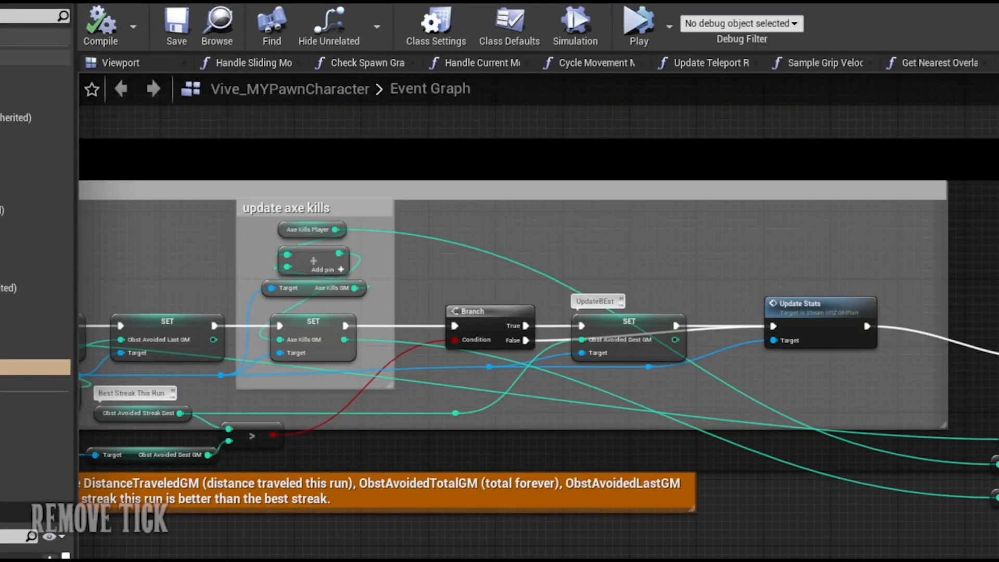
Step: Locate Event Tick in the Vive_MYPawnCharacter event graph and examine its Tick / Handle Ticked movements section
{"action": "scroll", "coordinate": [745, 529], "scroll_direction": "down", "scroll_amount": 6}
{"action": "right_click_drag", "start_coordinate": [457, 282], "coordinate": [982, 560]}
{"action": "right_click_drag", "start_coordinate": [757, 163], "coordinate": [998, 385]}
{"action": "right_click_drag", "start_coordinate": [718, 412], "coordinate": [937, 295]}
{"action": "scroll", "coordinate": [829, 388], "scroll_direction": "up", "scroll_amount": 5}
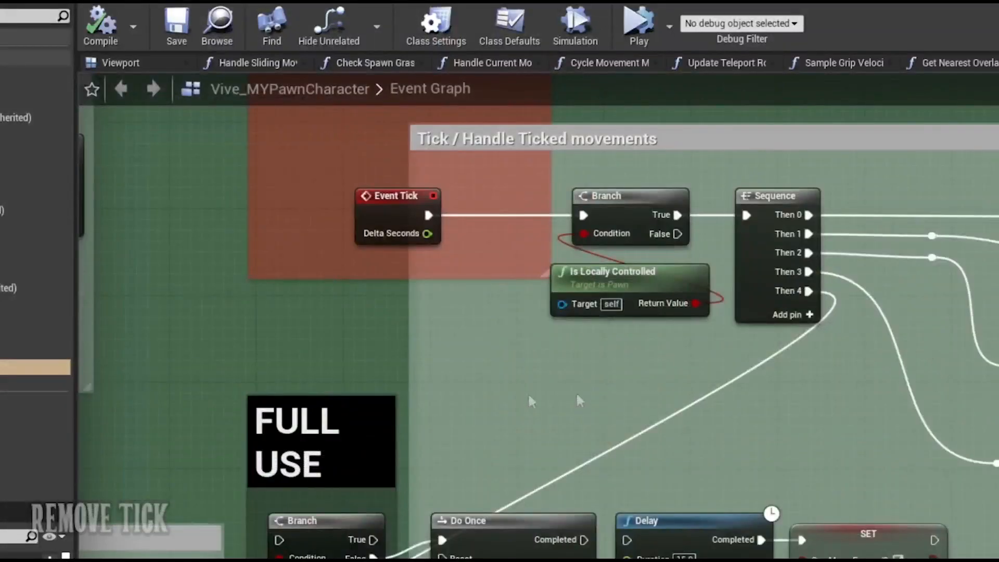
{"action": "right_click_drag", "start_coordinate": [454, 390], "coordinate": [634, 463]}
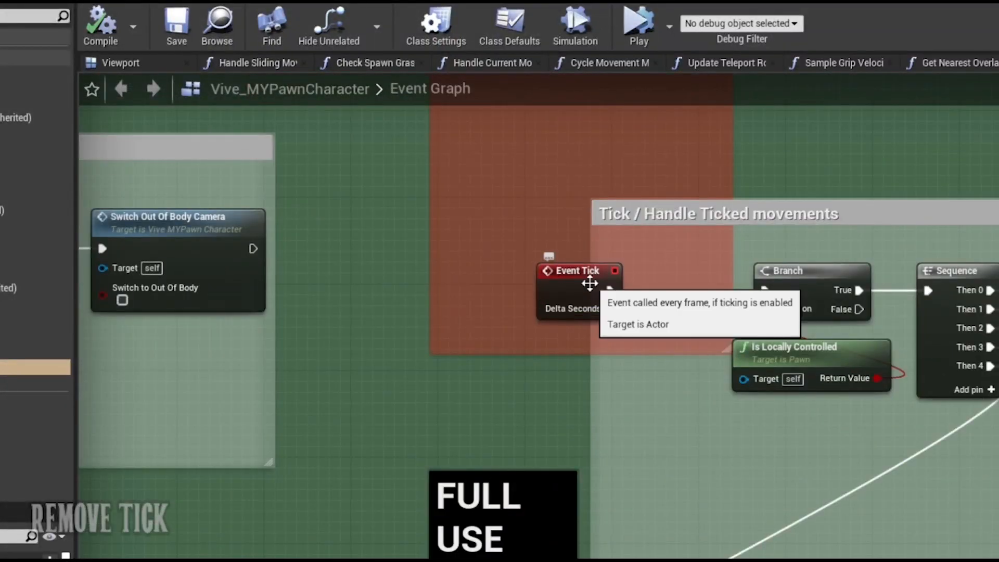
Step: Move the Calculate Relative Velocities node farther from the Sequence node in the ticked movements section and deselect it
{"action": "right_click_drag", "start_coordinate": [866, 489], "coordinate": [533, 442]}
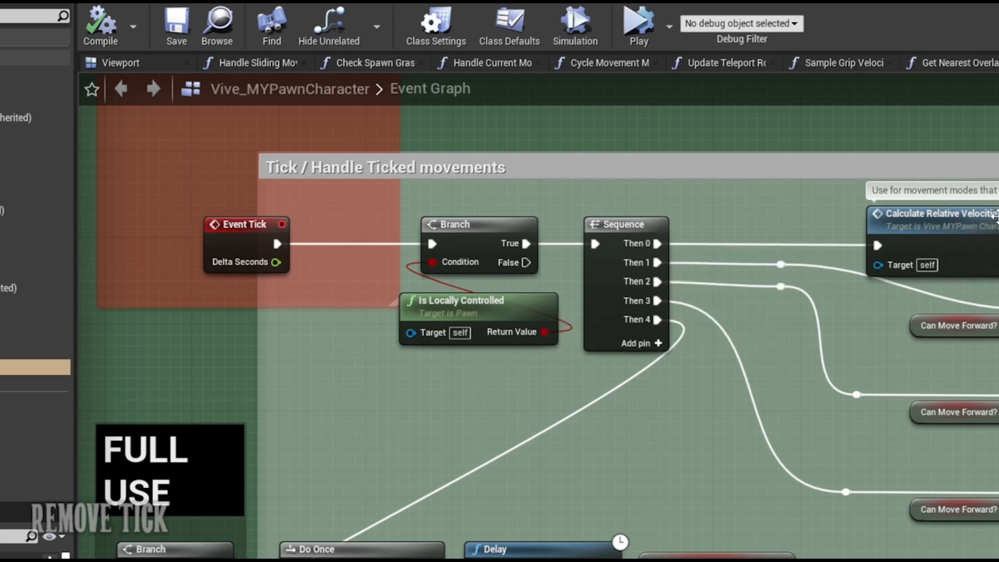
{"action": "left_click_drag", "start_coordinate": [995, 218], "coordinate": [987, 218]}
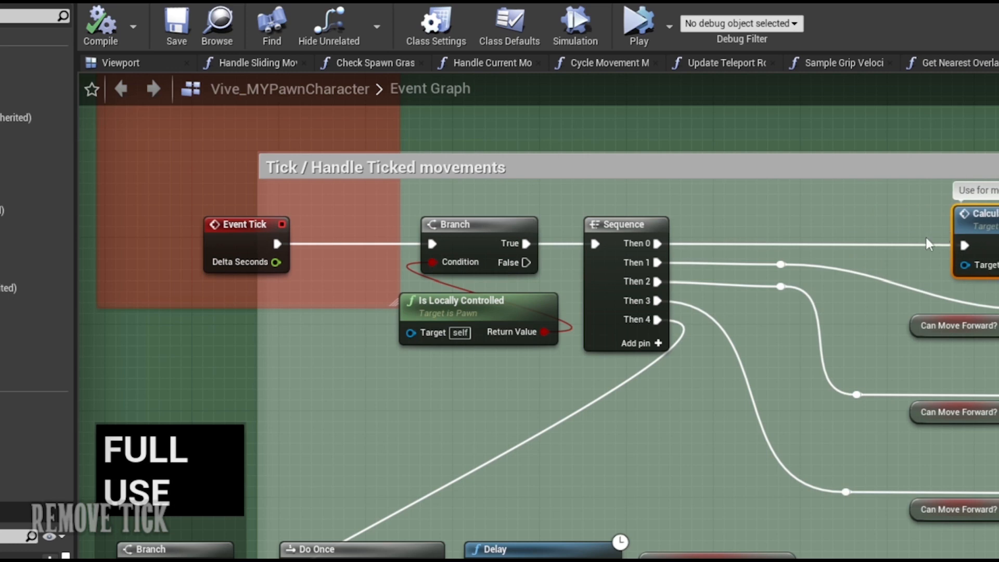
{"action": "key", "text": "Escape"}
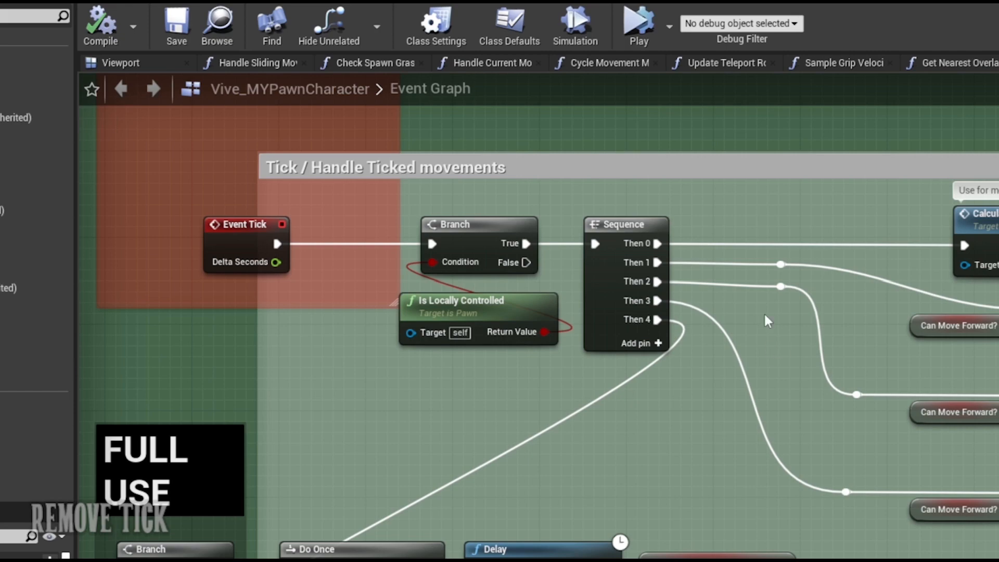
Step: Examine the pawn's ticked branches and the MOVE from TICK section with its runforward event and Add Movement Input node
{"action": "right_click_drag", "start_coordinate": [612, 443], "coordinate": [682, 377]}
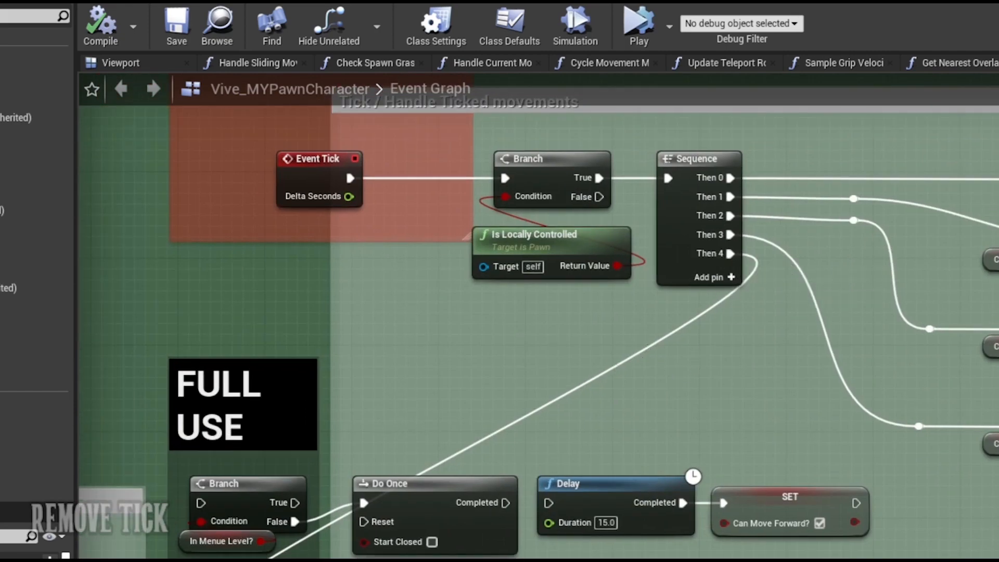
{"action": "scroll", "coordinate": [485, 488], "scroll_direction": "down", "scroll_amount": 4}
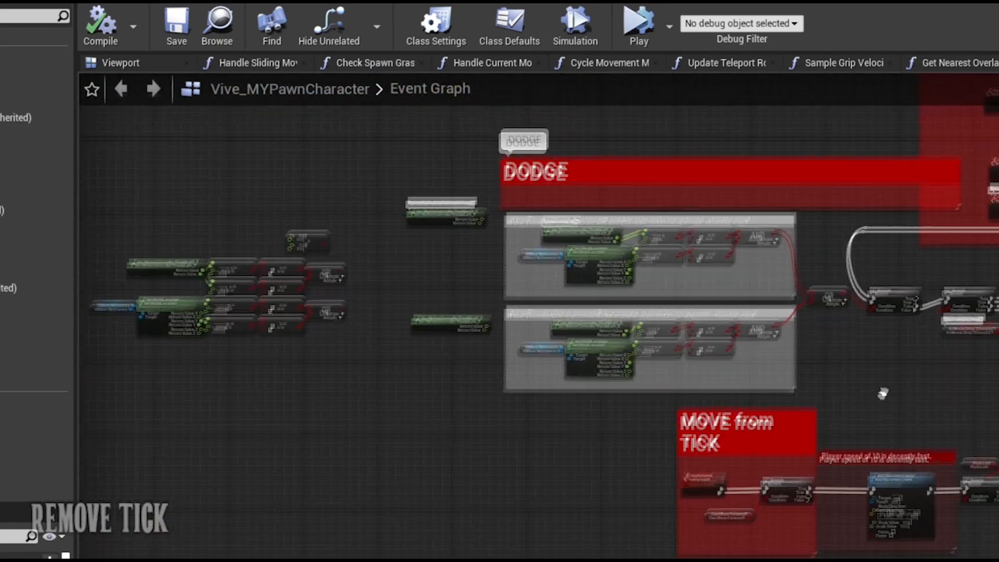
{"action": "right_click_drag", "start_coordinate": [886, 406], "coordinate": [775, 294]}
{"action": "scroll", "coordinate": [776, 296], "scroll_direction": "up", "scroll_amount": 4}
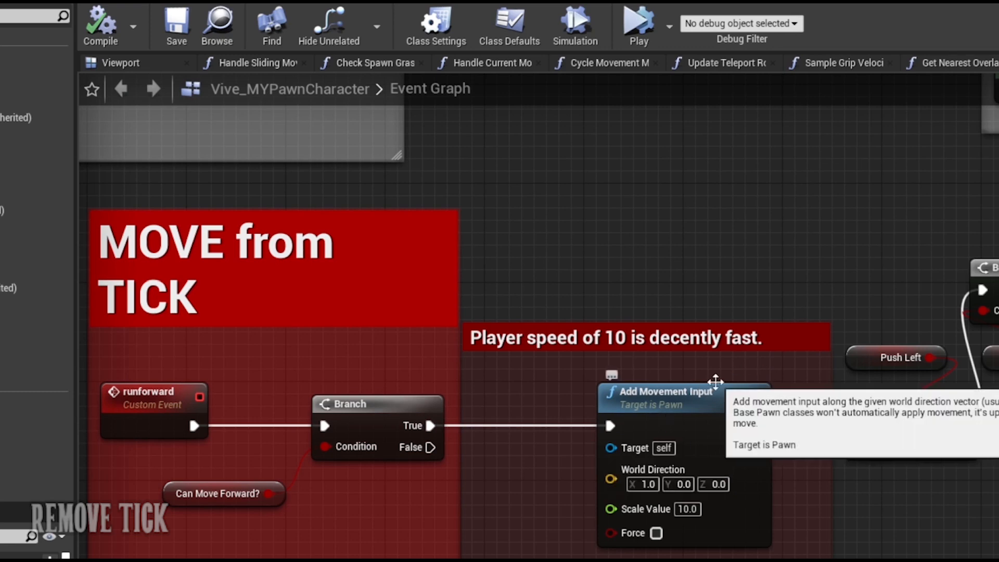
{"action": "right_click_drag", "start_coordinate": [906, 266], "coordinate": [847, 119]}
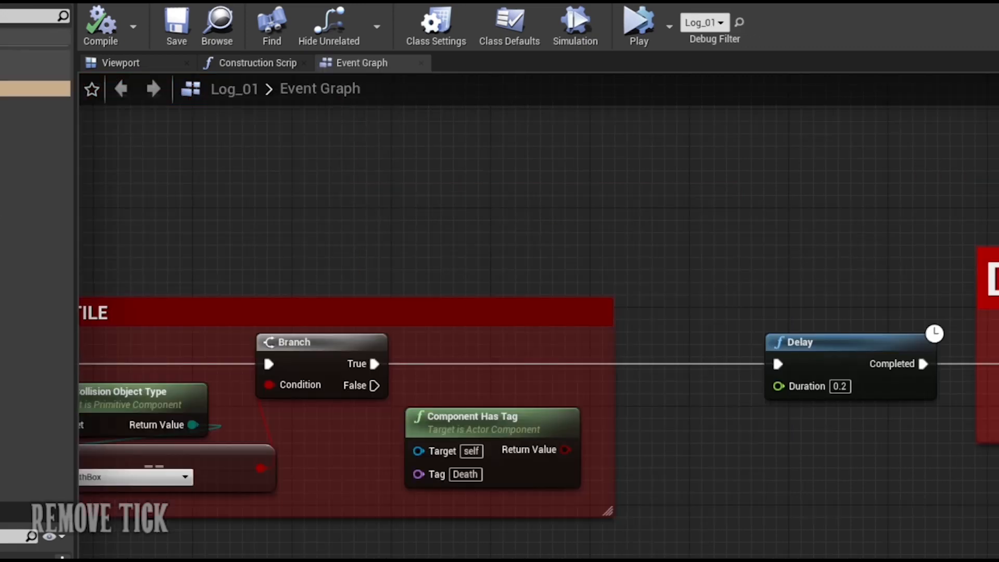
Step: Look through the Log_01 event graph for logic running on tick
{"action": "right_click_drag", "start_coordinate": [283, 192], "coordinate": [958, 296]}
{"action": "right_click_drag", "start_coordinate": [649, 290], "coordinate": [907, 372]}
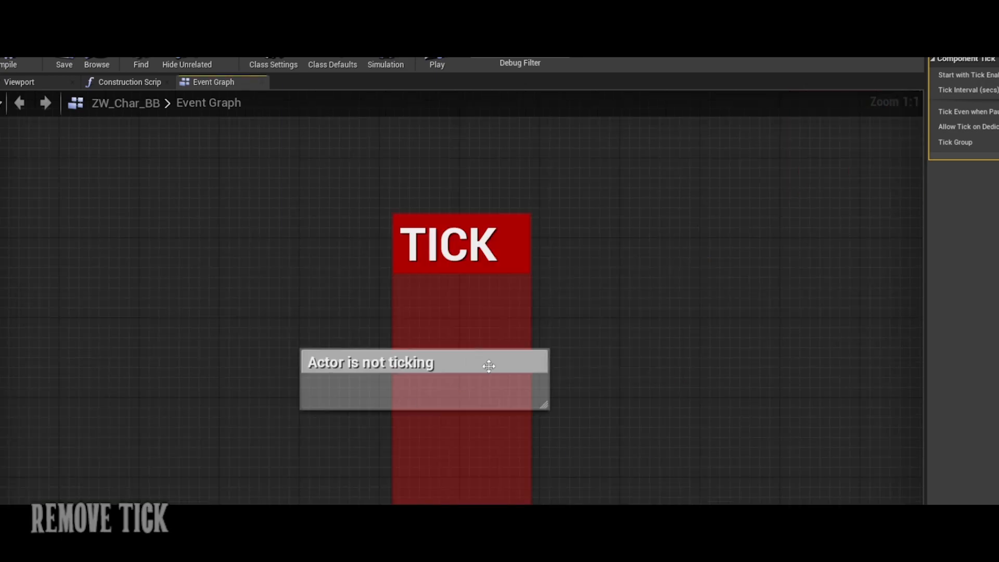
Step: Examine the ZW_Char_BB event graph, including the TICK, MoveFaster and PlaySoundGrowl sections, for ticking logic
{"action": "scroll", "coordinate": [663, 366], "scroll_direction": "down", "scroll_amount": 4}
{"action": "scroll", "coordinate": [734, 376], "scroll_direction": "up", "scroll_amount": 4}
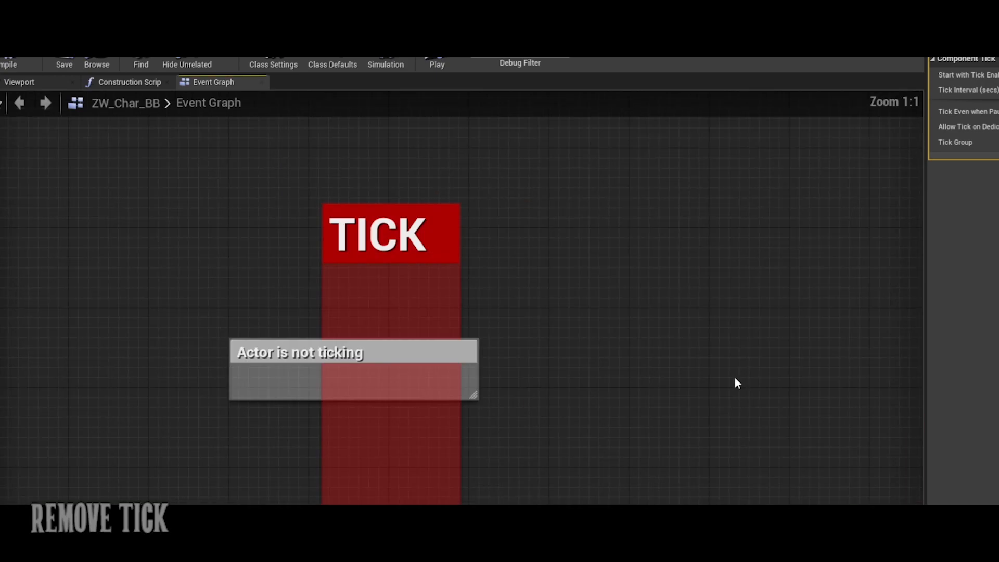
{"action": "right_click_drag", "start_coordinate": [760, 340], "coordinate": [213, 208]}
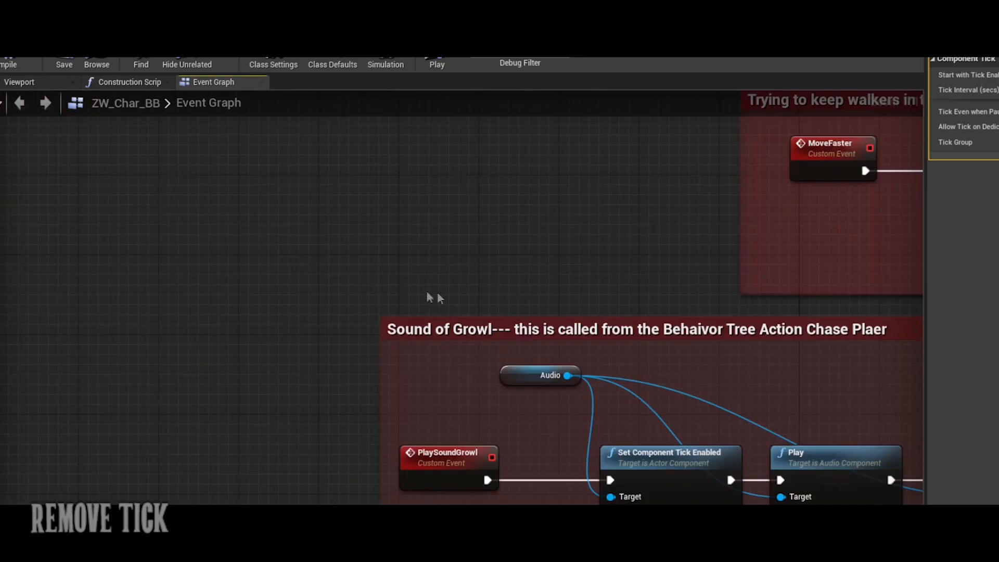
{"action": "scroll", "coordinate": [425, 297], "scroll_direction": "down", "scroll_amount": 4}
{"action": "scroll", "coordinate": [537, 259], "scroll_direction": "up", "scroll_amount": 4}
{"action": "right_click_drag", "start_coordinate": [333, 410], "coordinate": [471, 106]}
{"action": "scroll", "coordinate": [546, 341], "scroll_direction": "down", "scroll_amount": 8}
{"action": "scroll", "coordinate": [442, 416], "scroll_direction": "up", "scroll_amount": 5}
{"action": "right_click_drag", "start_coordinate": [615, 391], "coordinate": [180, 223]}
{"action": "right_click_drag", "start_coordinate": [661, 295], "coordinate": [732, 100]}
{"action": "right_click_drag", "start_coordinate": [513, 299], "coordinate": [915, 353]}
{"action": "right_click_drag", "start_coordinate": [427, 188], "coordinate": [741, 444]}
{"action": "right_click_drag", "start_coordinate": [703, 223], "coordinate": [716, 352]}
{"action": "scroll", "coordinate": [715, 352], "scroll_direction": "up", "scroll_amount": 3}
{"action": "right_click_drag", "start_coordinate": [713, 234], "coordinate": [698, 306]}
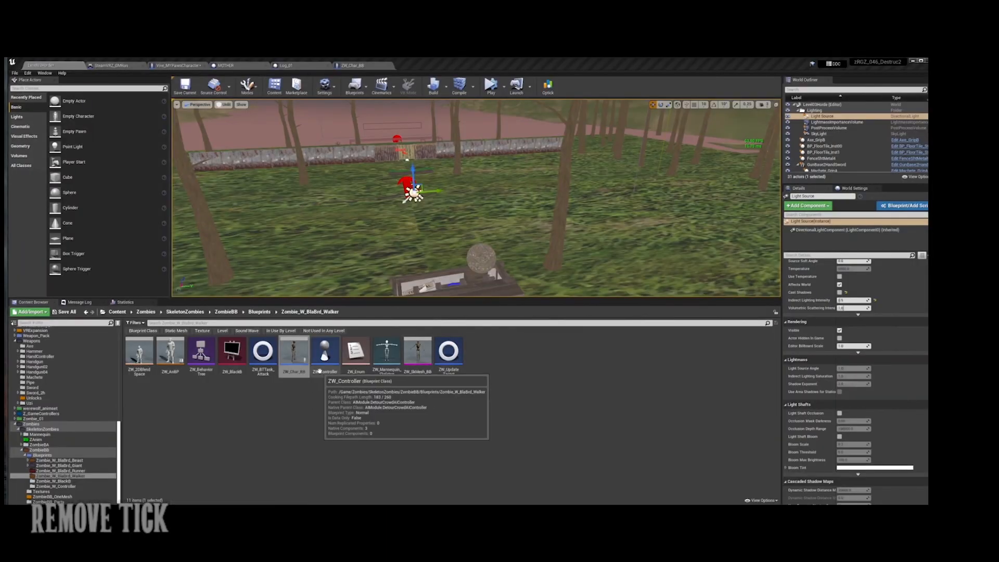
Step: Open the ZW_Controller Blueprint, review its Transform, Path Following and Actions Comp components for ticking, and close it
{"action": "double_click", "coordinate": [325, 353]}
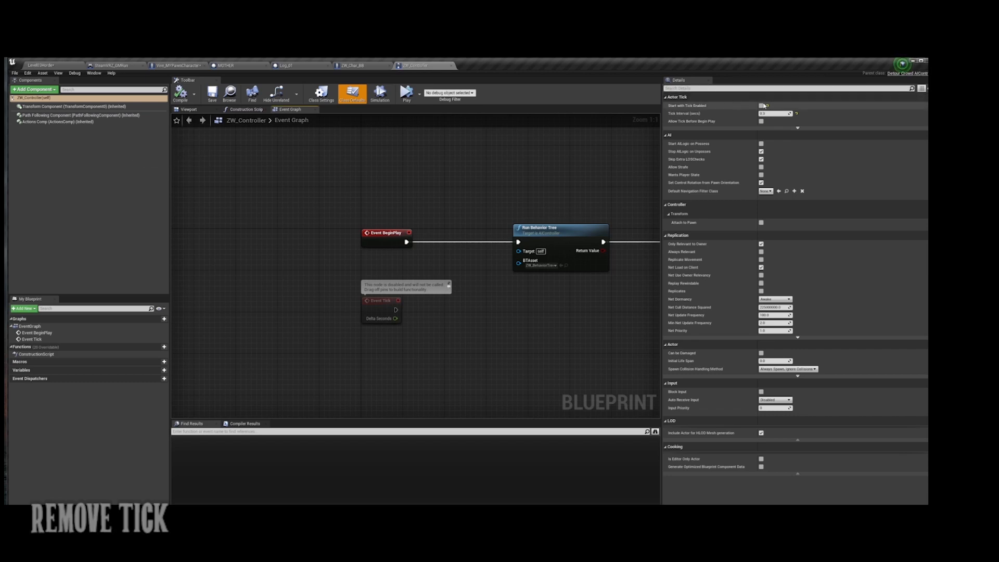
{"action": "left_click", "coordinate": [62, 107]}
{"action": "left_click", "coordinate": [63, 115]}
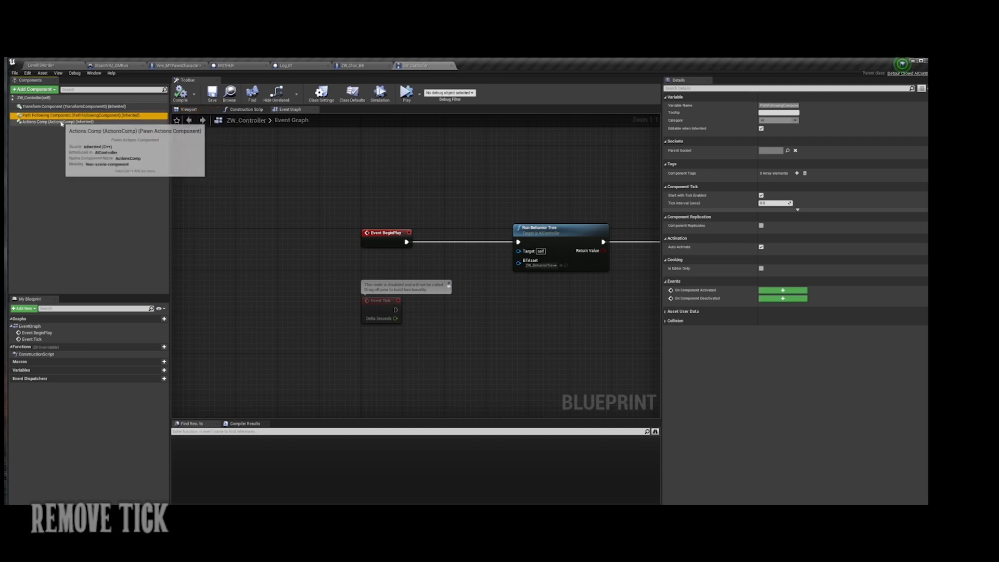
{"action": "left_click", "coordinate": [61, 121]}
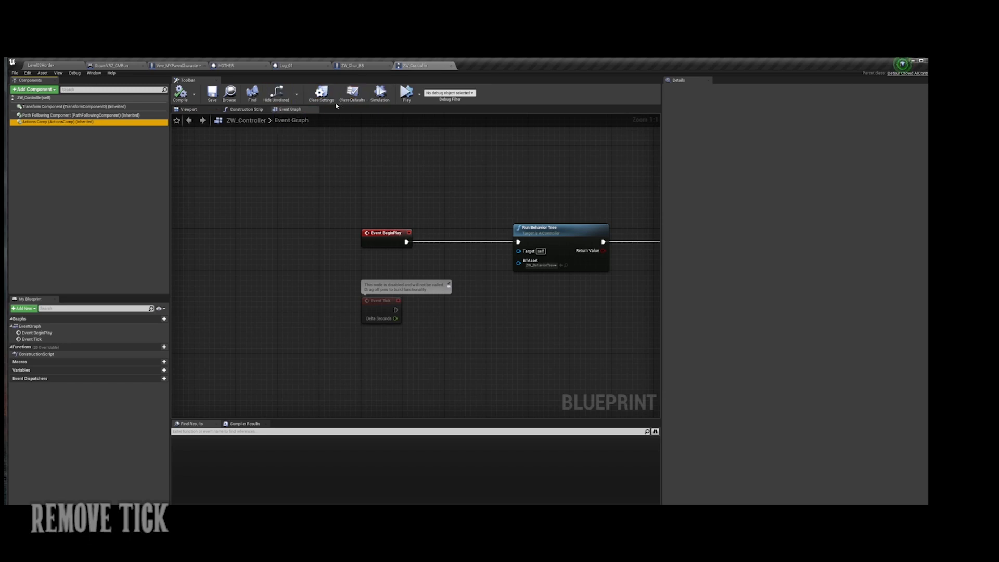
{"action": "left_click", "coordinate": [443, 67]}
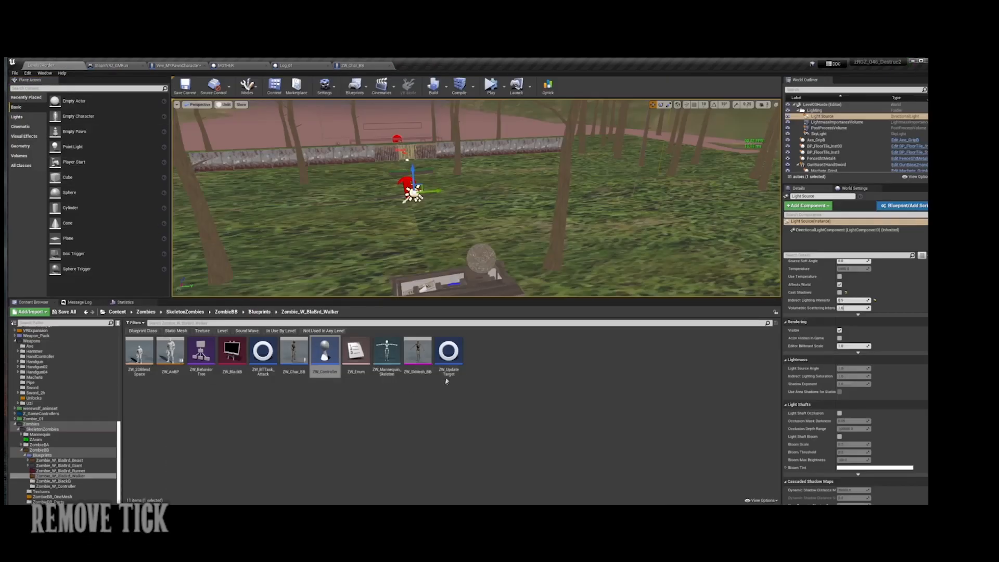
Step: Open the ZW_UpdateTarget service Blueprint and inspect its Interval and Random Deviation settings
{"action": "double_click", "coordinate": [448, 353]}
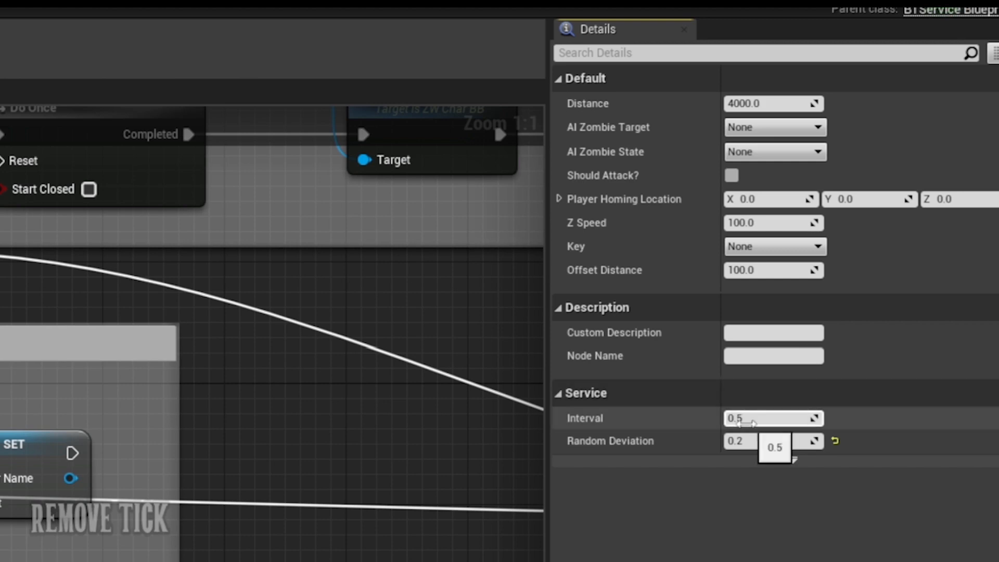
{"action": "left_click", "coordinate": [745, 423]}
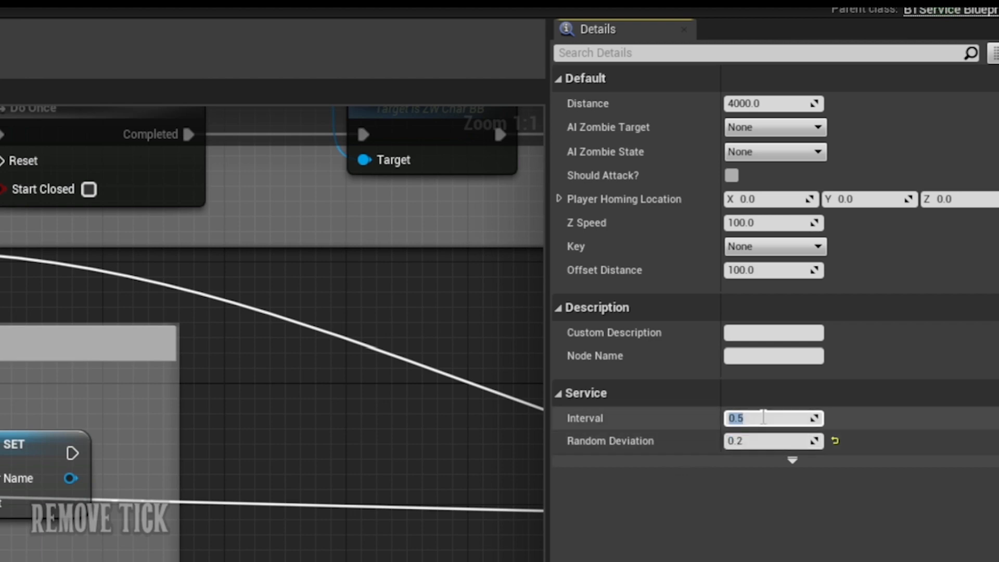
{"action": "left_click", "coordinate": [739, 441]}
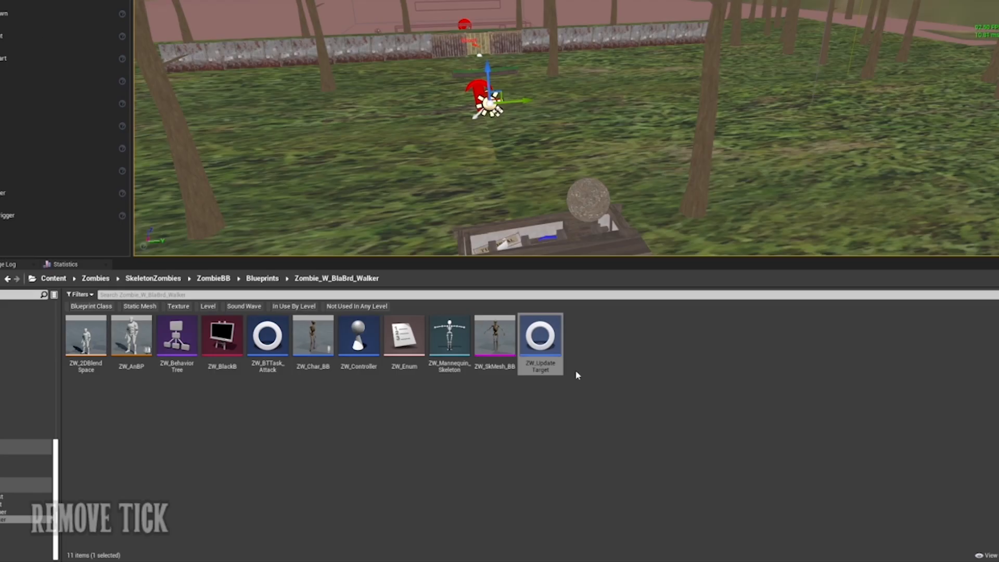
Step: Open ZW_BehaviorTree, inspect the tick interval of the Selector's ZW_UpdateTarget service, and close both the tree and service editors
{"action": "double_click", "coordinate": [173, 350]}
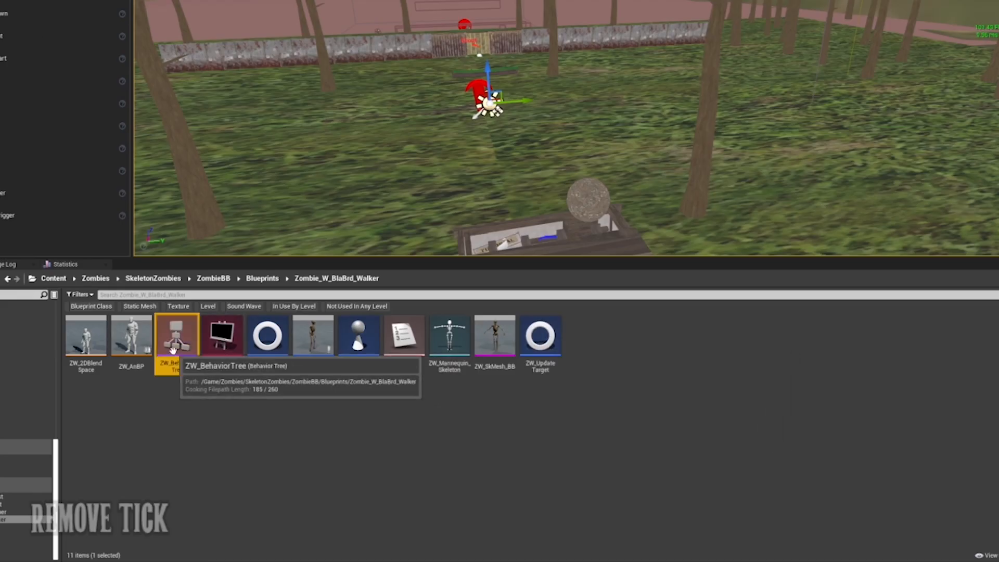
{"action": "right_click_drag", "start_coordinate": [310, 111], "coordinate": [490, 275]}
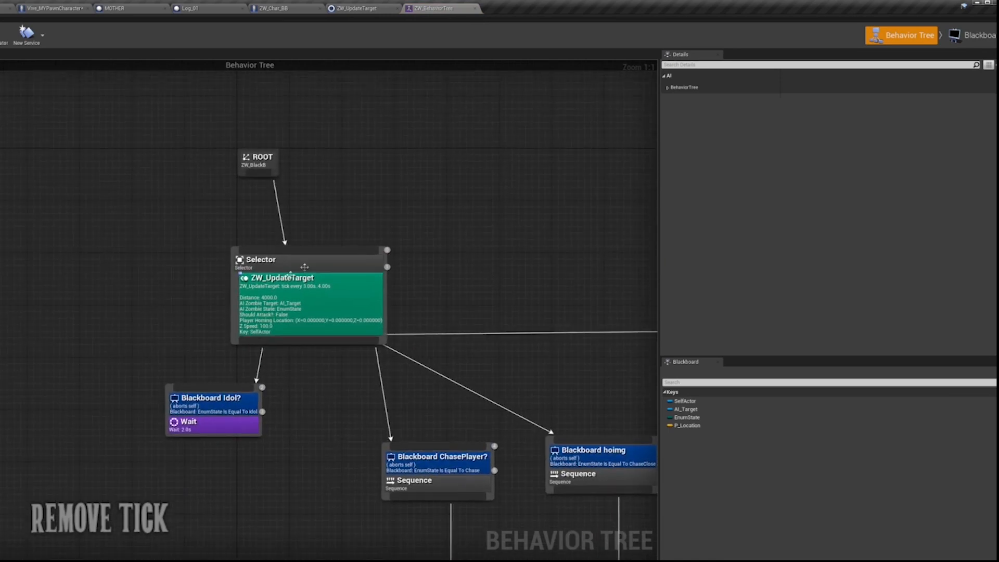
{"action": "left_click", "coordinate": [301, 291]}
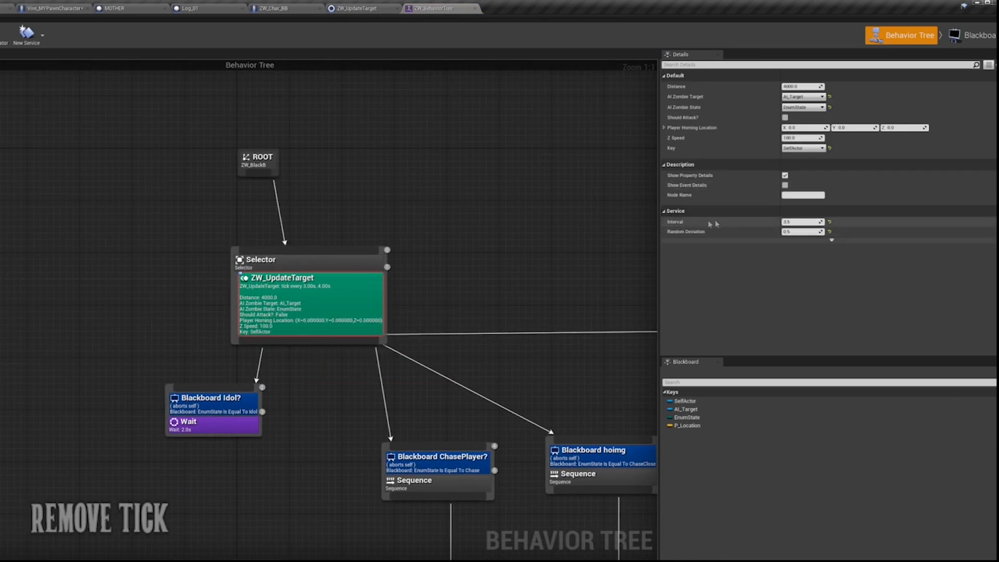
{"action": "mouse_move", "coordinate": [672, 223]}
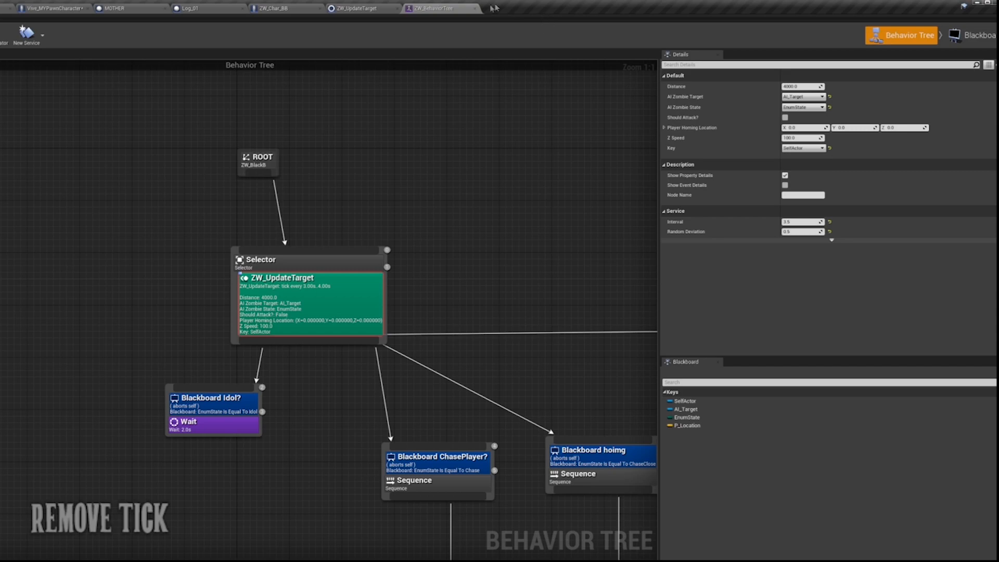
{"action": "left_click", "coordinate": [475, 8]}
{"action": "left_click", "coordinate": [397, 9]}
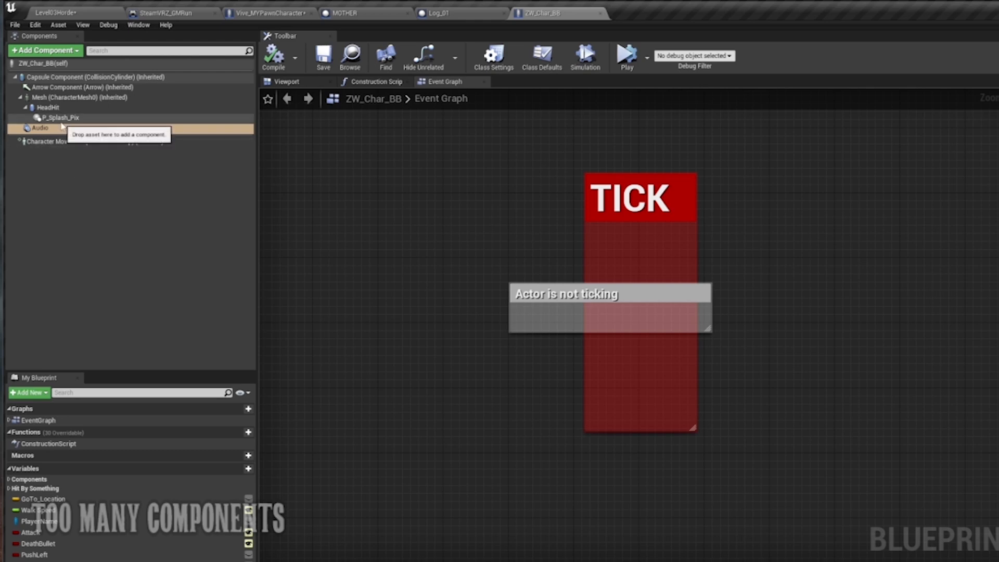
Step: Select the Arrow Component in ZW_Char_BB and view it on the character model in 3D
{"action": "left_click", "coordinate": [64, 88]}
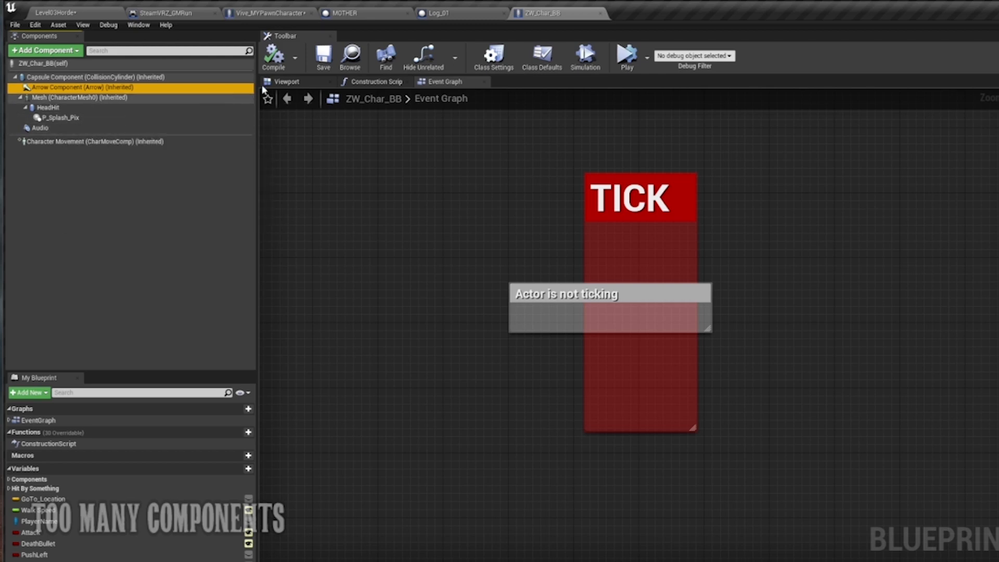
{"action": "left_click", "coordinate": [286, 82]}
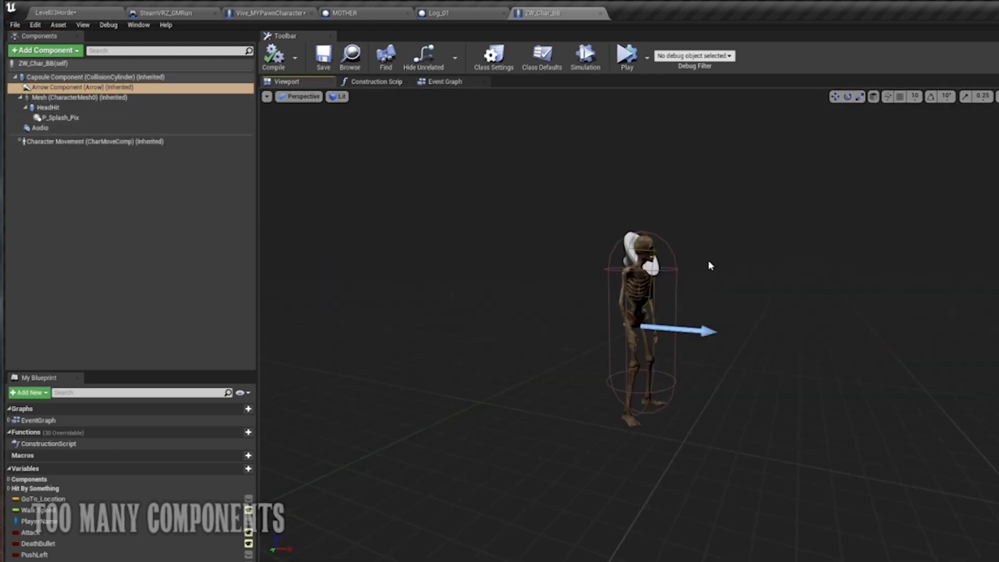
Step: Select the Capsule Component around the skeleton in the 3D view and look over the character's component list
{"action": "right_click_drag", "start_coordinate": [727, 325], "coordinate": [694, 298]}
{"action": "key", "text": "w"}
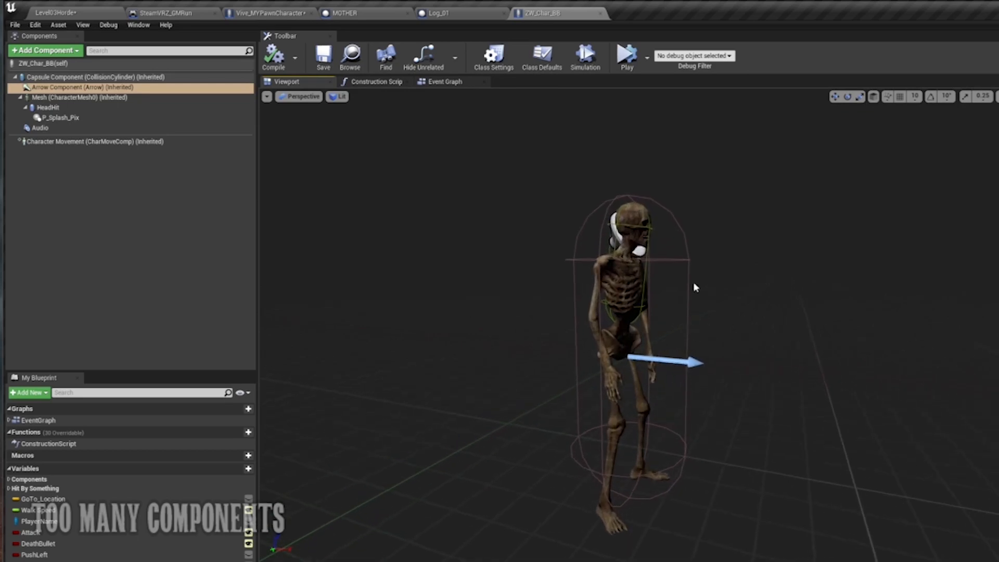
{"action": "left_click", "coordinate": [683, 258]}
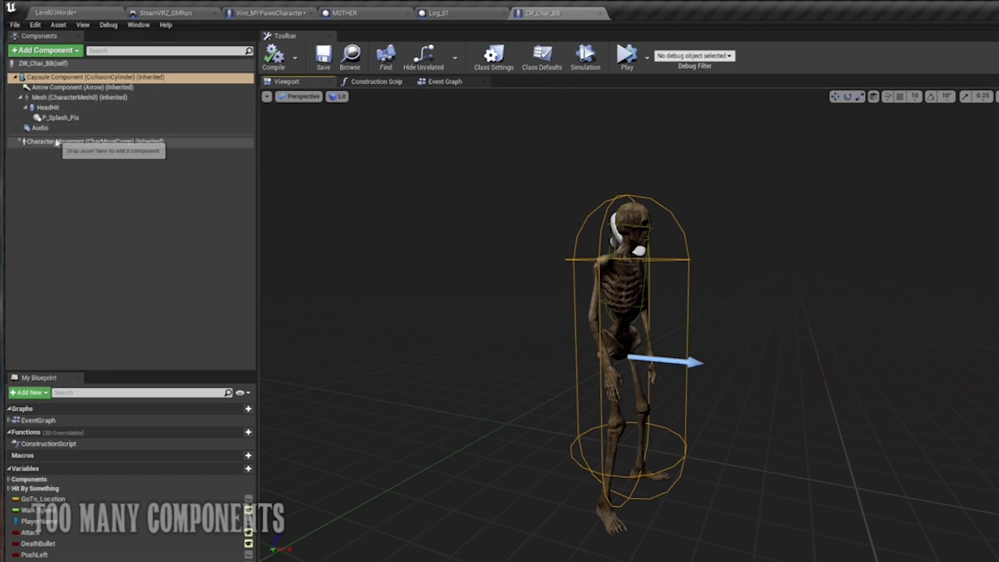
{"action": "mouse_move", "coordinate": [53, 143]}
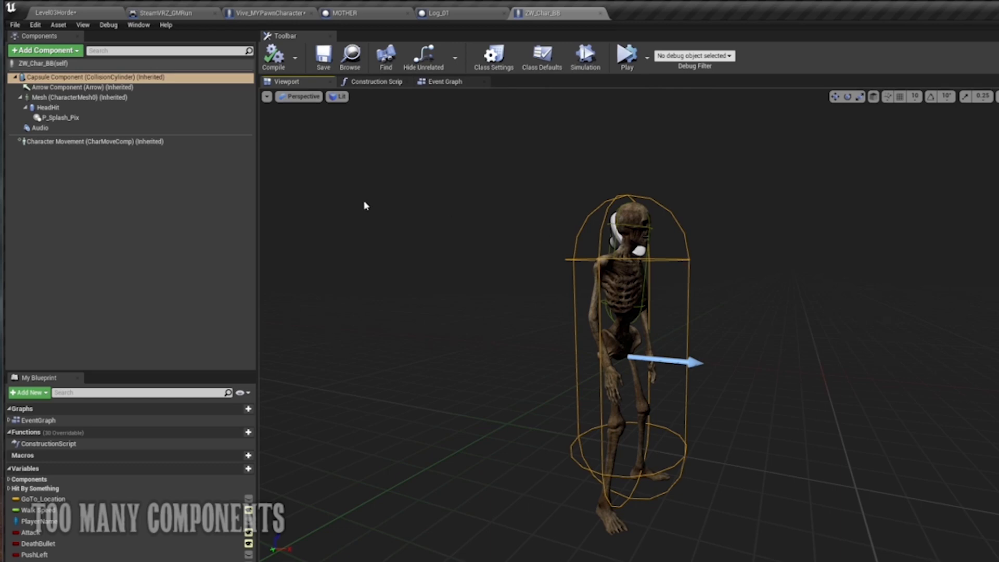
Step: Go through the Audio, P_Splash_Pix, HeadHit, Mesh and Arrow components, and select the head's collision capsule on the model
{"action": "left_click", "coordinate": [50, 128]}
{"action": "left_click", "coordinate": [57, 118]}
{"action": "left_click", "coordinate": [50, 107]}
{"action": "left_click", "coordinate": [63, 97]}
{"action": "left_click", "coordinate": [57, 87]}
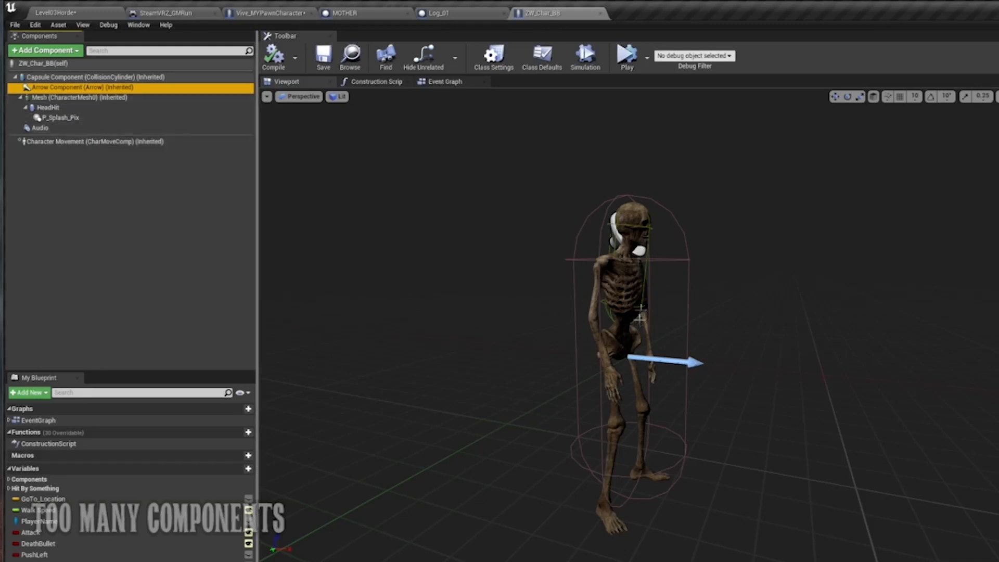
{"action": "left_click", "coordinate": [647, 225]}
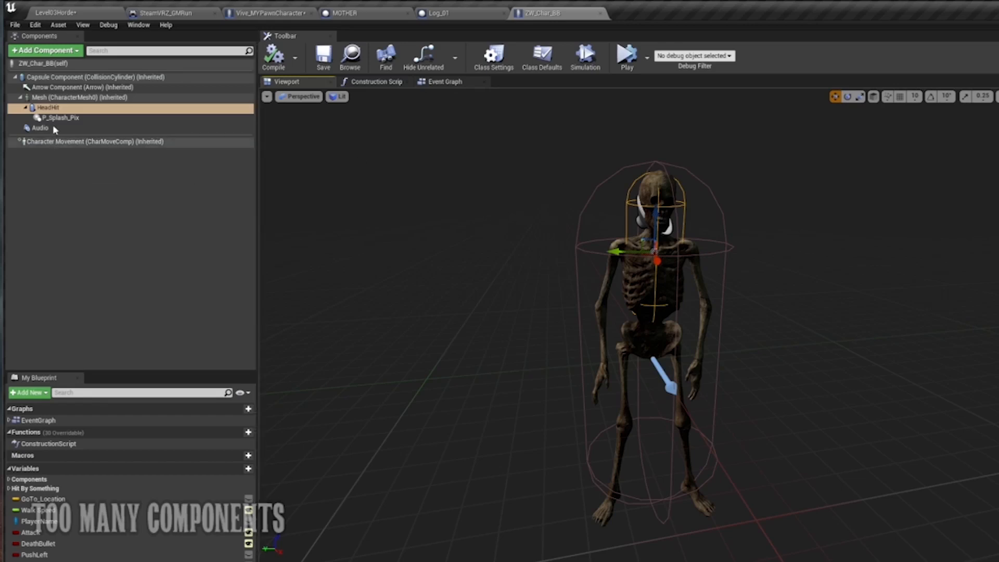
Step: Review the skeleton Mesh component's tick, physics and collision response settings, and close the ZW_Char_BB Blueprint
{"action": "left_click", "coordinate": [60, 98]}
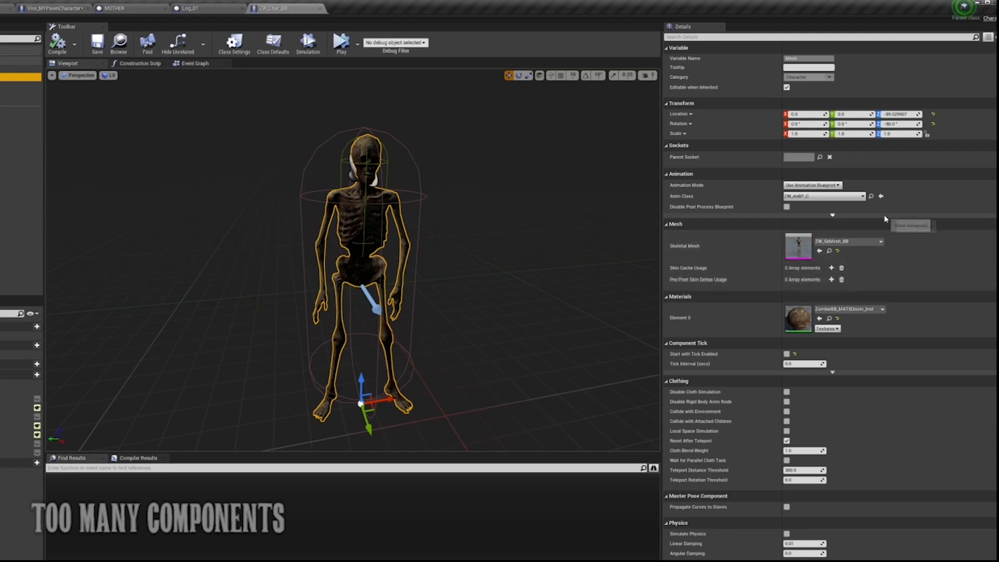
{"action": "scroll", "coordinate": [888, 220], "scroll_direction": "down", "scroll_amount": 5}
{"action": "scroll", "coordinate": [889, 219], "scroll_direction": "down", "scroll_amount": 8}
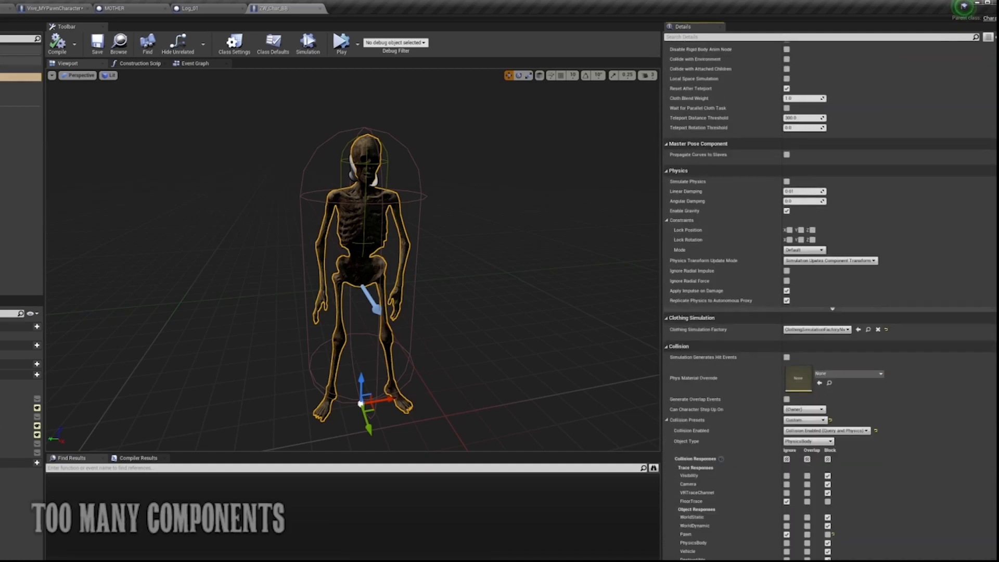
{"action": "scroll", "coordinate": [714, 234], "scroll_direction": "down", "scroll_amount": 7}
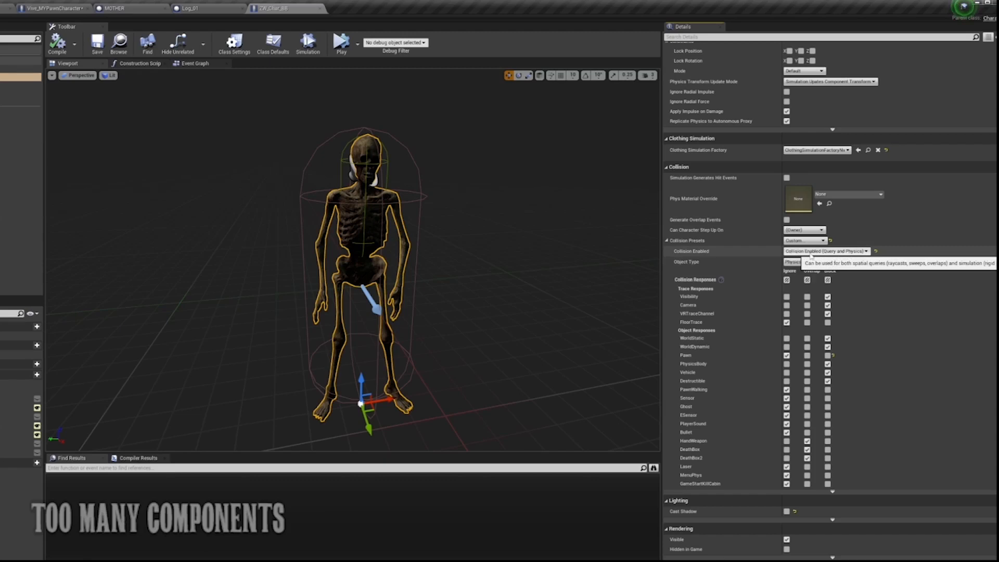
{"action": "left_click", "coordinate": [7, 77]}
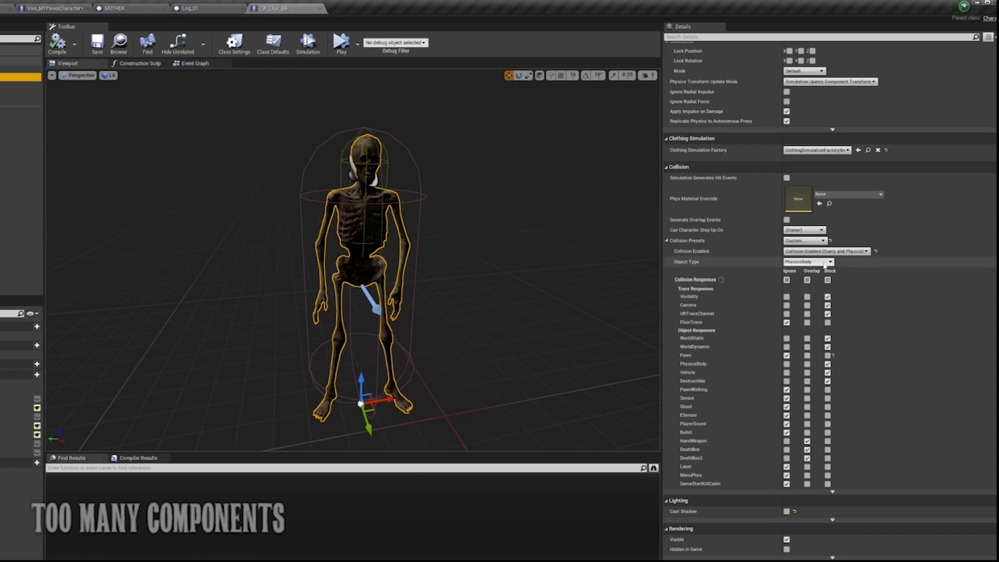
{"action": "scroll", "coordinate": [906, 292], "scroll_direction": "up", "scroll_amount": 1}
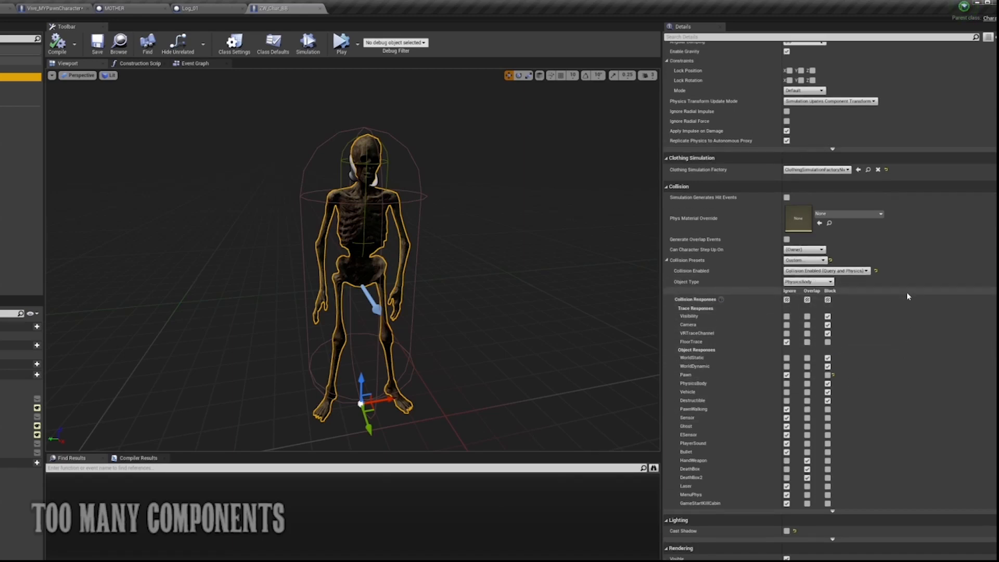
{"action": "scroll", "coordinate": [906, 292], "scroll_direction": "down", "scroll_amount": 1}
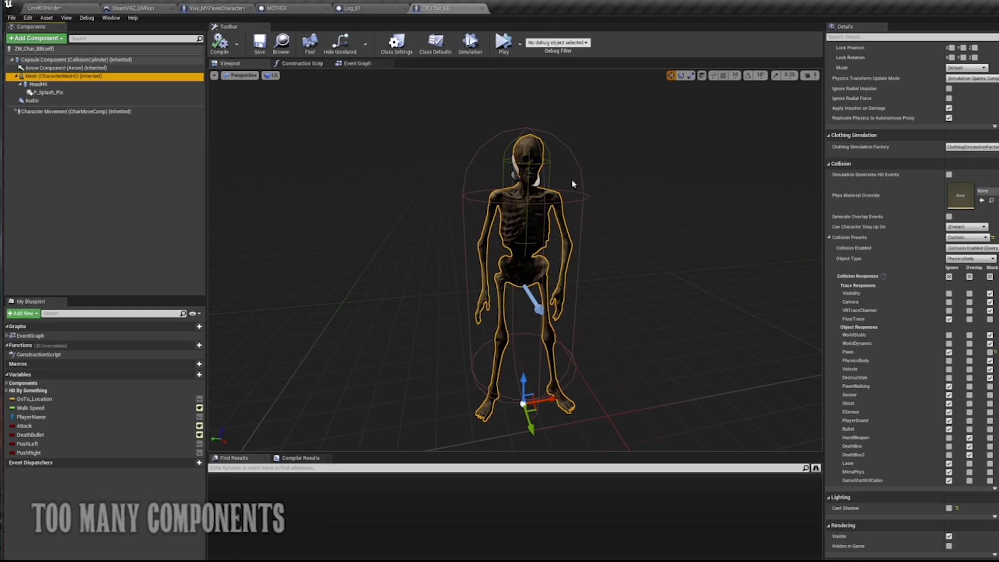
{"action": "left_click", "coordinate": [482, 9]}
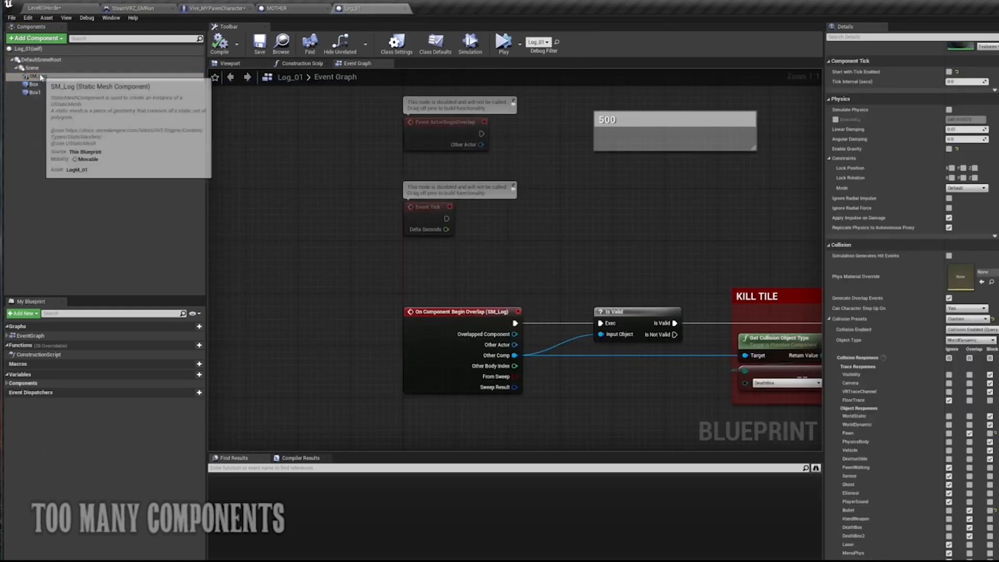
Step: Show the Log_01 Blueprint in 3D and view its Box and Box1 collision components around the log from both ends
{"action": "left_click", "coordinate": [240, 63]}
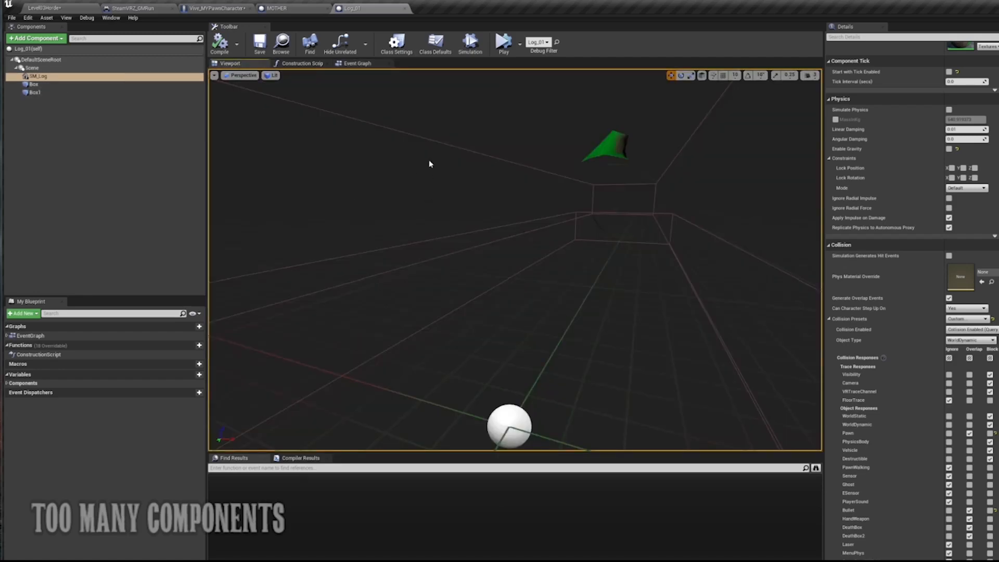
{"action": "left_click", "coordinate": [34, 84]}
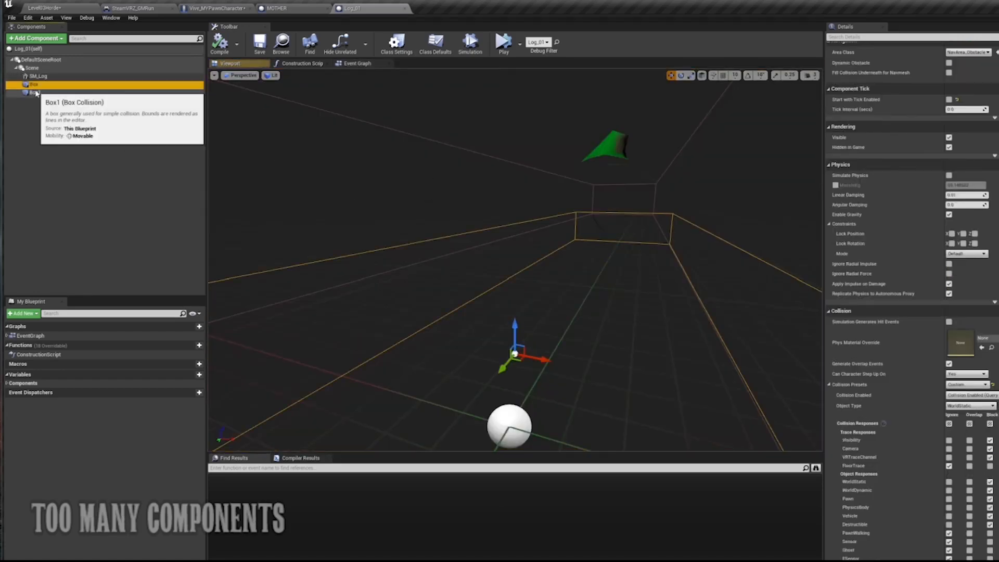
{"action": "left_click", "coordinate": [37, 91]}
{"action": "right_click_drag", "start_coordinate": [666, 213], "coordinate": [575, 241]}
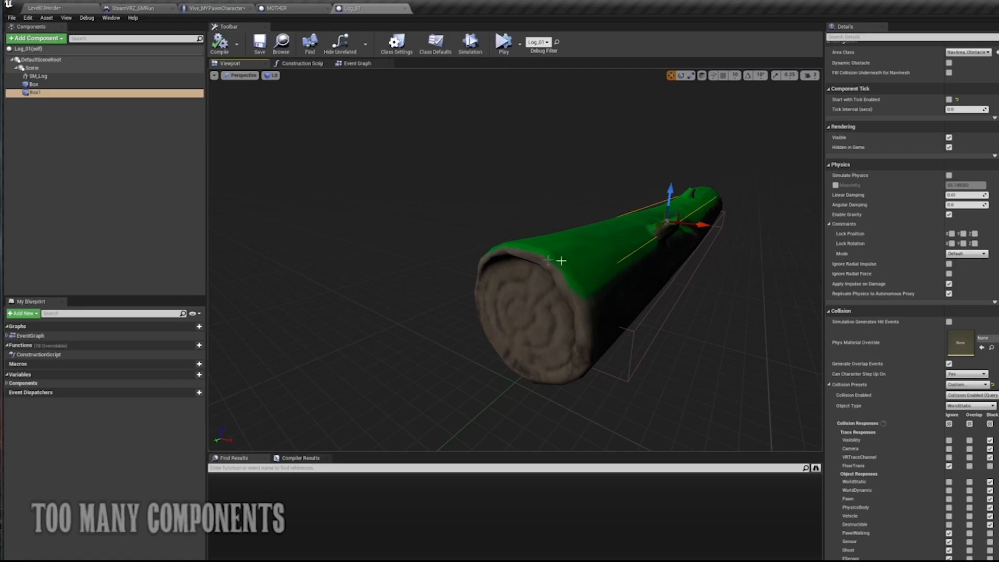
{"action": "right_click_drag", "start_coordinate": [703, 282], "coordinate": [604, 331]}
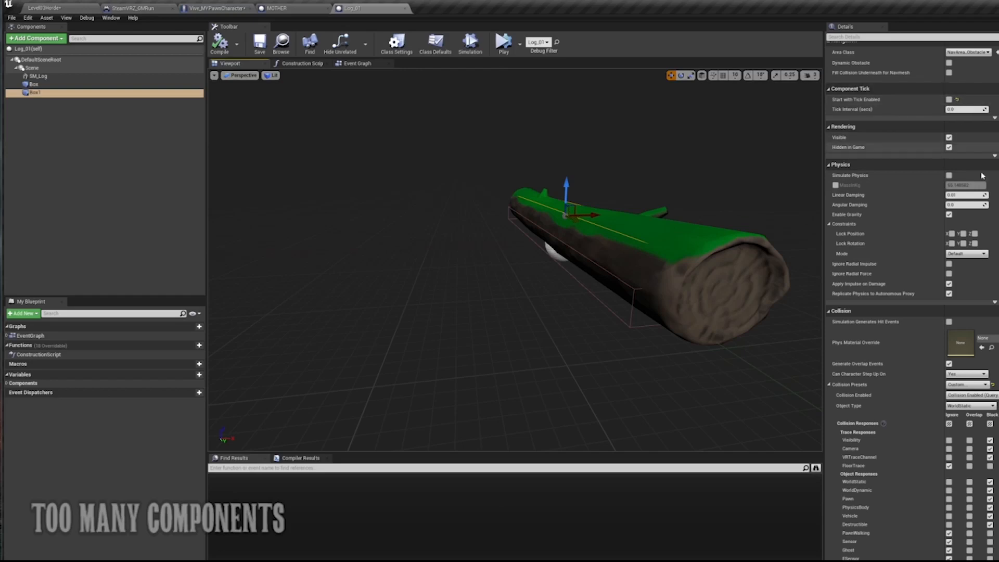
Step: Inspect the collision settings of Box1 and SM_Log and the DefaultSceneRoot's properties, and close the Log_01 Blueprint
{"action": "scroll", "coordinate": [905, 338], "scroll_direction": "down", "scroll_amount": 3}
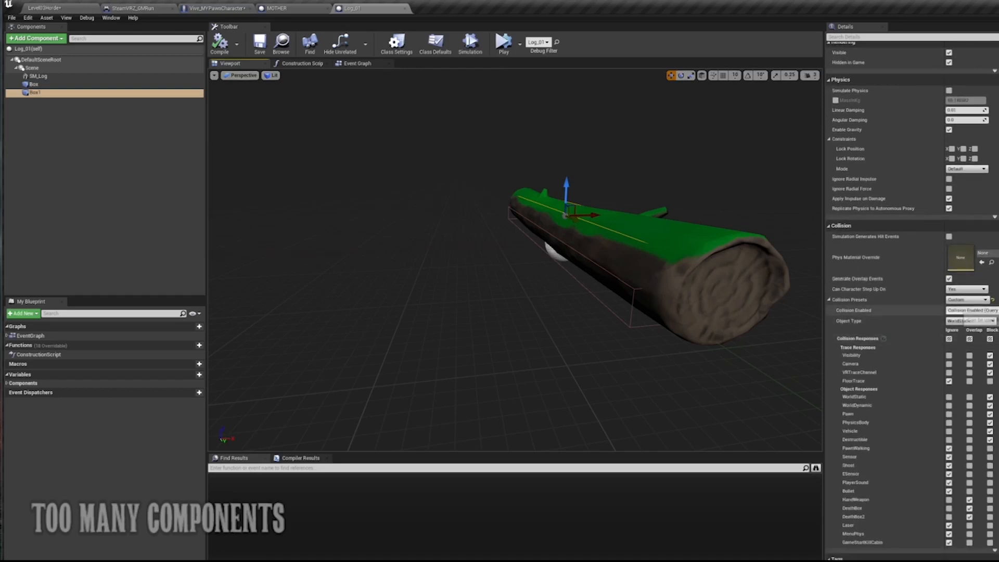
{"action": "left_click", "coordinate": [39, 77]}
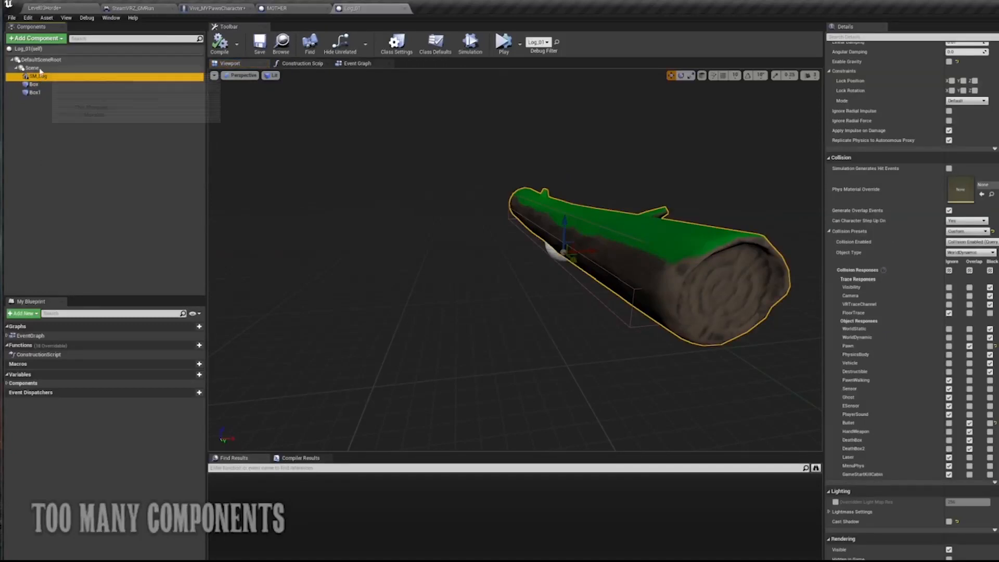
{"action": "left_click", "coordinate": [41, 60]}
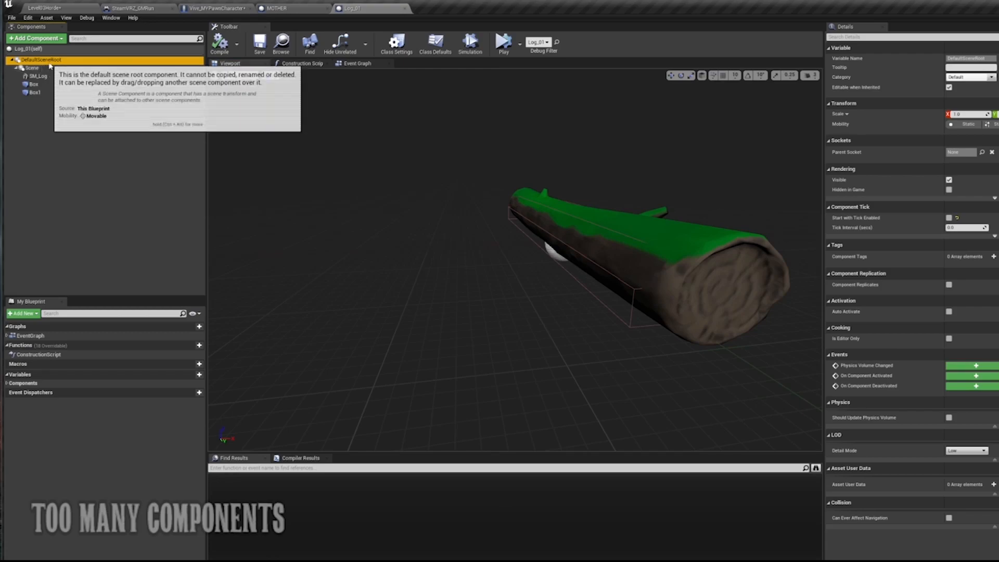
{"action": "left_click", "coordinate": [405, 9]}
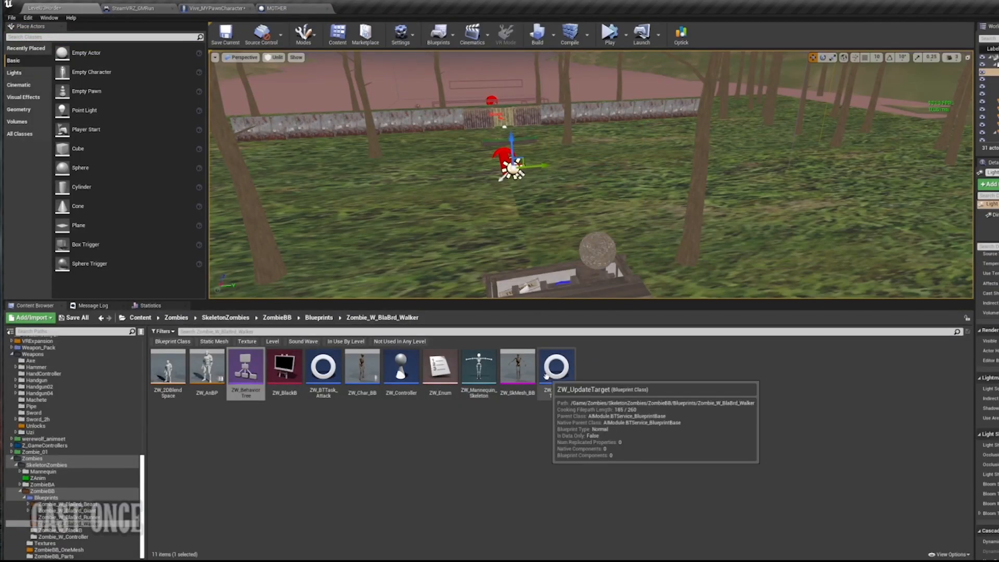
Step: Open the ZW_UpdateTarget service Blueprint and examine the Find Player and Find Myself reference nodes in its event graph
{"action": "double_click", "coordinate": [556, 370]}
{"action": "scroll", "coordinate": [399, 288], "scroll_direction": "down", "scroll_amount": 8}
{"action": "right_click_drag", "start_coordinate": [312, 250], "coordinate": [490, 236]}
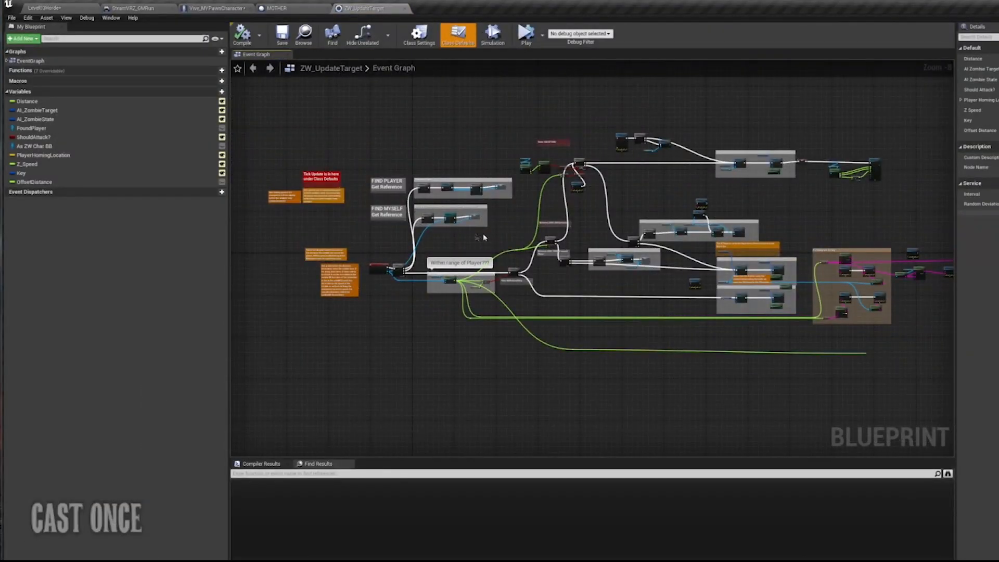
{"action": "scroll", "coordinate": [477, 237], "scroll_direction": "up", "scroll_amount": 5}
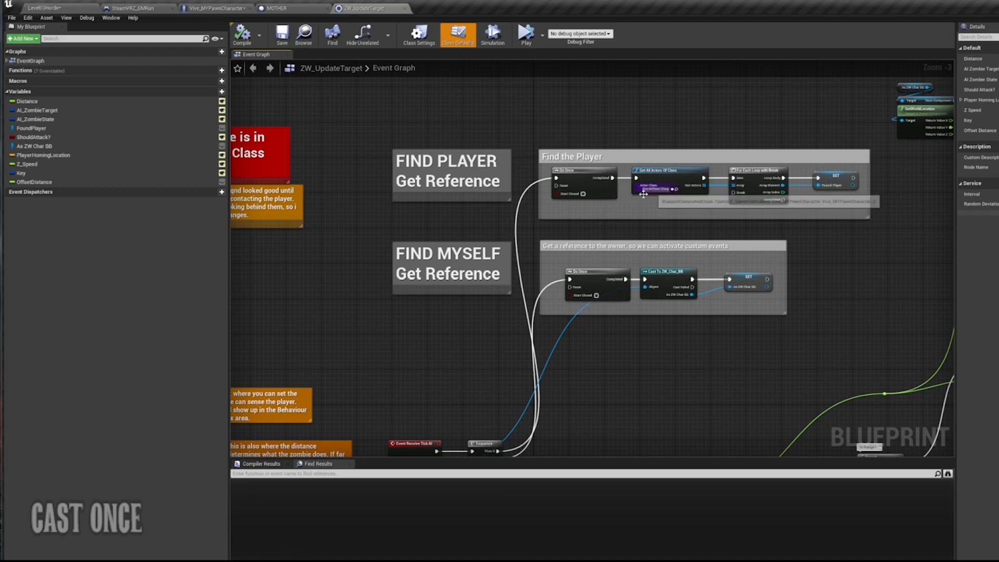
Step: Open the ZW_Char_BB Blueprint from the level's content folder and look over the sections of its event graph
{"action": "left_click", "coordinate": [56, 7]}
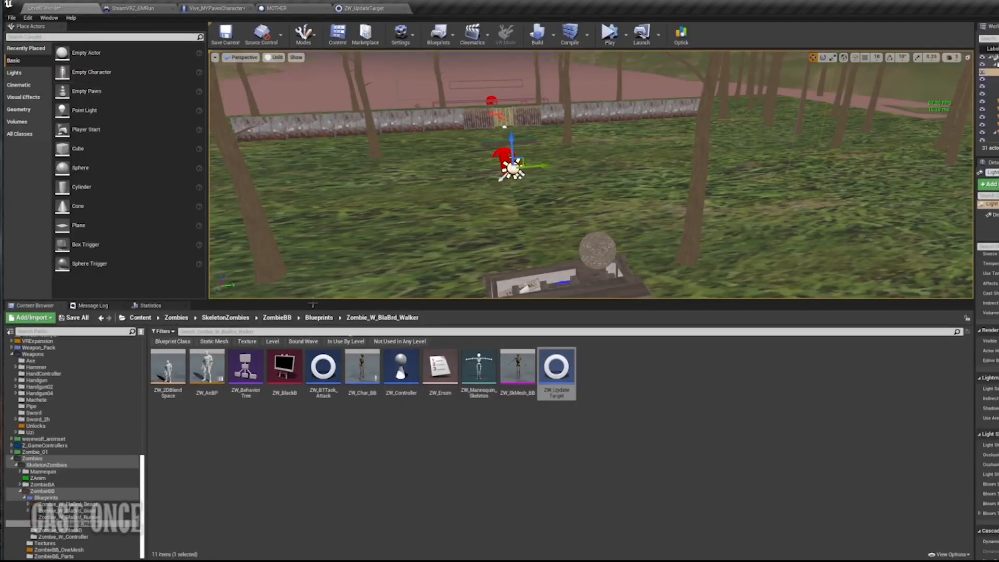
{"action": "double_click", "coordinate": [376, 383]}
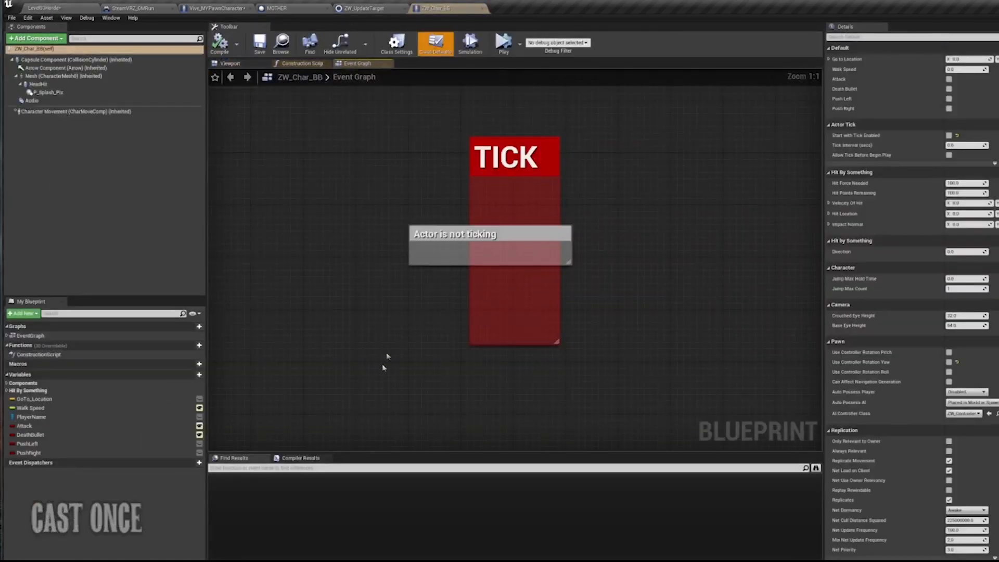
{"action": "scroll", "coordinate": [608, 208], "scroll_direction": "down", "scroll_amount": 9}
{"action": "right_click_drag", "start_coordinate": [651, 275], "coordinate": [362, 173]}
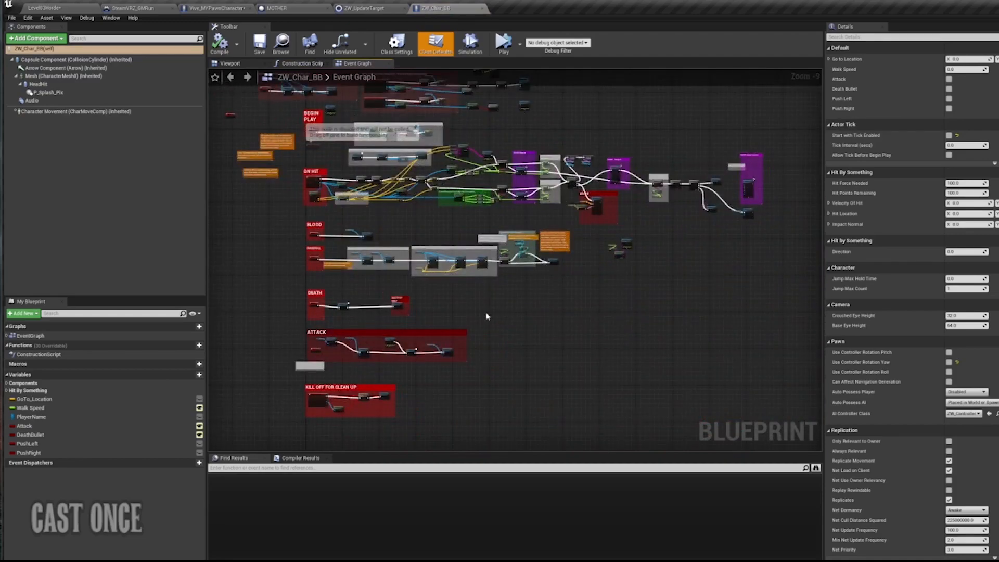
{"action": "right_click_drag", "start_coordinate": [487, 314], "coordinate": [544, 315]}
{"action": "right_click_drag", "start_coordinate": [445, 218], "coordinate": [363, 227]}
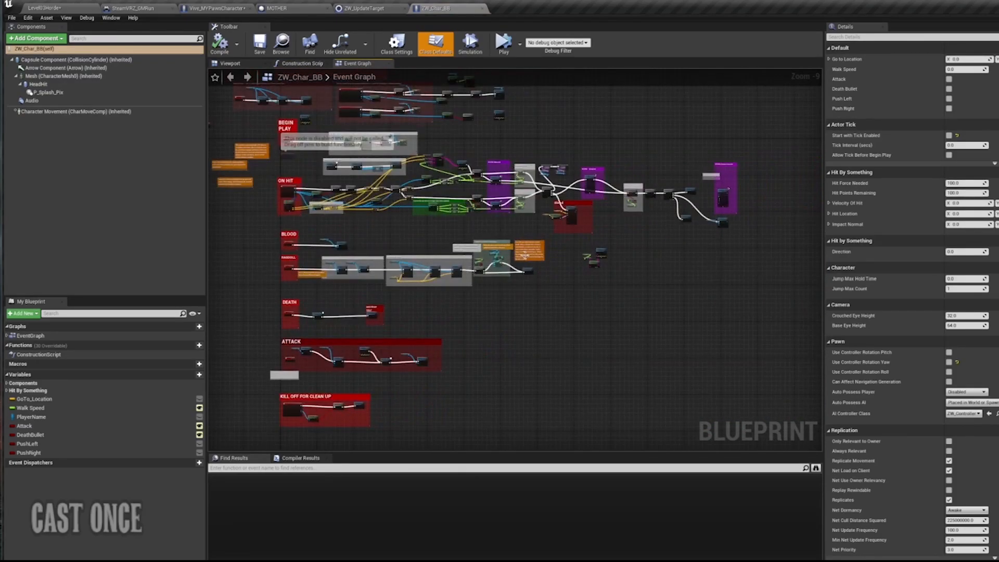
{"action": "scroll", "coordinate": [523, 244], "scroll_direction": "up", "scroll_amount": 2}
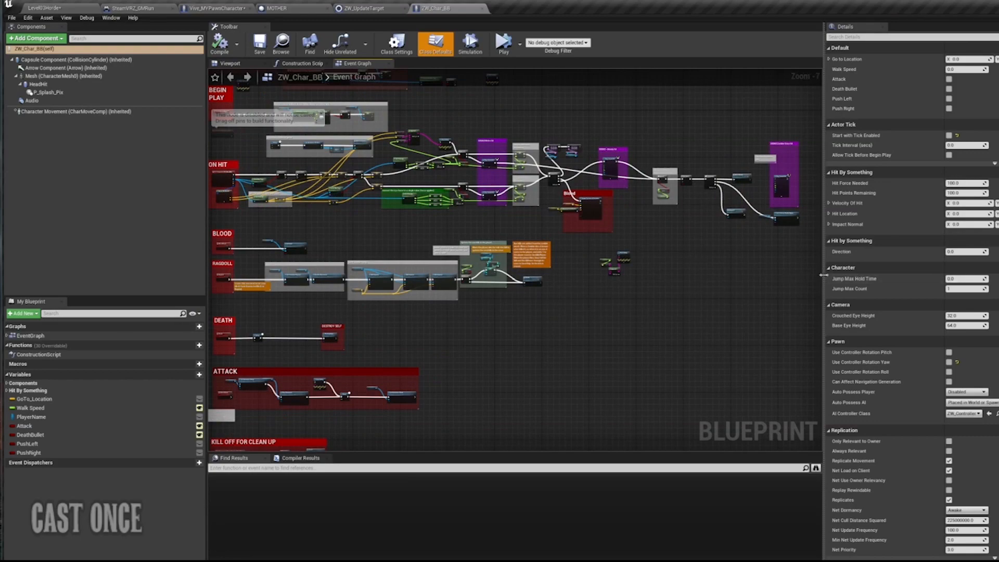
Step: Widen the event graph area and examine the Ragdoll section's nodes, including the one that updates the player's axe kills
{"action": "left_click_drag", "start_coordinate": [823, 274], "coordinate": [921, 274]}
{"action": "right_click_drag", "start_coordinate": [684, 291], "coordinate": [848, 329]}
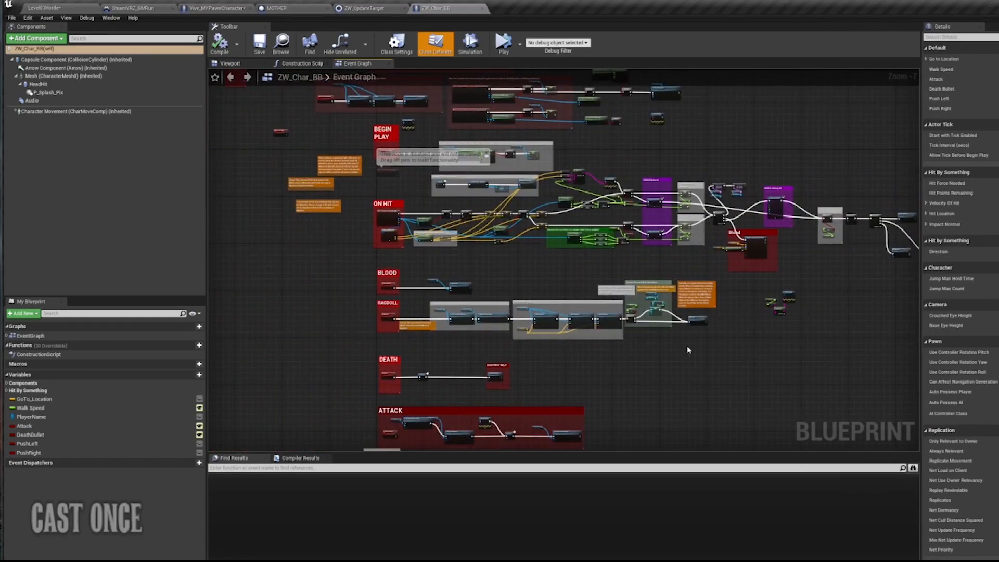
{"action": "right_click_drag", "start_coordinate": [720, 141], "coordinate": [663, 180]}
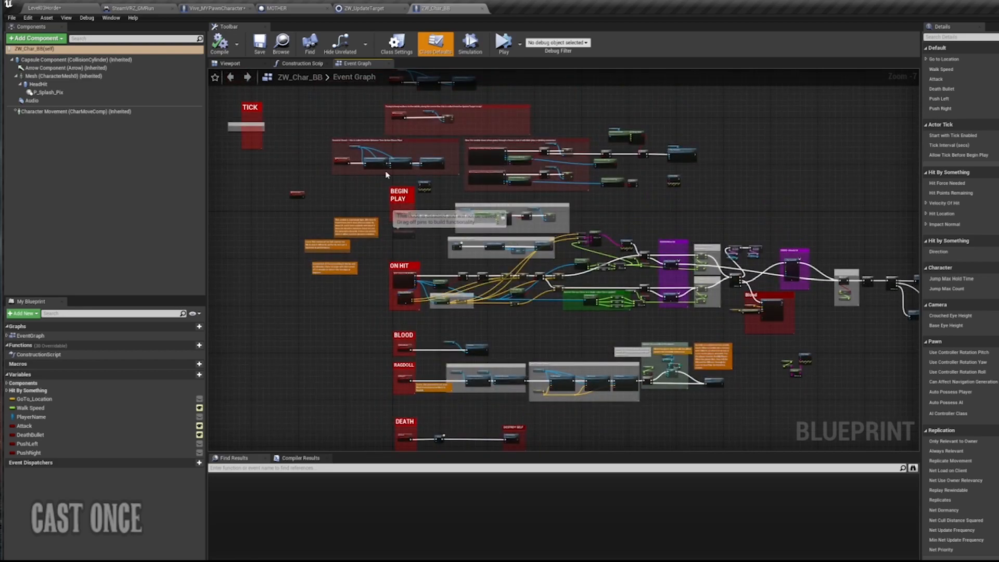
{"action": "scroll", "coordinate": [358, 163], "scroll_direction": "up", "scroll_amount": 7}
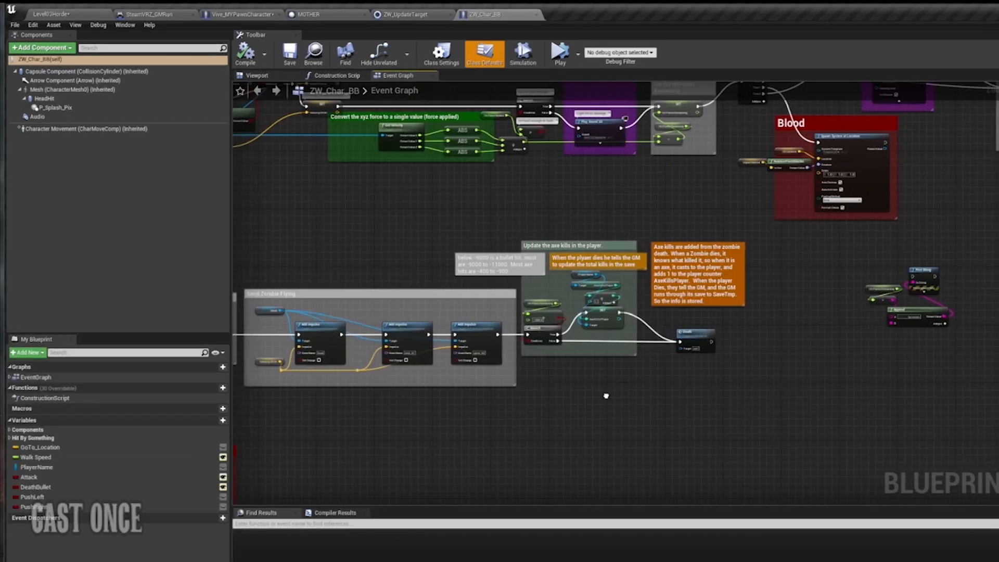
{"action": "right_click_drag", "start_coordinate": [607, 397], "coordinate": [942, 382]}
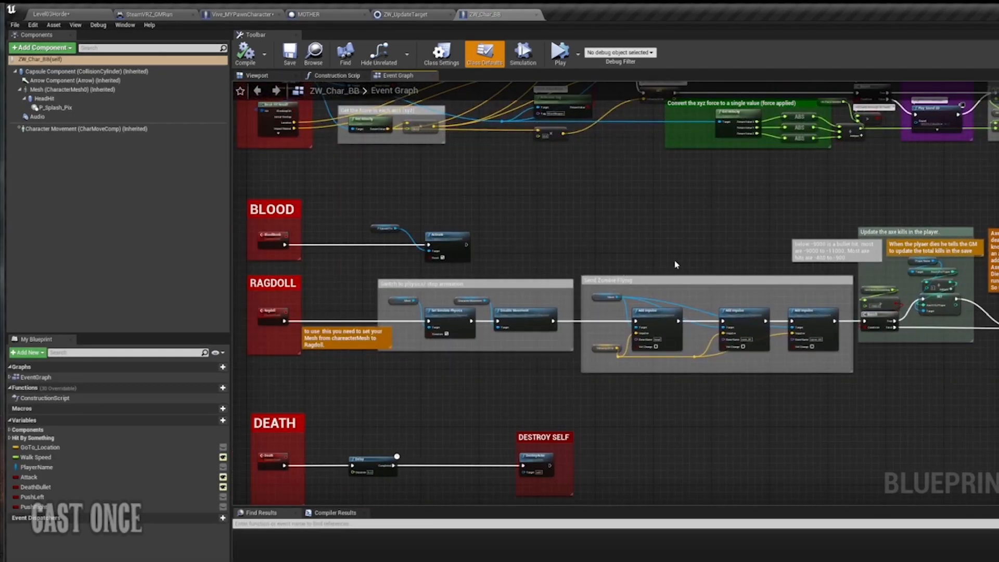
{"action": "right_click_drag", "start_coordinate": [734, 238], "coordinate": [529, 243]}
Step: Return to ZW_UpdateTarget and examine how Do Once limits the Get All Actors Of Class and Cast To ZW_Char_BB nodes
{"action": "left_click", "coordinate": [404, 14]}
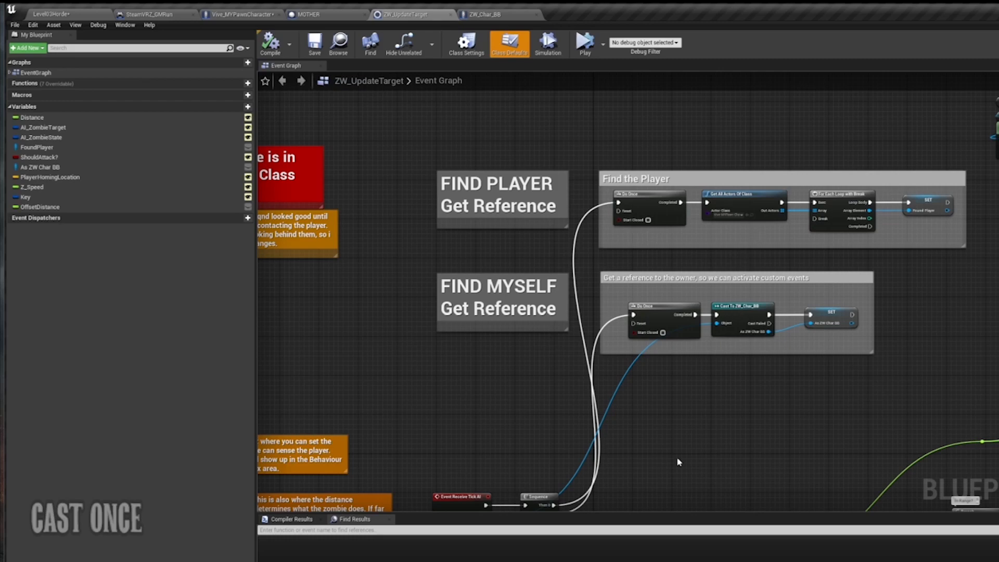
{"action": "right_click_drag", "start_coordinate": [818, 406], "coordinate": [733, 344]}
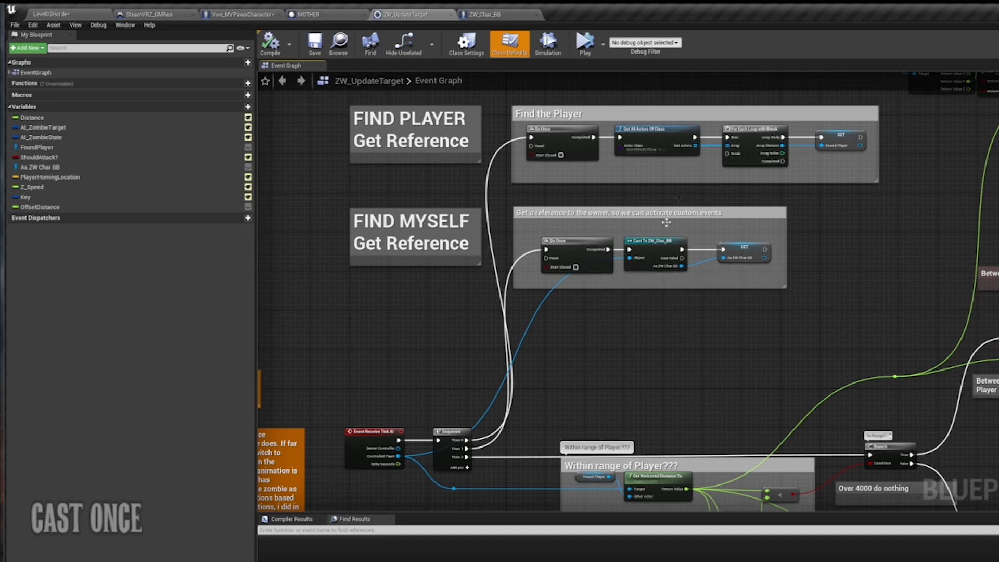
{"action": "scroll", "coordinate": [669, 278], "scroll_direction": "up", "scroll_amount": 2}
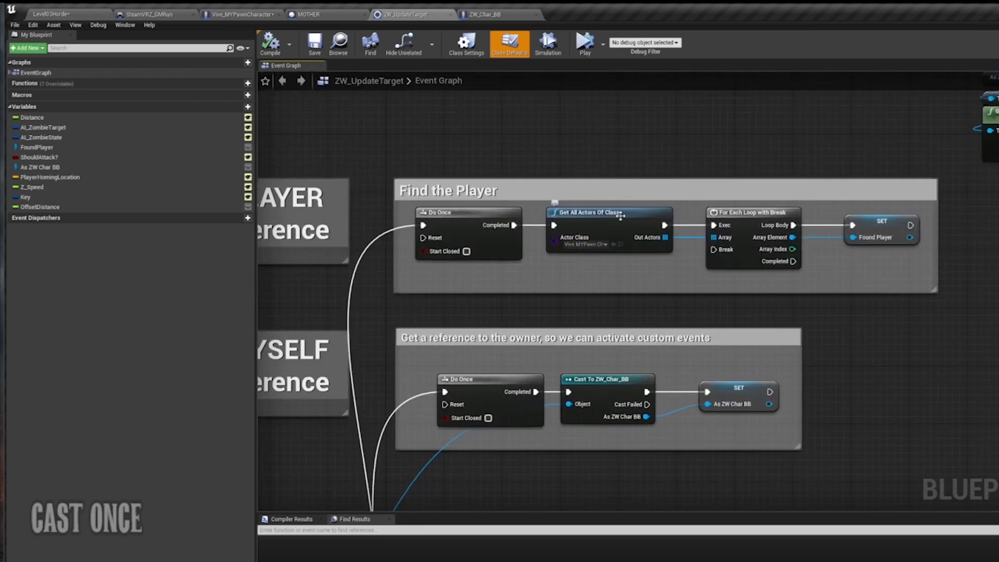
{"action": "scroll", "coordinate": [908, 400], "scroll_direction": "down", "scroll_amount": 4}
{"action": "right_click_drag", "start_coordinate": [911, 415], "coordinate": [834, 289]}
{"action": "scroll", "coordinate": [834, 289], "scroll_direction": "down", "scroll_amount": 3}
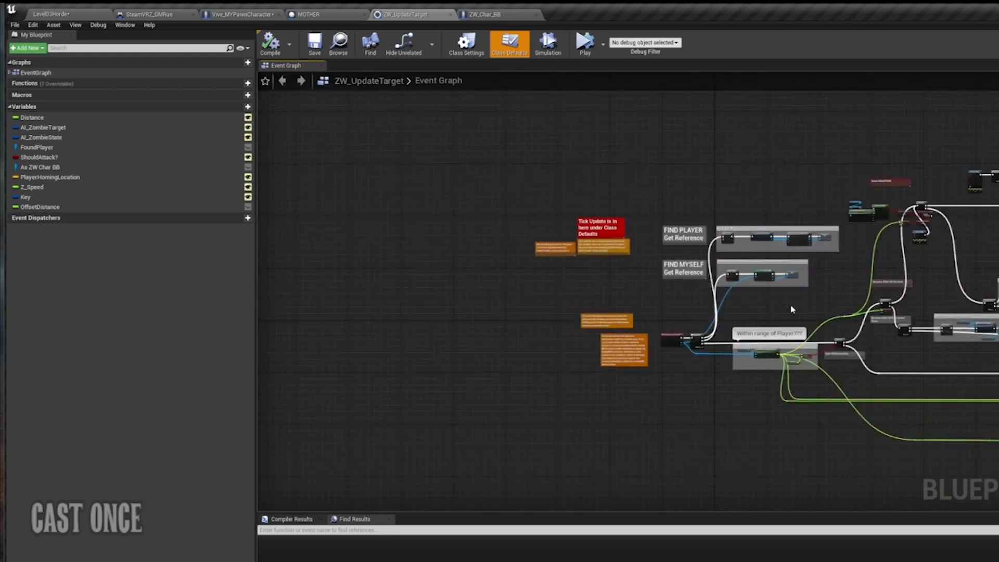
Step: Examine the custom event calls in ZW_UpdateTarget, where Do Once leads to Play Sound Growl and sets Player Name from Found Player
{"action": "right_click_drag", "start_coordinate": [790, 313], "coordinate": [562, 272]}
{"action": "scroll", "coordinate": [745, 199], "scroll_direction": "up", "scroll_amount": 5}
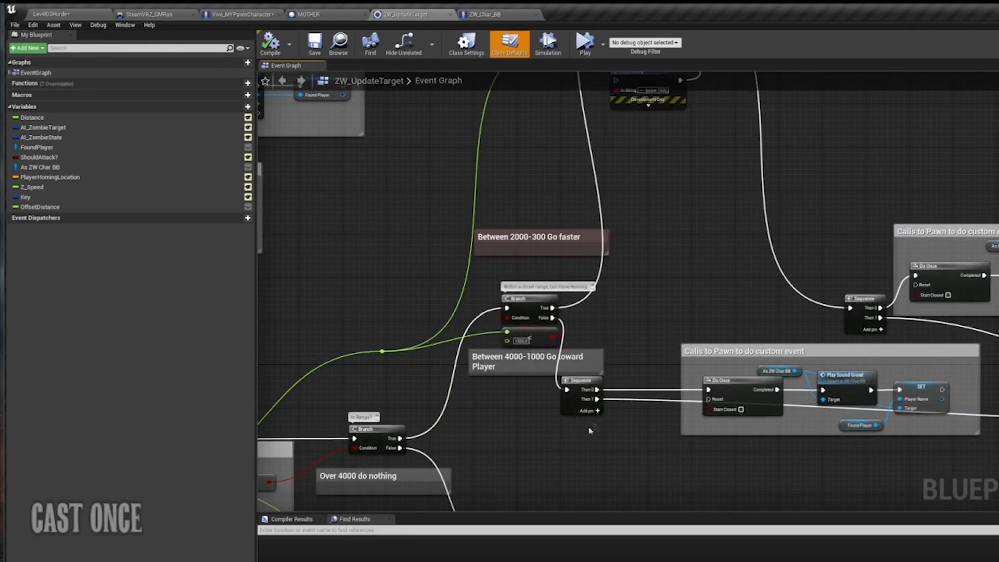
{"action": "right_click_drag", "start_coordinate": [647, 453], "coordinate": [573, 335]}
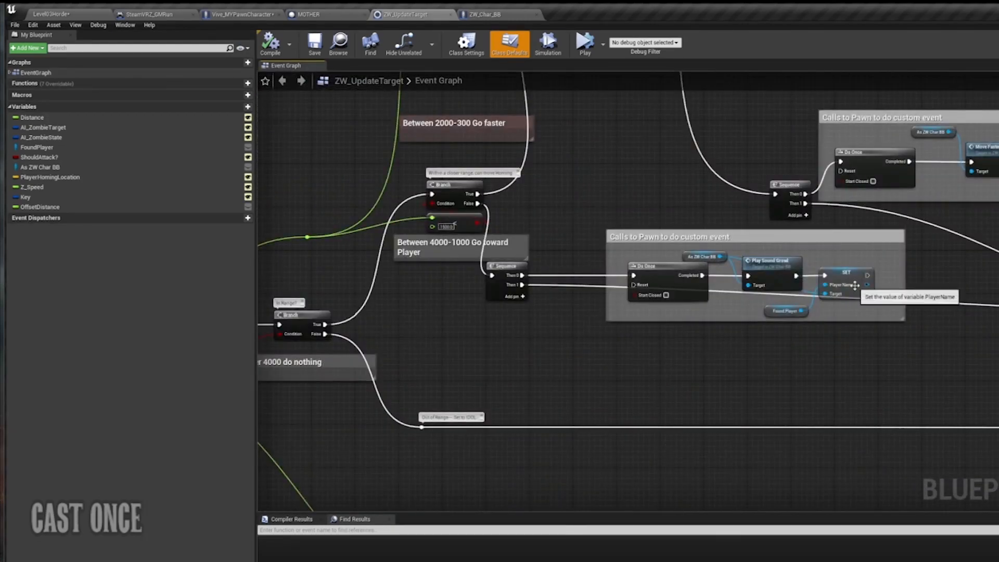
{"action": "scroll", "coordinate": [836, 312], "scroll_direction": "up", "scroll_amount": 2}
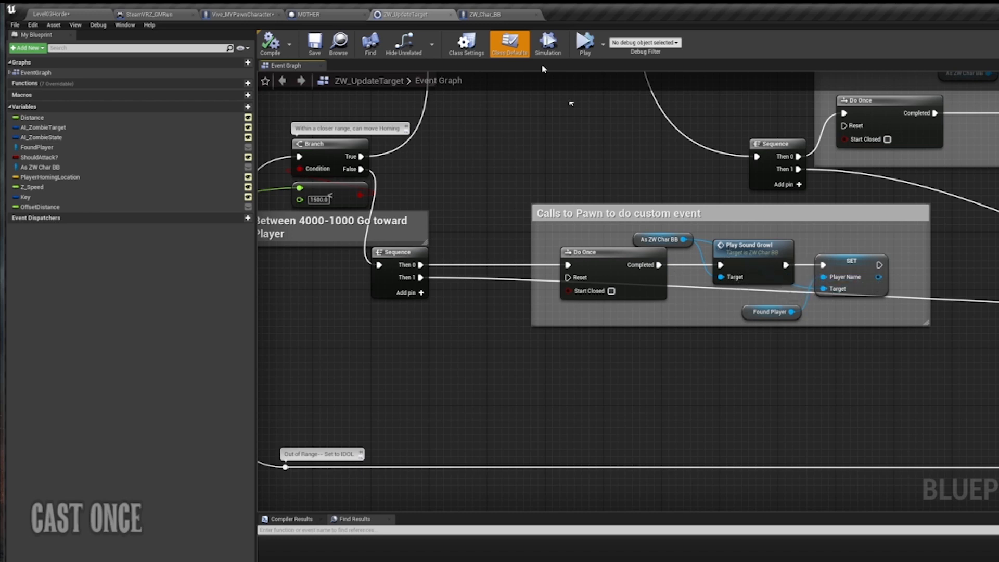
Step: Switch to ZW_Char_BB, select its PlayerName variable and look over the sections of the event graph
{"action": "left_click", "coordinate": [481, 14]}
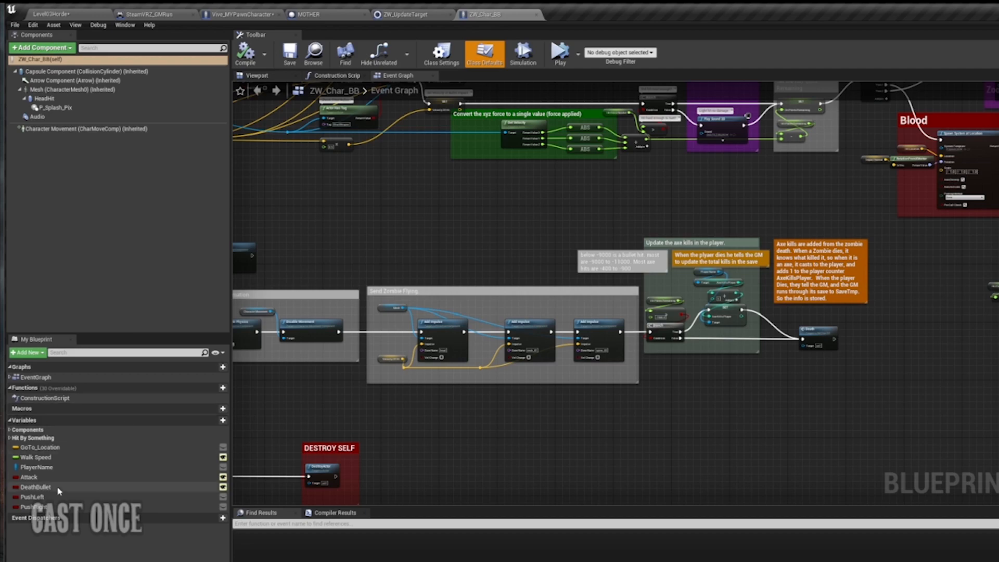
{"action": "left_click", "coordinate": [36, 467]}
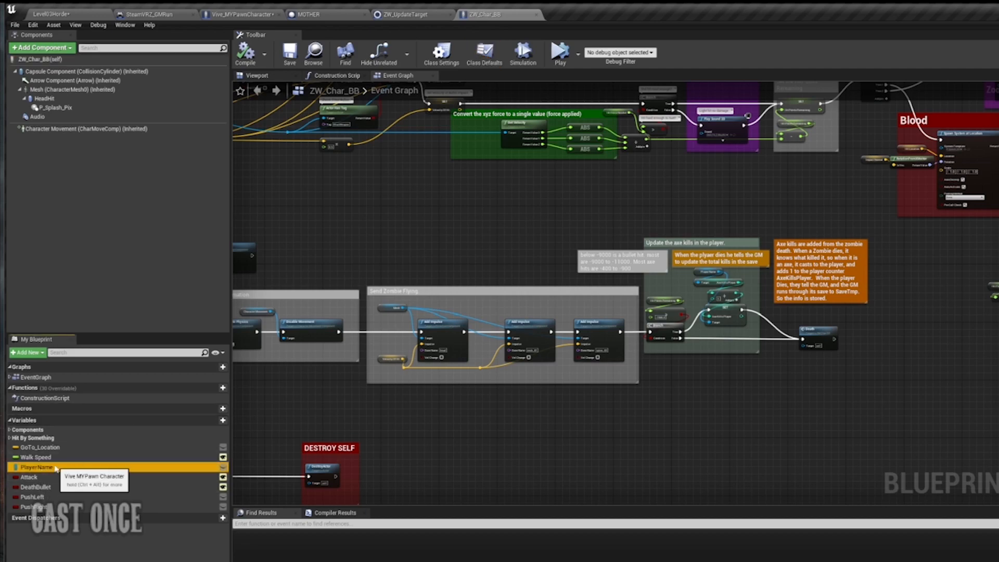
{"action": "scroll", "coordinate": [513, 220], "scroll_direction": "down", "scroll_amount": 8}
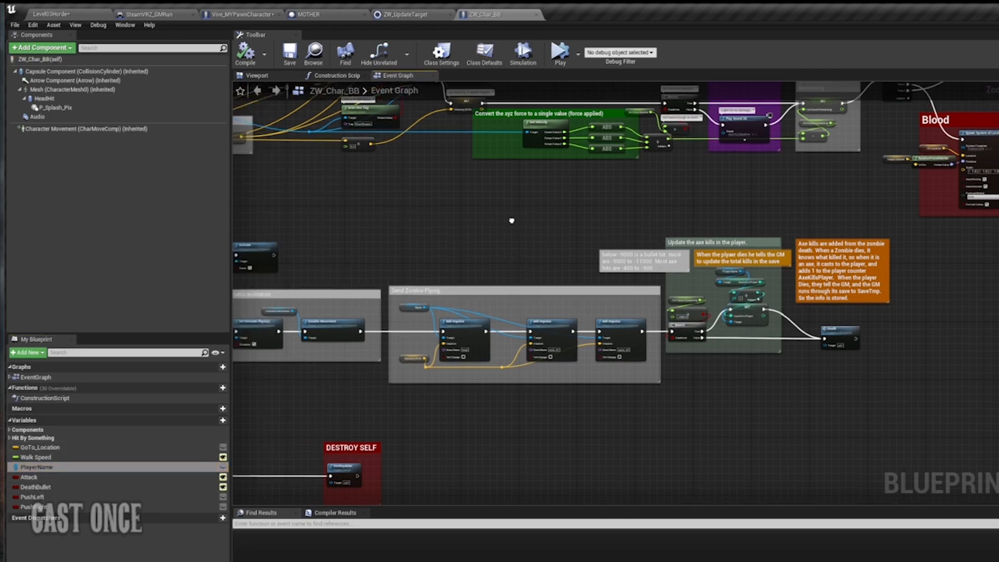
{"action": "right_click_drag", "start_coordinate": [698, 279], "coordinate": [632, 313]}
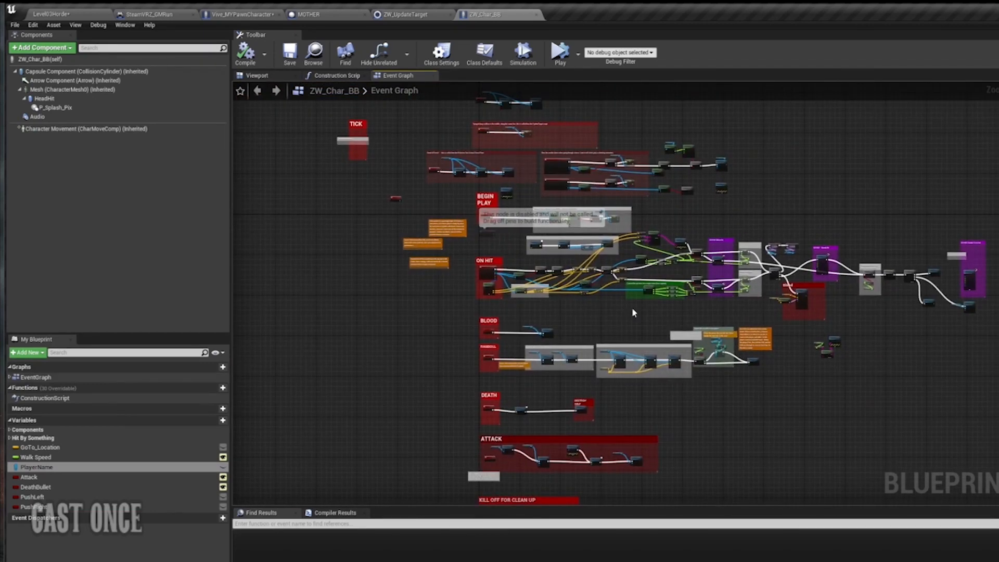
Step: Switch to Vive_MYPawnCharacter, inspect the TextL and TextR components on the motion controllers, and look over the surrounding event graph
{"action": "left_click", "coordinate": [235, 15]}
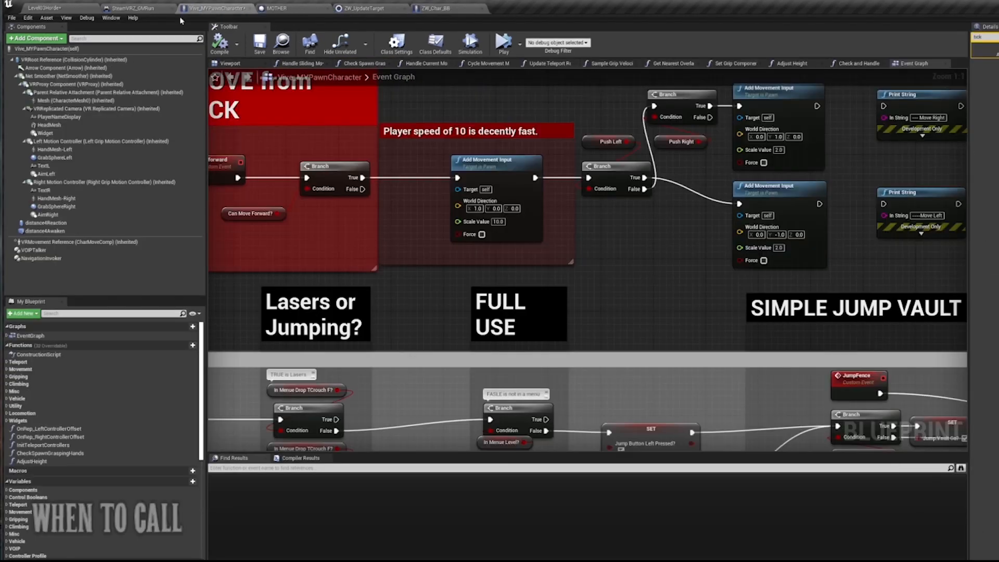
{"action": "left_click", "coordinate": [15, 24]}
{"action": "left_click", "coordinate": [29, 63]}
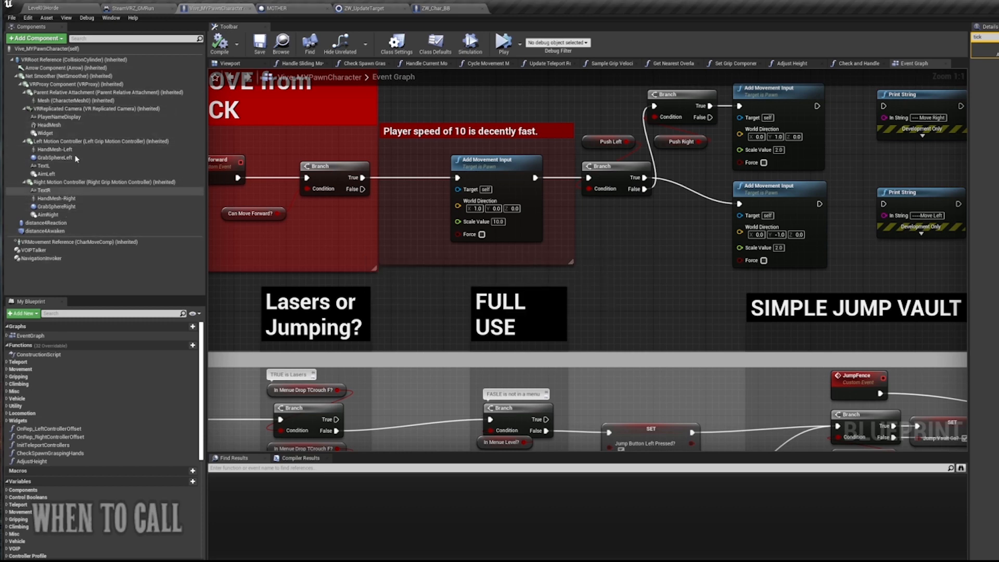
{"action": "left_click", "coordinate": [39, 166]}
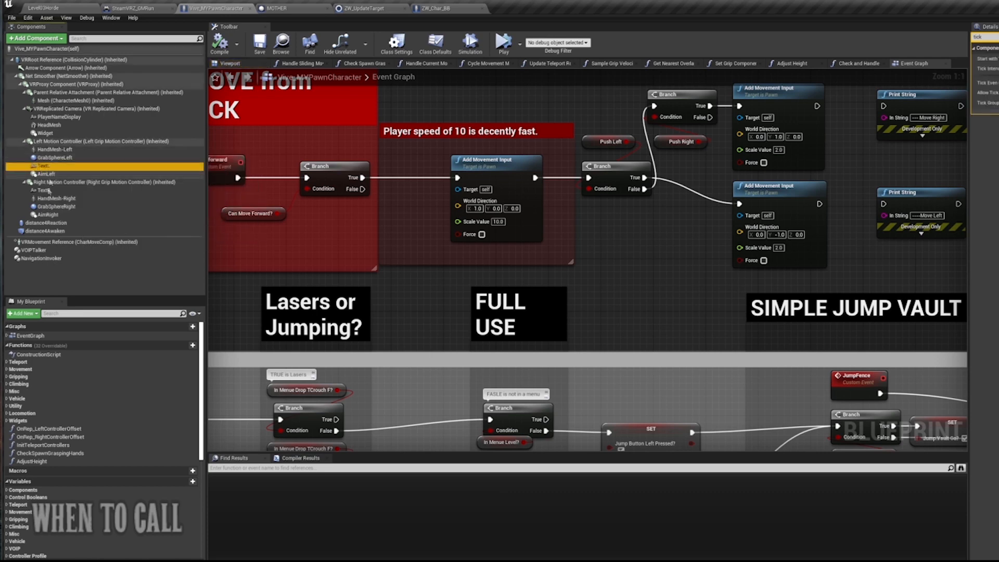
{"action": "left_click", "coordinate": [46, 192]}
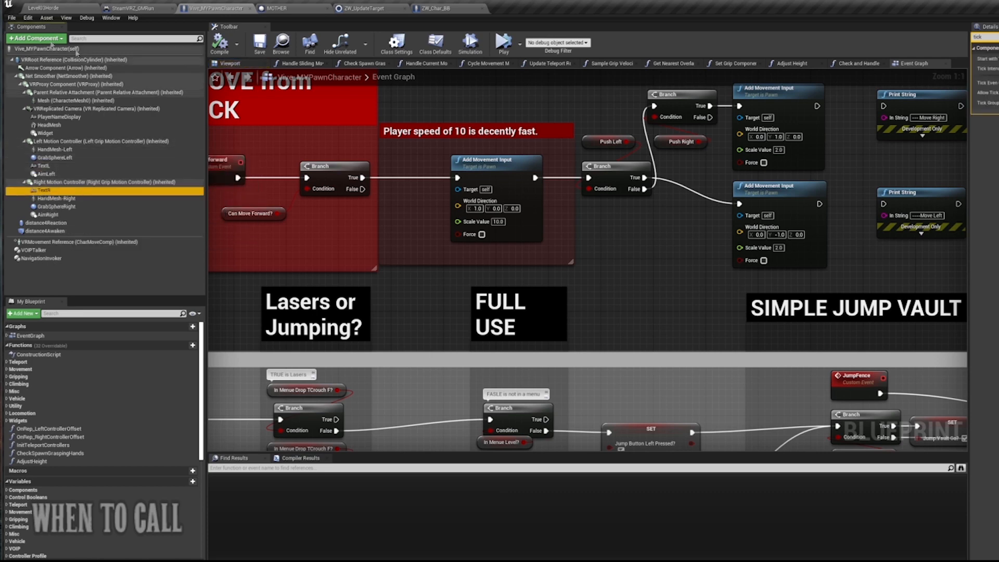
{"action": "scroll", "coordinate": [528, 199], "scroll_direction": "down", "scroll_amount": 6}
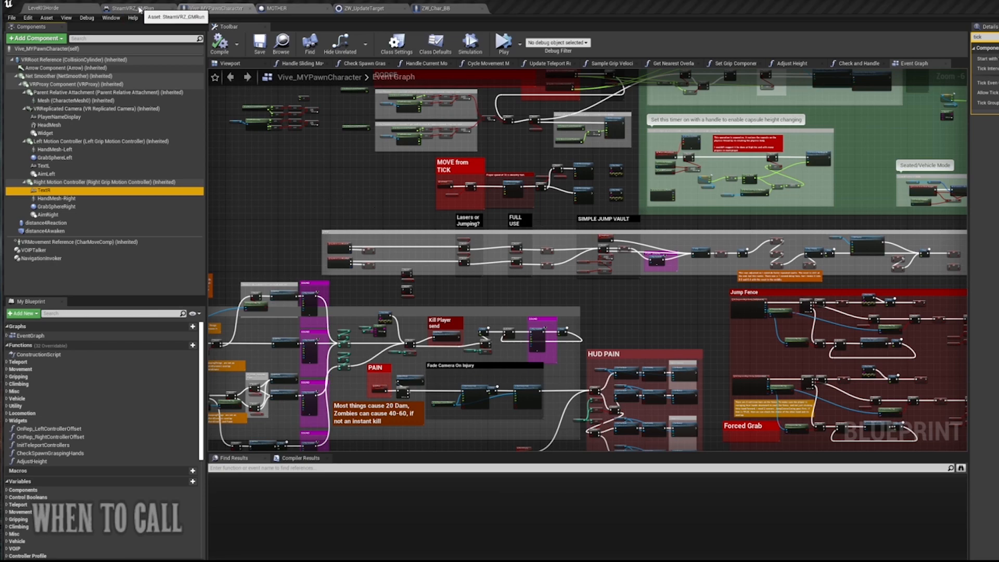
Step: Open SteamVRZ_GMRun and examine the Achievement Update section's nodes that load the save game and cast to RGZ_SaveTmp
{"action": "left_click", "coordinate": [139, 8]}
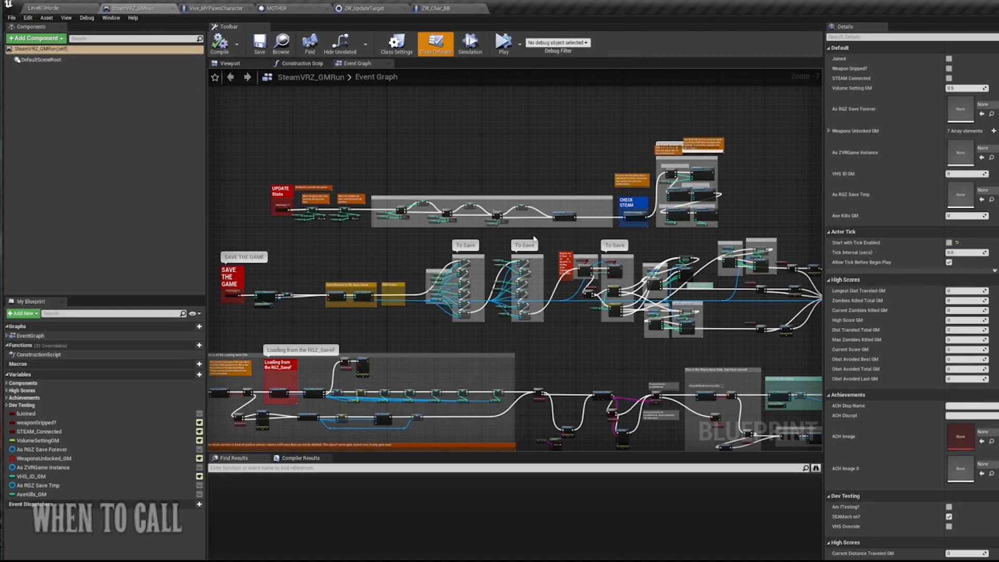
{"action": "right_click_drag", "start_coordinate": [592, 365], "coordinate": [682, 70]}
{"action": "scroll", "coordinate": [649, 234], "scroll_direction": "down", "scroll_amount": 4}
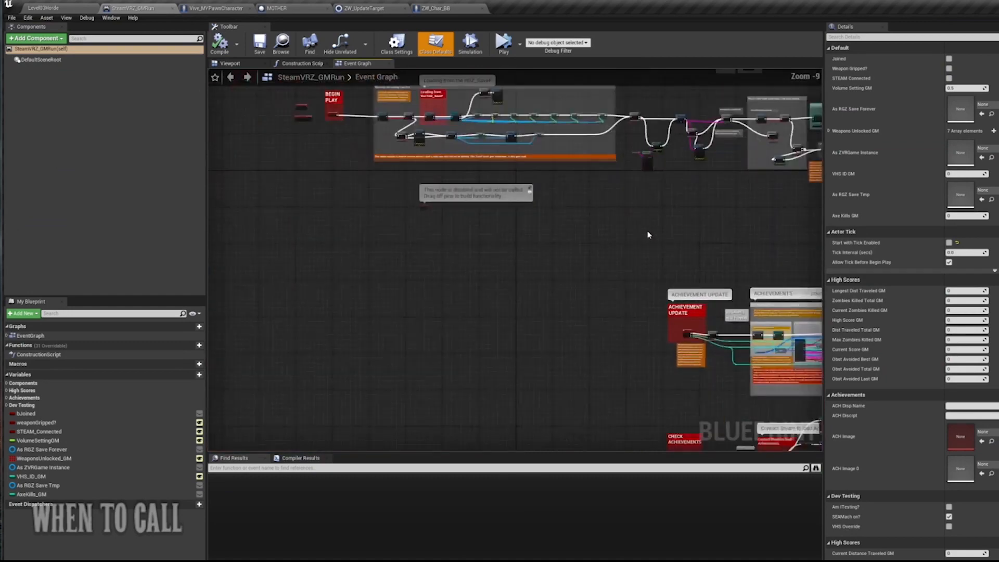
{"action": "right_click_drag", "start_coordinate": [650, 230], "coordinate": [408, 145]}
{"action": "scroll", "coordinate": [433, 218], "scroll_direction": "up", "scroll_amount": 10}
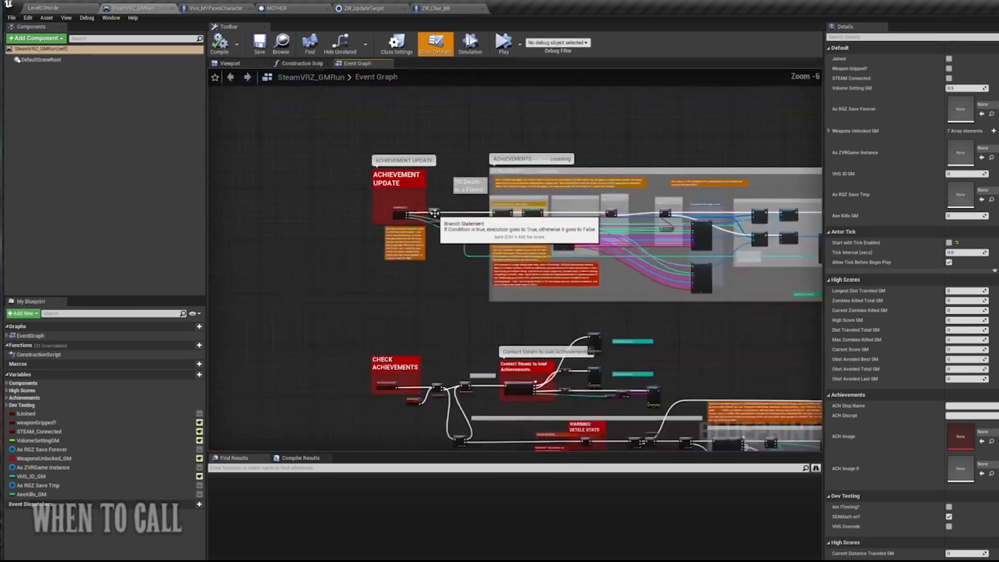
{"action": "scroll", "coordinate": [432, 218], "scroll_direction": "up", "scroll_amount": 1}
{"action": "right_click_drag", "start_coordinate": [406, 147], "coordinate": [571, 198]}
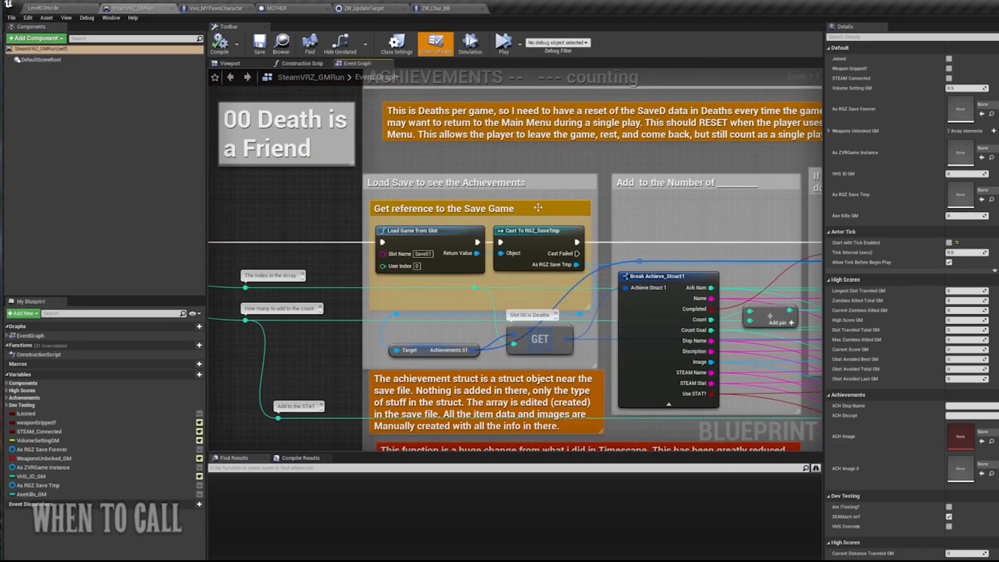
Step: Examine the Contact Steam to load Achievements section, including the Request User Stats and Achievements node and its outputs
{"action": "right_click_drag", "start_coordinate": [538, 208], "coordinate": [722, 296]}
{"action": "scroll", "coordinate": [722, 296], "scroll_direction": "down", "scroll_amount": 3}
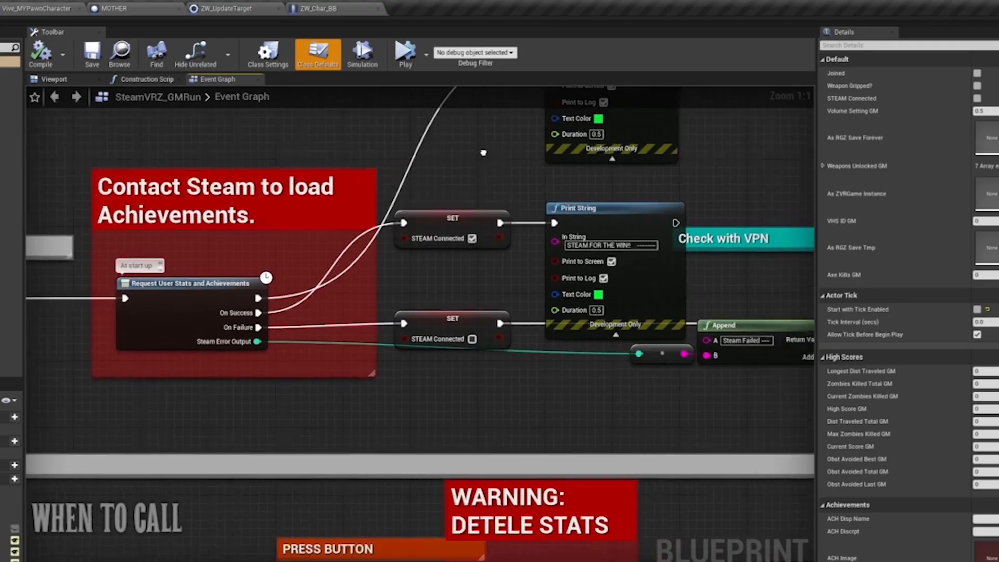
{"action": "right_click_drag", "start_coordinate": [465, 287], "coordinate": [342, 341]}
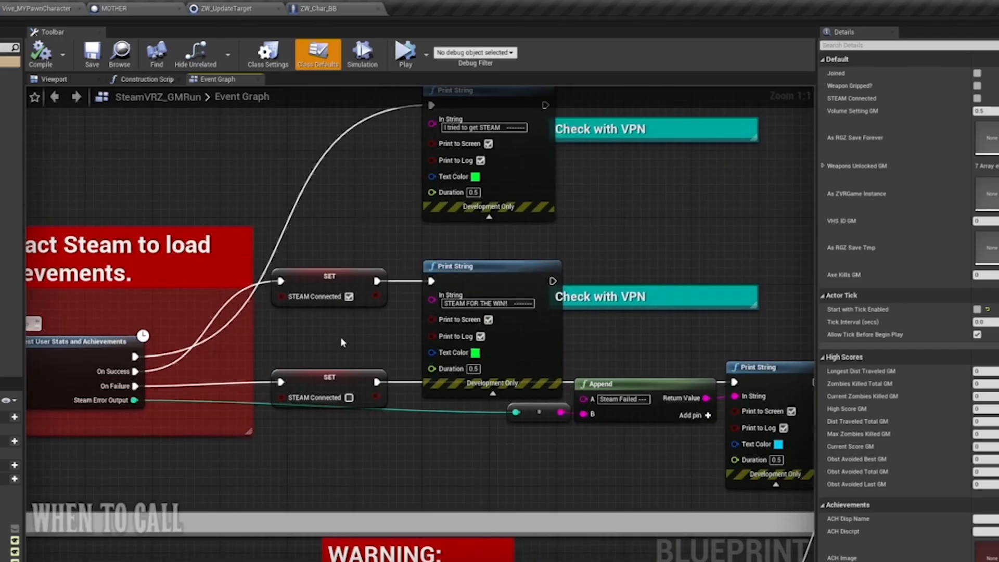
{"action": "right_click_drag", "start_coordinate": [371, 210], "coordinate": [525, 270]}
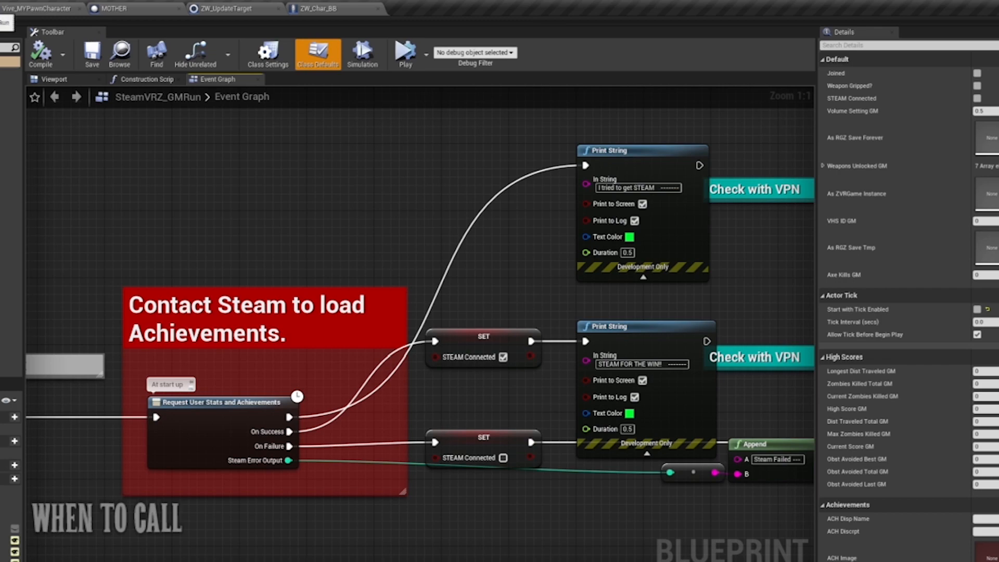
Step: Return to Vive_MYPawnCharacter and examine the Player Death section from the KillPlayer event to the cast to SteamVRZ_GMRun
{"action": "left_click", "coordinate": [36, 8]}
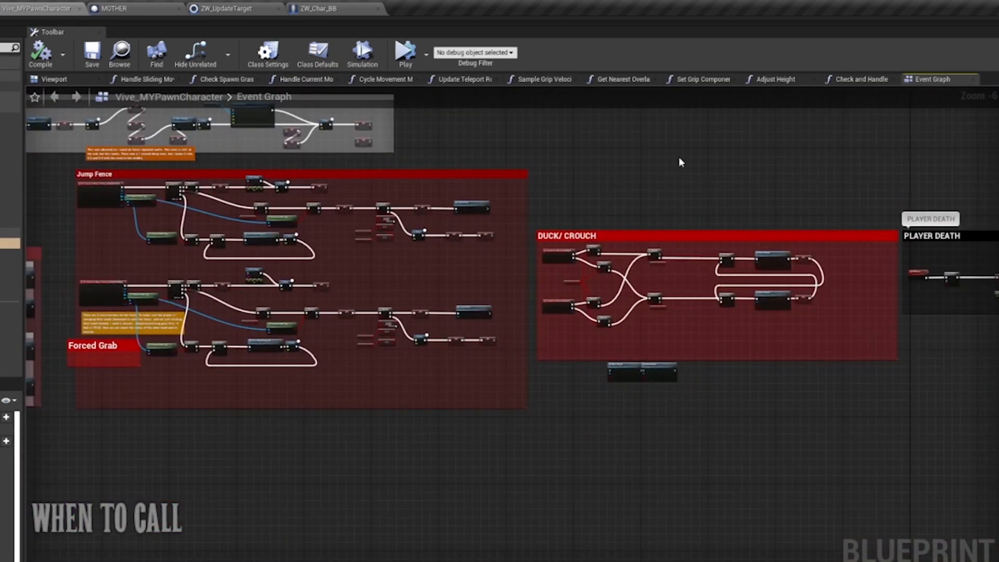
{"action": "right_click_drag", "start_coordinate": [680, 160], "coordinate": [150, 160]}
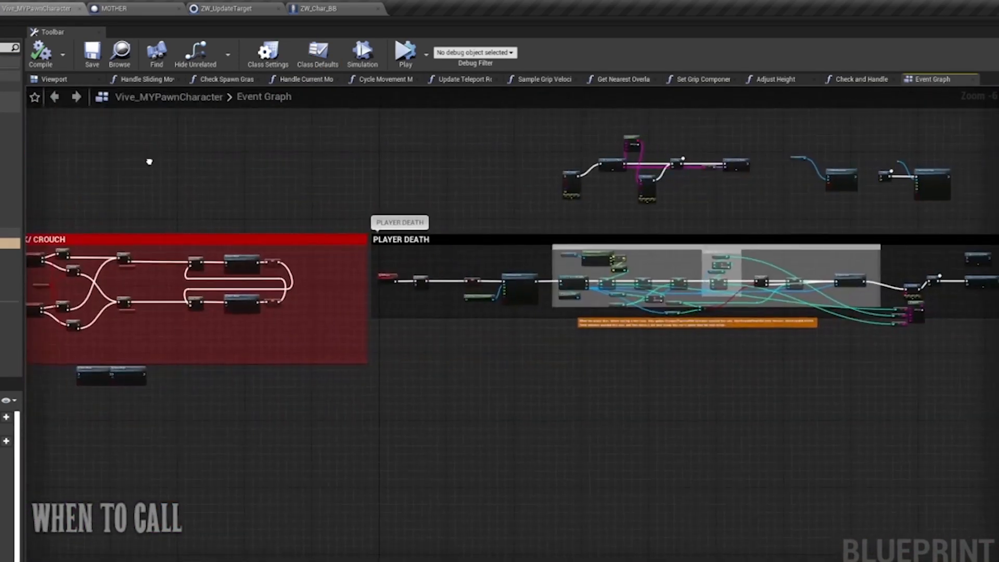
{"action": "scroll", "coordinate": [483, 194], "scroll_direction": "up", "scroll_amount": 3}
{"action": "right_click_drag", "start_coordinate": [469, 253], "coordinate": [433, 104]}
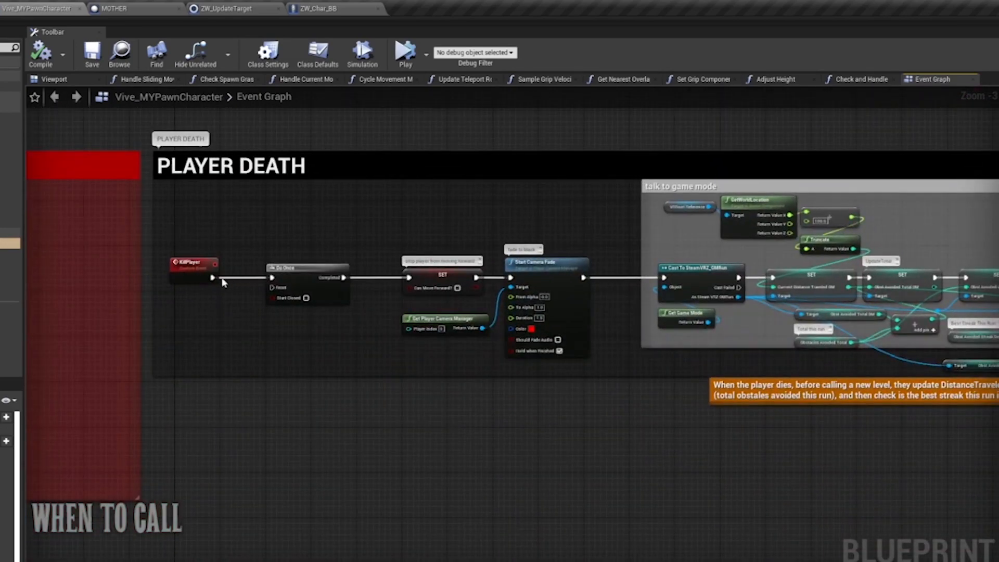
{"action": "right_click_drag", "start_coordinate": [600, 366], "coordinate": [279, 334]}
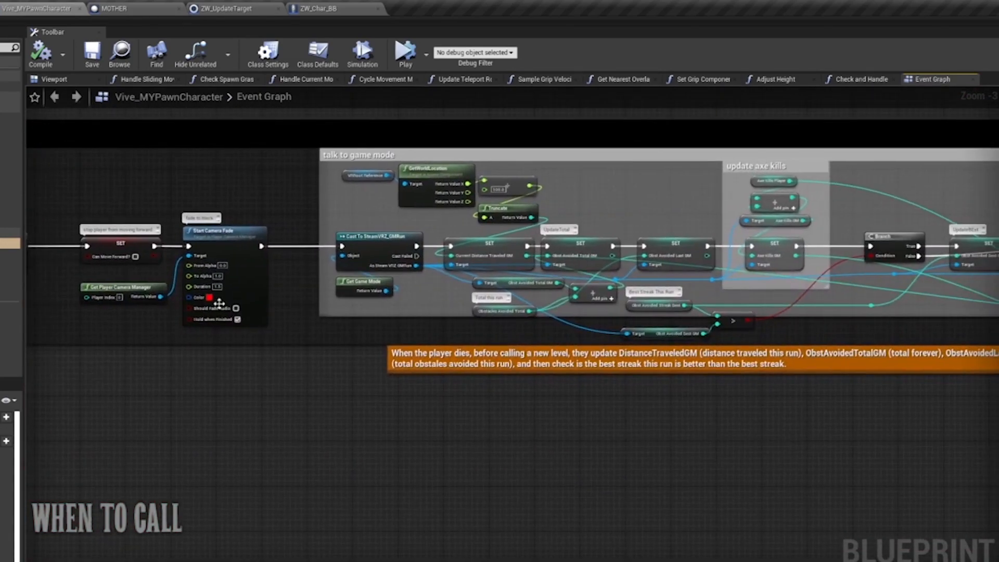
{"action": "scroll", "coordinate": [397, 281], "scroll_direction": "up", "scroll_amount": 2}
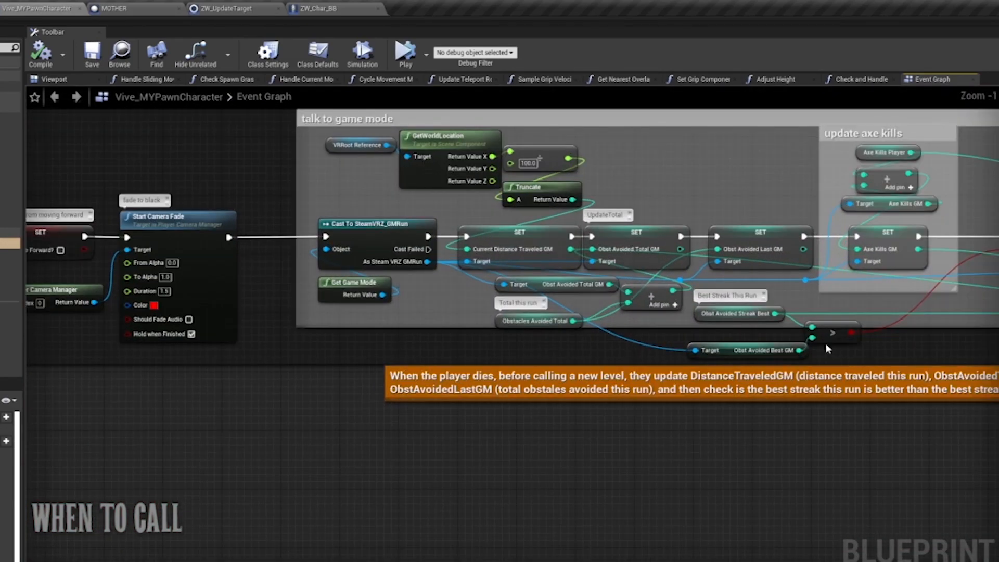
Step: Follow the Player Death chain through the Update Stats call to the Delay and Open Level nodes
{"action": "right_click_drag", "start_coordinate": [968, 321], "coordinate": [486, 365]}
{"action": "right_click_drag", "start_coordinate": [683, 356], "coordinate": [342, 354]}
{"action": "right_click_drag", "start_coordinate": [416, 354], "coordinate": [391, 343]}
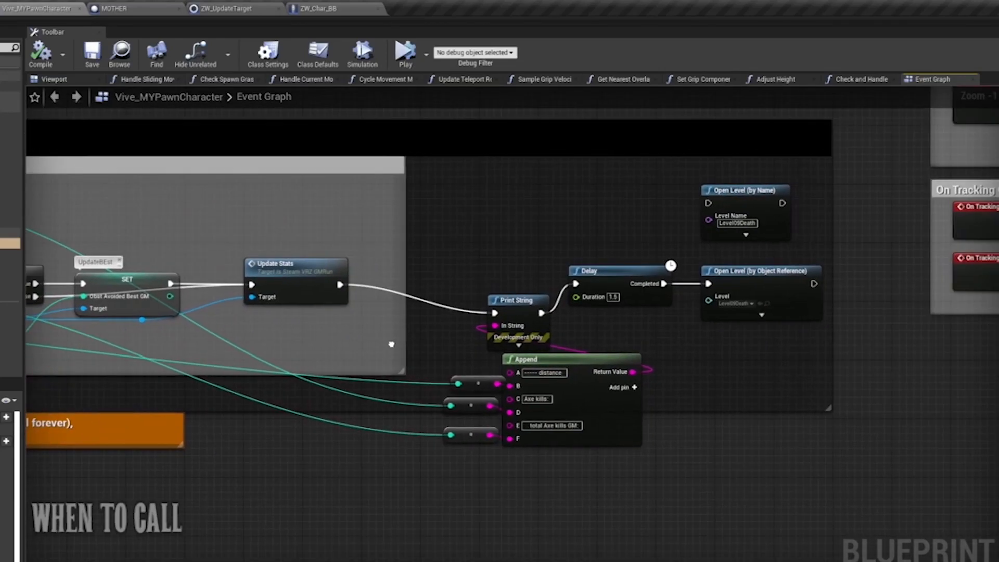
Step: Review the talk to game mode nodes that set distance traveled, obstacles avoided and axe kills before calling Update Stats
{"action": "right_click_drag", "start_coordinate": [359, 358], "coordinate": [829, 298]}
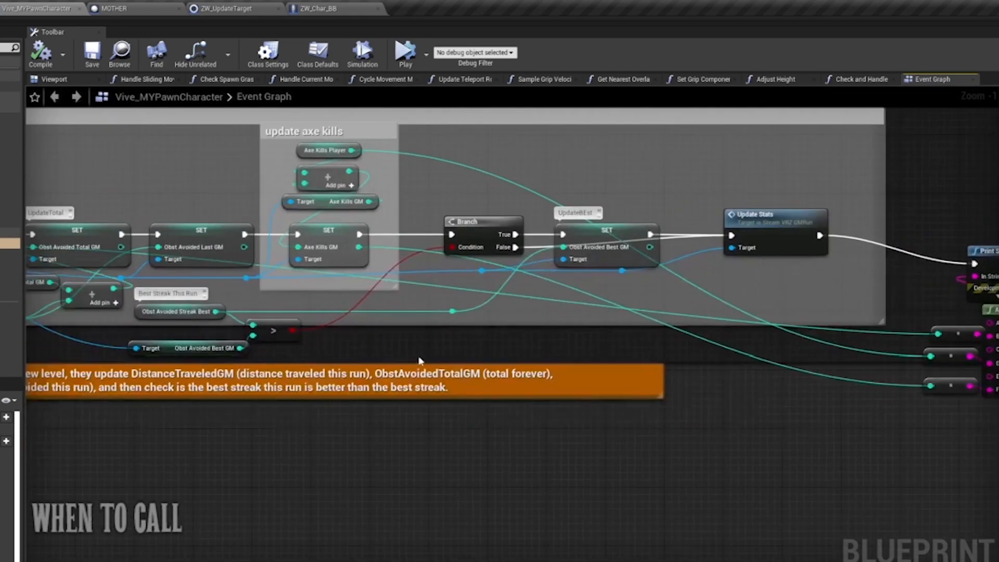
{"action": "right_click_drag", "start_coordinate": [330, 364], "coordinate": [844, 374]}
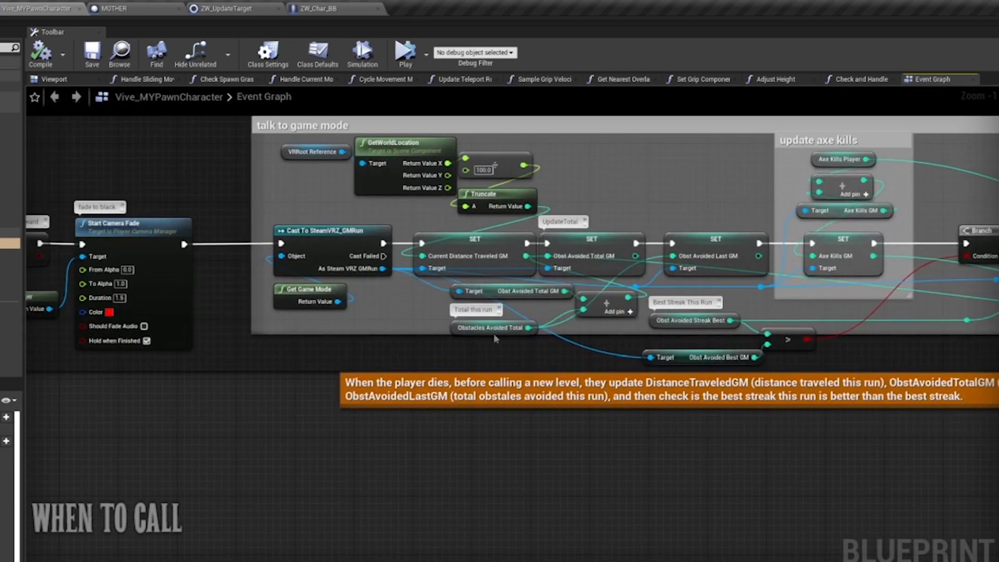
{"action": "right_click_drag", "start_coordinate": [373, 355], "coordinate": [261, 369]}
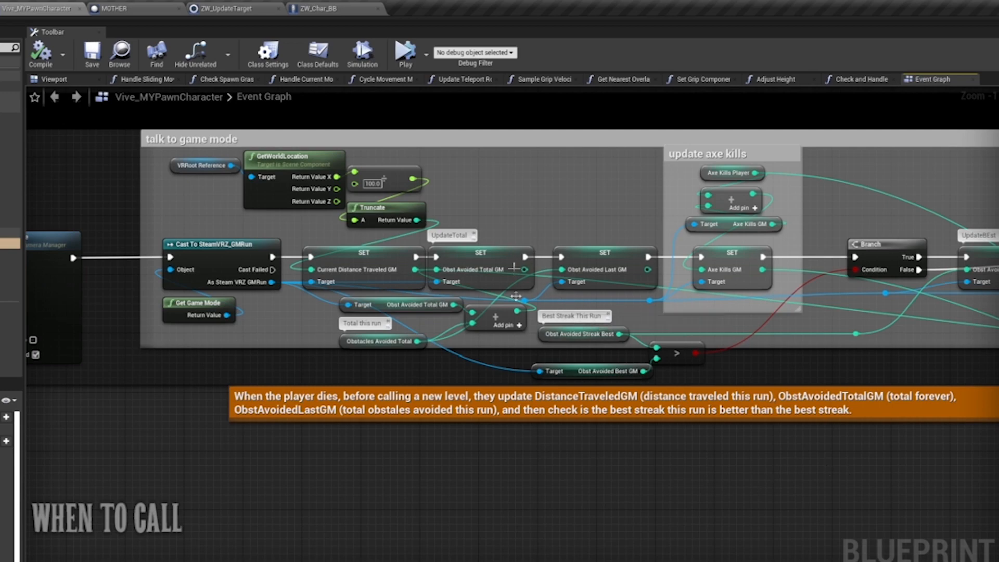
{"action": "right_click_drag", "start_coordinate": [897, 455], "coordinate": [649, 486]}
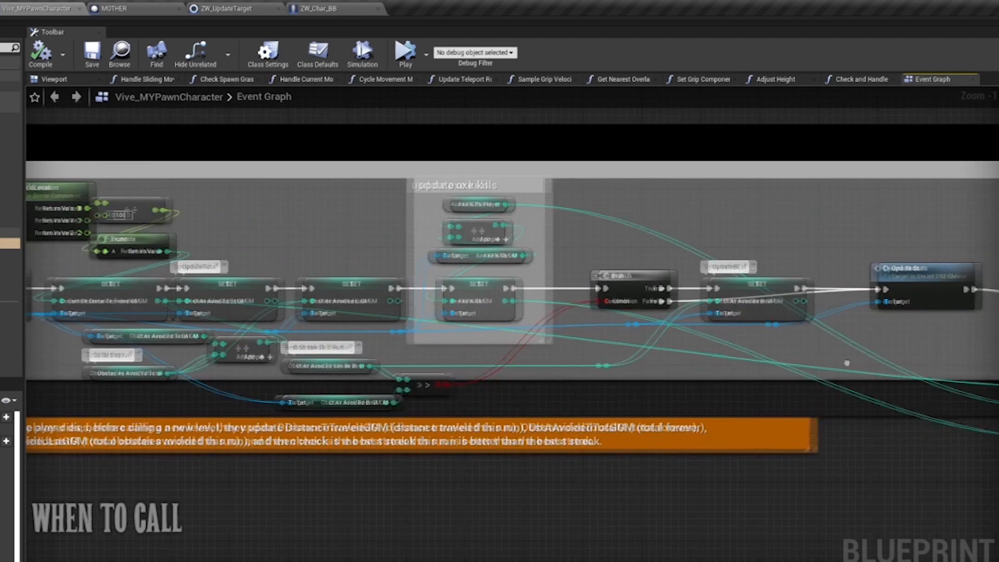
{"action": "right_click_drag", "start_coordinate": [944, 283], "coordinate": [761, 287]}
Step: Return to SteamVRZ_GMRun and look over the overall layout of its event graph
{"action": "left_click", "coordinate": [760, 283]}
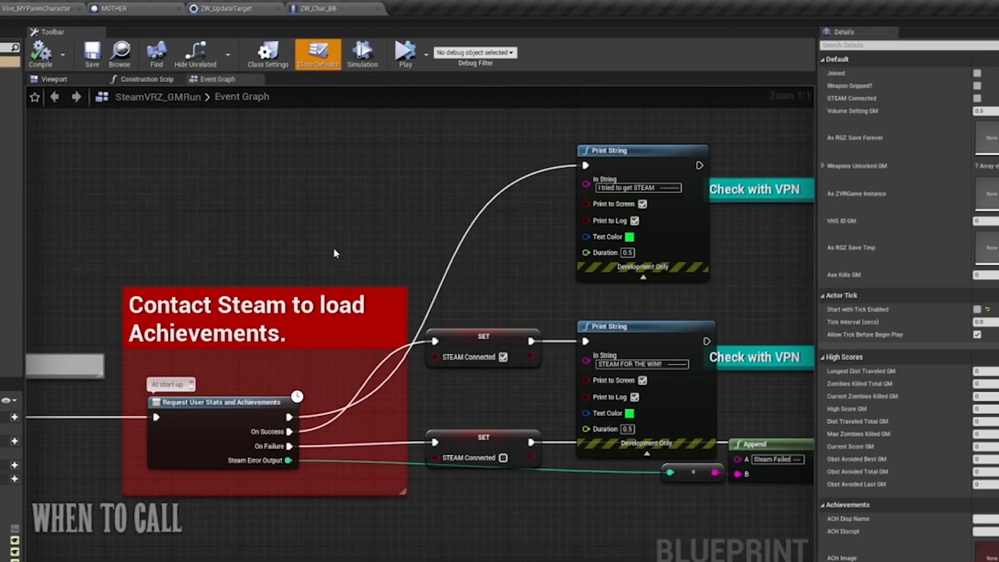
{"action": "scroll", "coordinate": [335, 253], "scroll_direction": "down", "scroll_amount": 7}
{"action": "right_click_drag", "start_coordinate": [270, 195], "coordinate": [382, 476]}
{"action": "right_click_drag", "start_coordinate": [541, 211], "coordinate": [466, 392]}
{"action": "scroll", "coordinate": [466, 393], "scroll_direction": "down", "scroll_amount": 5}
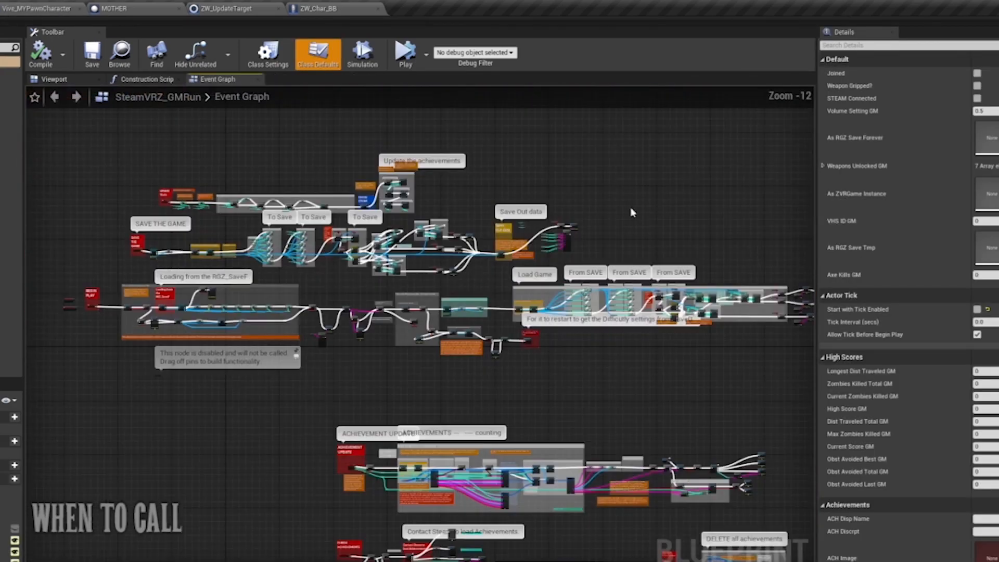
Step: Examine the Update Stats chain through Check Steam, along with the Save the Game section below it
{"action": "right_click_drag", "start_coordinate": [631, 209], "coordinate": [786, 202]}
{"action": "scroll", "coordinate": [567, 190], "scroll_direction": "up", "scroll_amount": 6}
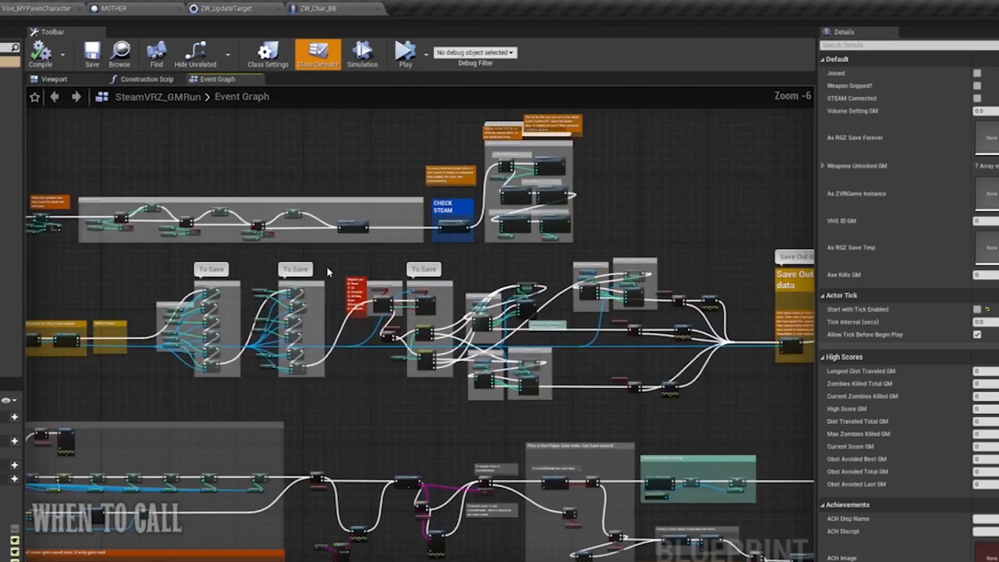
{"action": "right_click_drag", "start_coordinate": [327, 267], "coordinate": [624, 265]}
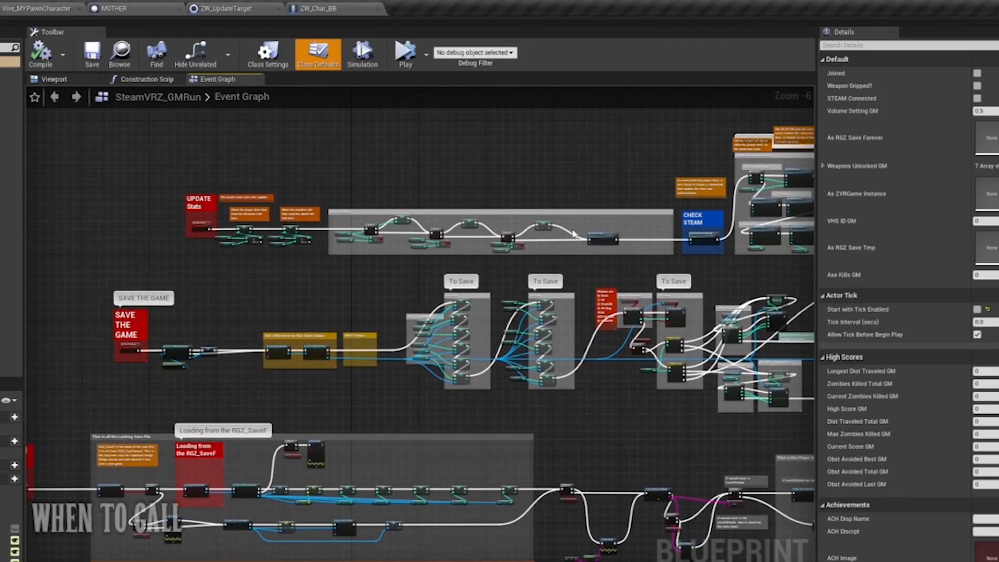
{"action": "right_click_drag", "start_coordinate": [624, 164], "coordinate": [468, 164]}
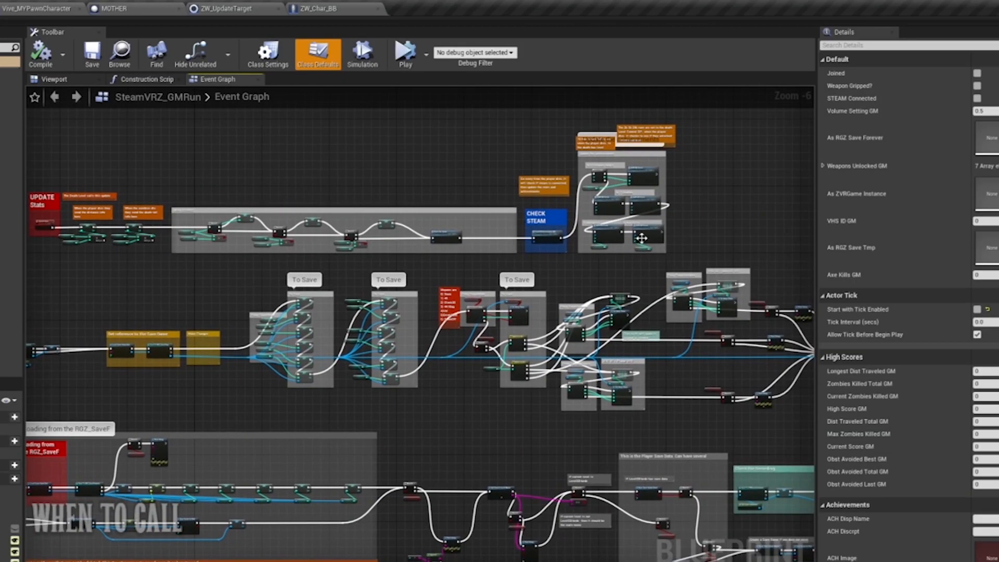
{"action": "right_click_drag", "start_coordinate": [438, 269], "coordinate": [501, 248]}
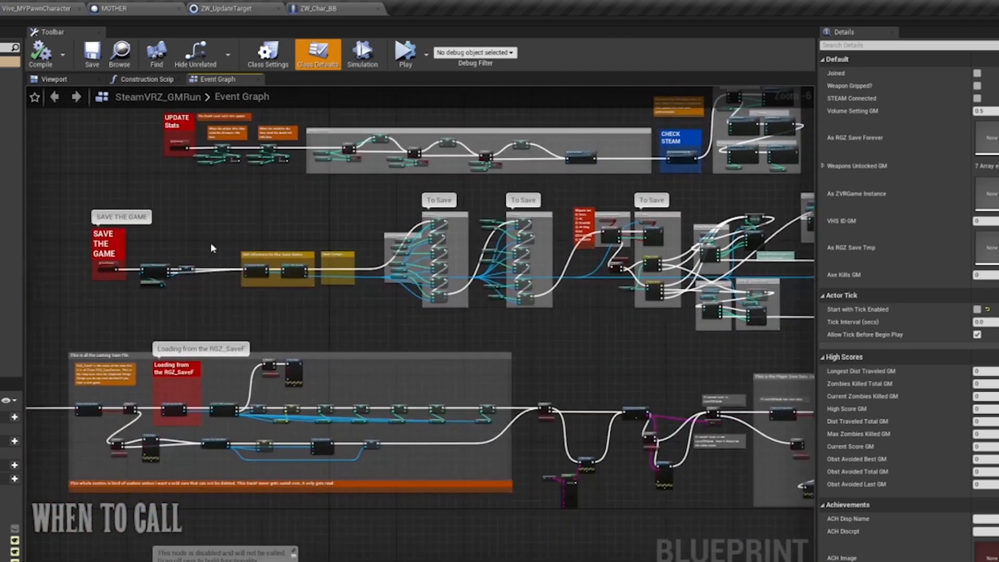
Step: Follow the save chain through to the Save Out data section and look over the ZW_Char_BB event graph
{"action": "right_click_drag", "start_coordinate": [739, 321], "coordinate": [487, 331]}
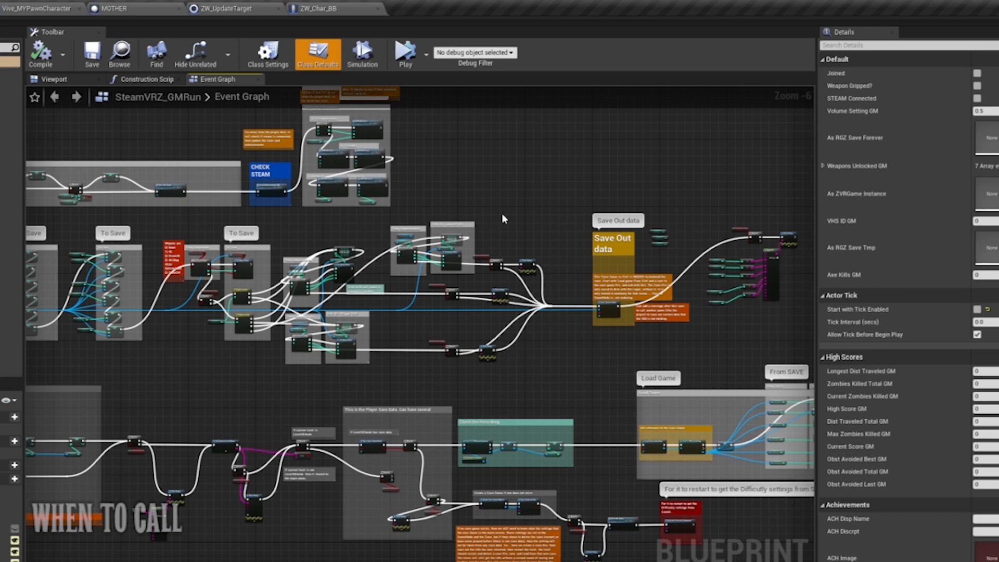
{"action": "left_click", "coordinate": [332, 9]}
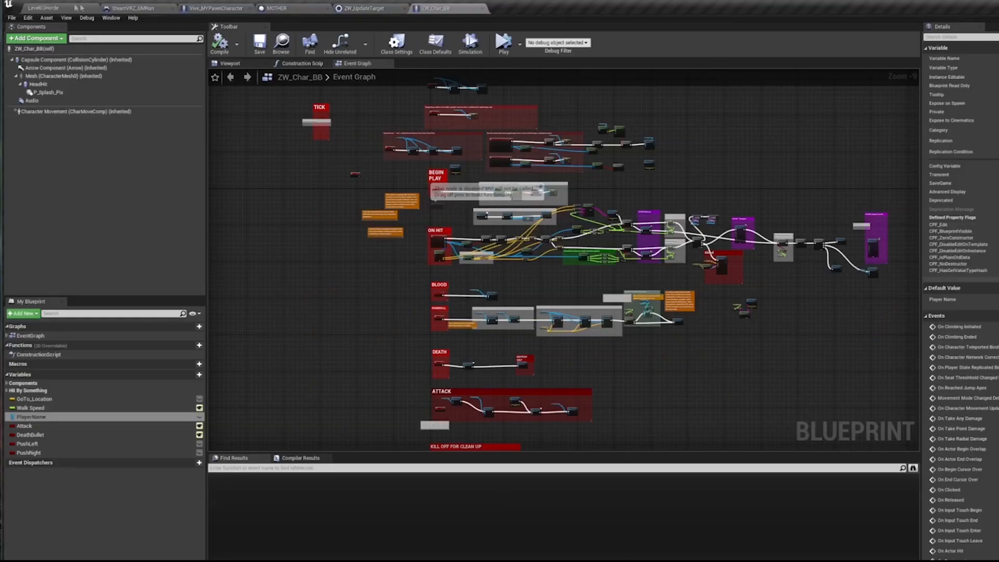
Step: Open the Session Frontend from the Level03Horde level editor and bring up its Profiler
{"action": "left_click", "coordinate": [66, 9]}
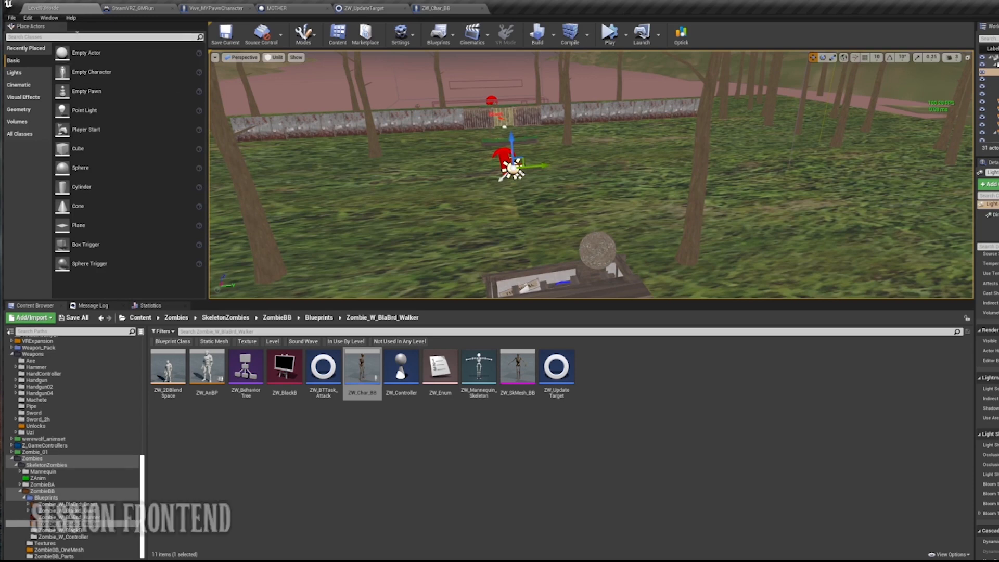
{"action": "left_click", "coordinate": [11, 18]}
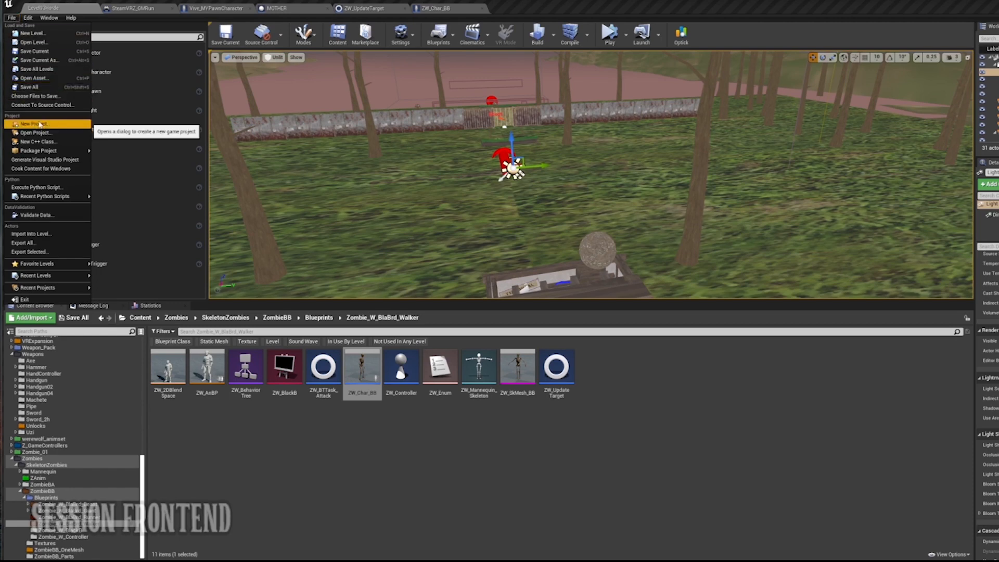
{"action": "mouse_move", "coordinate": [40, 150]}
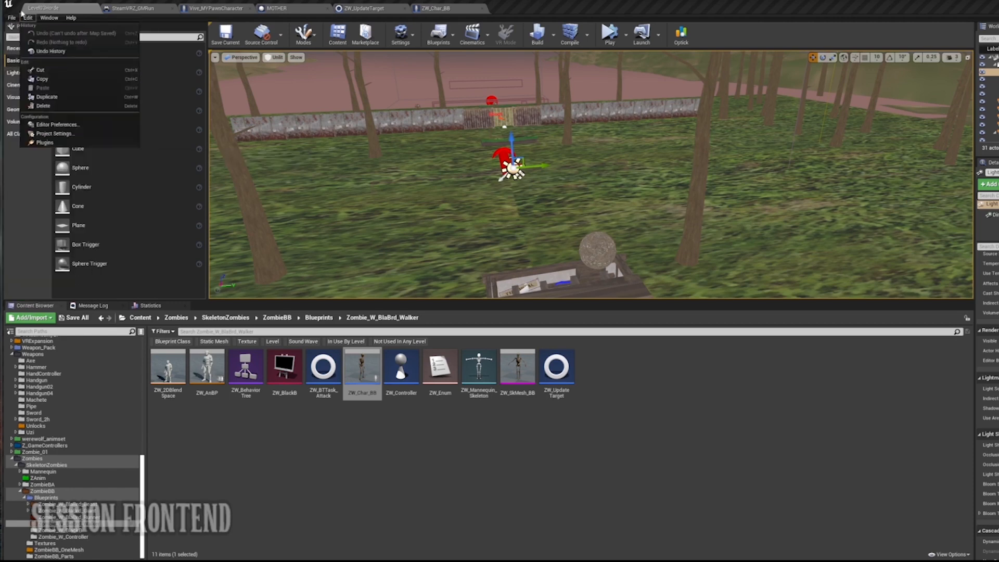
{"action": "mouse_move", "coordinate": [51, 18]}
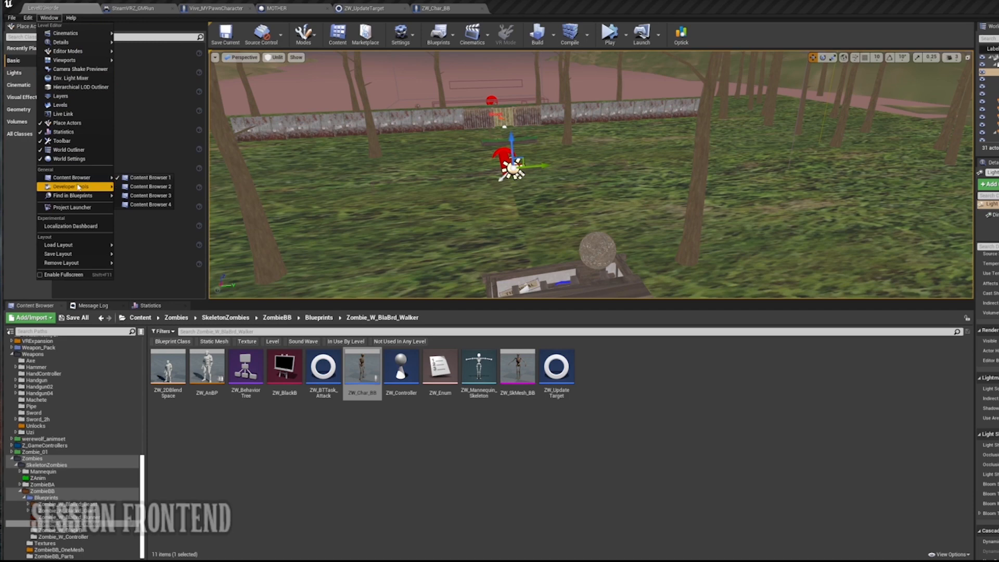
{"action": "mouse_move", "coordinate": [79, 187]}
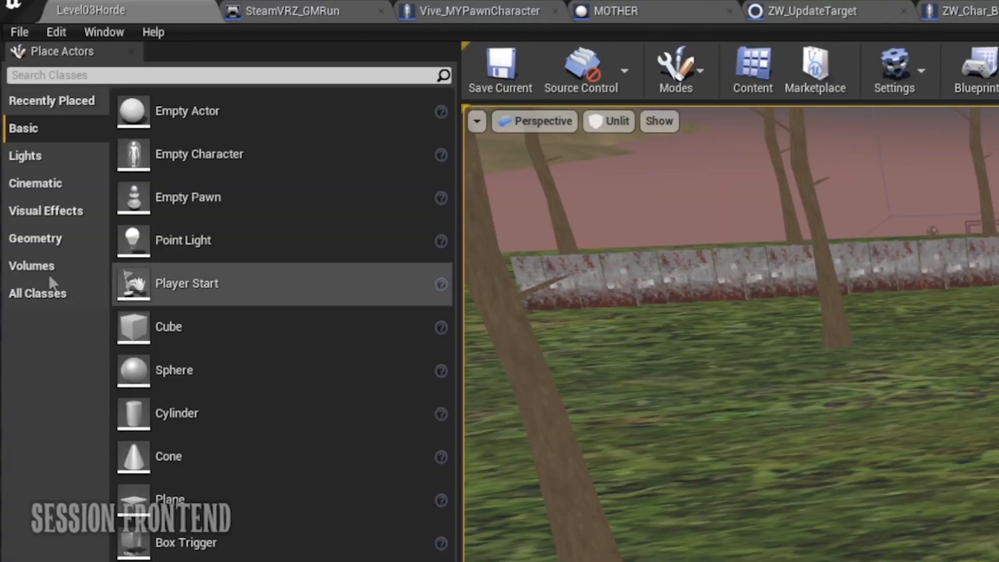
{"action": "left_click", "coordinate": [102, 32]}
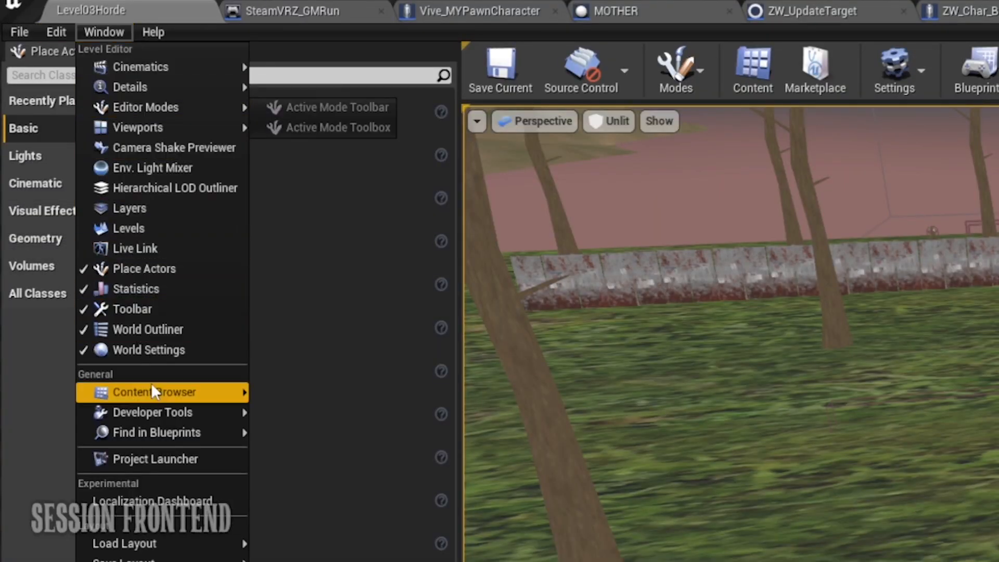
{"action": "mouse_move", "coordinate": [164, 416]}
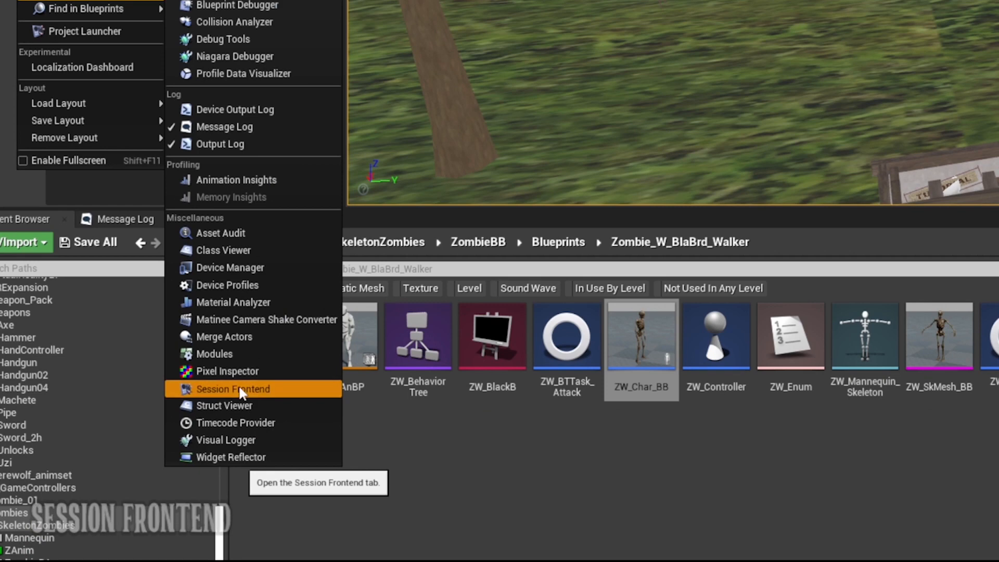
{"action": "left_click", "coordinate": [311, 431]}
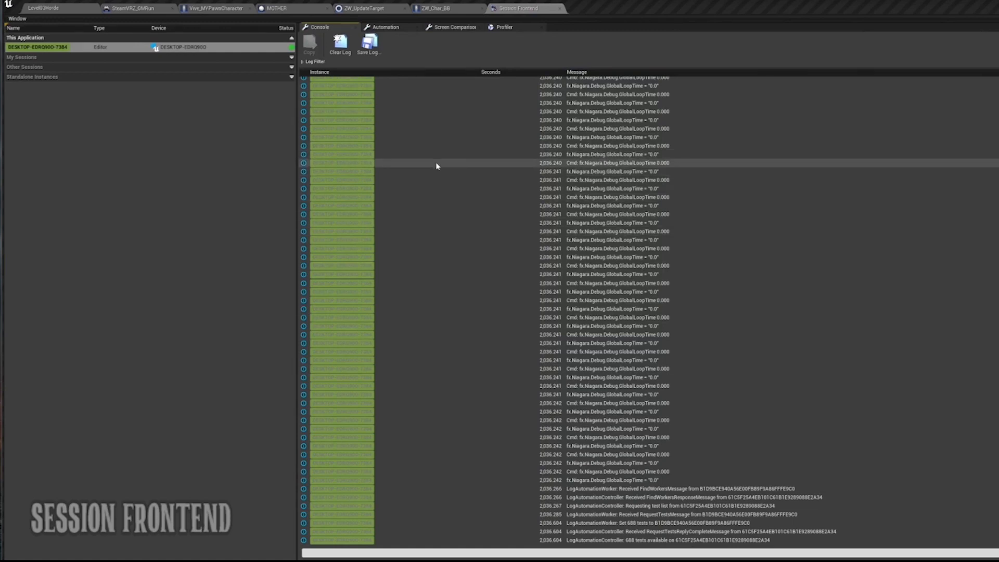
{"action": "scroll", "coordinate": [468, 228], "scroll_direction": "up", "scroll_amount": 7}
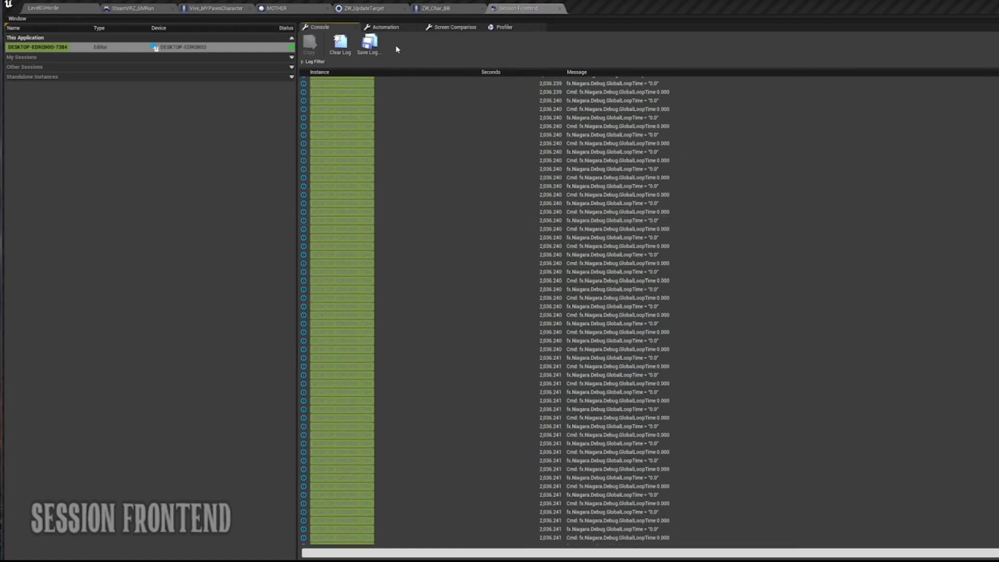
{"action": "left_click", "coordinate": [507, 27]}
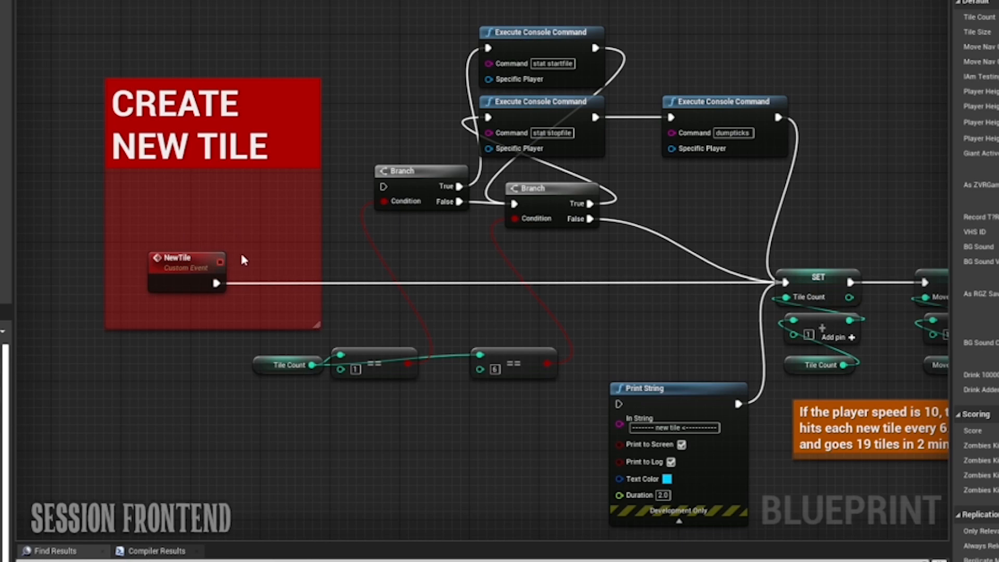
Step: Look over MOTHER's event graph from Start the Game and Drink the Drink through Begin Play and the tile production section
{"action": "scroll", "coordinate": [241, 254], "scroll_direction": "down", "scroll_amount": 7}
{"action": "right_click_drag", "start_coordinate": [232, 144], "coordinate": [410, 260]}
{"action": "right_click_drag", "start_coordinate": [178, 259], "coordinate": [433, 303]}
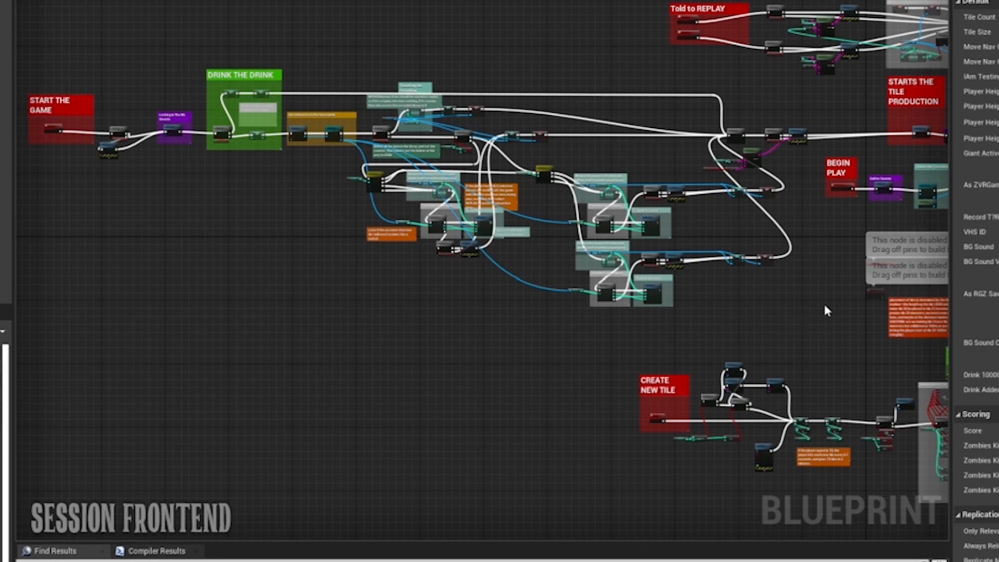
{"action": "right_click_drag", "start_coordinate": [825, 305], "coordinate": [608, 275]}
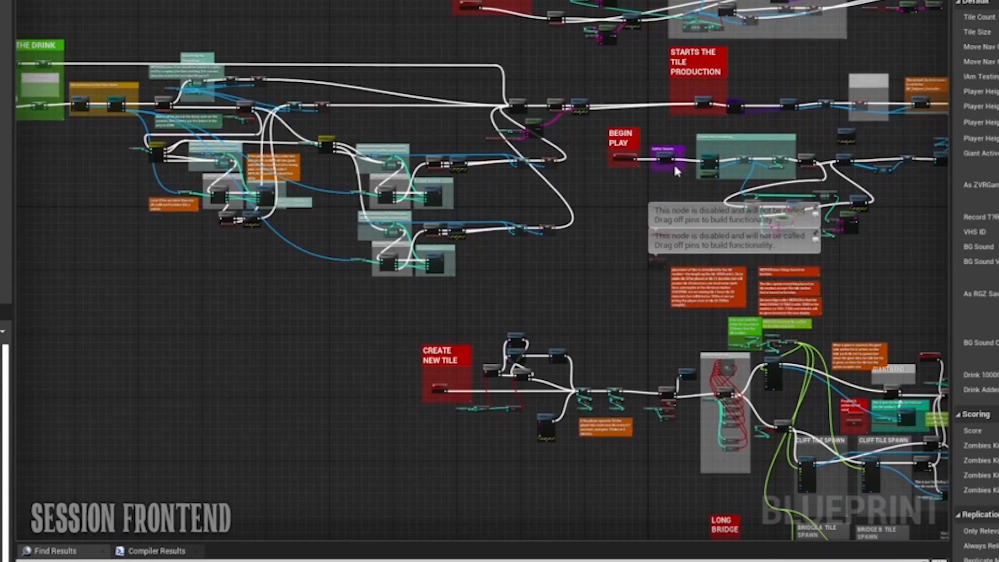
{"action": "right_click_drag", "start_coordinate": [675, 167], "coordinate": [398, 152]}
{"action": "right_click_drag", "start_coordinate": [853, 175], "coordinate": [487, 167]}
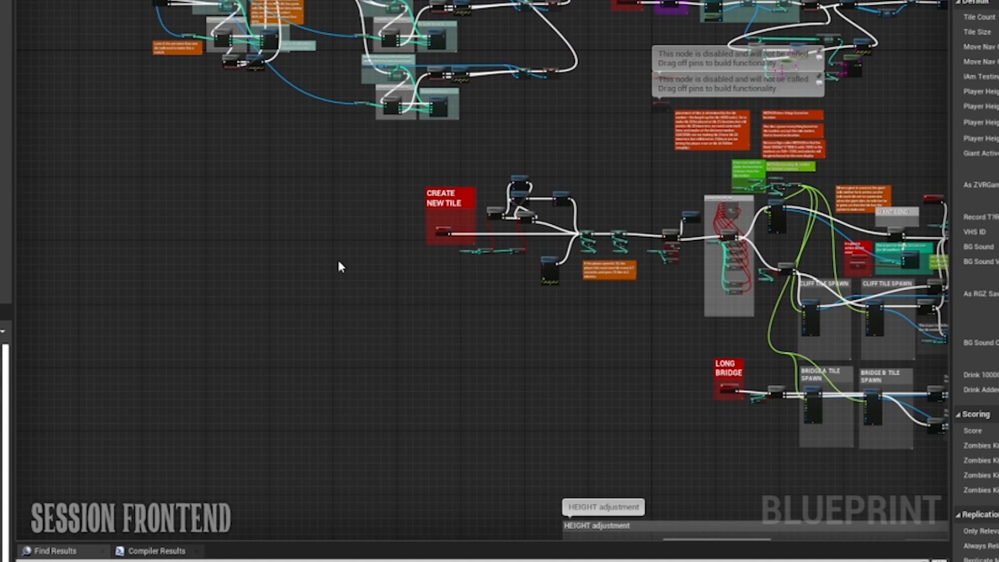
Step: Examine the Create New Tile chain, including the cliff and bridge tile spawn sections it leads to
{"action": "scroll", "coordinate": [443, 243], "scroll_direction": "up", "scroll_amount": 4}
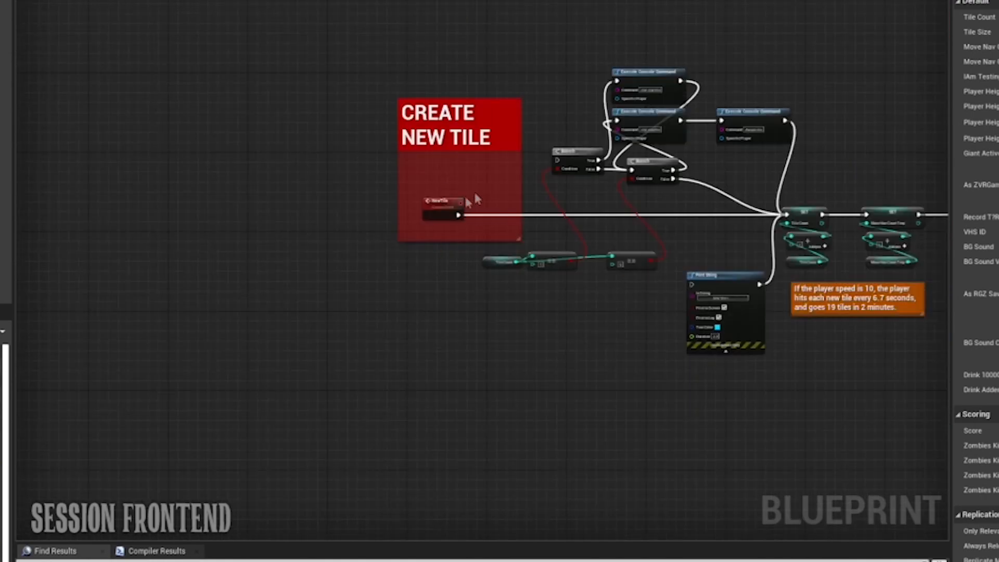
{"action": "scroll", "coordinate": [456, 211], "scroll_direction": "down", "scroll_amount": 4}
{"action": "right_click_drag", "start_coordinate": [551, 371], "coordinate": [257, 332]}
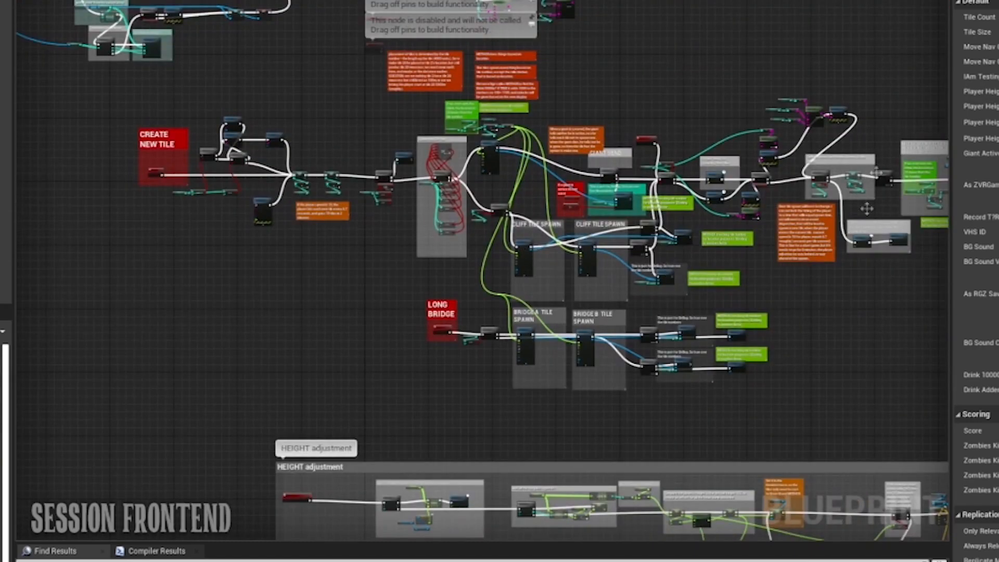
{"action": "right_click_drag", "start_coordinate": [375, 267], "coordinate": [253, 286]}
{"action": "scroll", "coordinate": [259, 263], "scroll_direction": "down", "scroll_amount": 3}
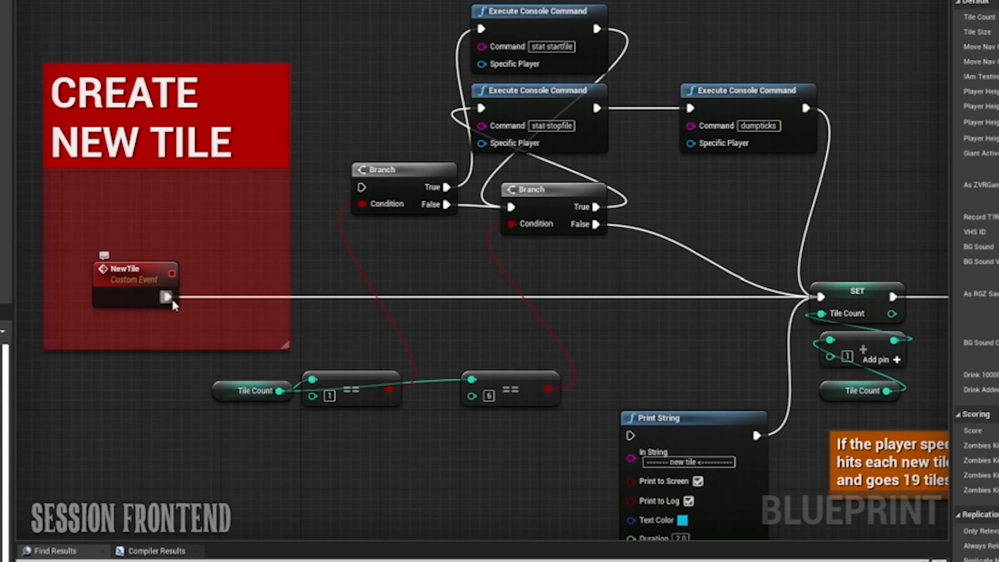
Step: Connect the NewTile event to the first Branch and spread out that Branch, the stat stopfile and dumpticks commands, and the equals 6 comparison
{"action": "left_click_drag", "start_coordinate": [167, 296], "coordinate": [361, 187]}
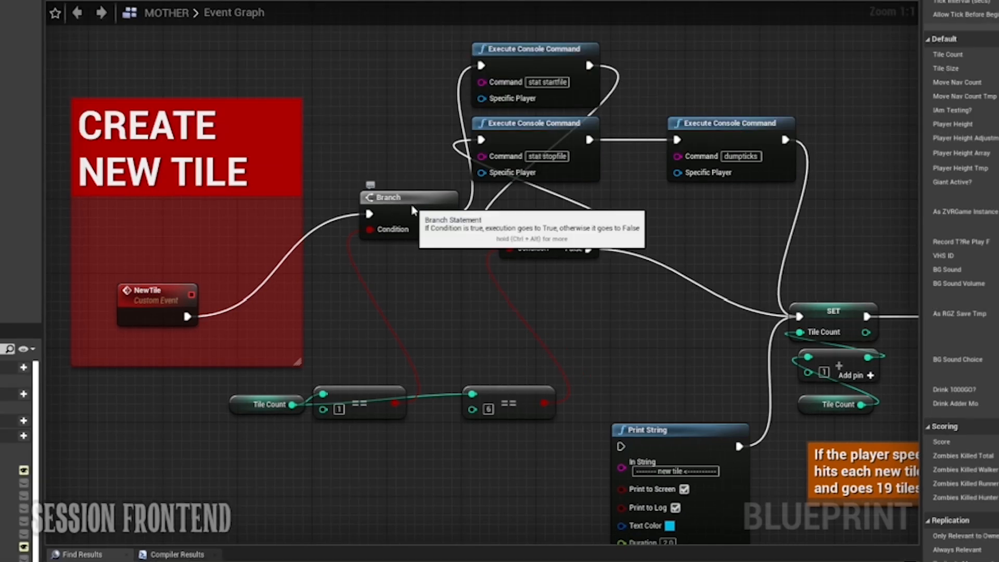
{"action": "left_click_drag", "start_coordinate": [409, 183], "coordinate": [379, 22]}
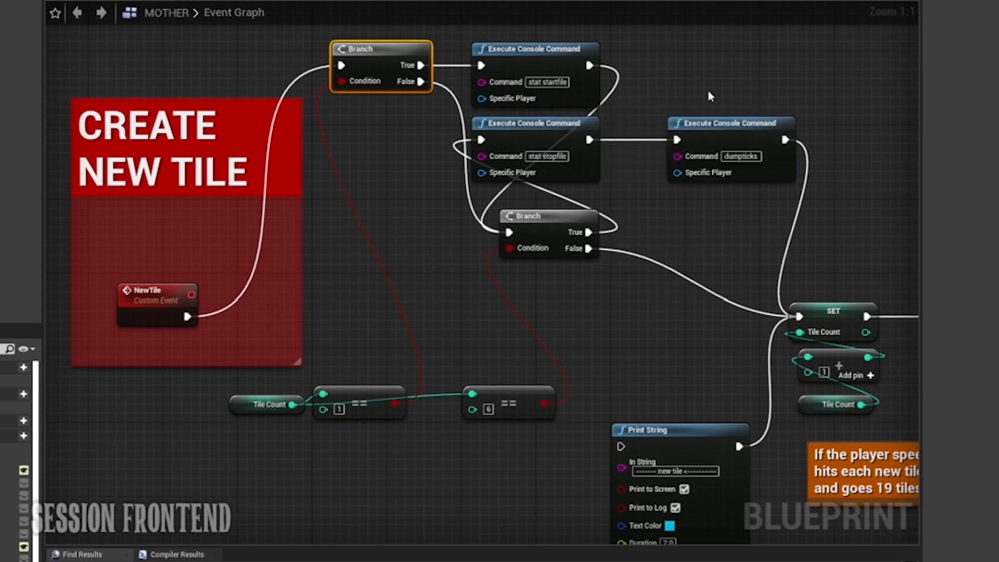
{"action": "left_click_drag", "start_coordinate": [838, 204], "coordinate": [729, 127]}
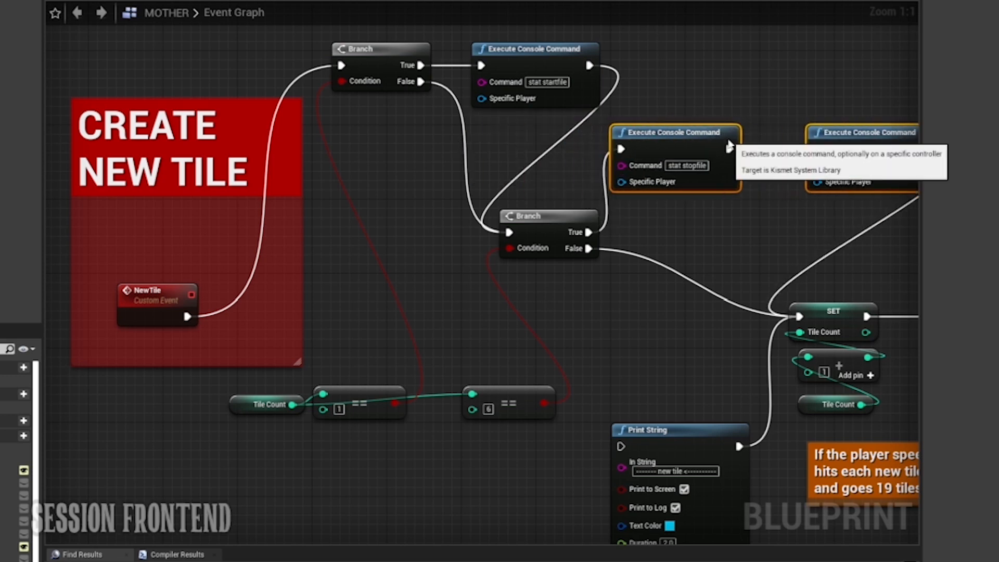
{"action": "left_click_drag", "start_coordinate": [539, 391], "coordinate": [510, 344]}
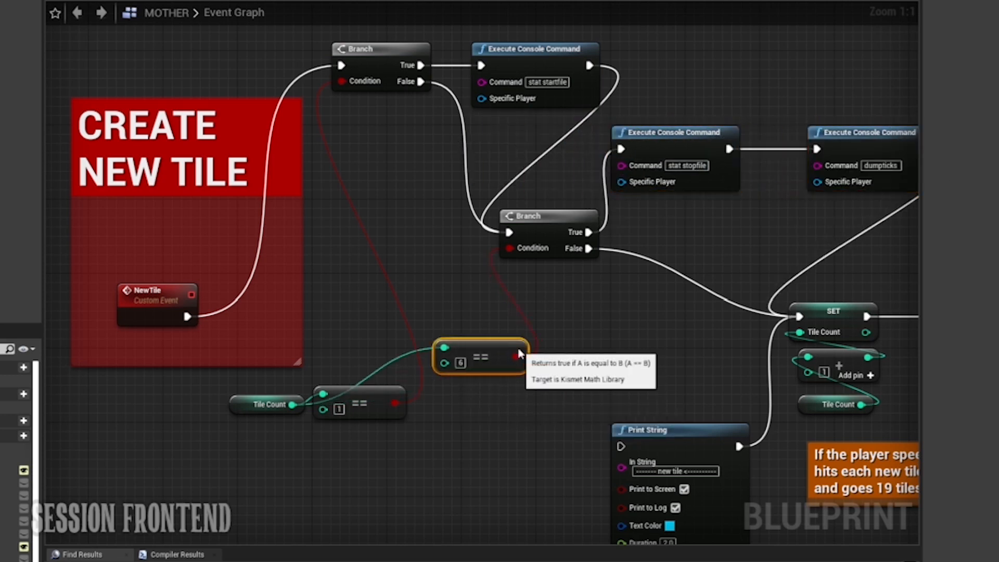
{"action": "left_click_drag", "start_coordinate": [515, 364], "coordinate": [578, 289]}
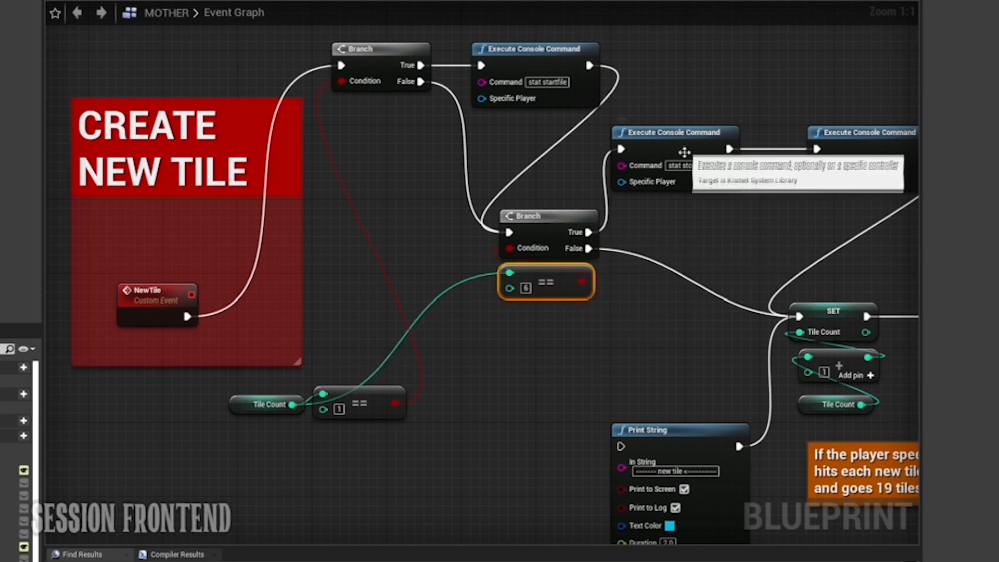
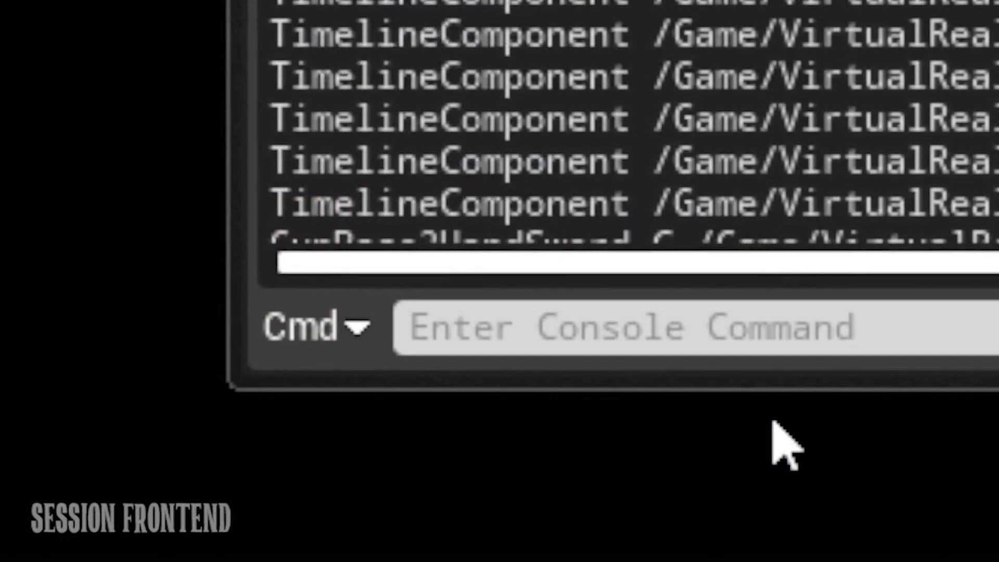
{"action": "left_click", "coordinate": [799, 343]}
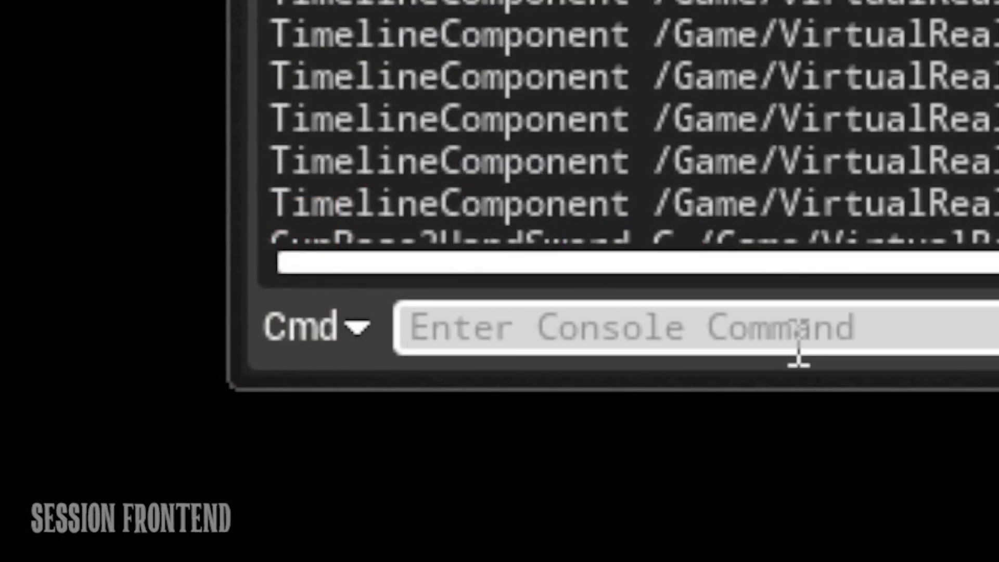
{"action": "type", "text": "stat "}
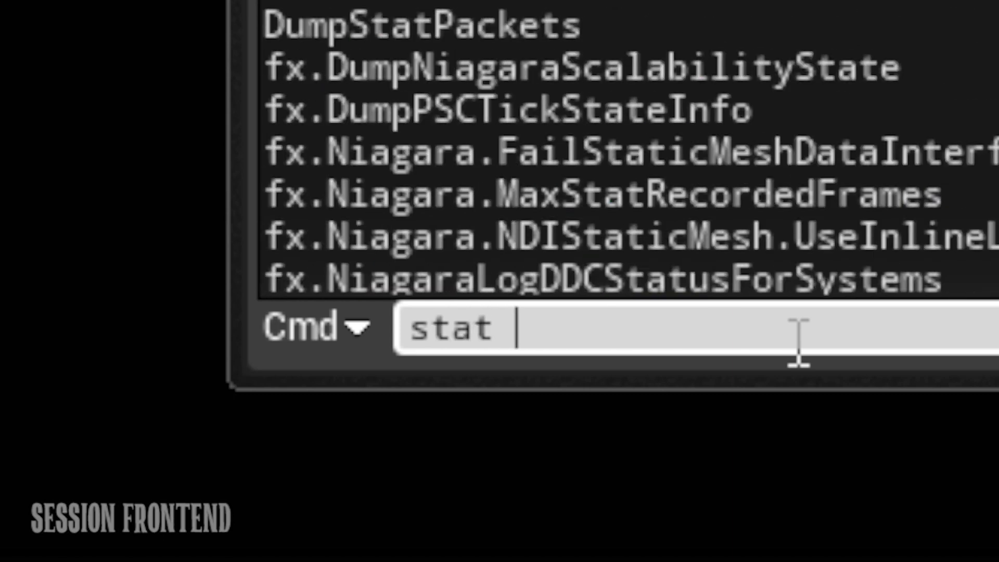
{"action": "type", "text": "startfile"}
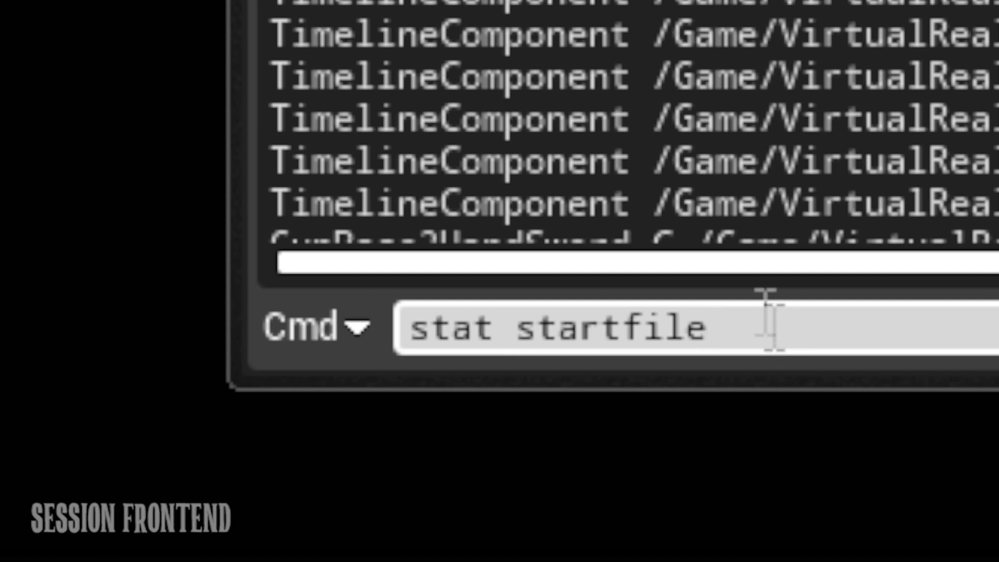
{"action": "left_click_drag", "start_coordinate": [735, 331], "coordinate": [305, 327]}
{"action": "key", "text": "BackSpace"}
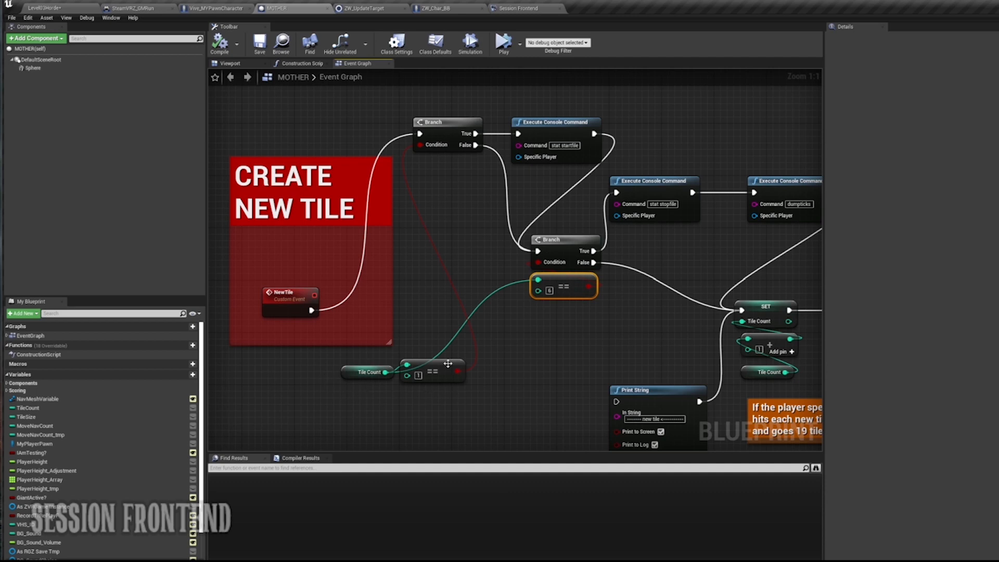
Step: Select the Tile Count variable and the equals 1 comparison that feed the first Branch
{"action": "left_click_drag", "start_coordinate": [320, 357], "coordinate": [502, 345]}
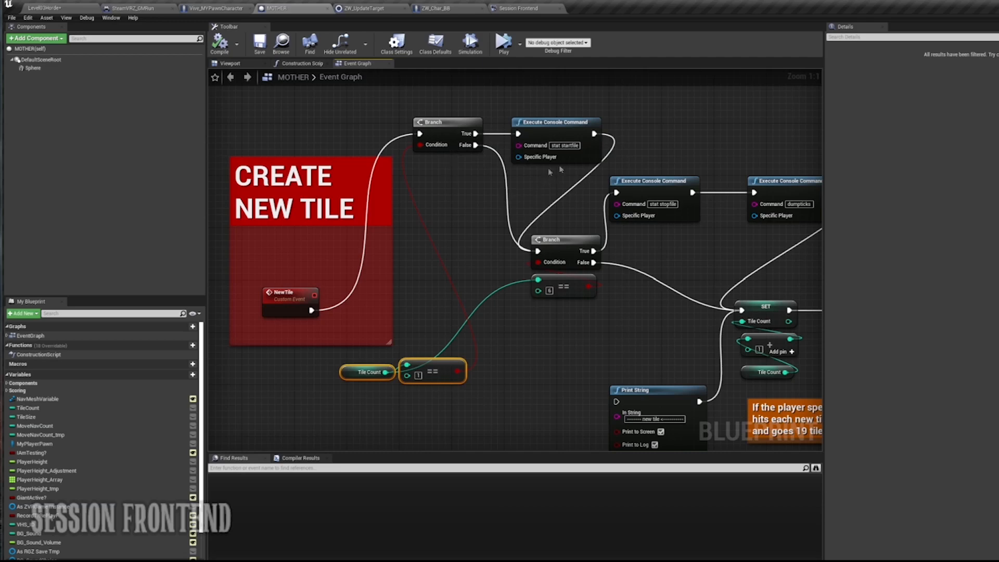
Step: Move the stat startfile command node closer to its Branch and the dumpticks node closer to the stat stopfile node
{"action": "left_click_drag", "start_coordinate": [551, 127], "coordinate": [532, 127]}
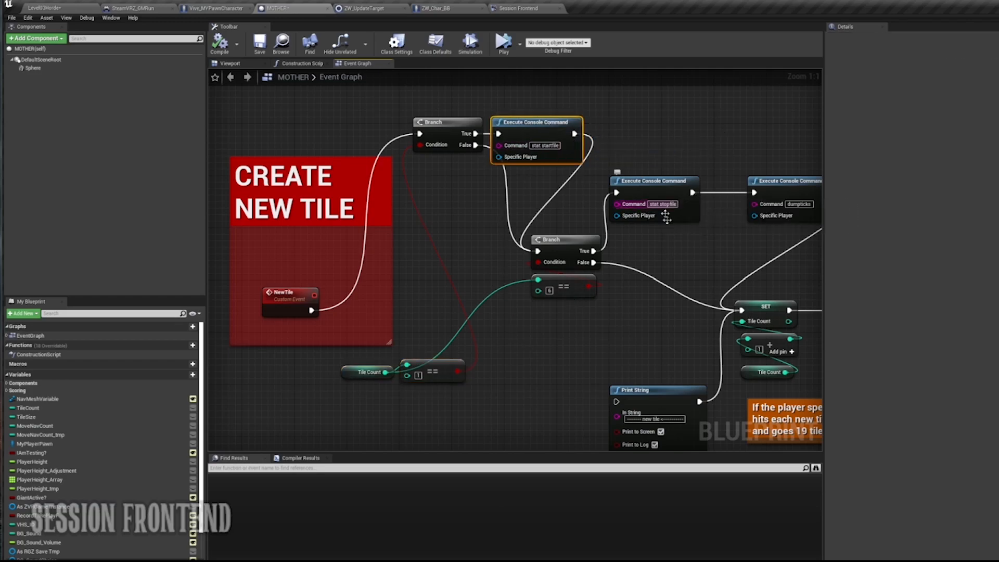
{"action": "right_click_drag", "start_coordinate": [728, 250], "coordinate": [578, 260]}
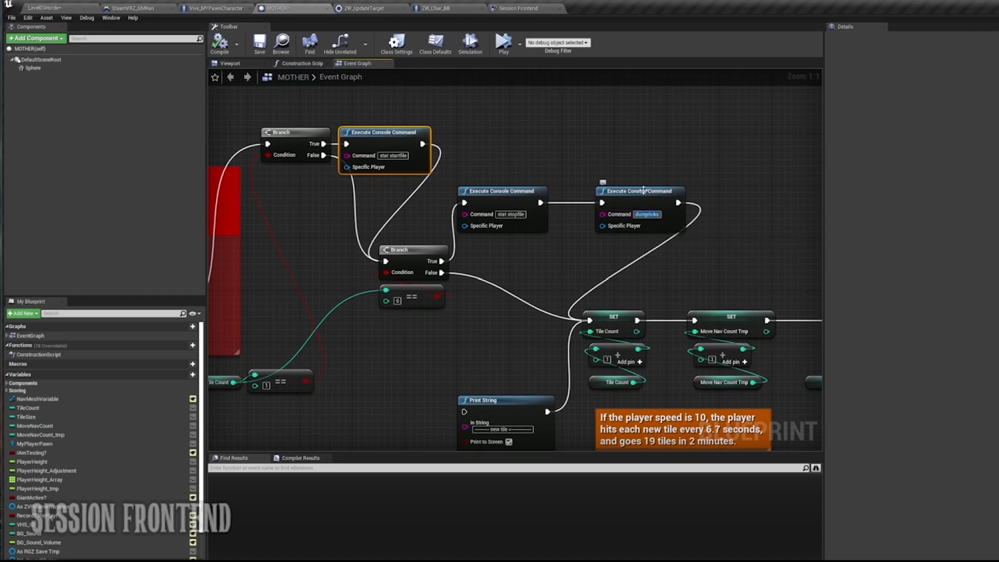
{"action": "left_click_drag", "start_coordinate": [641, 189], "coordinate": [607, 188]}
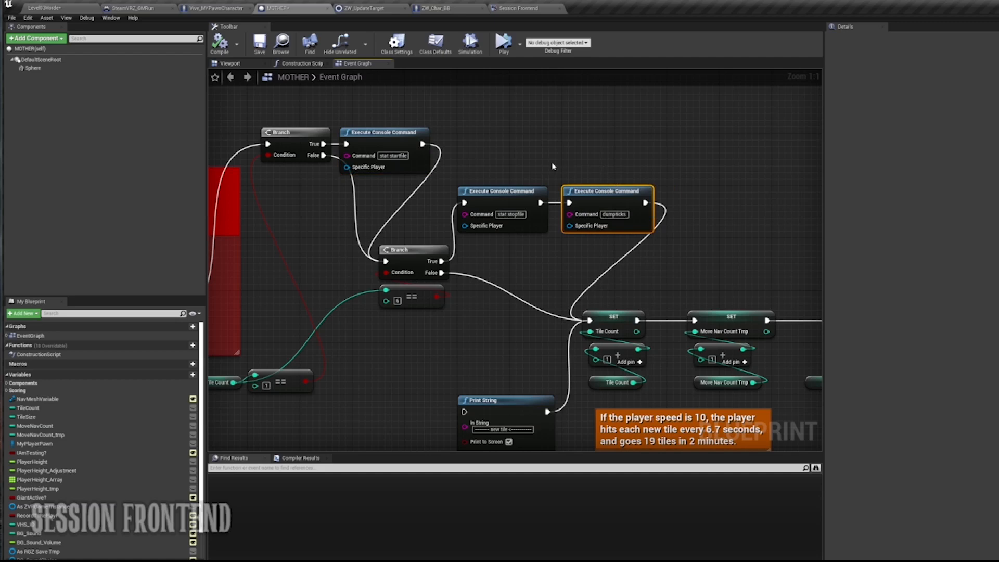
{"action": "left_click_drag", "start_coordinate": [485, 158], "coordinate": [582, 228]}
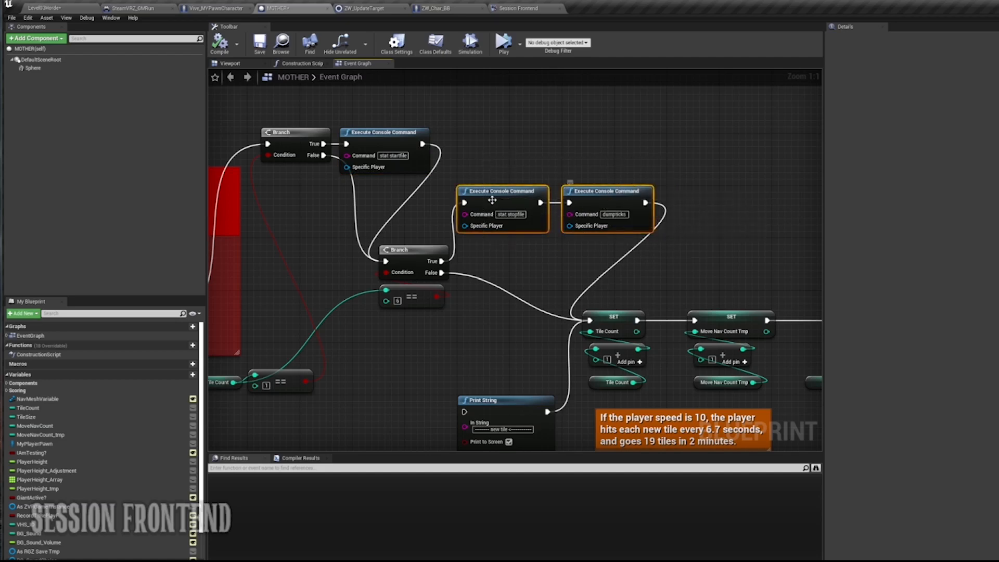
Step: Bring the first Branch with its stat startfile node and the stat stopfile and dumpticks nodes closer together as a compact group
{"action": "left_click_drag", "start_coordinate": [263, 110], "coordinate": [434, 166]}
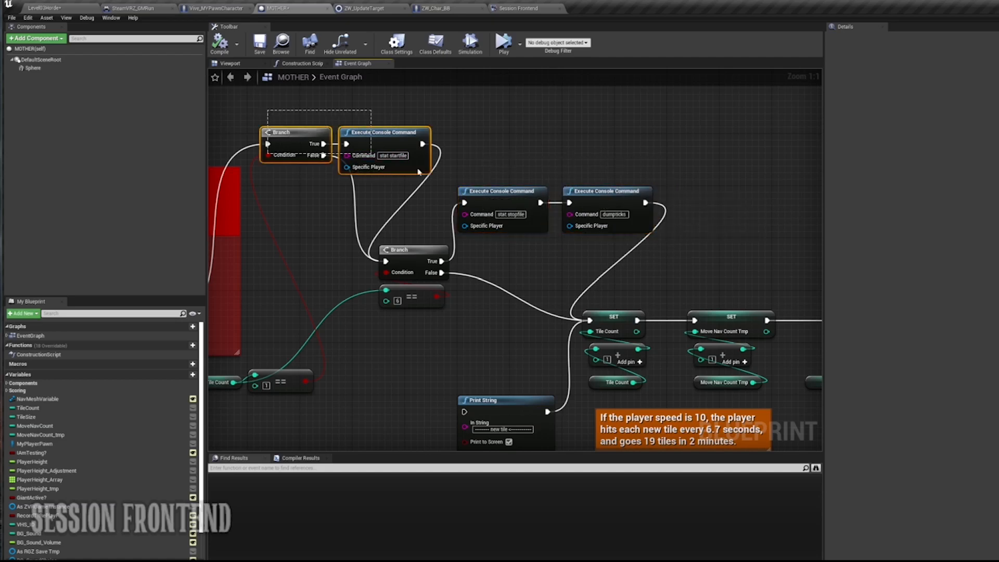
{"action": "left_click_drag", "start_coordinate": [386, 133], "coordinate": [424, 133]}
{"action": "left_click_drag", "start_coordinate": [517, 175], "coordinate": [641, 247]}
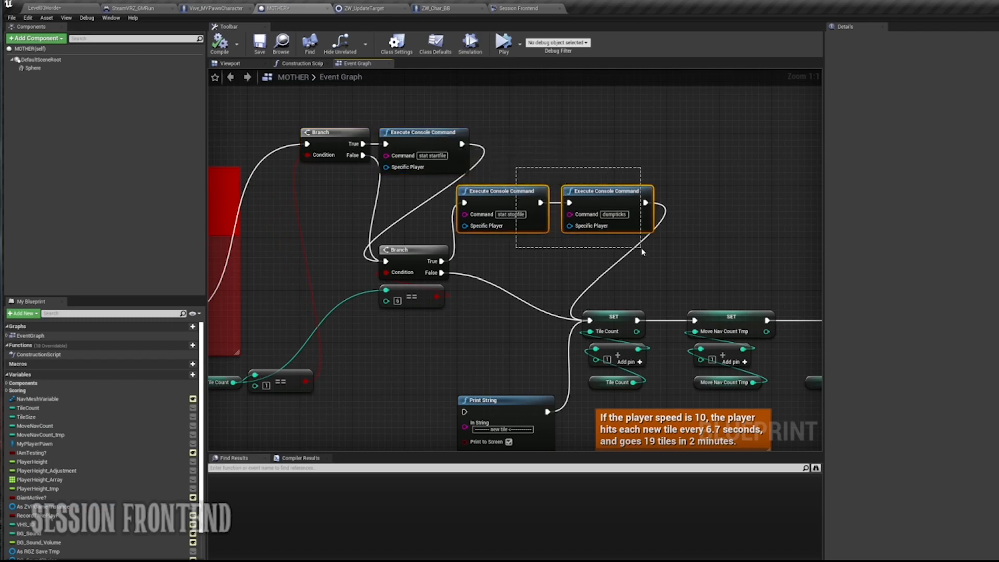
{"action": "left_click_drag", "start_coordinate": [625, 195], "coordinate": [539, 196]}
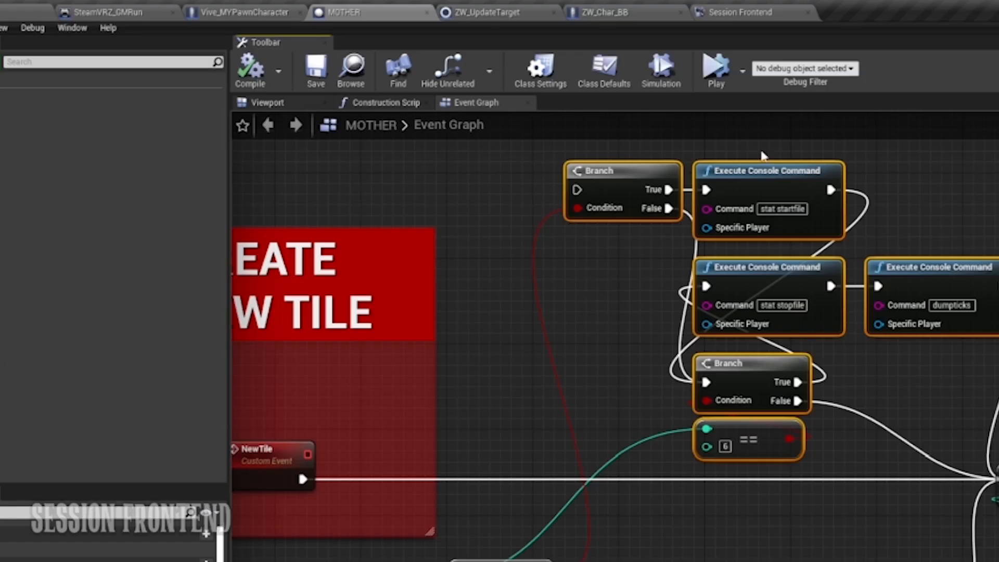
Step: Switch to the Session Frontend profiler and browse to the project's UnrealStats folder for a capture to load
{"action": "left_click", "coordinate": [744, 16]}
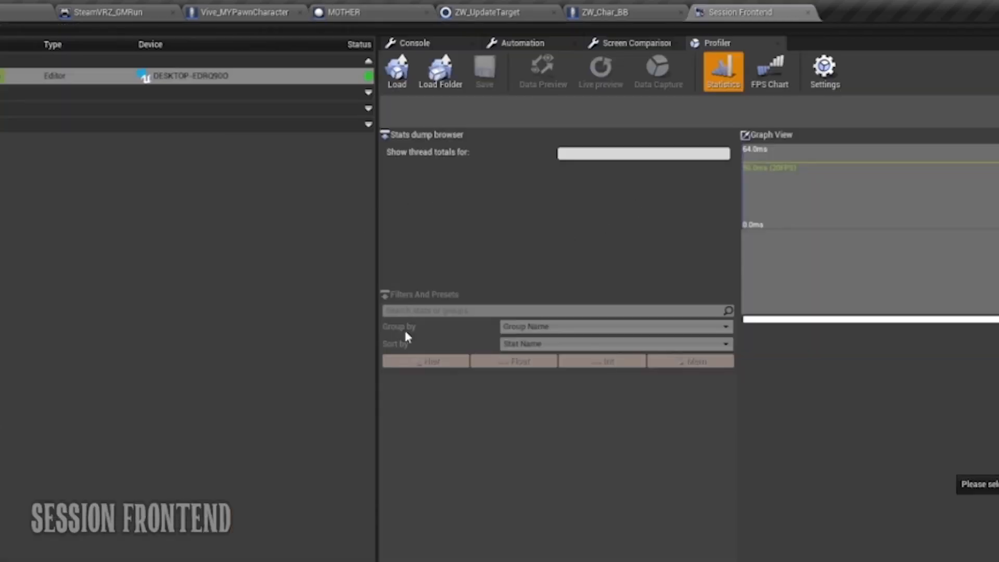
{"action": "left_click", "coordinate": [395, 78]}
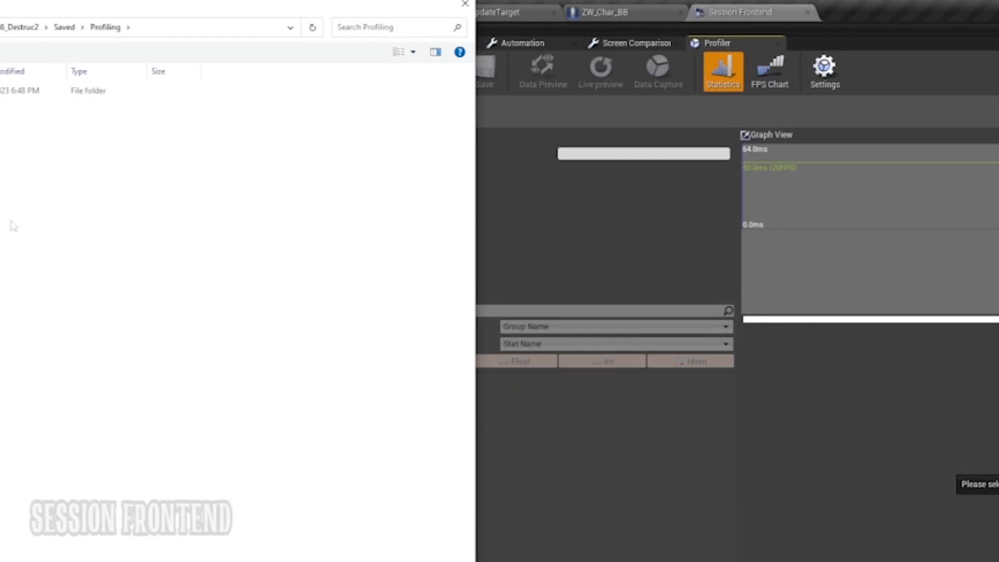
{"action": "left_click_drag", "start_coordinate": [0, 9], "coordinate": [128, 24]}
{"action": "double_click", "coordinate": [52, 106]}
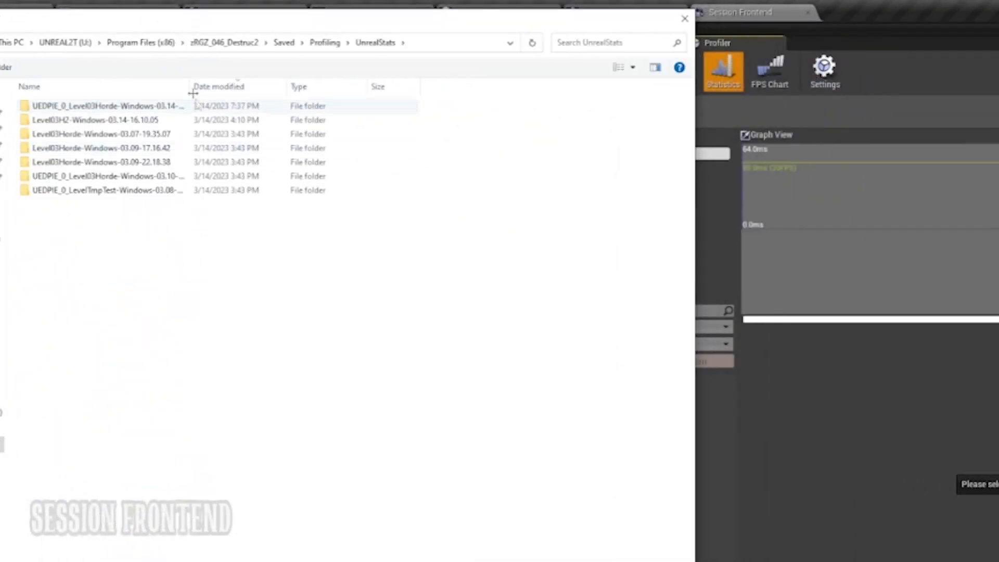
Step: Sort the capture folders by modification date, newest first, and widen the Name column to fit the full folder names
{"action": "left_click", "coordinate": [254, 88]}
{"action": "left_click", "coordinate": [254, 89]}
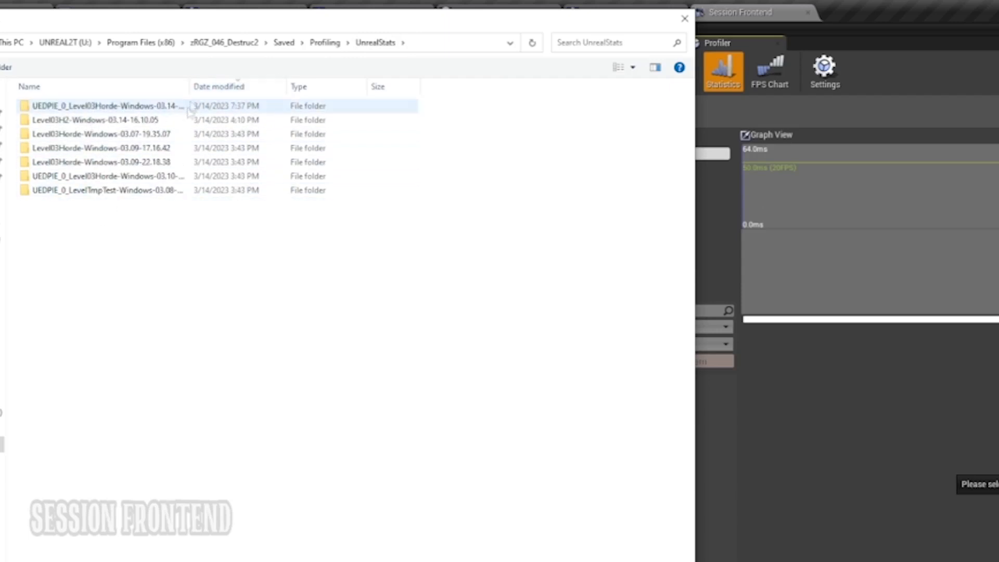
{"action": "left_click_drag", "start_coordinate": [189, 86], "coordinate": [310, 86]}
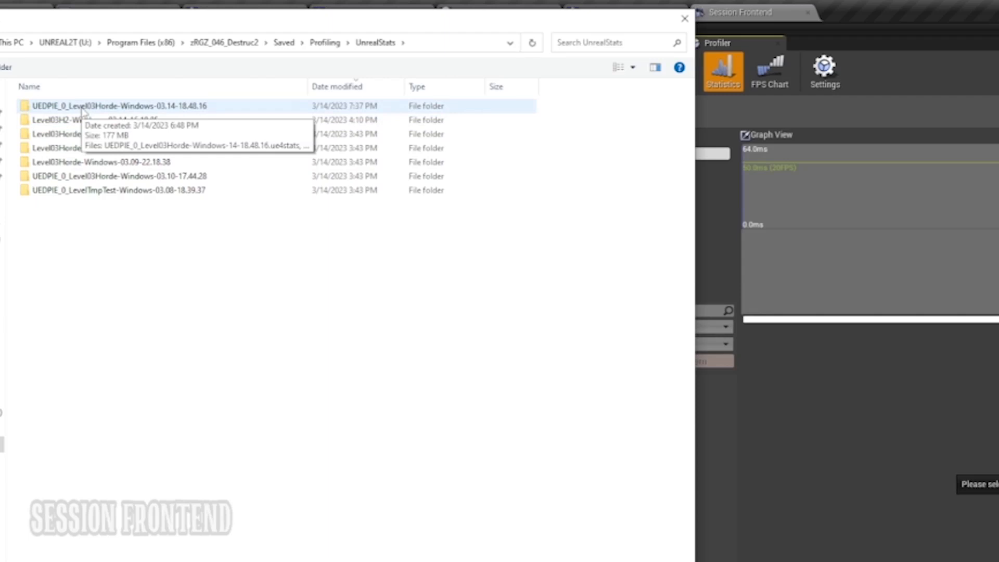
Step: Load the stats capture UEDPIE_0_Level03Horde-Windows-10-19.41.31 from the UEDPIE_0_Level03Horde-Windows-03.10-17.44.28 folder
{"action": "double_click", "coordinate": [83, 107]}
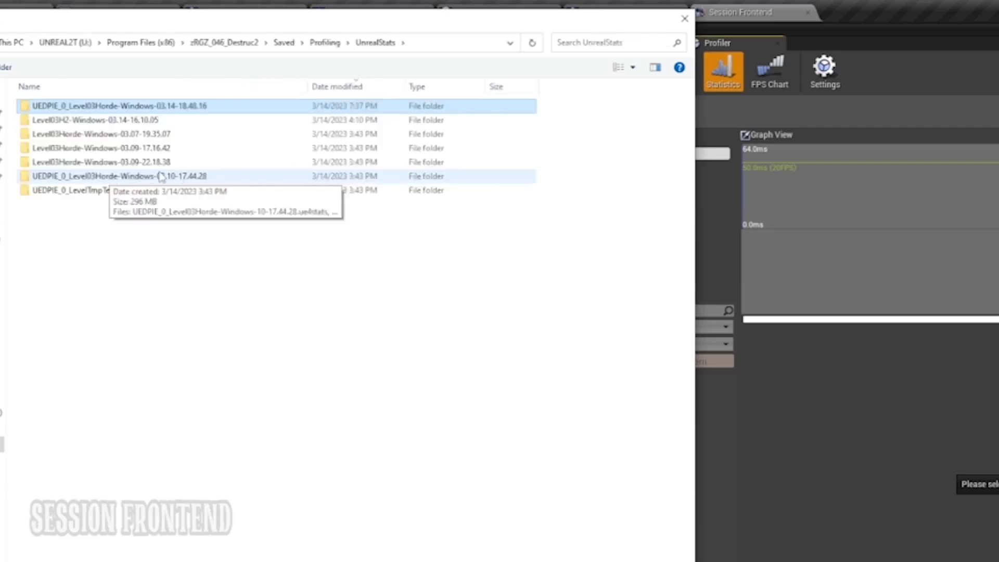
{"action": "double_click", "coordinate": [118, 177]}
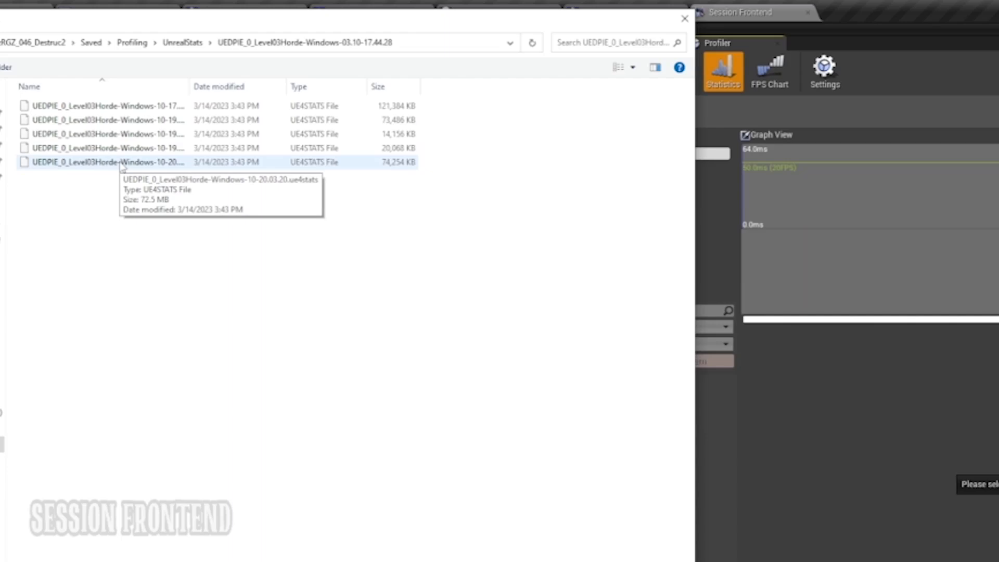
{"action": "double_click", "coordinate": [123, 148]}
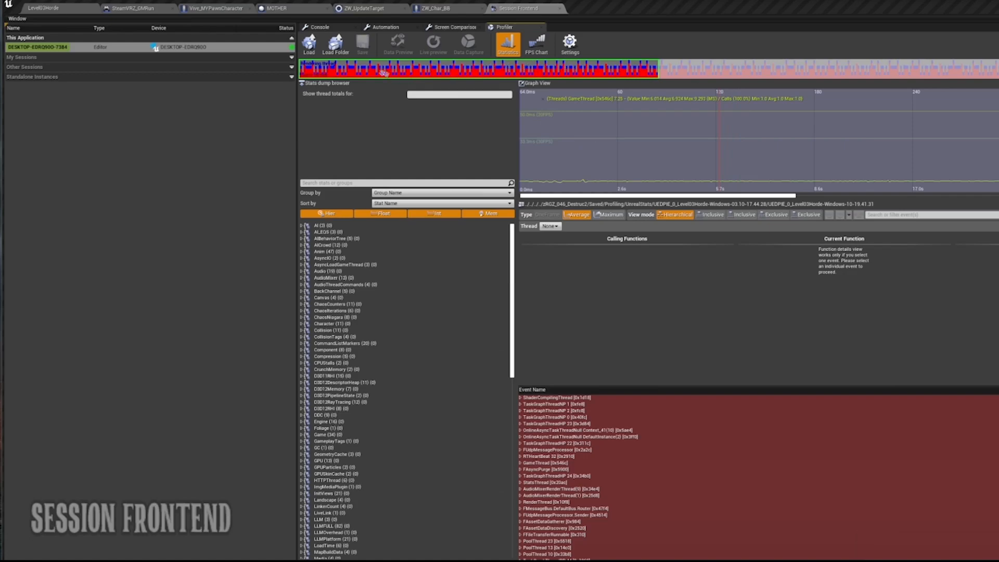
Step: Shift the displayed capture range to span the 39.3s to 70.7s marks and enlarge the event list
{"action": "mouse_move", "coordinate": [467, 70]}
{"action": "left_mouse_down"}
{"action": "mouse_move", "coordinate": [742, 67]}
{"action": "mouse_move", "coordinate": [448, 70]}
{"action": "left_mouse_up"}
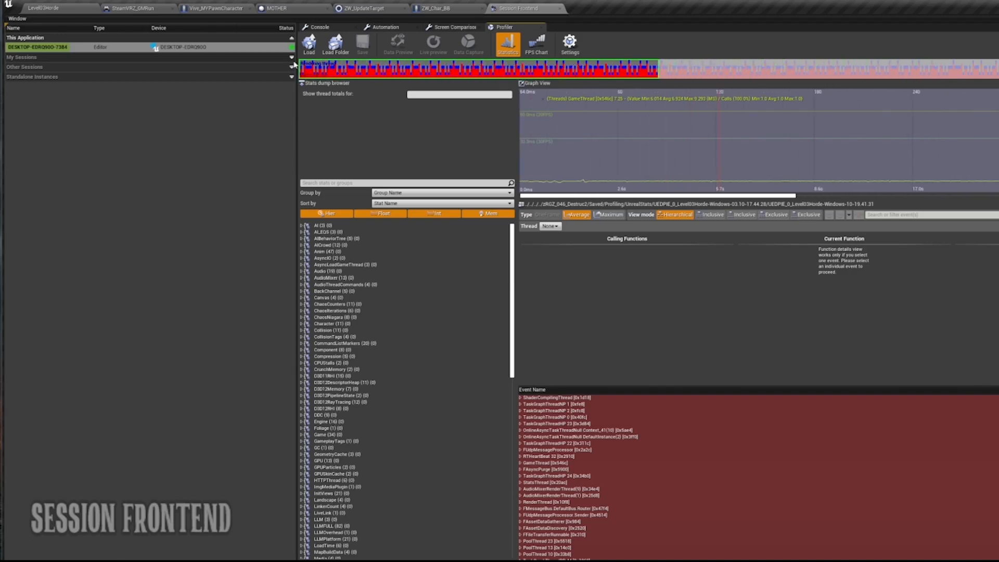
{"action": "left_click_drag", "start_coordinate": [617, 73], "coordinate": [895, 68]}
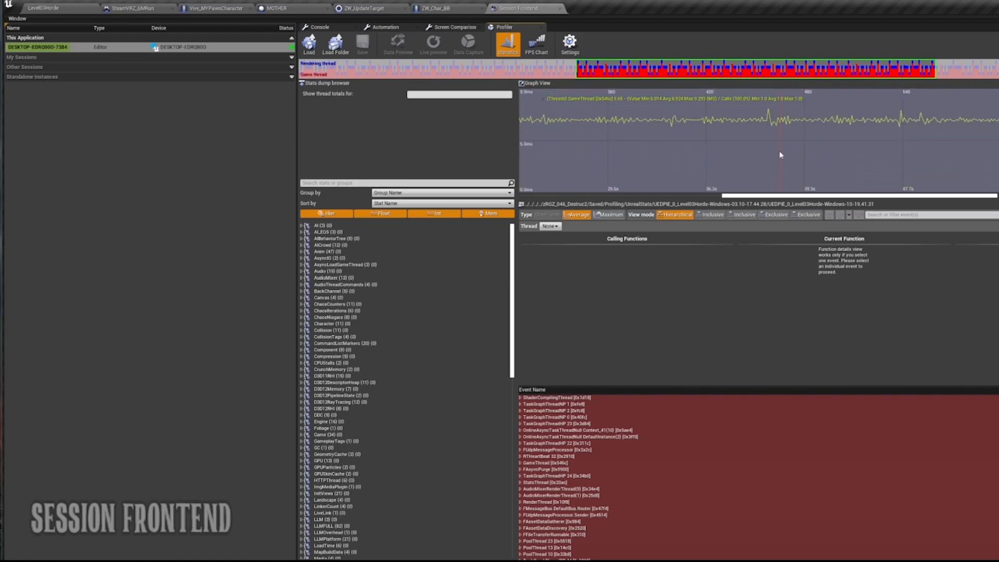
{"action": "left_click_drag", "start_coordinate": [756, 70], "coordinate": [850, 69]}
{"action": "left_click_drag", "start_coordinate": [861, 386], "coordinate": [864, 297]}
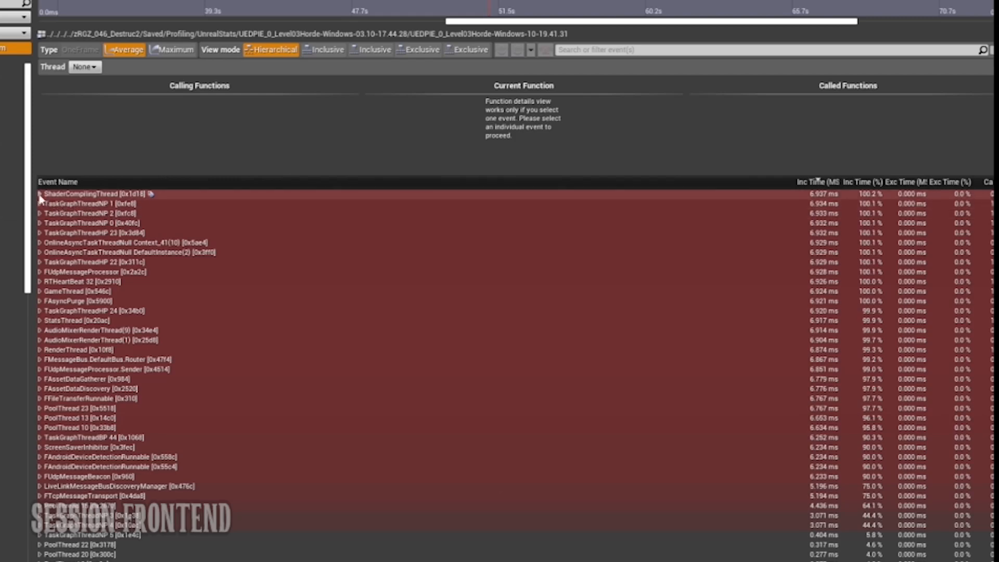
Step: Expand ShaderCompilingThread and the TaskGraphThreadNP 1, 2 and 0 threads down to their CPU Stall events
{"action": "double_click", "coordinate": [541, 310]}
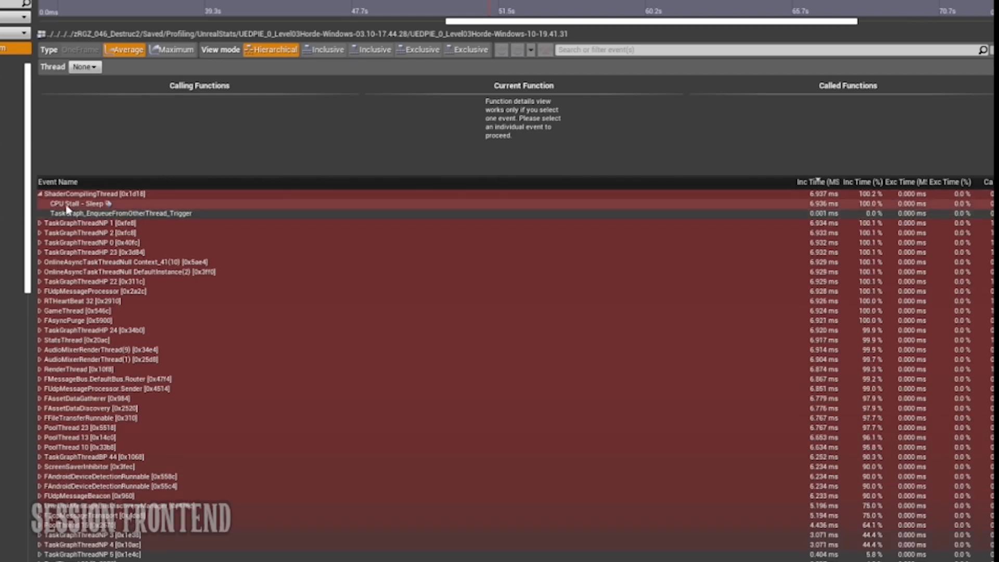
{"action": "double_click", "coordinate": [78, 222]}
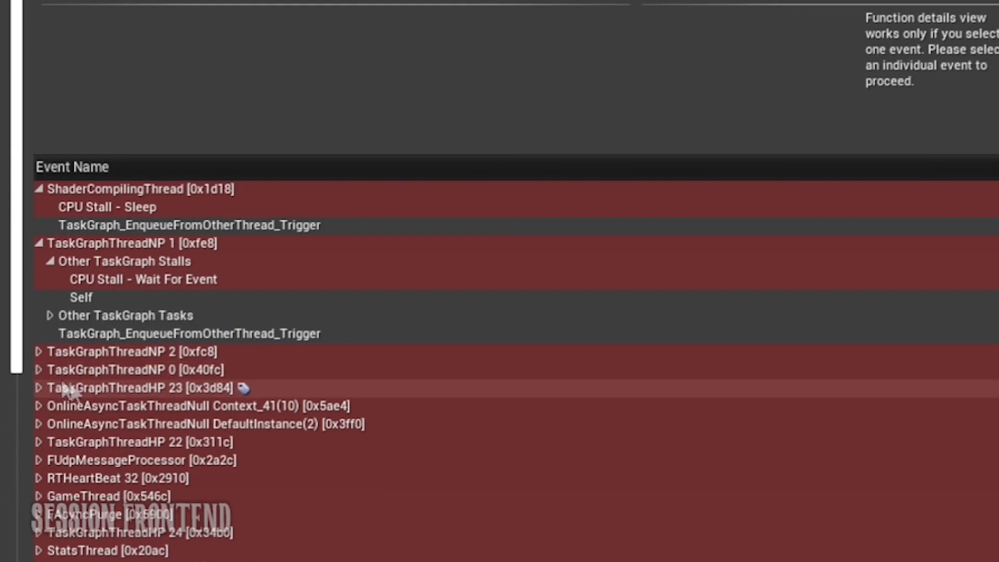
{"action": "left_click", "coordinate": [40, 352]}
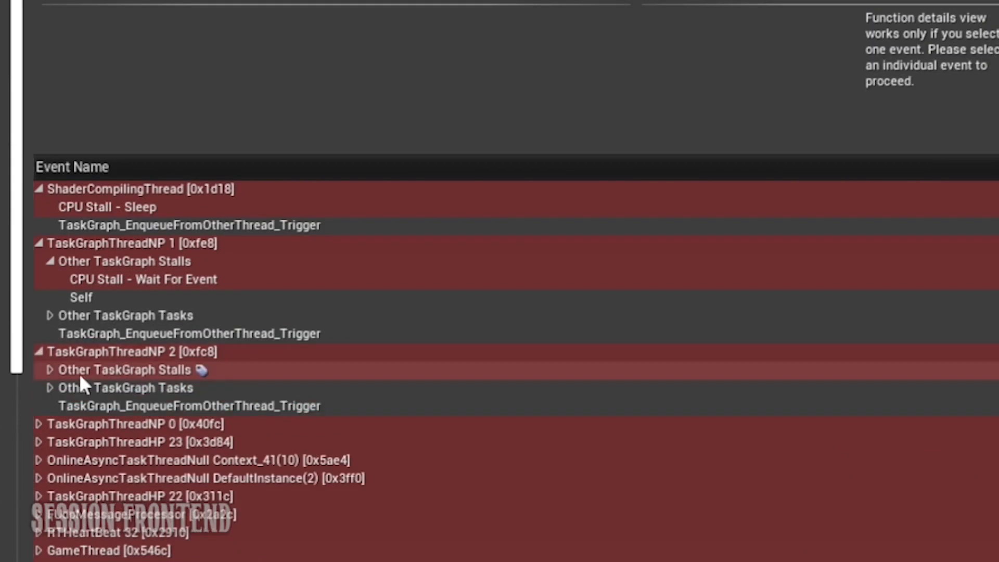
{"action": "left_click", "coordinate": [51, 368]}
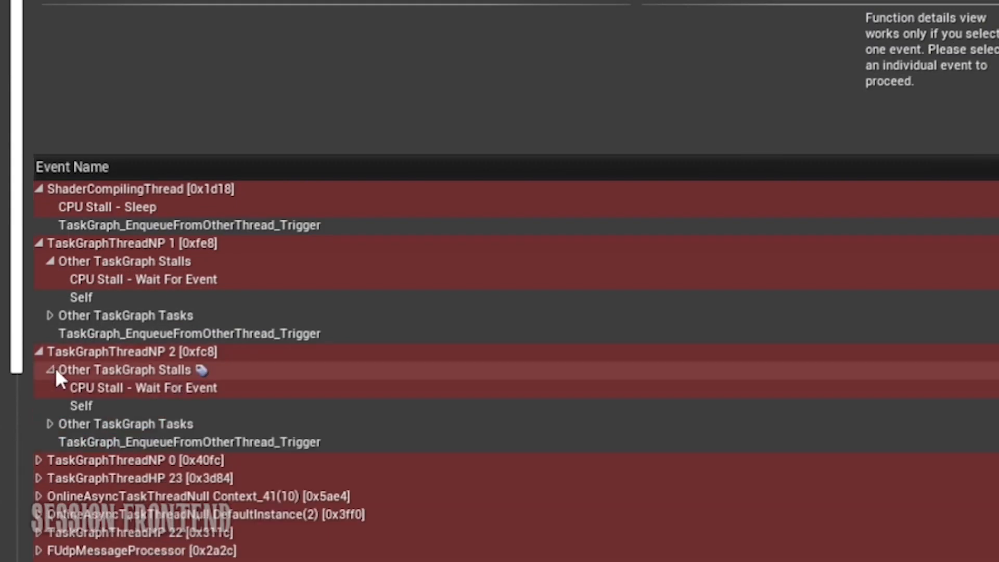
{"action": "left_click", "coordinate": [39, 459]}
{"action": "left_click", "coordinate": [52, 478]}
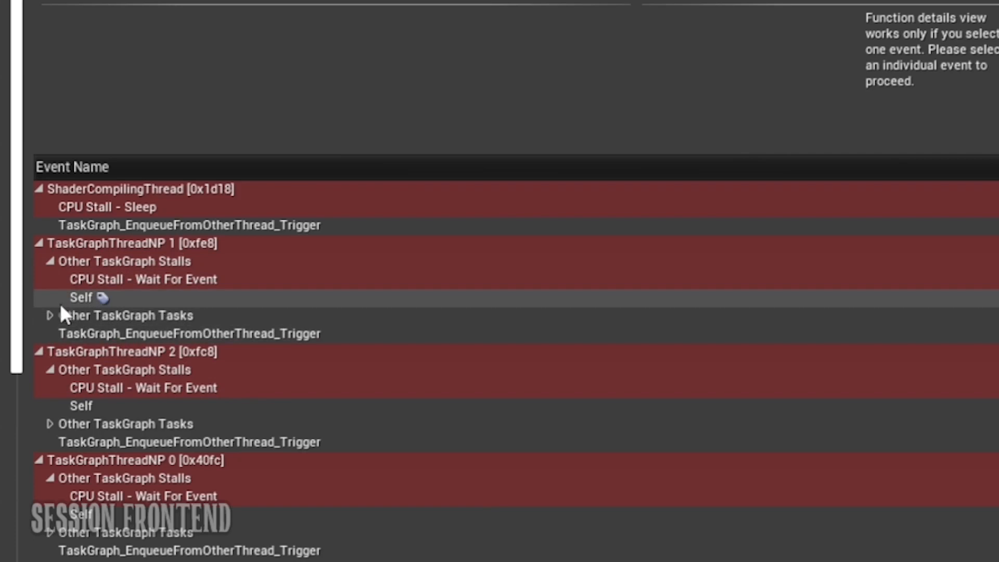
Step: Inspect the calling and called functions of TaskGraphThreadNP 1's Self event and TaskGraphThreadNP 2's Other TaskGraph Tasks
{"action": "left_click", "coordinate": [82, 298]}
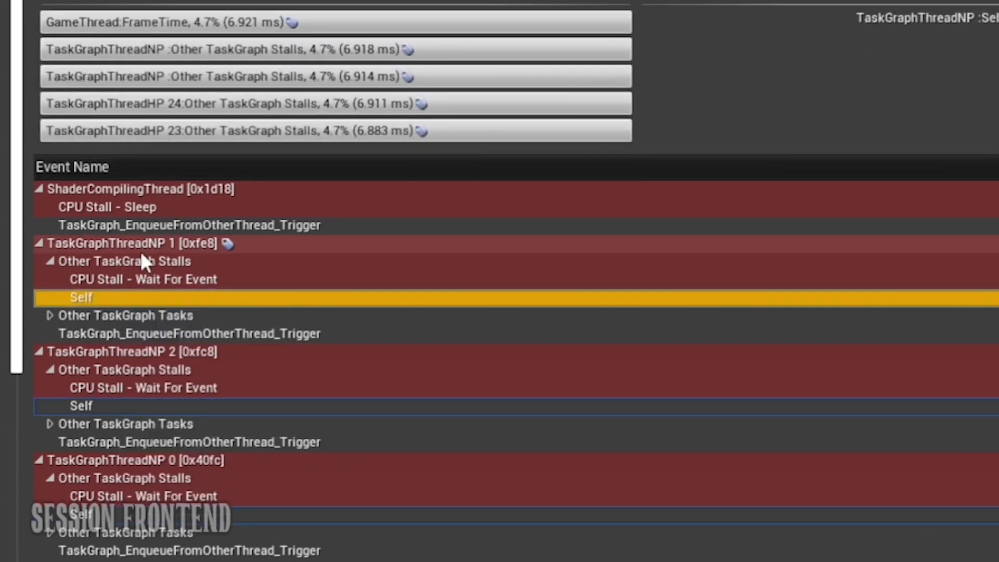
{"action": "mouse_move", "coordinate": [104, 295]}
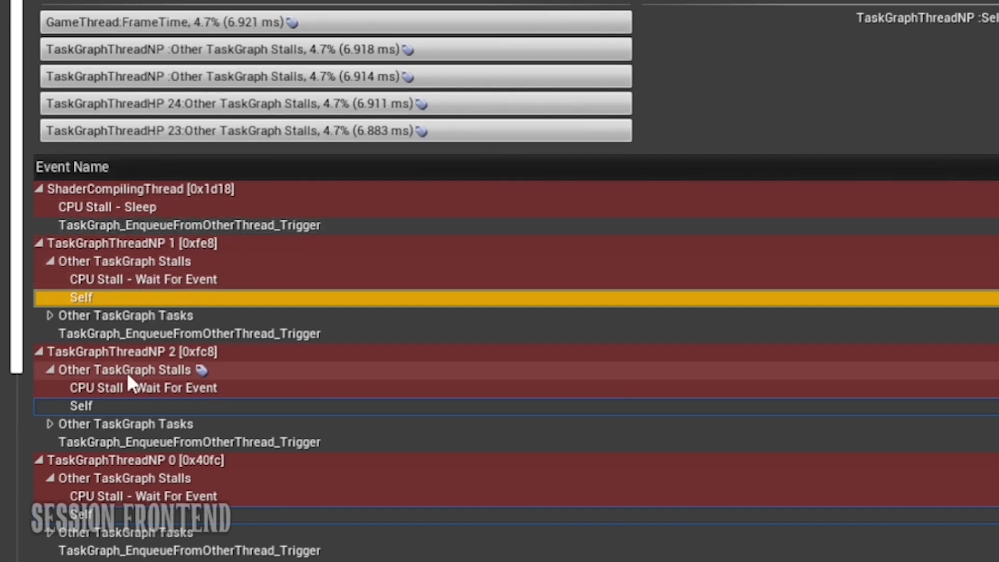
{"action": "left_click", "coordinate": [115, 423]}
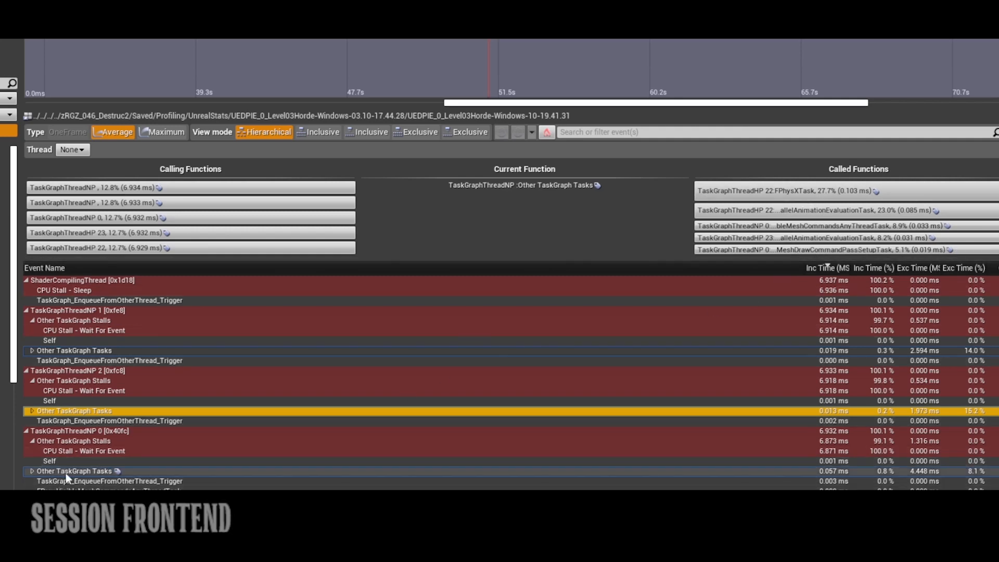
{"action": "scroll", "coordinate": [173, 431], "scroll_direction": "down", "scroll_amount": 1}
{"action": "scroll", "coordinate": [174, 431], "scroll_direction": "up", "scroll_amount": 1}
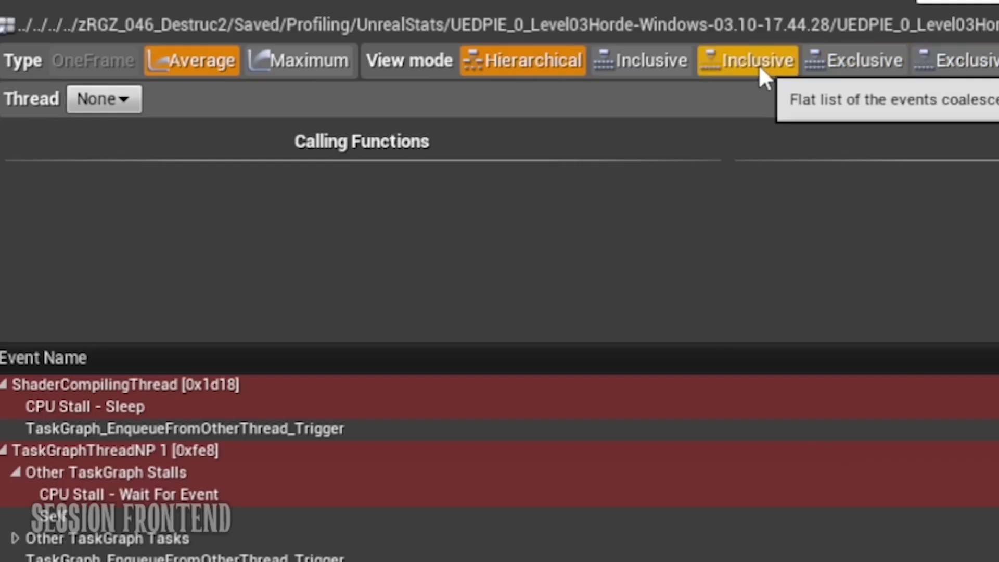
Step: Compare the coalesced Inclusive view with Hierarchical, and expand Other TaskGraph Tasks under TaskGraphThreadNP 1 through BuildMeshDrawCommandPrimitiveIdBuffer
{"action": "left_click", "coordinate": [746, 57]}
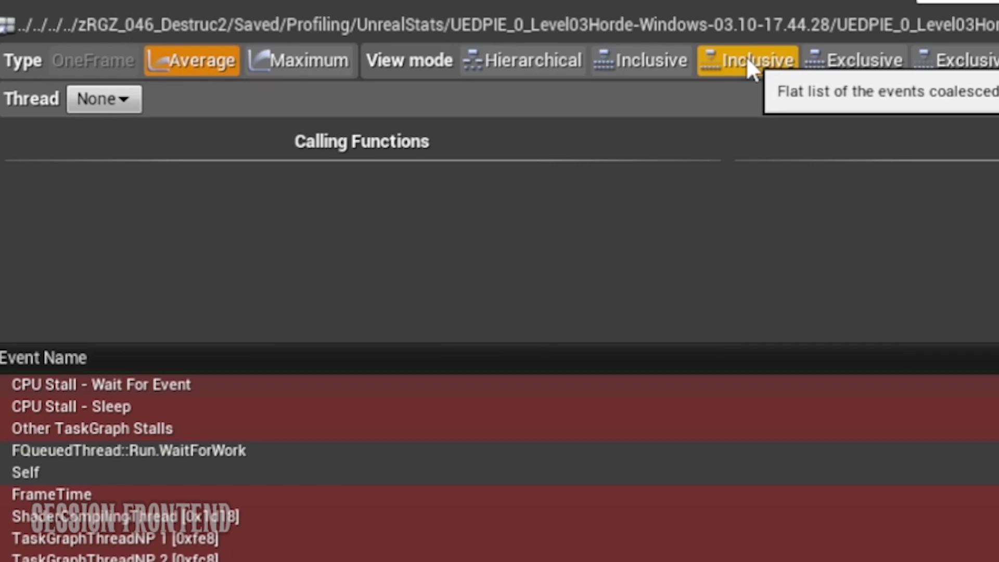
{"action": "left_click", "coordinate": [518, 60]}
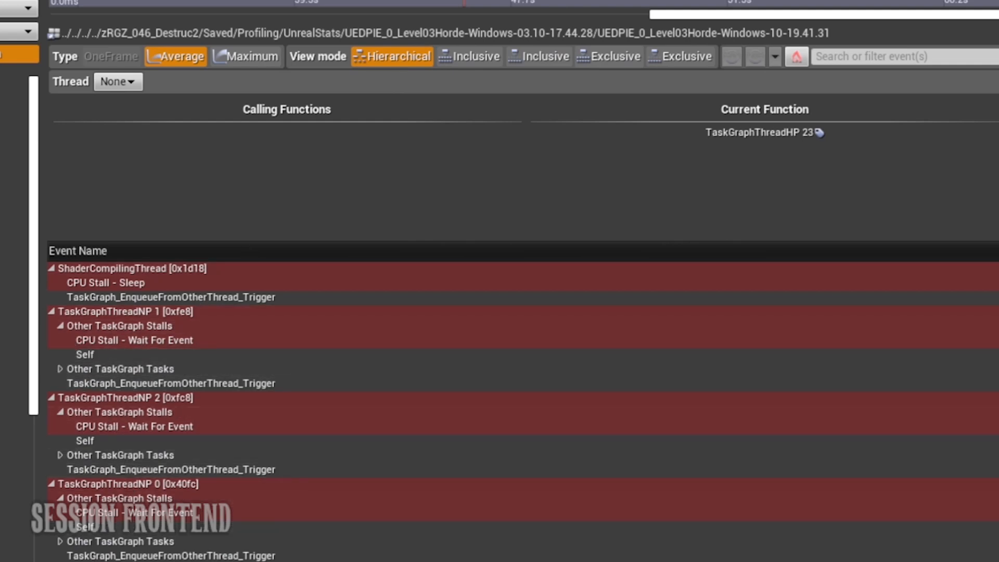
{"action": "left_click", "coordinate": [59, 368]}
{"action": "left_click", "coordinate": [69, 384]}
{"action": "left_click", "coordinate": [79, 412]}
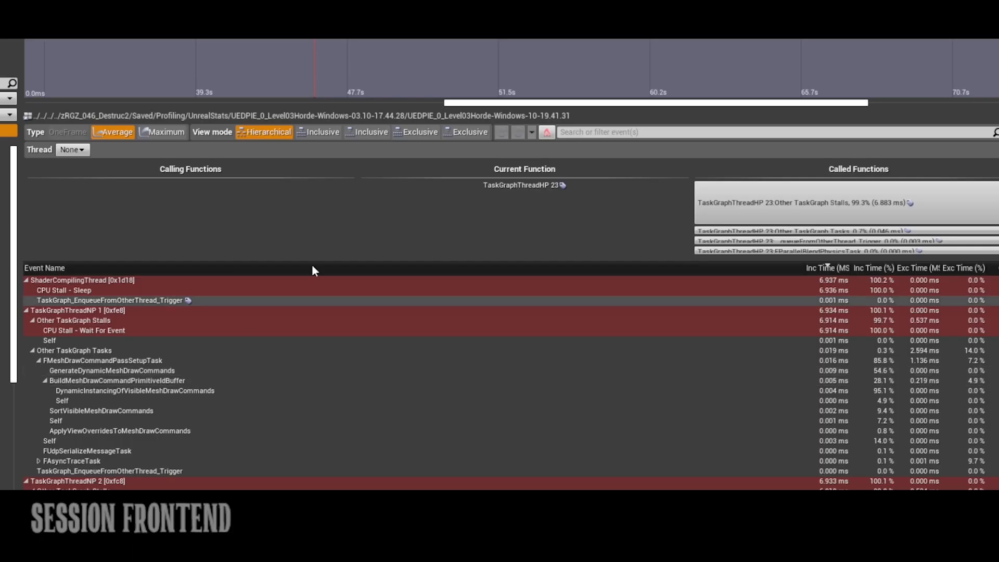
Step: List the events in the coalesced Inclusive view and inspect the functions related to the GraspingHand_C InversePhysicsSkeletalMeshComponent event
{"action": "left_click", "coordinate": [538, 58]}
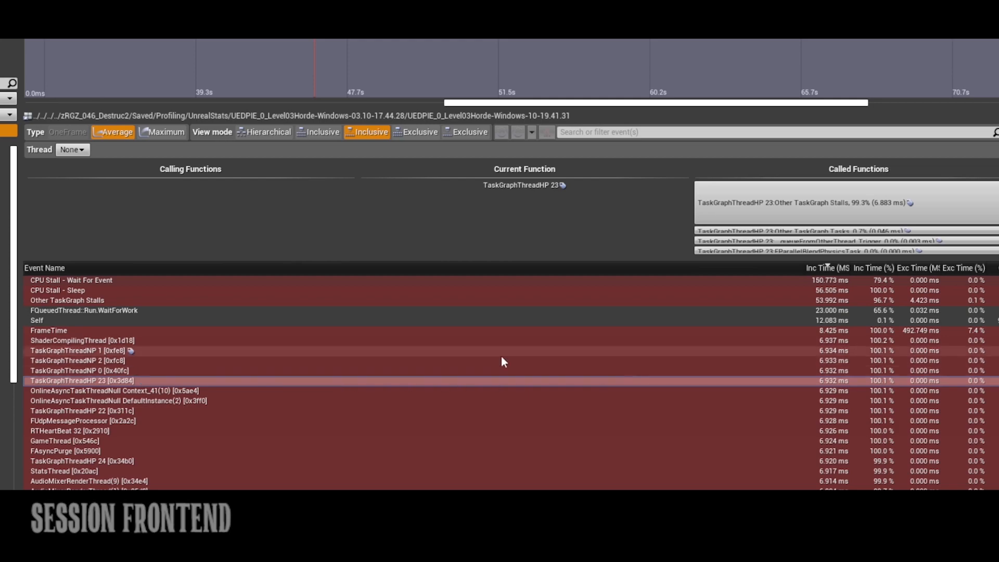
{"action": "scroll", "coordinate": [502, 358], "scroll_direction": "down", "scroll_amount": 3}
{"action": "scroll", "coordinate": [502, 358], "scroll_direction": "down", "scroll_amount": 15}
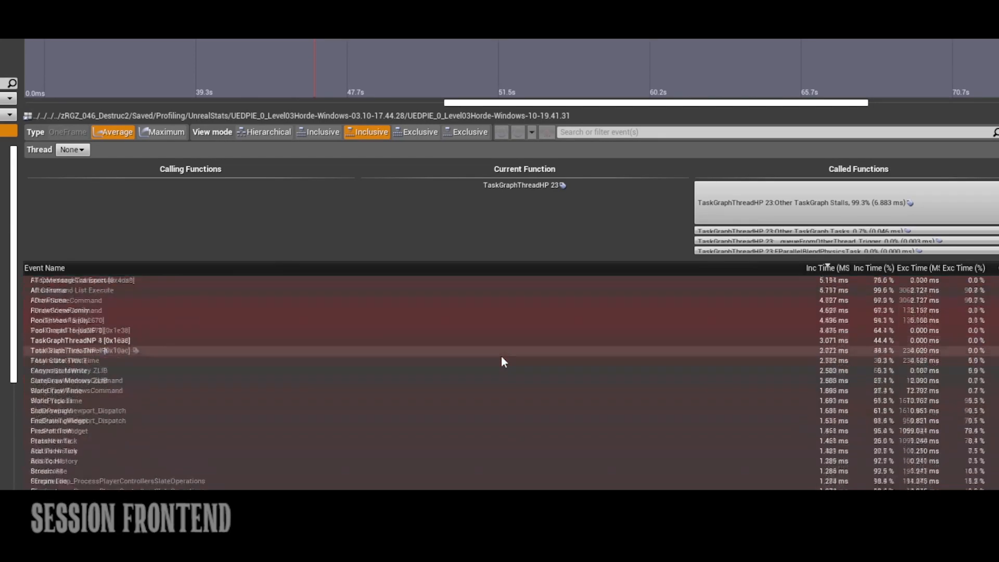
{"action": "scroll", "coordinate": [501, 358], "scroll_direction": "down", "scroll_amount": 5}
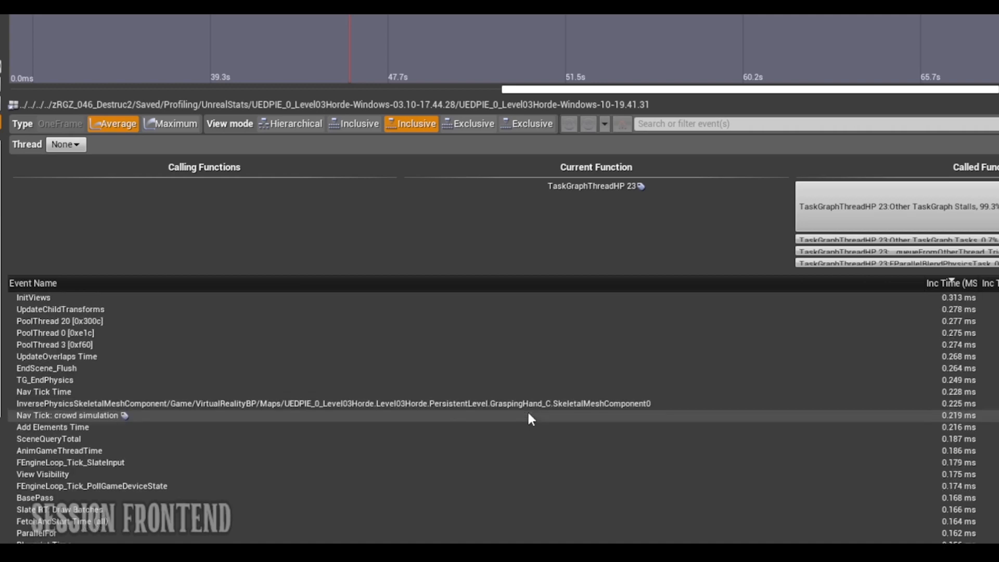
{"action": "scroll", "coordinate": [526, 419], "scroll_direction": "down", "scroll_amount": 1}
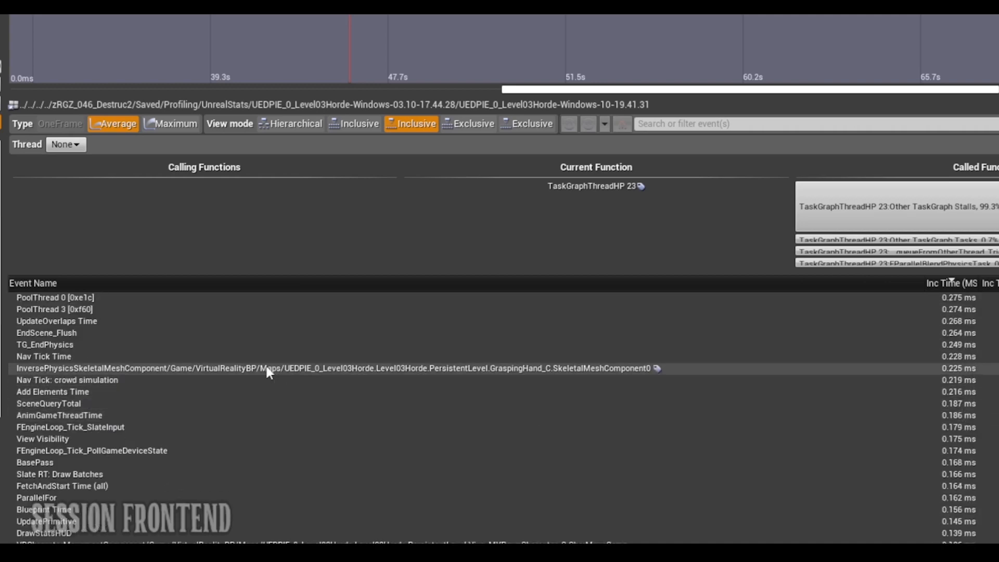
{"action": "left_click", "coordinate": [491, 370]}
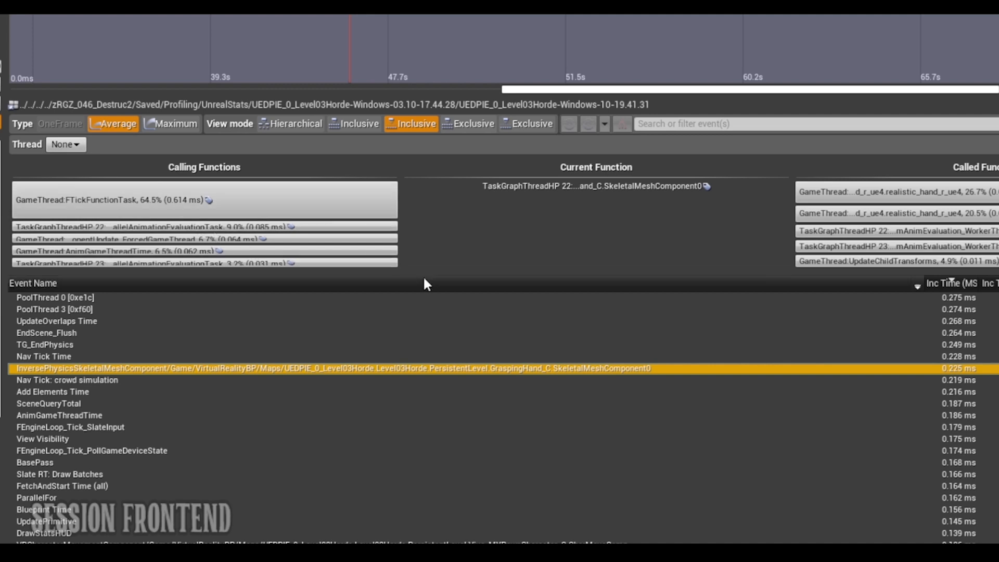
Step: Enlarge the function call area and inspect the functions related to Vive_MYPawnCharacter_C's CharMoveComp and Left Grip Motion Controller events
{"action": "left_click_drag", "start_coordinate": [433, 275], "coordinate": [408, 319]}
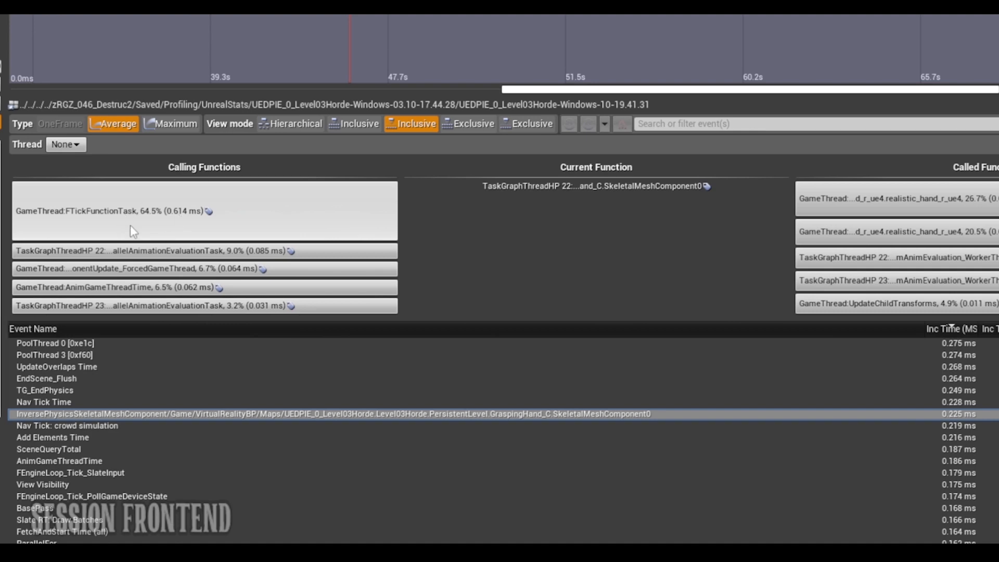
{"action": "scroll", "coordinate": [453, 474], "scroll_direction": "down", "scroll_amount": 1}
{"action": "scroll", "coordinate": [451, 479], "scroll_direction": "down", "scroll_amount": 5}
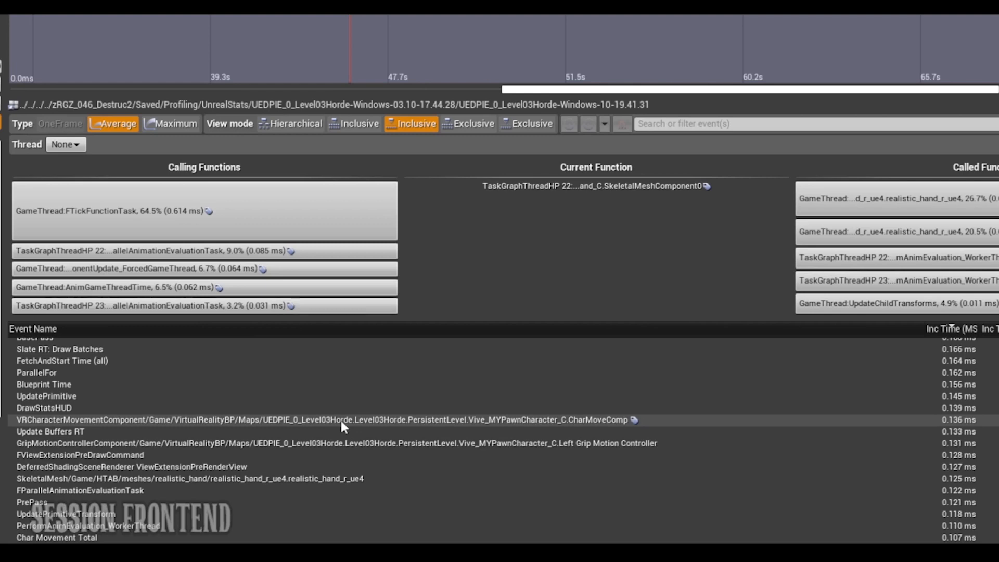
{"action": "left_click", "coordinate": [523, 419]}
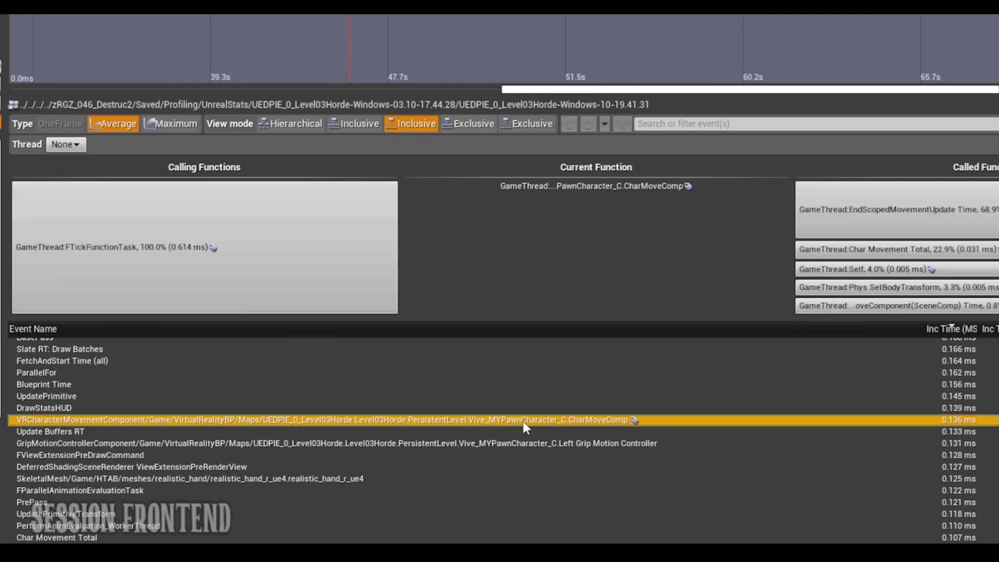
{"action": "left_click", "coordinate": [494, 446]}
{"action": "scroll", "coordinate": [491, 450], "scroll_direction": "down", "scroll_amount": 2}
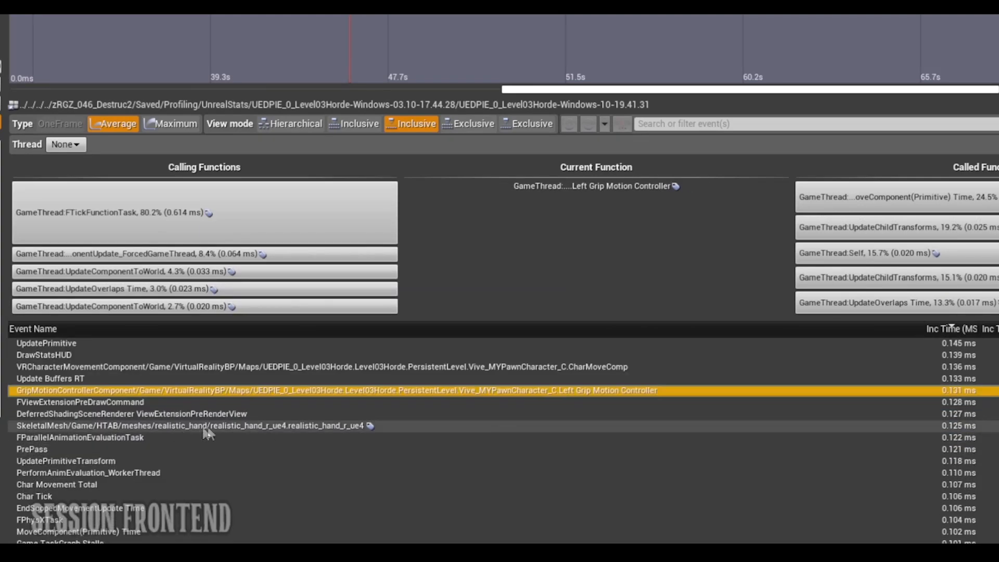
Step: Inspect the functions related to the realistic_hand_r_ue4 SkeletalMesh, Char Movement Total and Char Tick events
{"action": "left_click", "coordinate": [260, 427]}
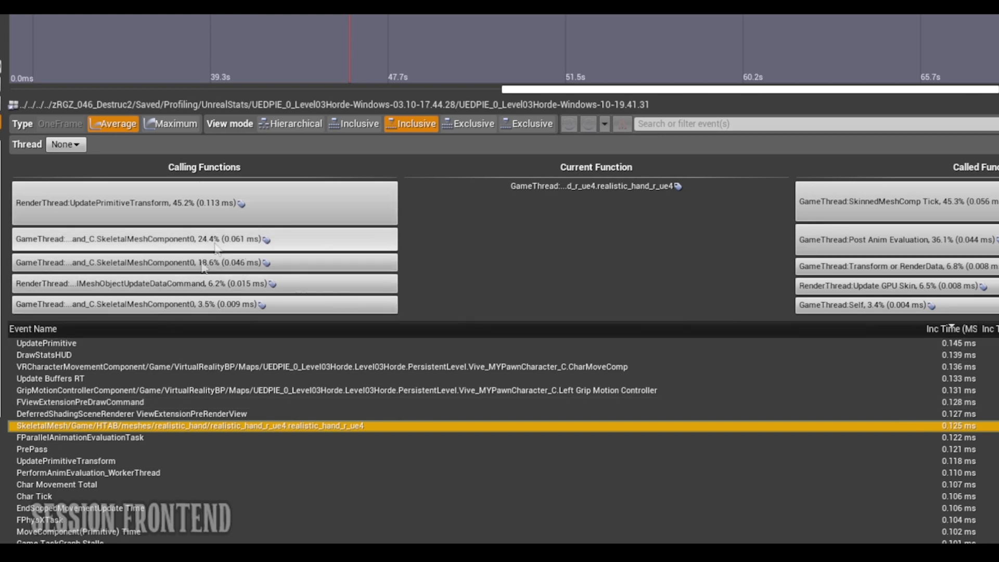
{"action": "scroll", "coordinate": [364, 416], "scroll_direction": "down", "scroll_amount": 3}
{"action": "scroll", "coordinate": [288, 407], "scroll_direction": "down", "scroll_amount": 2}
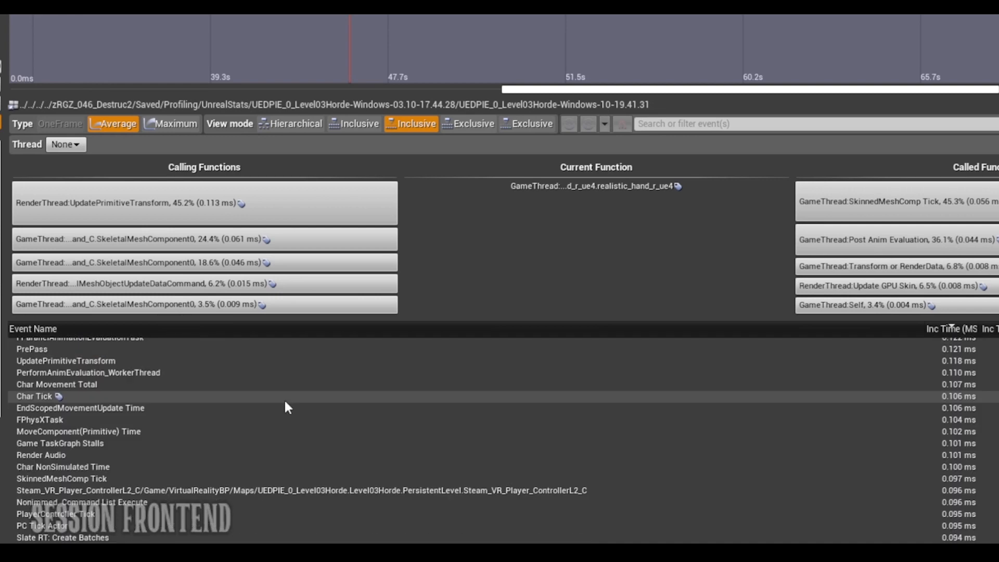
{"action": "left_click", "coordinate": [64, 386]}
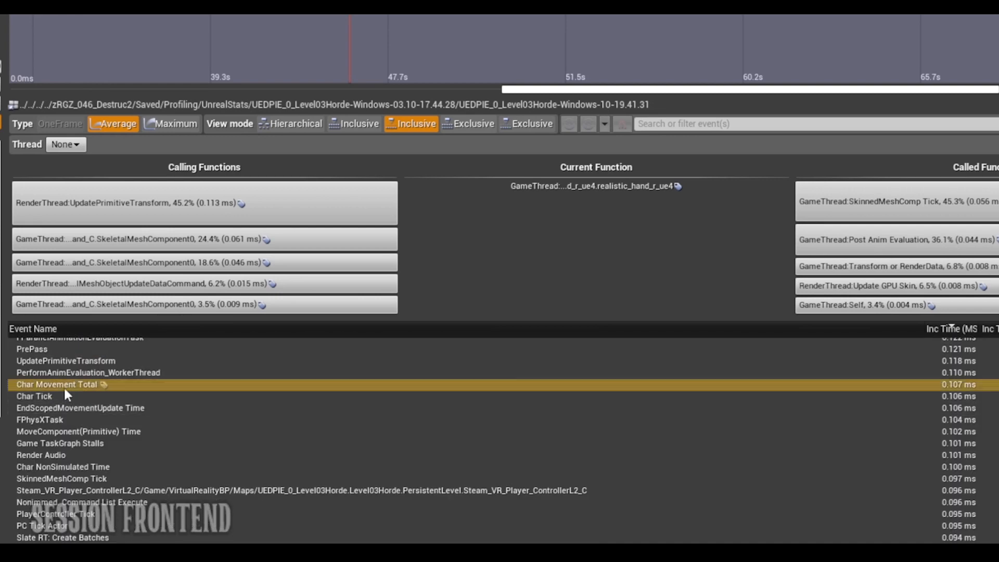
{"action": "left_click", "coordinate": [36, 397]}
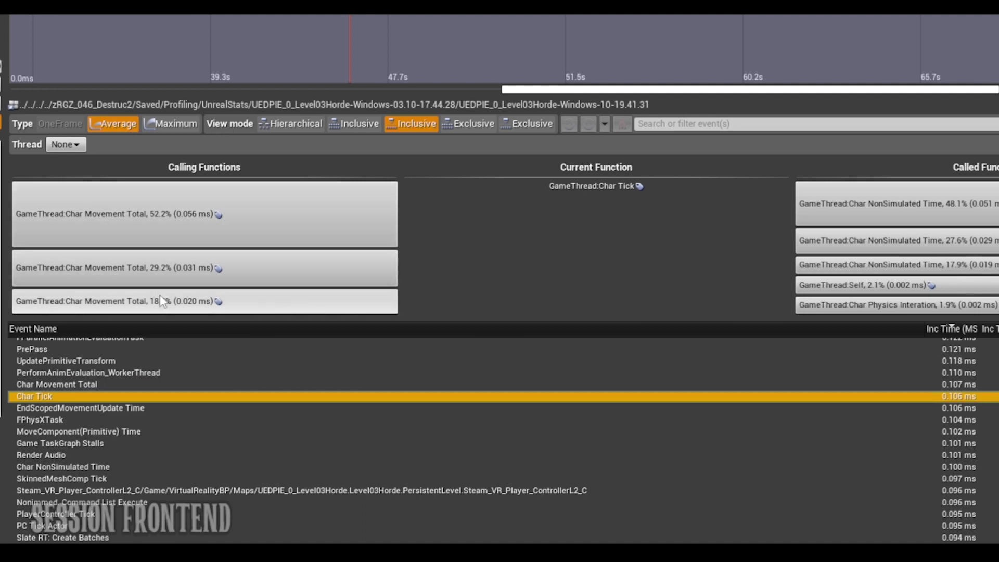
Step: Inspect the functions related to the Steam_VR_Player_ControllerL2_C and ExecuteUbergraph_Vive_MYPawnCharacter events
{"action": "scroll", "coordinate": [412, 457], "scroll_direction": "down", "scroll_amount": 2}
{"action": "scroll", "coordinate": [412, 463], "scroll_direction": "down", "scroll_amount": 2}
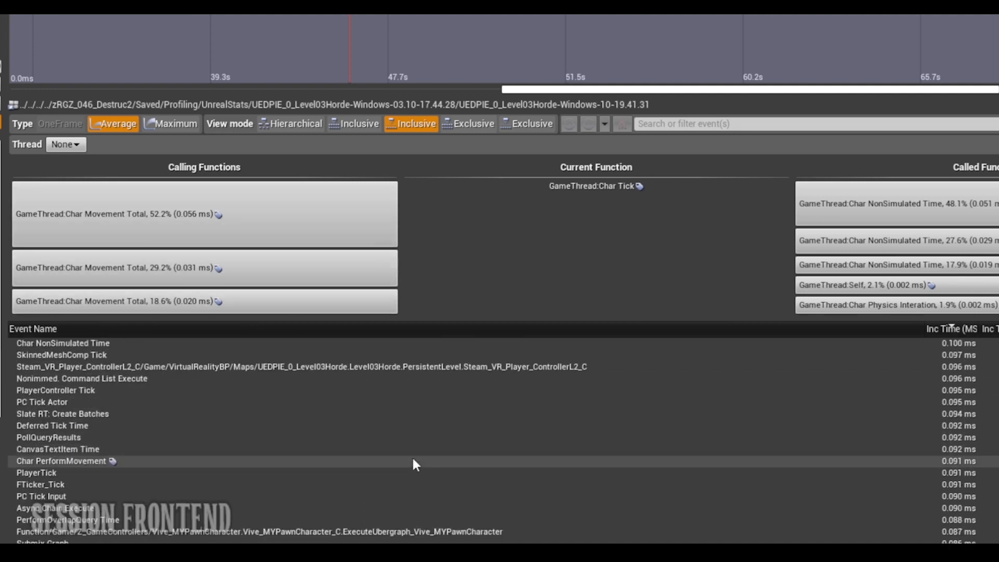
{"action": "left_click", "coordinate": [381, 367]}
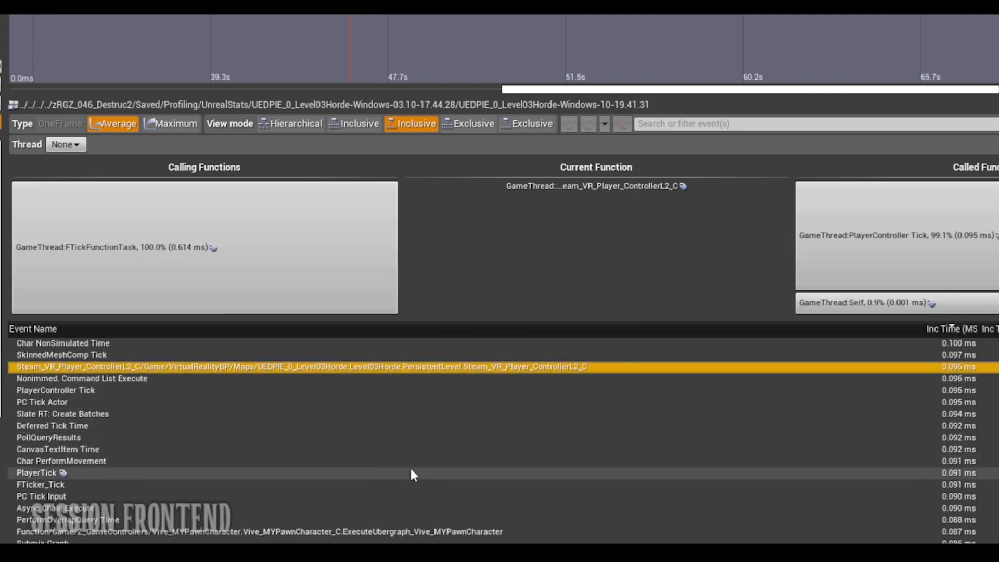
{"action": "scroll", "coordinate": [410, 468], "scroll_direction": "down", "scroll_amount": 4}
{"action": "left_click", "coordinate": [451, 414]}
Step: Inspect the calling and called functions of Vive_MYPawnCharacter_C's Right Grip Motion Controller and ReceiveTick events
{"action": "scroll", "coordinate": [450, 416], "scroll_direction": "down", "scroll_amount": 5}
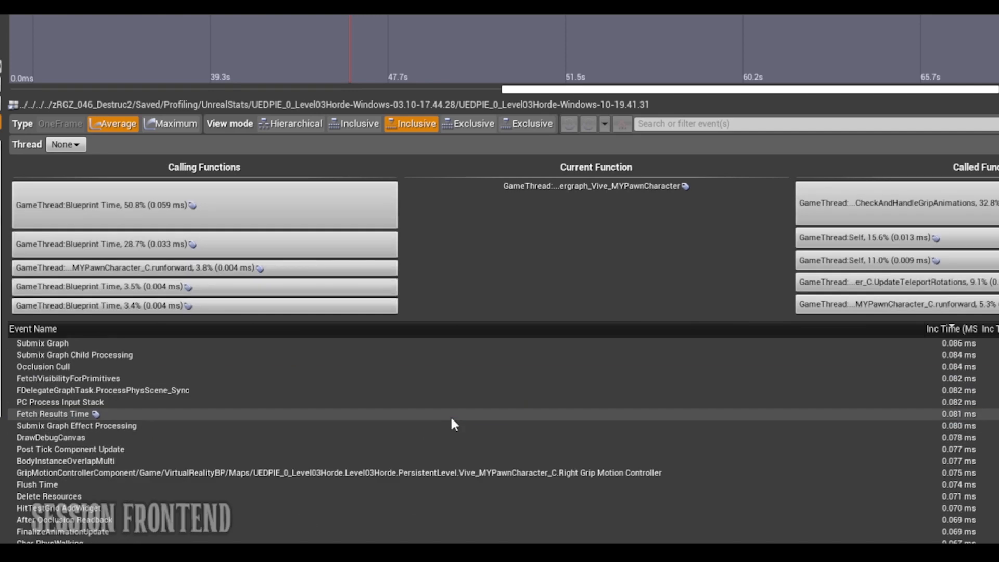
{"action": "left_click", "coordinate": [495, 396]}
{"action": "scroll", "coordinate": [458, 457], "scroll_direction": "down", "scroll_amount": 5}
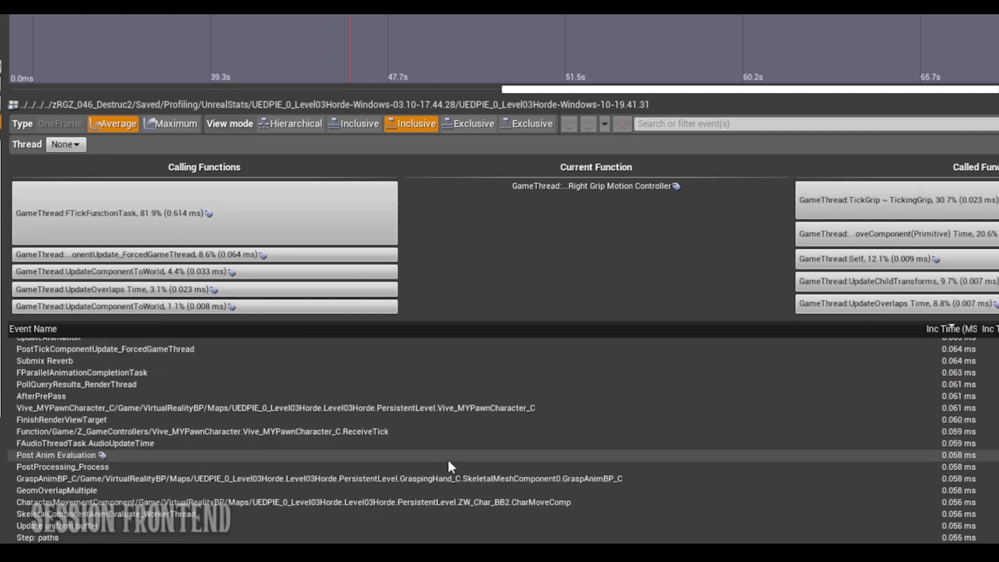
{"action": "left_click", "coordinate": [284, 425]}
Step: Inspect the functions related to GraspingHand_C's GraspAnimBP_C event and ZW_Char_BB2's CharMoveComp event
{"action": "scroll", "coordinate": [444, 418], "scroll_direction": "down", "scroll_amount": 3}
{"action": "left_click", "coordinate": [420, 384]}
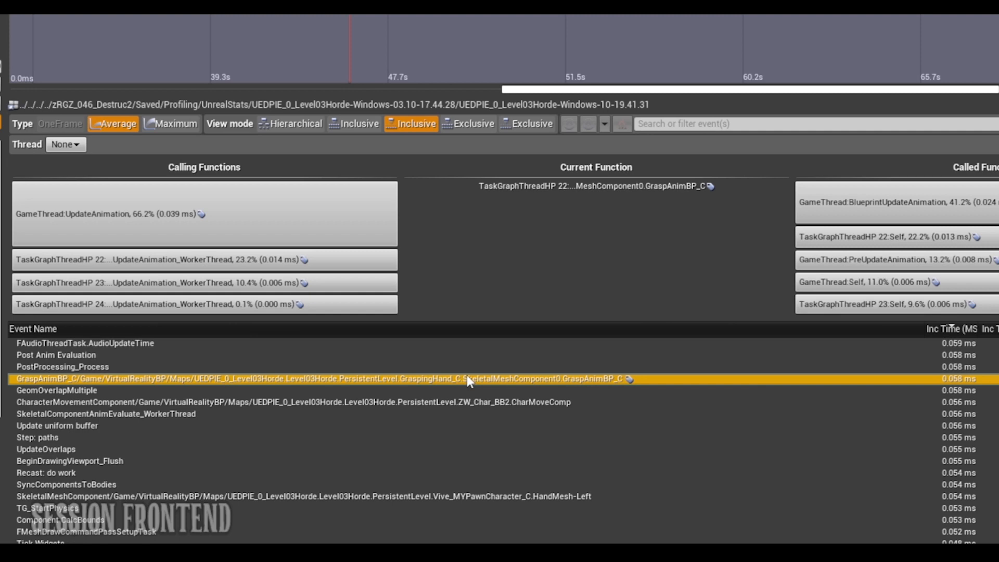
{"action": "left_click", "coordinate": [420, 403]}
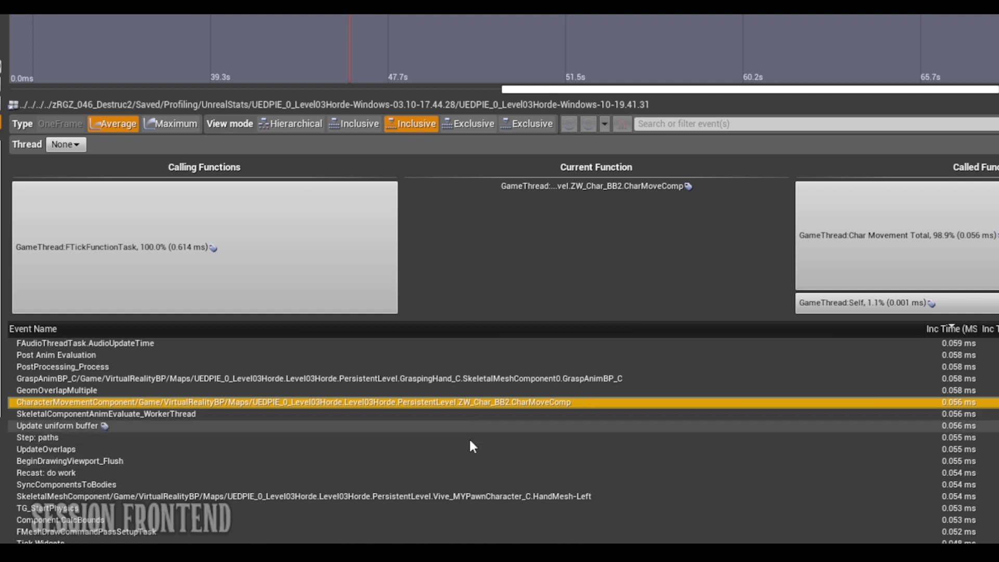
Step: Inspect the calling and called functions of the ZW_SkMesh_BB zombie SkeletalMesh event
{"action": "scroll", "coordinate": [333, 434], "scroll_direction": "down", "scroll_amount": 4}
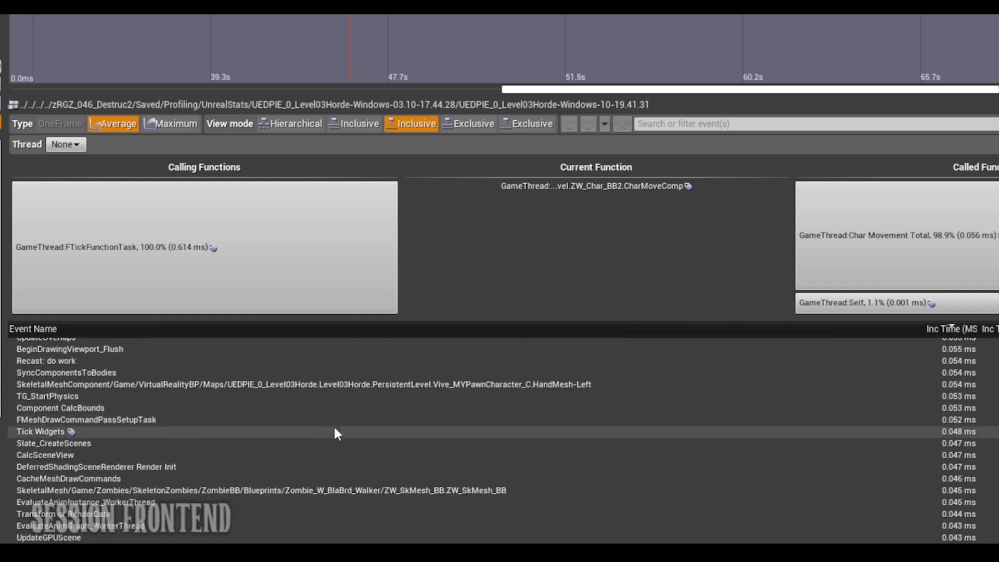
{"action": "scroll", "coordinate": [479, 412], "scroll_direction": "down", "scroll_amount": 3}
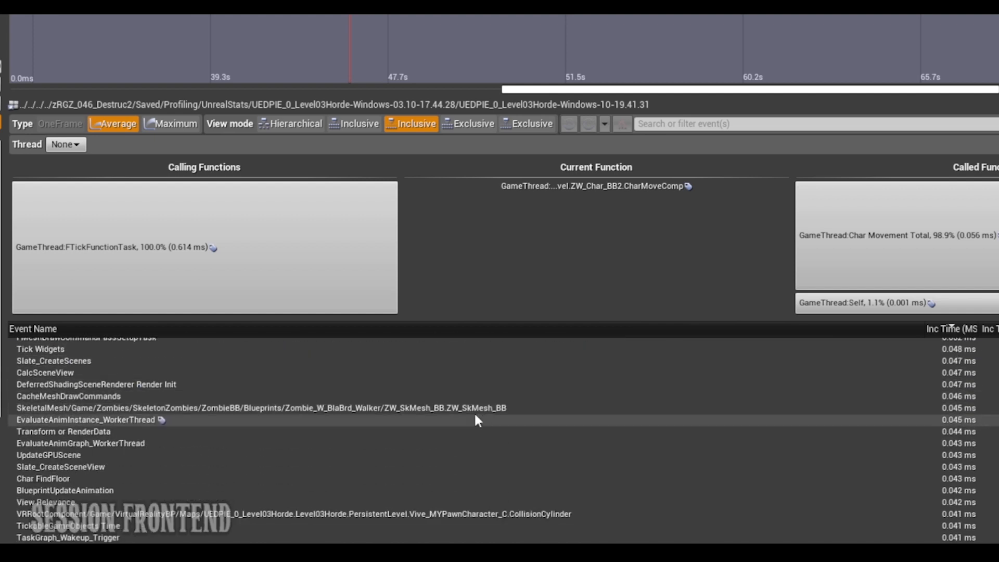
{"action": "left_click", "coordinate": [455, 410]}
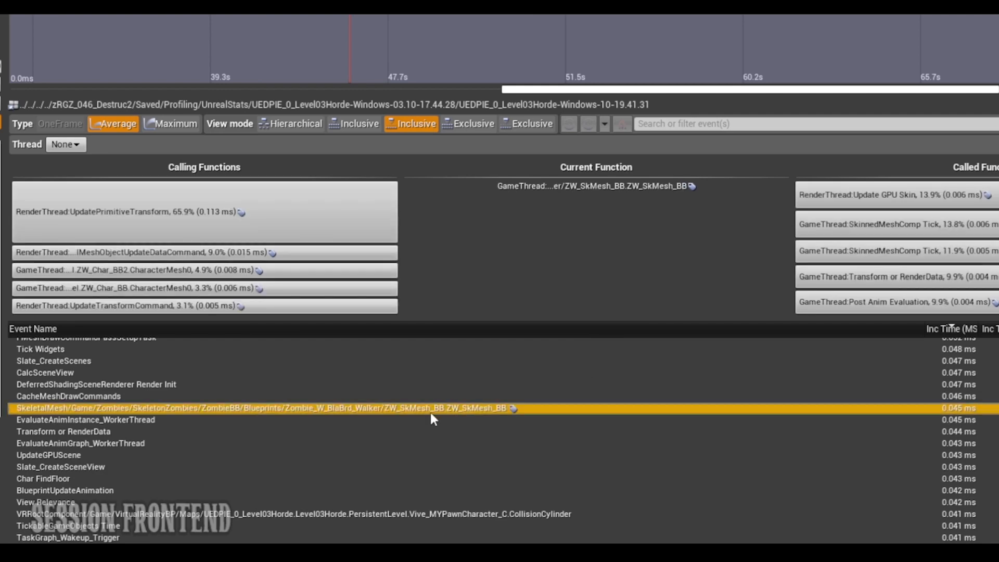
Step: Inspect the functions related to the MannequinHand_Right SkeletalMesh and ZW_Char_BB.CharacterMesh0 events
{"action": "scroll", "coordinate": [429, 412], "scroll_direction": "down", "scroll_amount": 1}
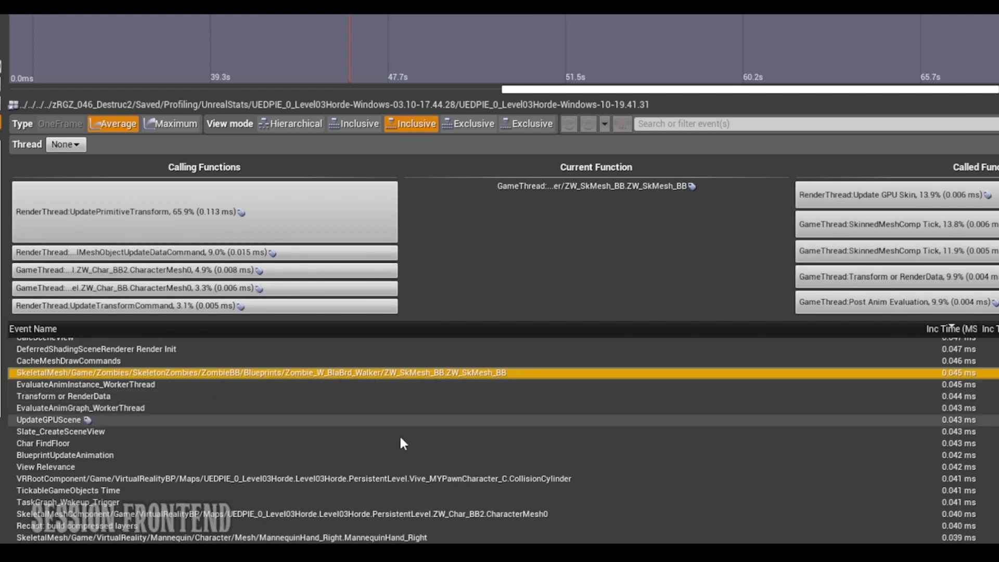
{"action": "scroll", "coordinate": [395, 447], "scroll_direction": "down", "scroll_amount": 3}
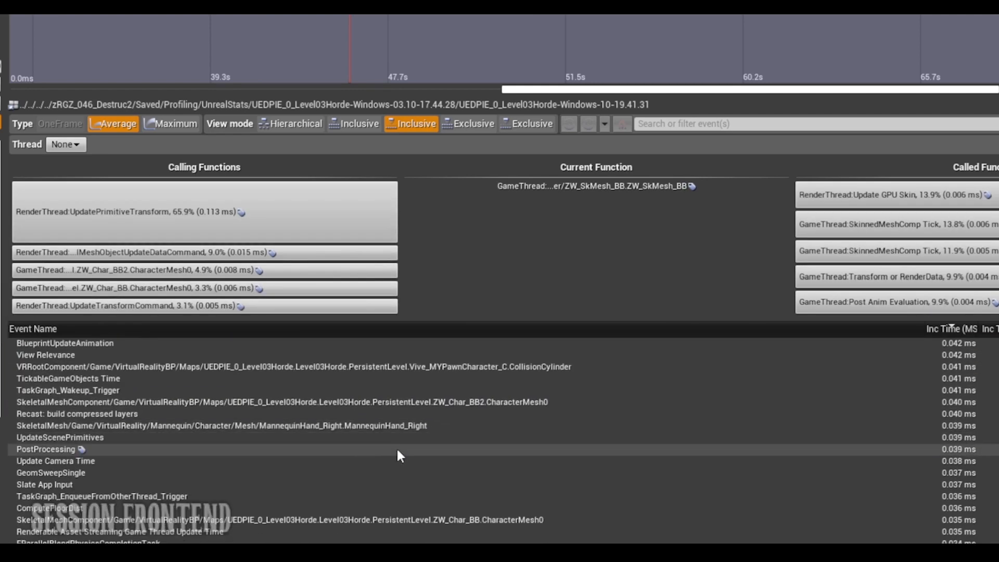
{"action": "left_click", "coordinate": [440, 424]}
{"action": "scroll", "coordinate": [433, 415], "scroll_direction": "down", "scroll_amount": 3}
{"action": "left_click", "coordinate": [463, 397]}
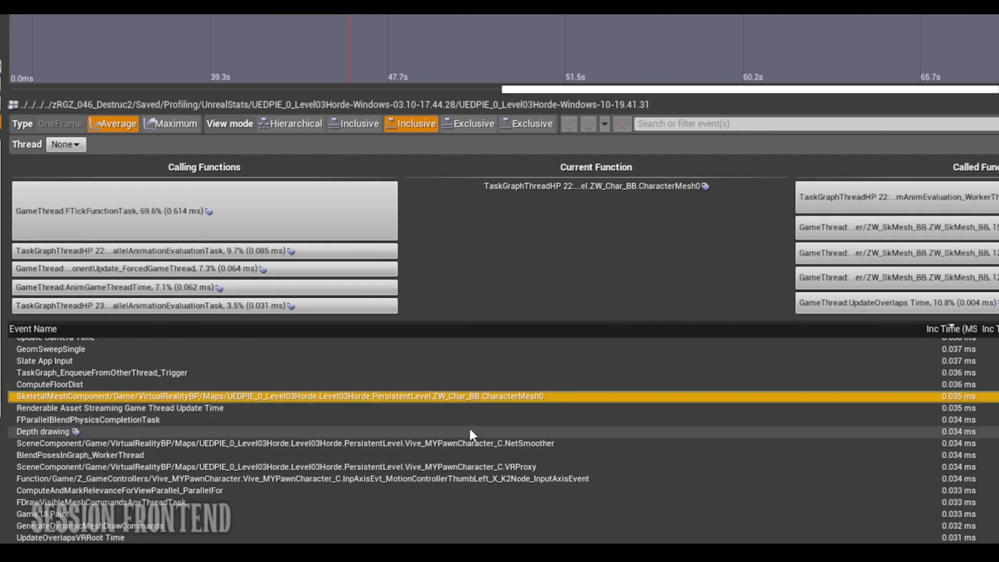
Step: Inspect the functions related to Vive_MYPawnCharacter_C's NetSmoother, VRProxy and MotionControllerThumbLeft_X input axis events
{"action": "left_click", "coordinate": [477, 442]}
{"action": "left_click", "coordinate": [477, 466]}
{"action": "left_click", "coordinate": [472, 478]}
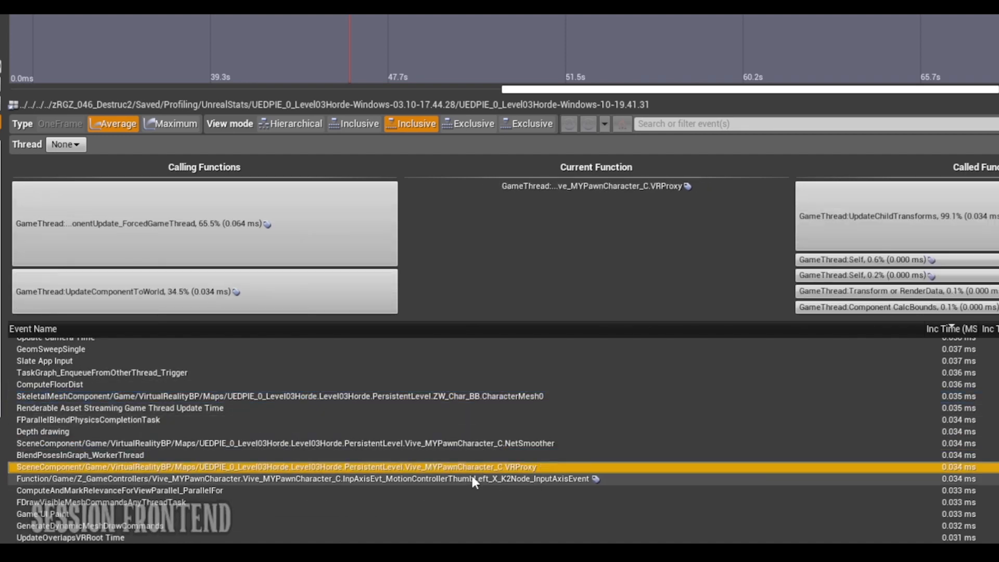
Step: Inspect the functions related to GunBase2_C's StaticMeshComponent0 and BP_Teleport_Controller_C's LaserBeam events
{"action": "scroll", "coordinate": [473, 479], "scroll_direction": "down", "scroll_amount": 2}
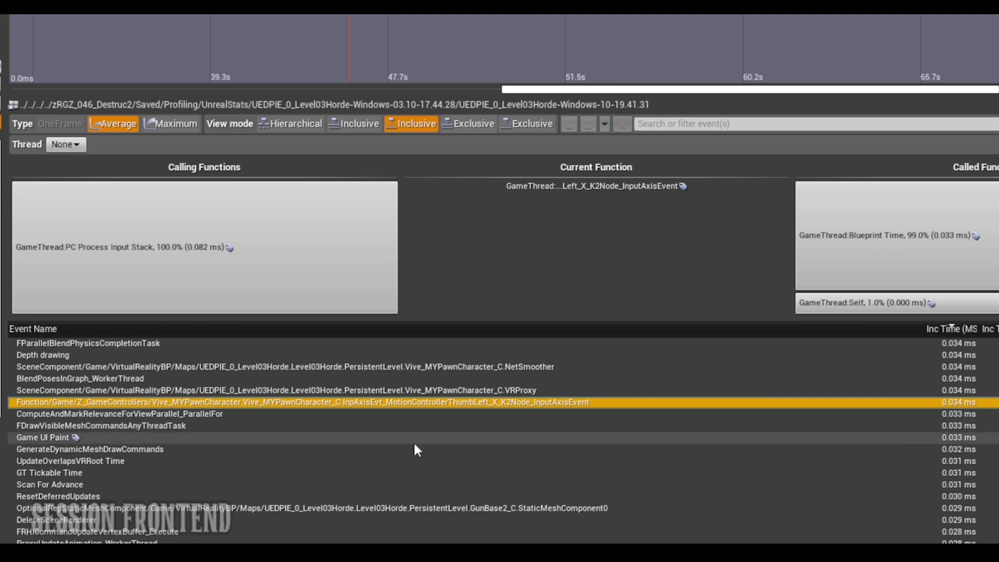
{"action": "scroll", "coordinate": [414, 447], "scroll_direction": "down", "scroll_amount": 3}
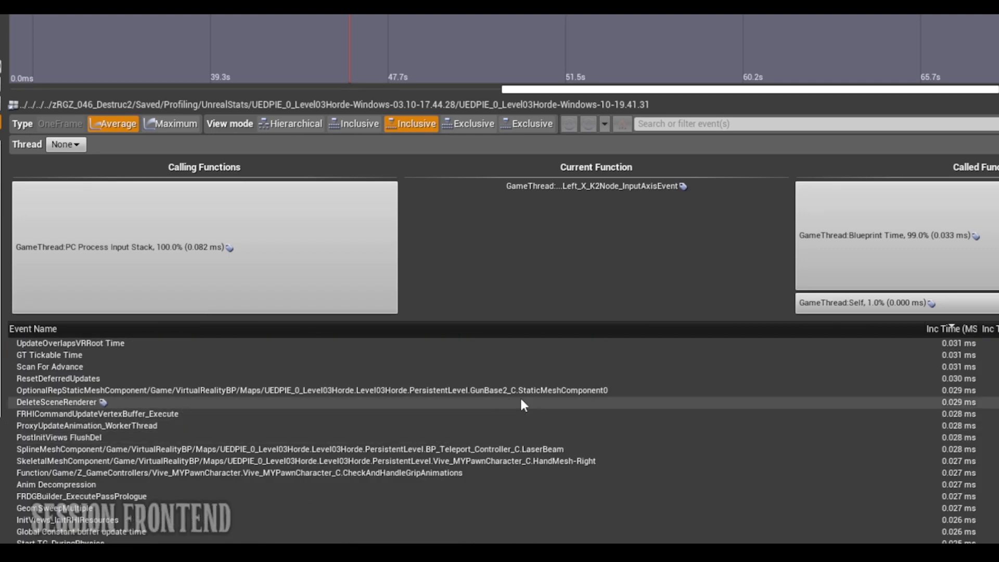
{"action": "left_click", "coordinate": [488, 391]}
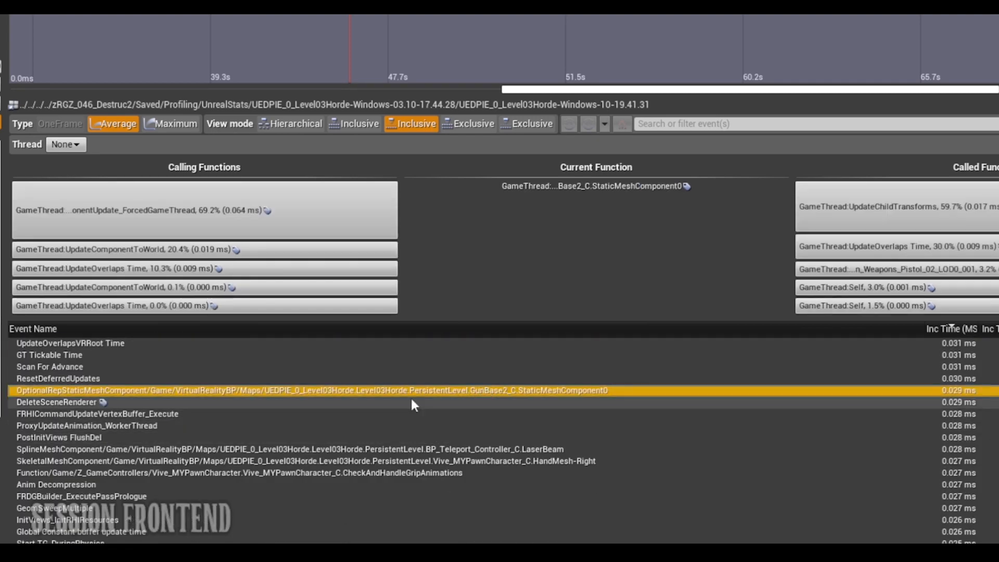
{"action": "left_click", "coordinate": [363, 449]}
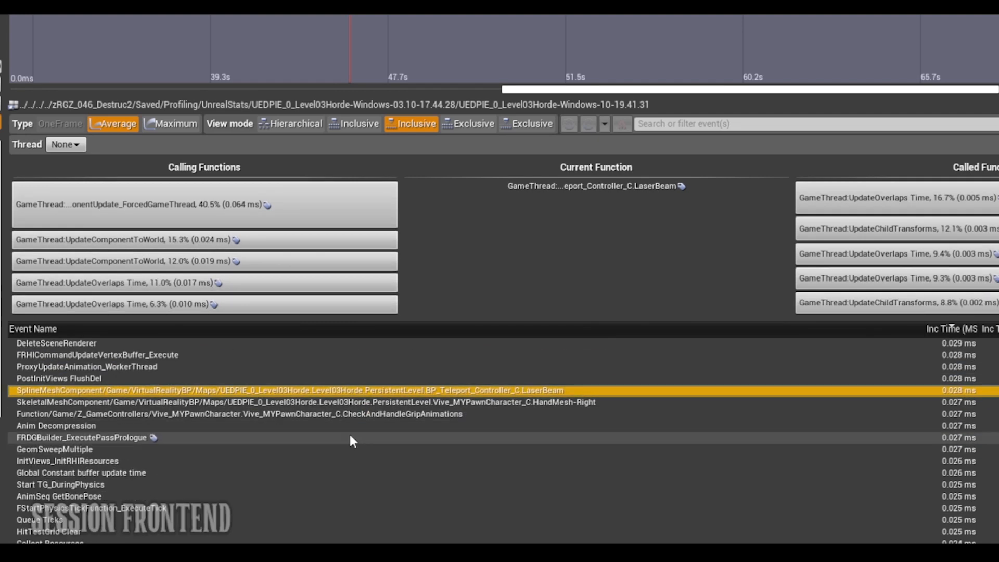
Step: Inspect the functions related to CheckAndHandleGripAnimations and look through the lower-cost events further down the list
{"action": "left_click", "coordinate": [408, 410]}
{"action": "scroll", "coordinate": [408, 462], "scroll_direction": "down", "scroll_amount": 3}
{"action": "scroll", "coordinate": [407, 463], "scroll_direction": "down", "scroll_amount": 3}
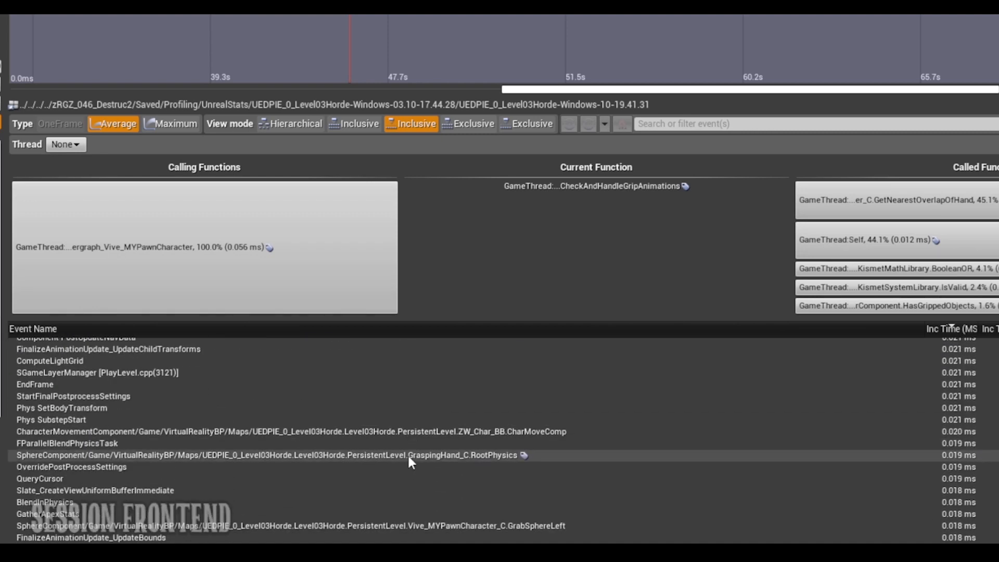
{"action": "scroll", "coordinate": [408, 458], "scroll_direction": "down", "scroll_amount": 3}
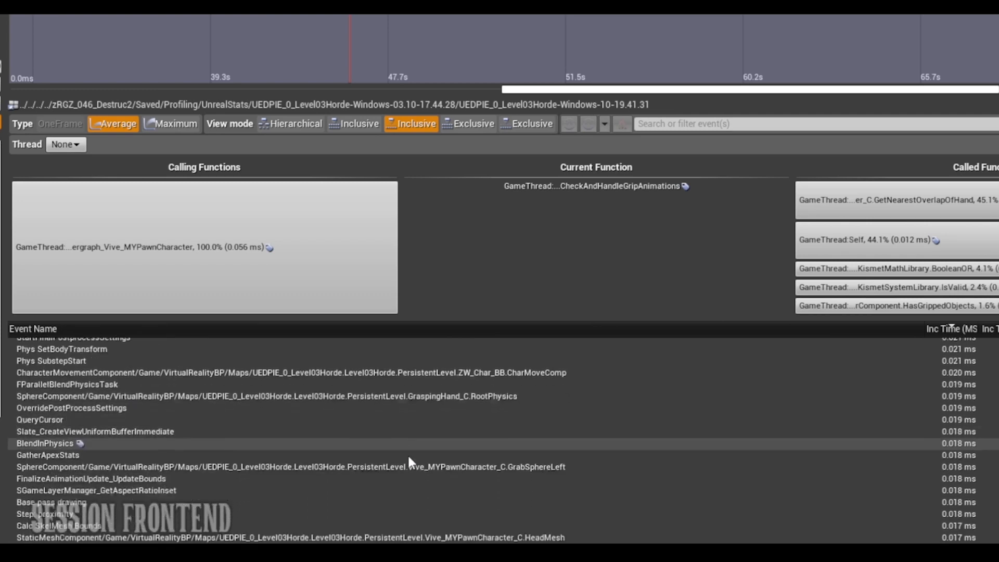
{"action": "scroll", "coordinate": [407, 453], "scroll_direction": "down", "scroll_amount": 3}
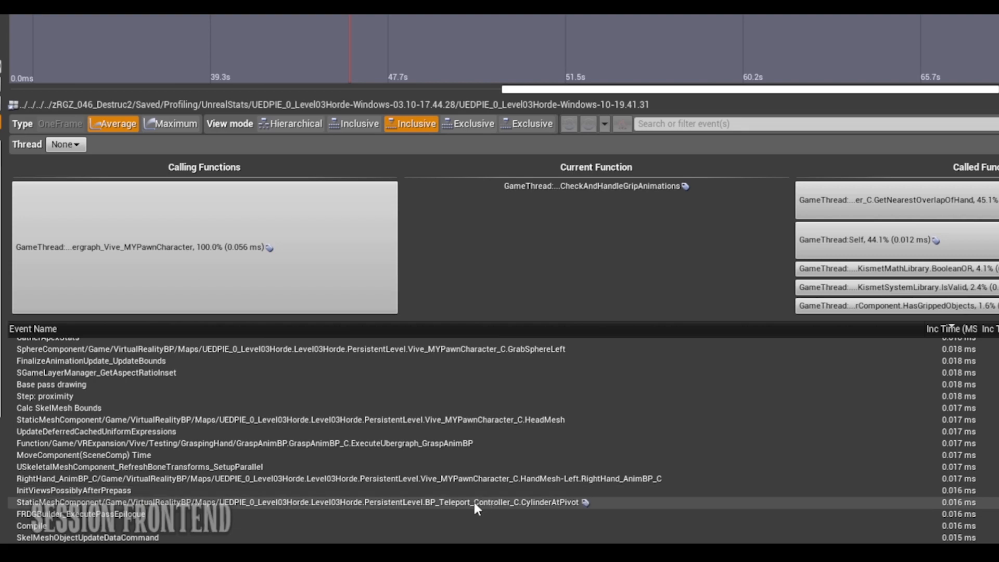
{"action": "scroll", "coordinate": [473, 499], "scroll_direction": "down", "scroll_amount": 4}
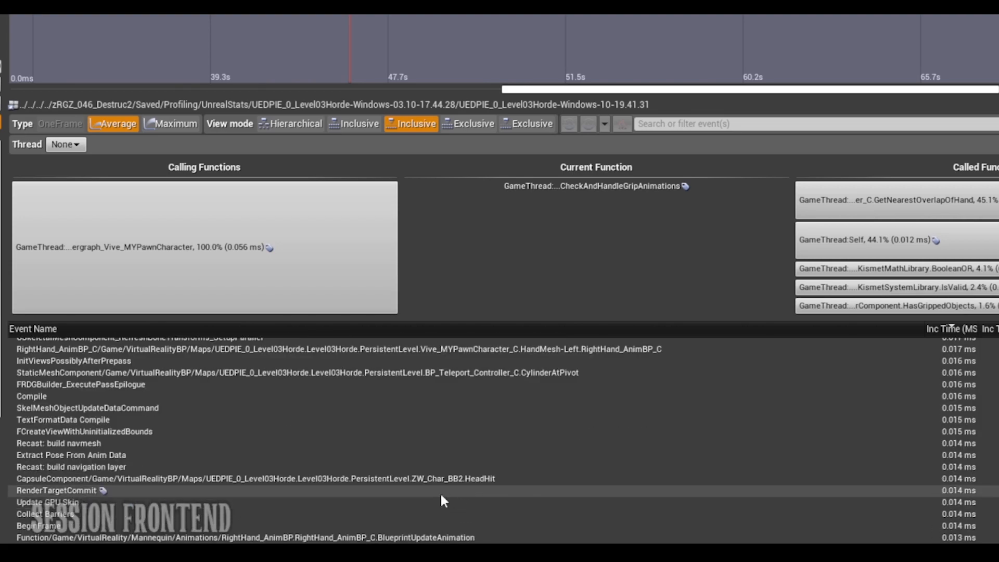
{"action": "scroll", "coordinate": [440, 493], "scroll_direction": "down", "scroll_amount": 3}
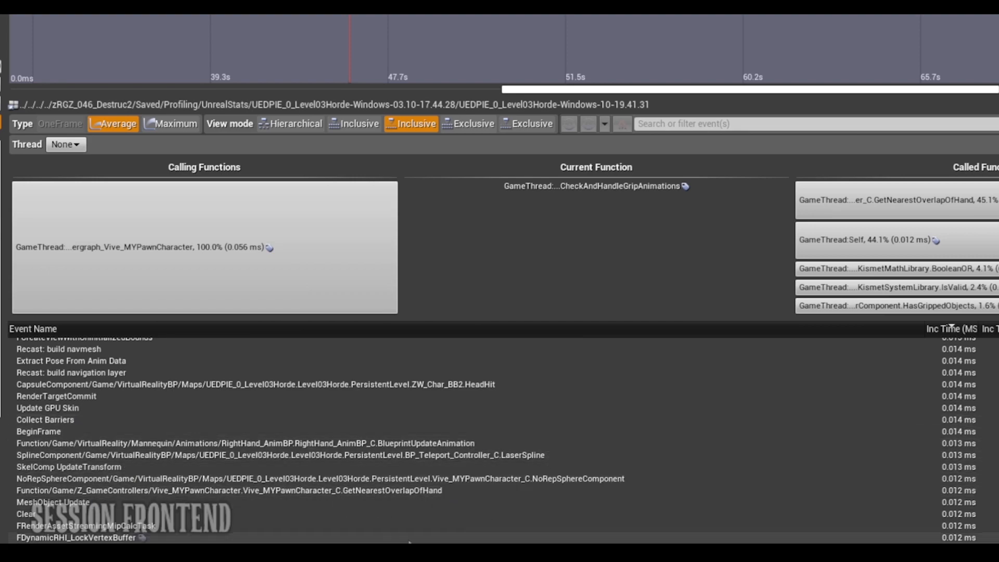
Step: Sort the event list alphabetically by event name in ascending order
{"action": "scroll", "coordinate": [482, 472], "scroll_direction": "up", "scroll_amount": 10}
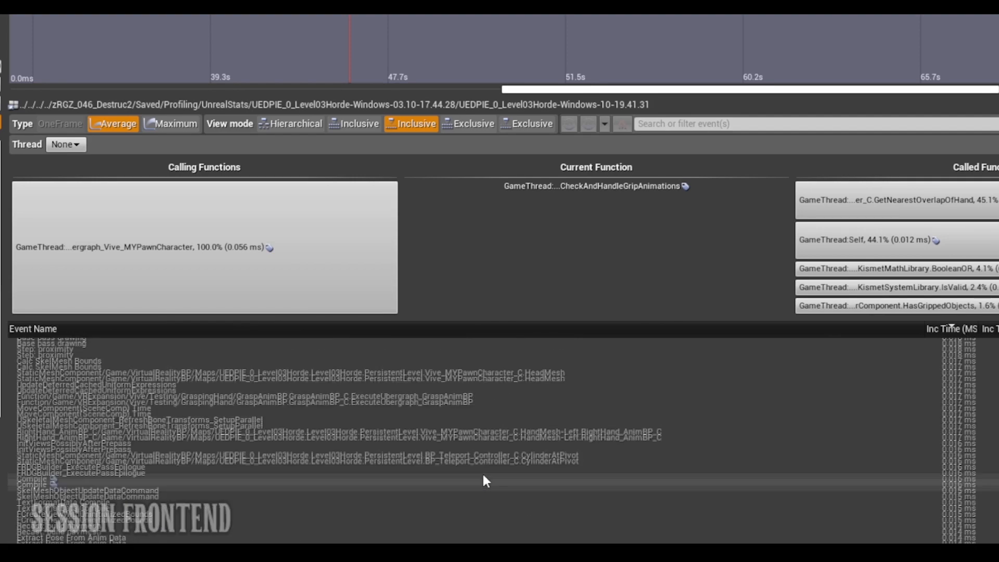
{"action": "left_click", "coordinate": [375, 331]}
{"action": "scroll", "coordinate": [130, 457], "scroll_direction": "up", "scroll_amount": 10}
Step: Inspect the functions related to the Blueprint Time, Blueprint Latent Actions and BlueprintPostEvaluateAnimation events
{"action": "scroll", "coordinate": [130, 456], "scroll_direction": "up", "scroll_amount": 15}
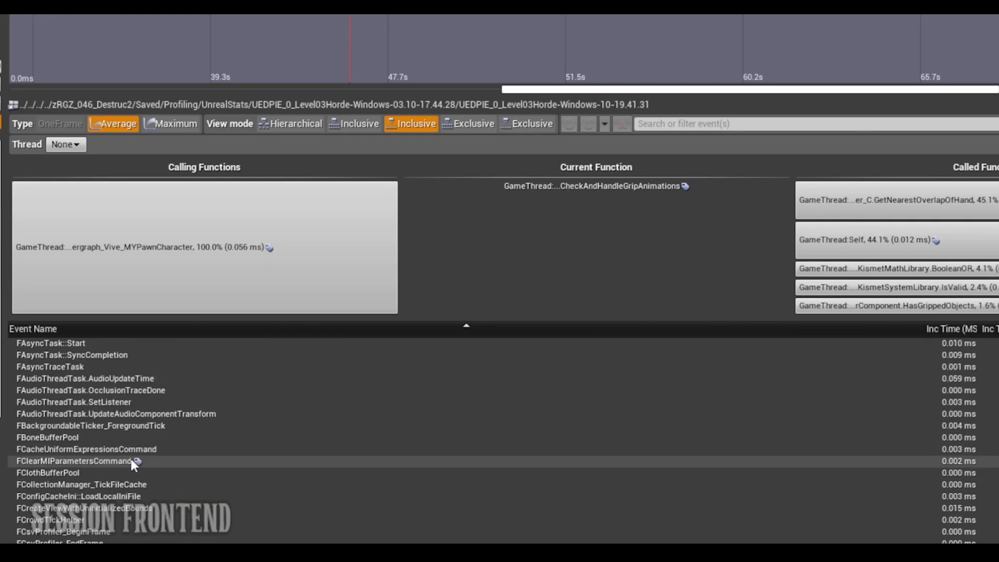
{"action": "scroll", "coordinate": [130, 457], "scroll_direction": "up", "scroll_amount": 15}
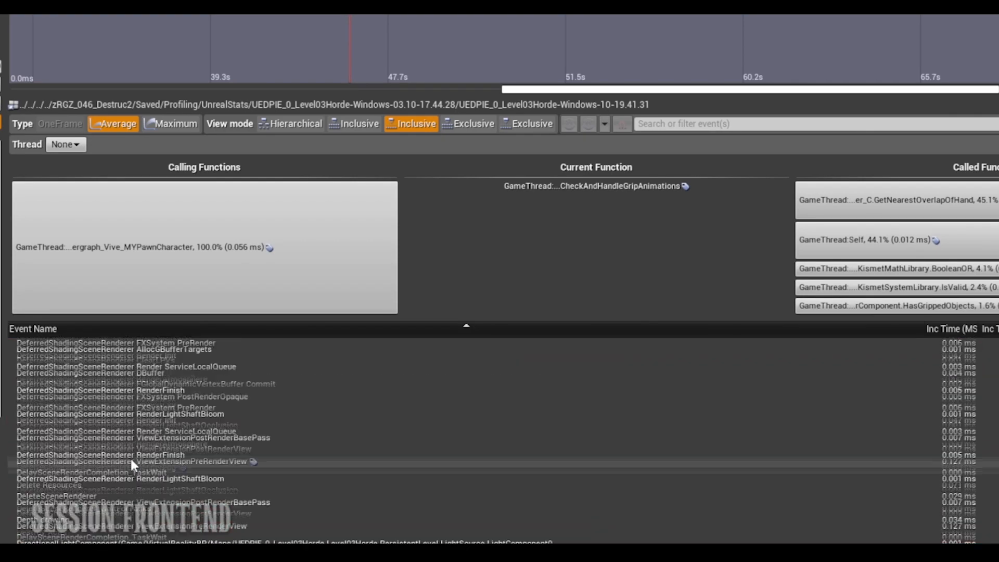
{"action": "left_click", "coordinate": [43, 385]}
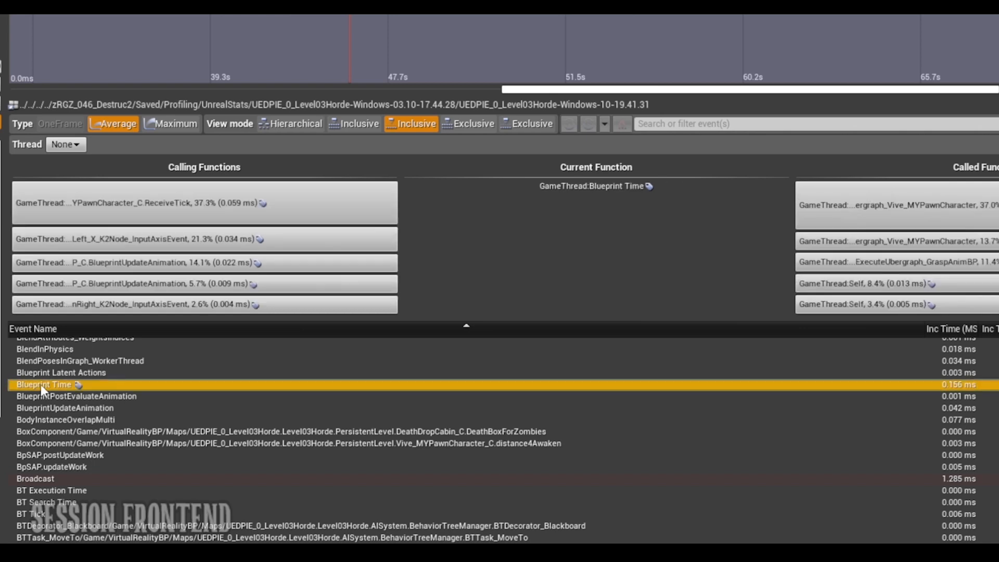
{"action": "scroll", "coordinate": [61, 406], "scroll_direction": "up", "scroll_amount": 2}
{"action": "left_click", "coordinate": [45, 422]}
{"action": "left_click", "coordinate": [39, 443]}
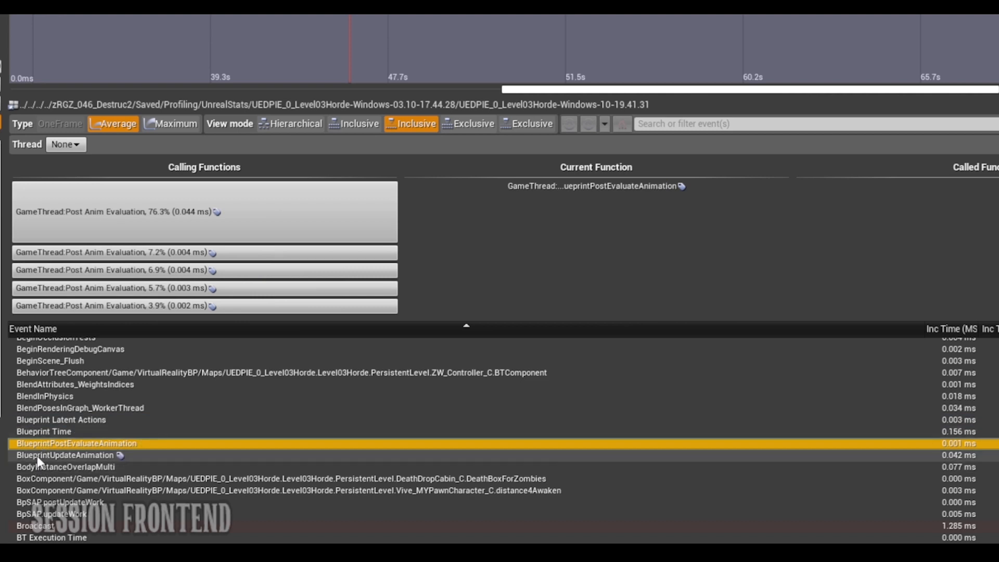
Step: Inspect the functions related to the BlueprintUpdateAnimation event, and check Blueprint Time and BlueprintPostEvaluateAnimation again
{"action": "left_click", "coordinate": [40, 455]}
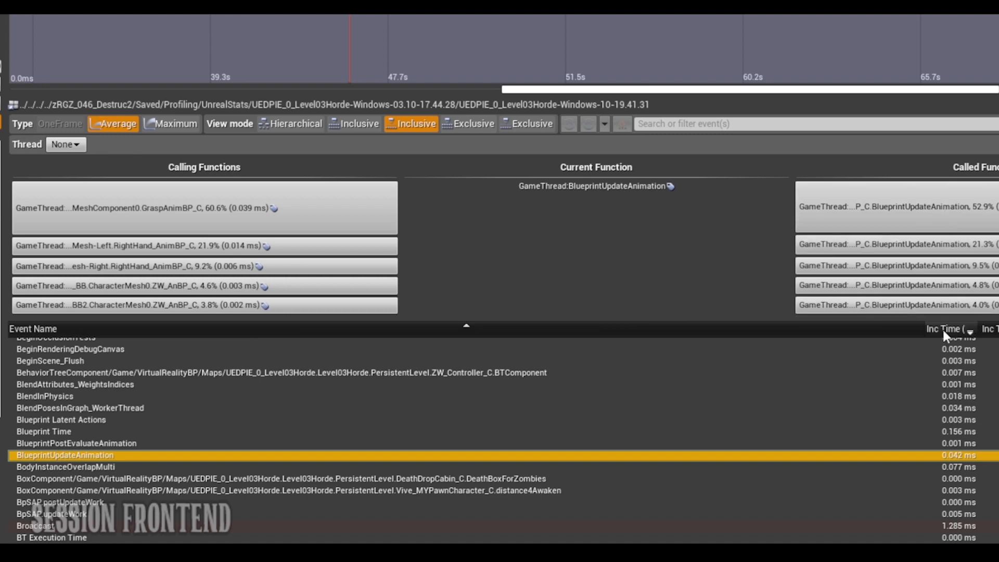
{"action": "left_click", "coordinate": [47, 431]}
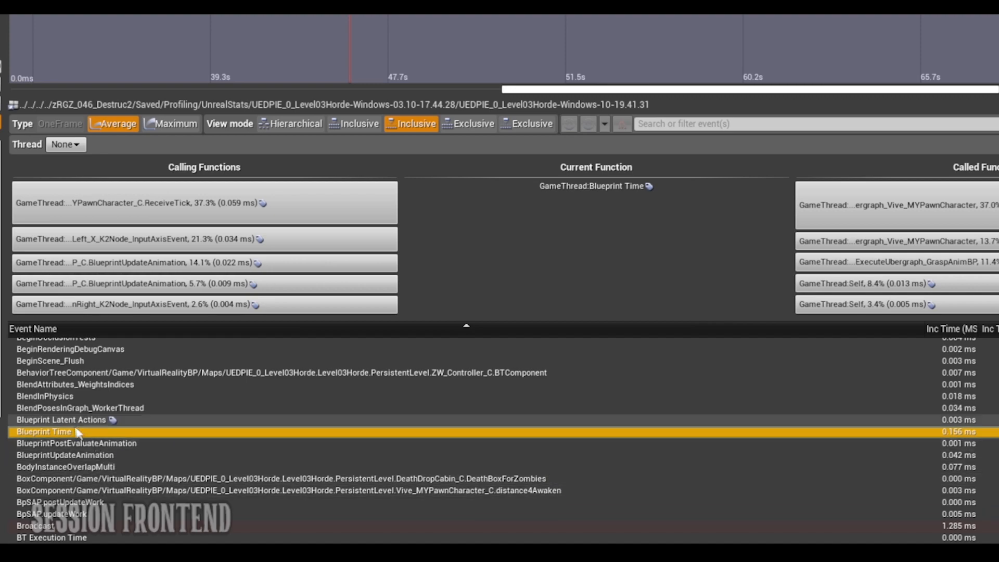
{"action": "left_click", "coordinate": [46, 443]}
Step: Inspect the functions related to GraspingHand_C.index_02 and ZW_Char_BB.CollisionCylinder, and look through the Char movement events further down
{"action": "scroll", "coordinate": [411, 501], "scroll_direction": "down", "scroll_amount": 5}
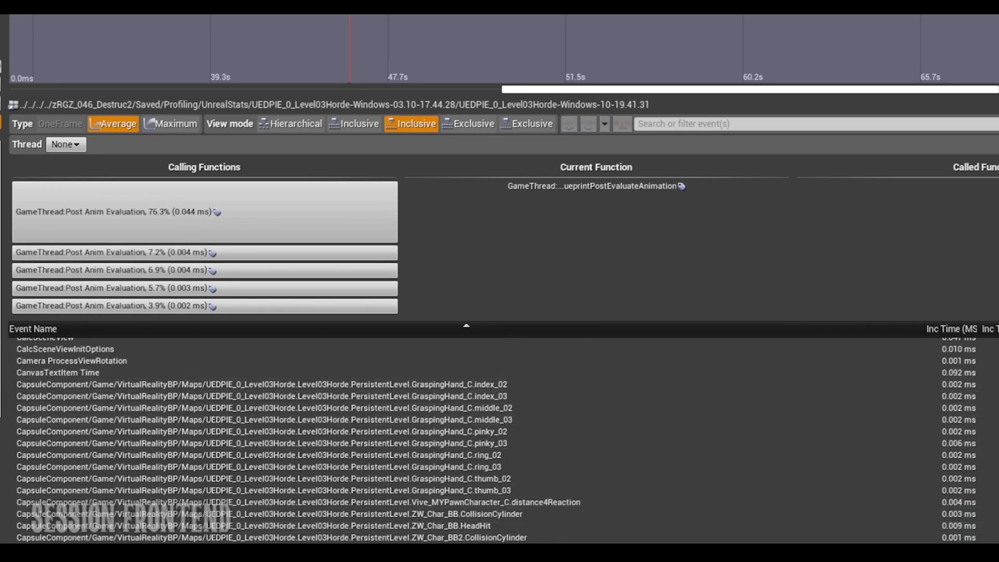
{"action": "left_click", "coordinate": [386, 385]}
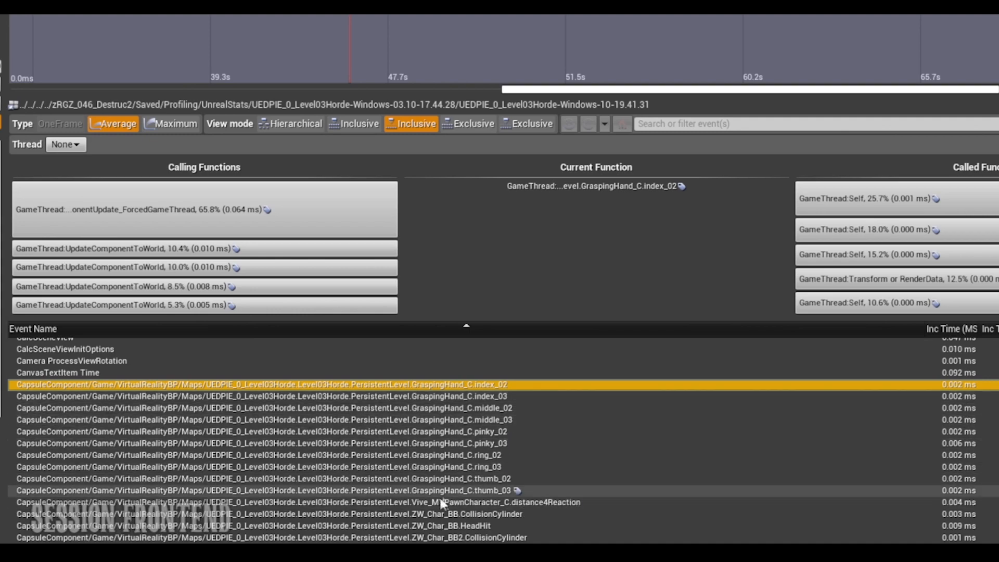
{"action": "left_click", "coordinate": [624, 514]}
{"action": "scroll", "coordinate": [661, 517], "scroll_direction": "down", "scroll_amount": 3}
{"action": "scroll", "coordinate": [653, 520], "scroll_direction": "down", "scroll_amount": 10}
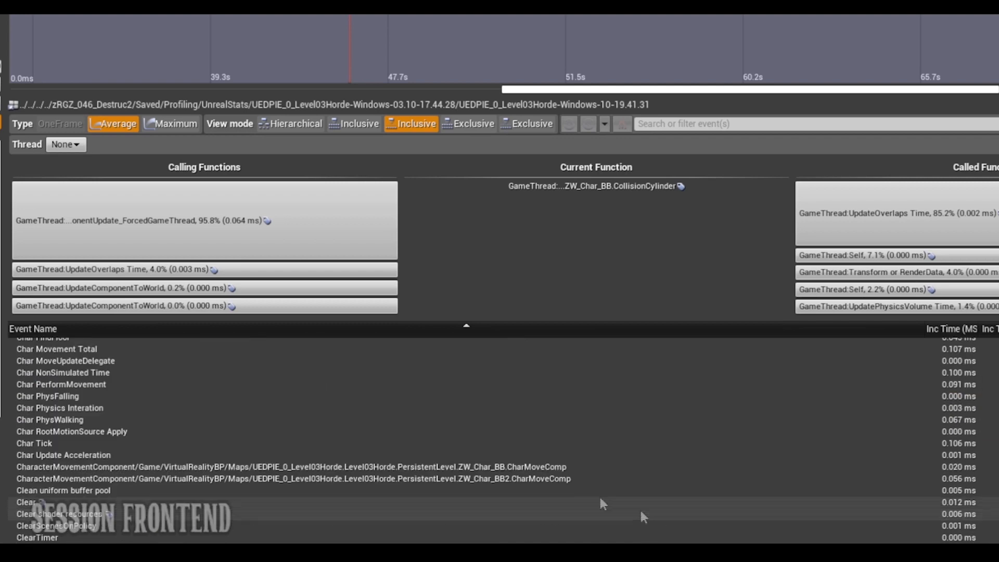
{"action": "left_click_drag", "start_coordinate": [619, 92], "coordinate": [504, 96]}
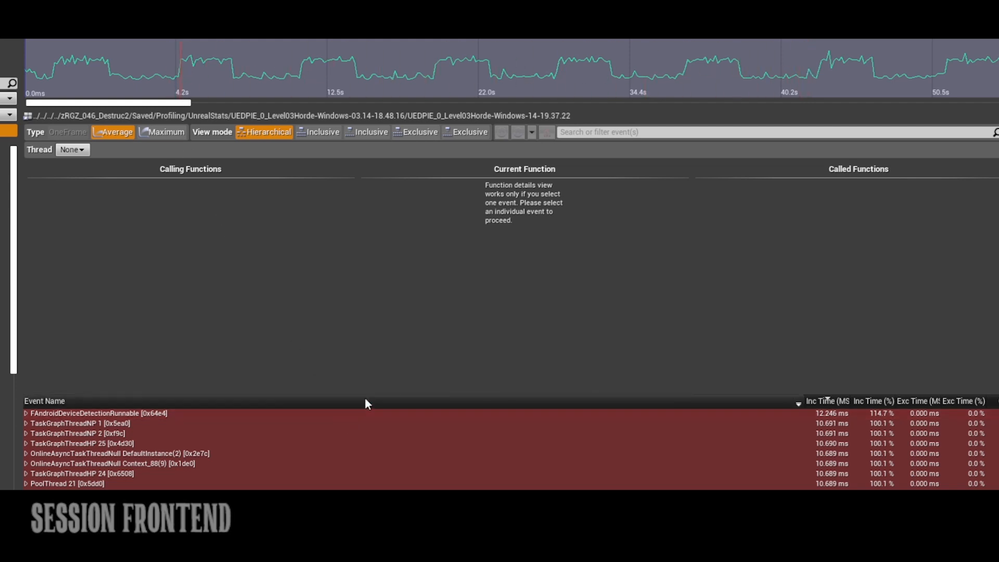
Step: Enlarge the event list and expand GameThread's FrameTime, Total Slate Tick Time, SlatePrepass and Draw Window And Children Time
{"action": "left_click_drag", "start_coordinate": [366, 394], "coordinate": [354, 266]}
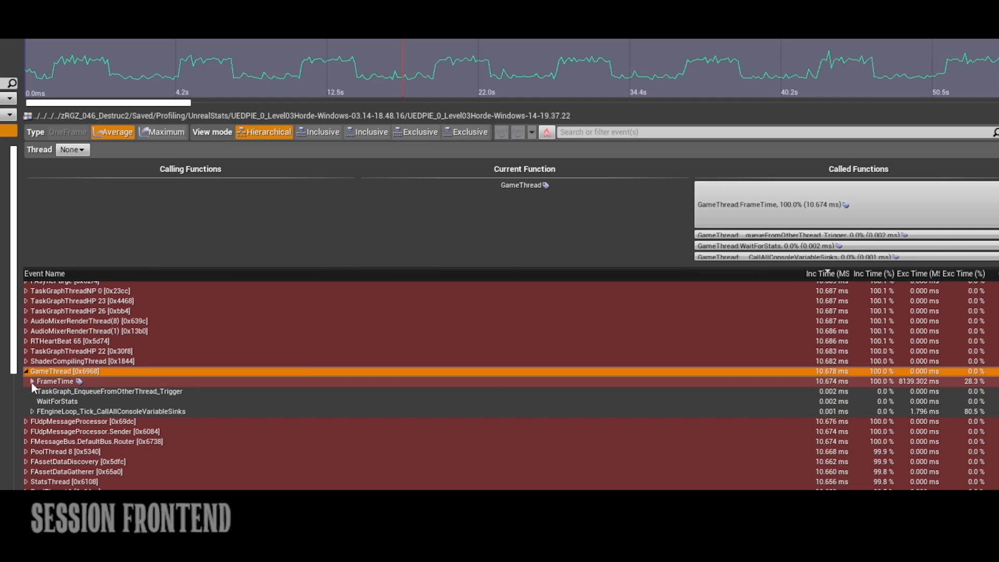
{"action": "left_click", "coordinate": [33, 382]}
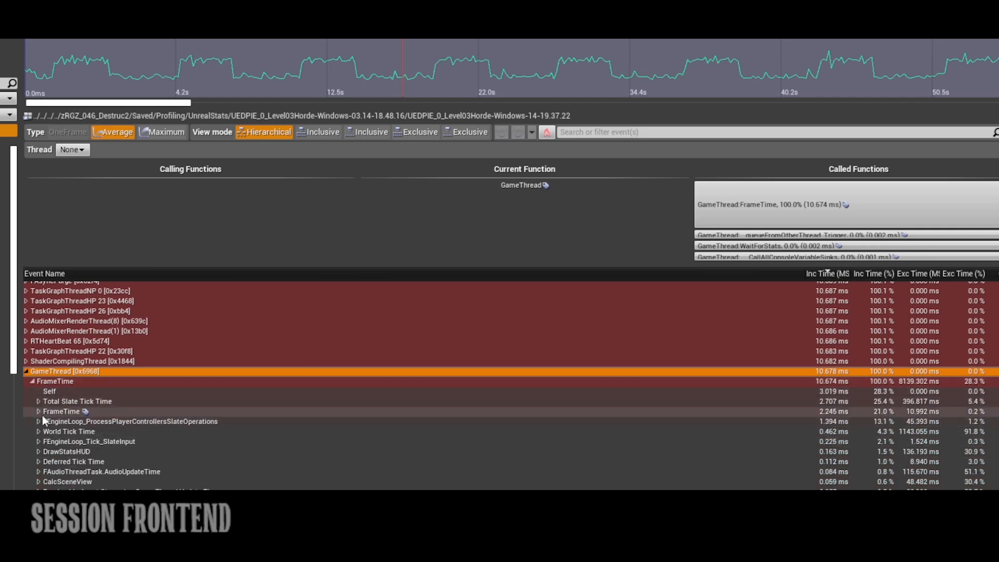
{"action": "left_click", "coordinate": [37, 402]}
{"action": "left_click", "coordinate": [45, 411]}
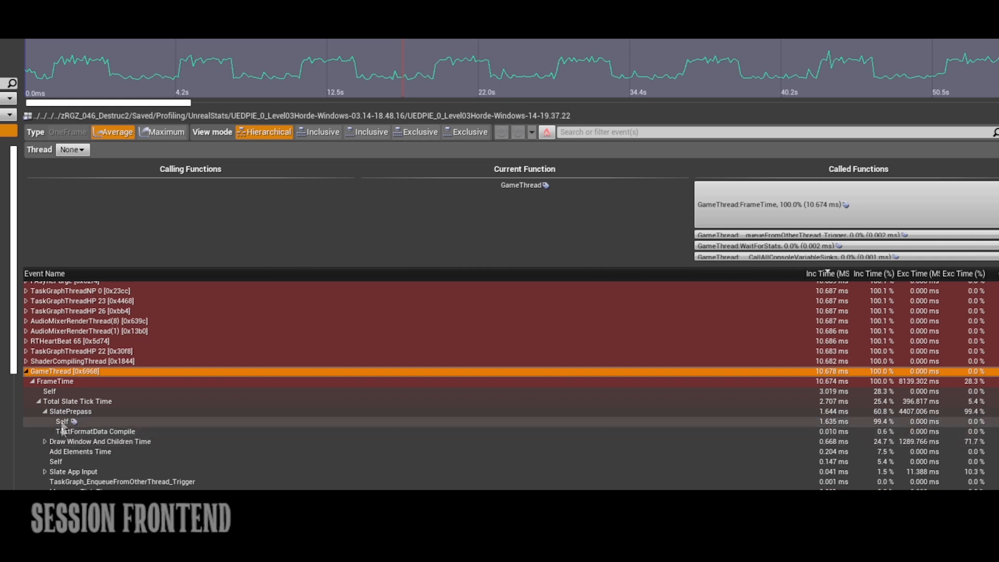
{"action": "left_click", "coordinate": [45, 441]}
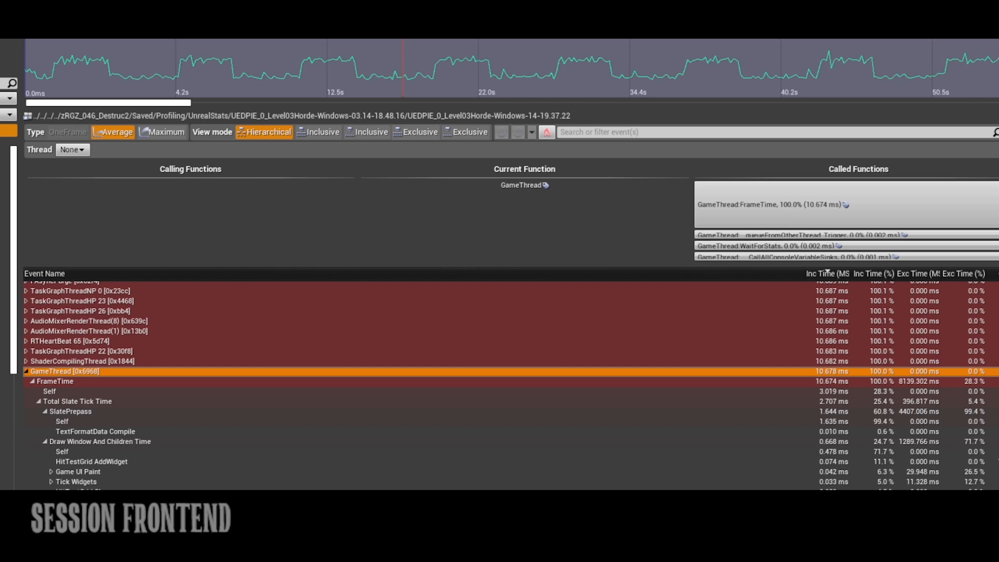
{"action": "scroll", "coordinate": [263, 459], "scroll_direction": "up", "scroll_amount": 3}
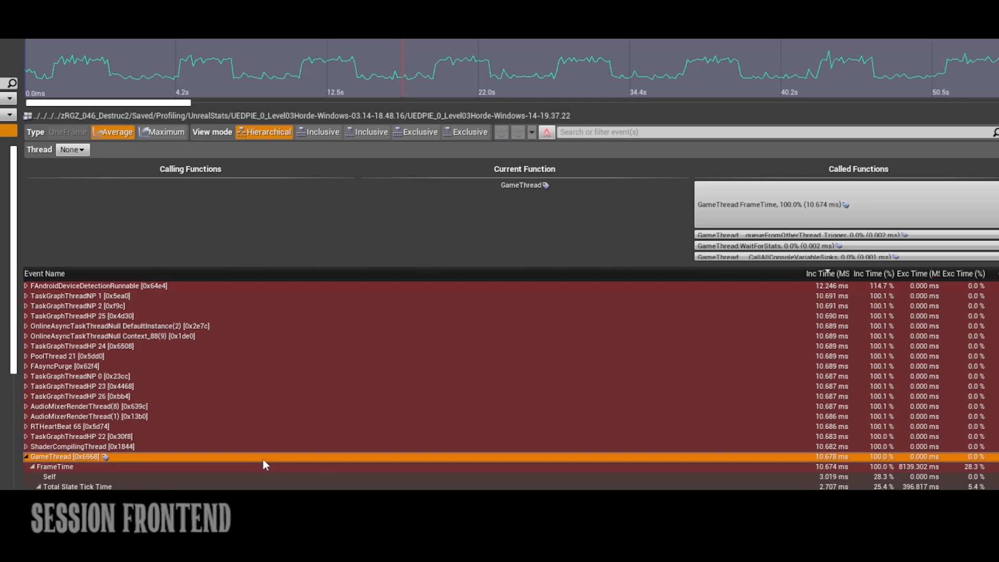
Step: Switch the event list to the second Inclusive view mode and sort it by number of calls in descending order
{"action": "left_click", "coordinate": [364, 133]}
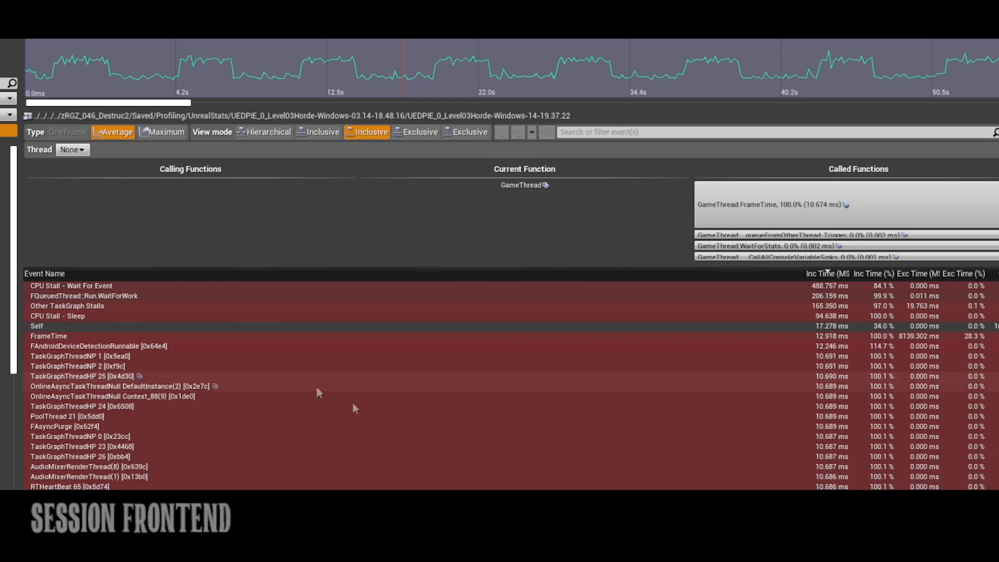
{"action": "scroll", "coordinate": [357, 414], "scroll_direction": "down", "scroll_amount": 3}
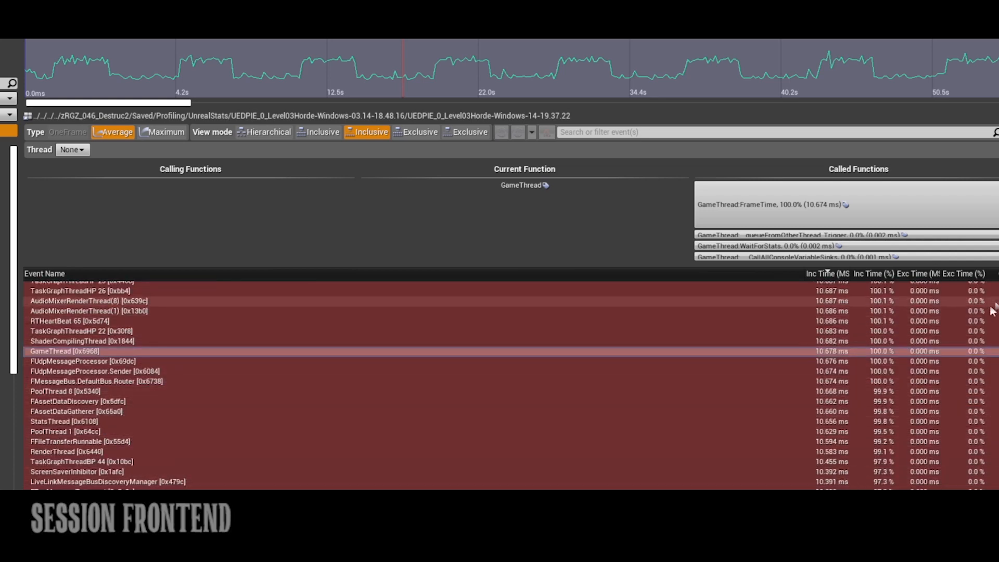
{"action": "left_click", "coordinate": [993, 274]}
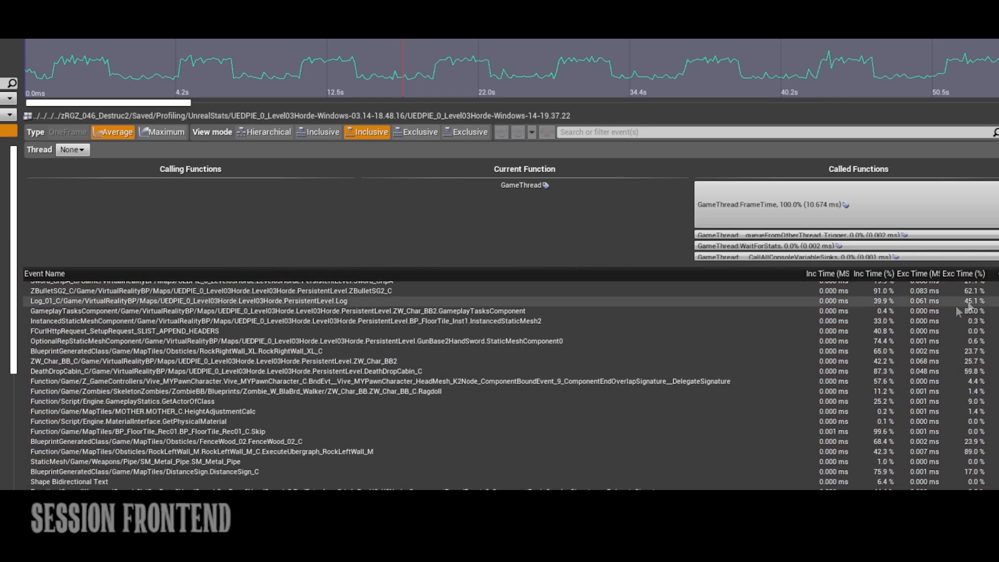
{"action": "scroll", "coordinate": [380, 385], "scroll_direction": "up", "scroll_amount": 5}
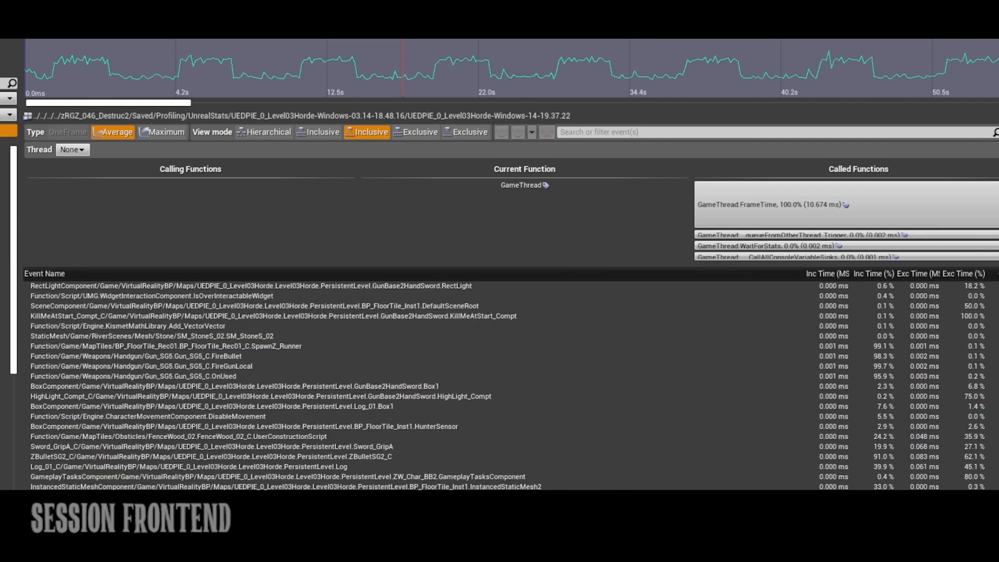
{"action": "left_click", "coordinate": [994, 273]}
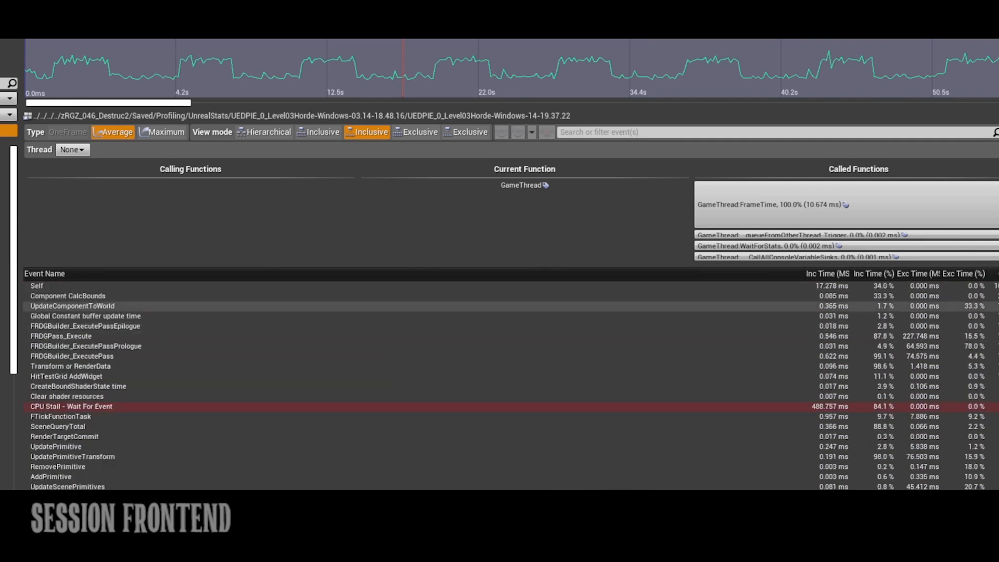
Step: Inspect the functions related to the Self, Component CalcBounds, UpdateComponentToWorld and Global Constant buffer update time events
{"action": "left_click", "coordinate": [45, 289]}
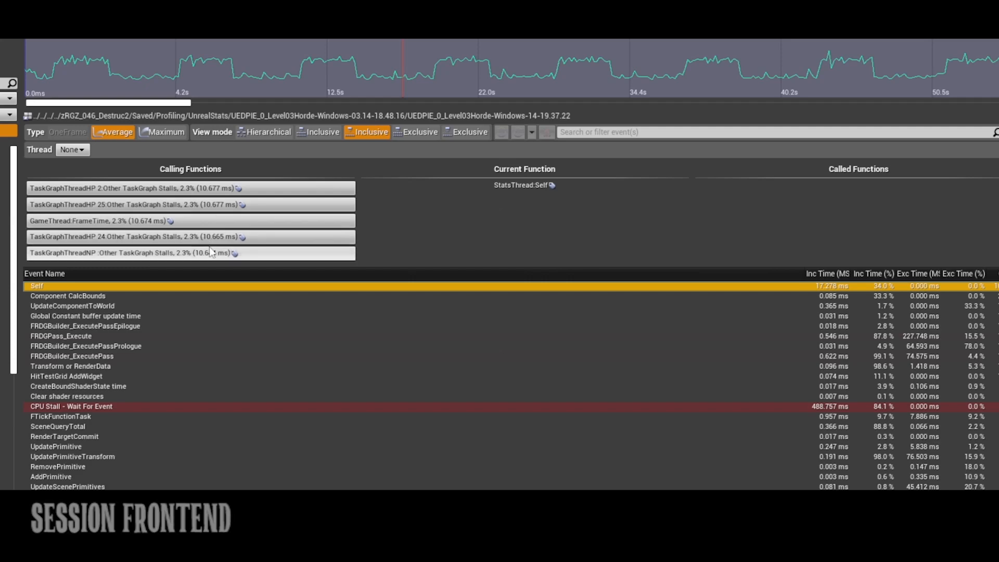
{"action": "mouse_move", "coordinate": [117, 305]}
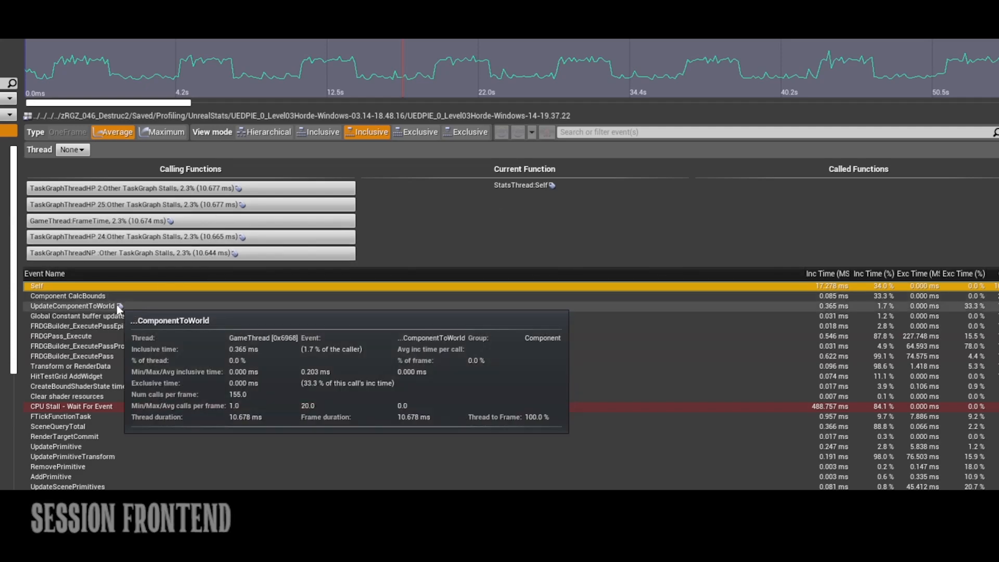
{"action": "left_click", "coordinate": [62, 295]}
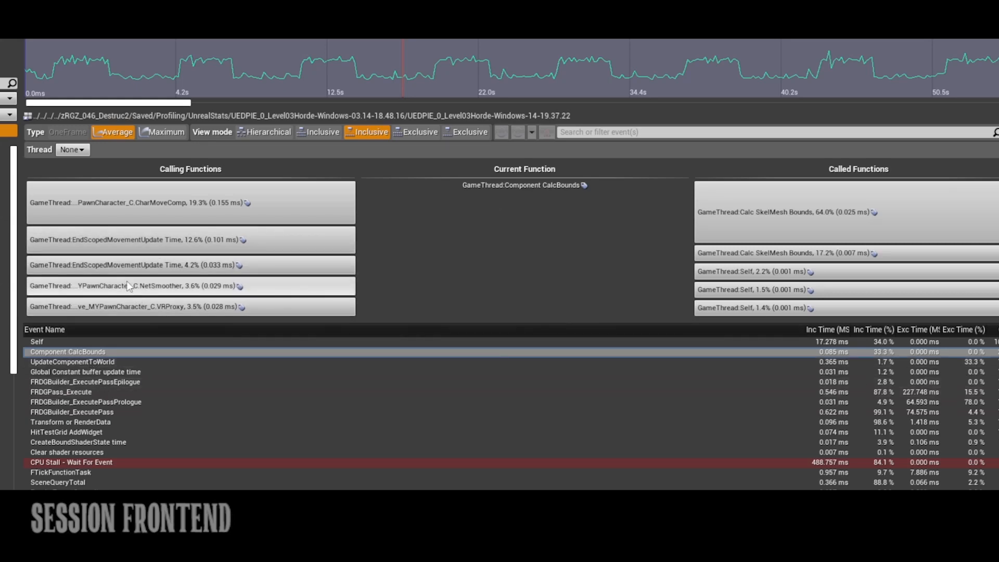
{"action": "left_click", "coordinate": [98, 364]}
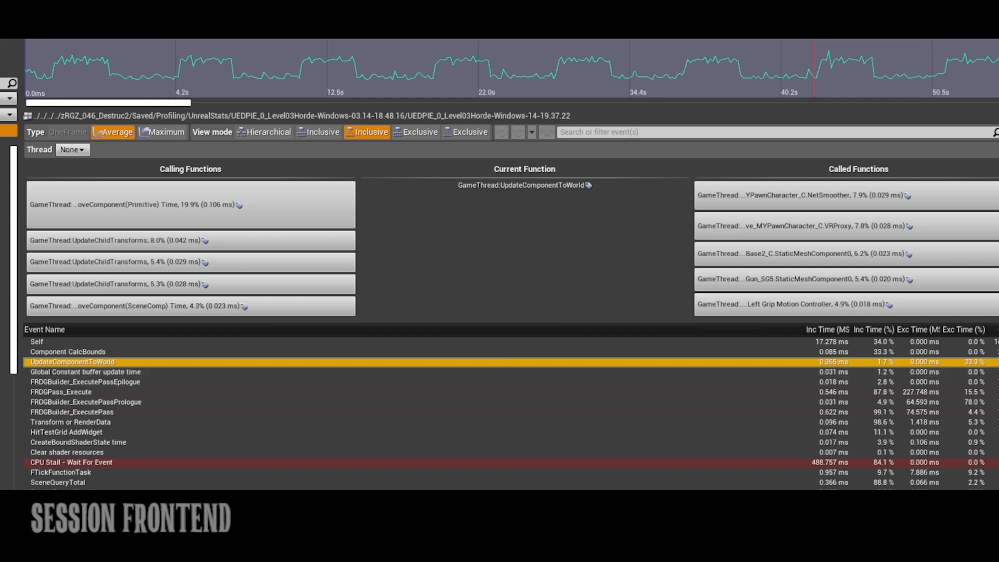
{"action": "left_click", "coordinate": [88, 372]}
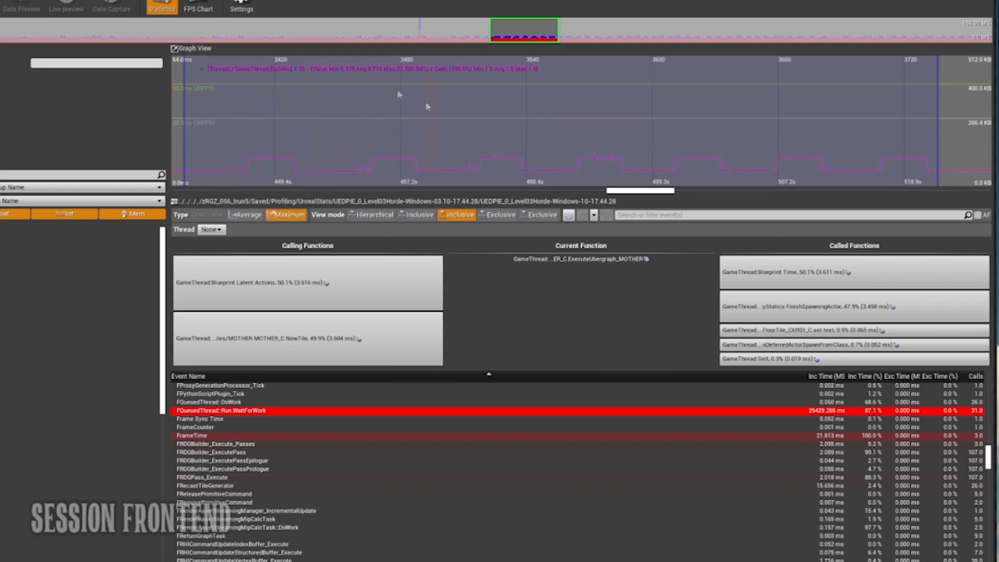
Step: Examine several individual frames on the high and low stretches of the GameThread graph in the UEDPIE_0_Level03Horde-Windows-10-17.44.28 capture
{"action": "mouse_move", "coordinate": [485, 27]}
{"action": "left_mouse_down"}
{"action": "mouse_move", "coordinate": [452, 24]}
{"action": "mouse_move", "coordinate": [479, 24]}
{"action": "left_mouse_up"}
{"action": "left_click", "coordinate": [247, 121]}
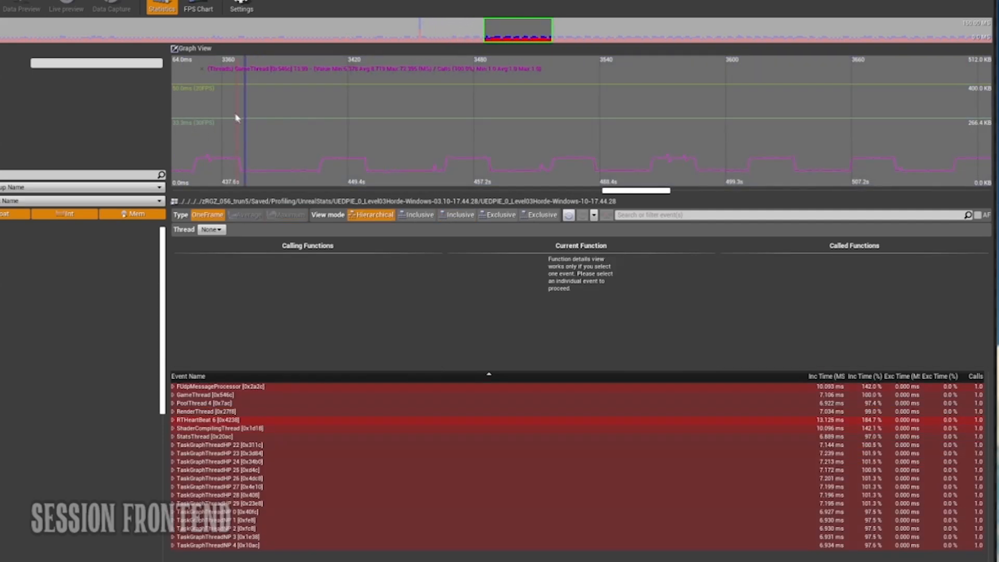
{"action": "left_click", "coordinate": [293, 119]}
{"action": "left_click", "coordinate": [414, 120]}
{"action": "left_click", "coordinate": [540, 121]}
{"action": "left_click", "coordinate": [371, 121]}
{"action": "left_click", "coordinate": [279, 121]}
Step: Select the graph range from about 437.6 s past 507.2 s and show its maximum values in the second Inclusive view mode
{"action": "left_click_drag", "start_coordinate": [225, 123], "coordinate": [943, 125]}
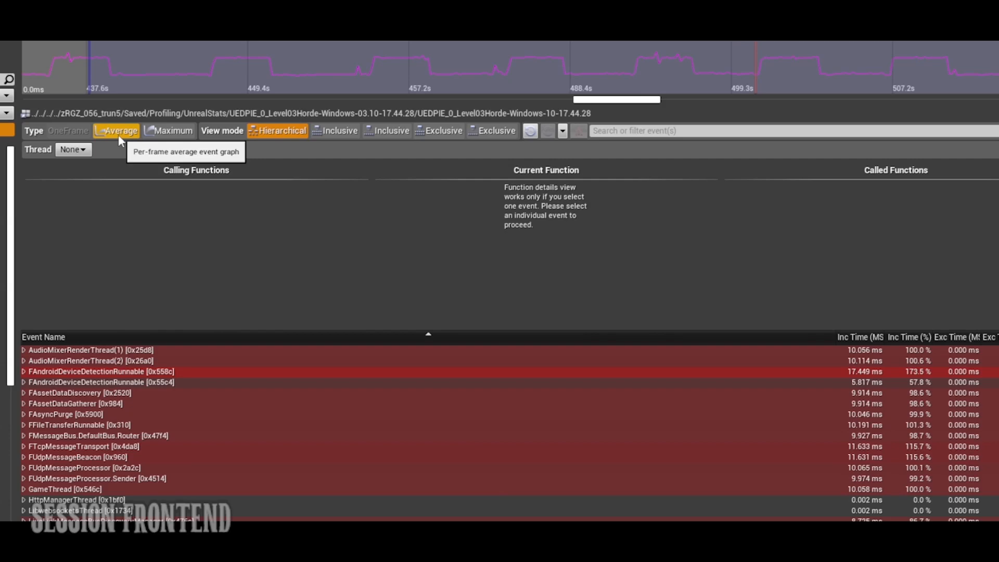
{"action": "left_click", "coordinate": [170, 133]}
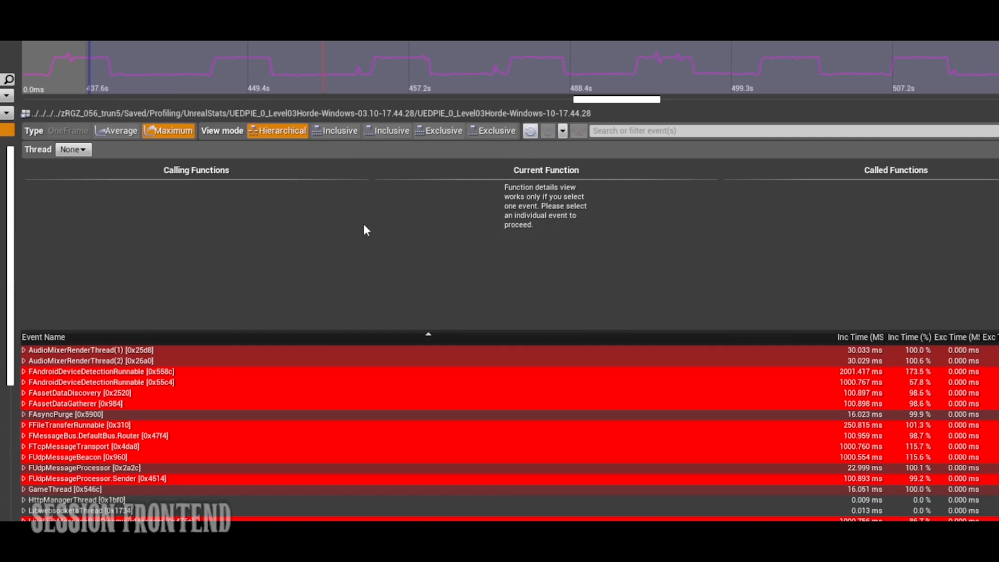
{"action": "left_click", "coordinate": [387, 132]}
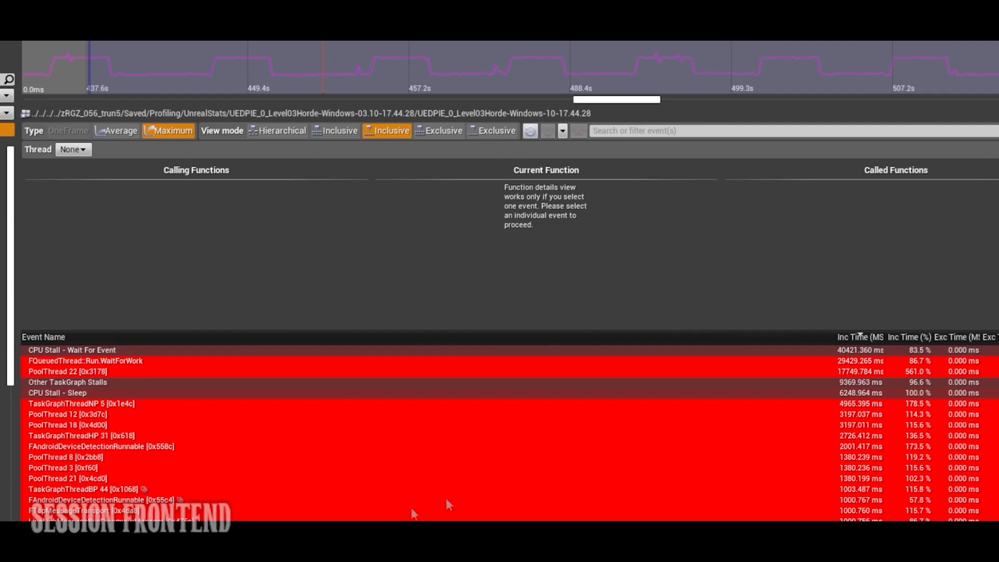
Step: Look through the events with the highest inclusive times and sort the list alphabetically by event name in ascending order
{"action": "scroll", "coordinate": [404, 504], "scroll_direction": "down", "scroll_amount": 5}
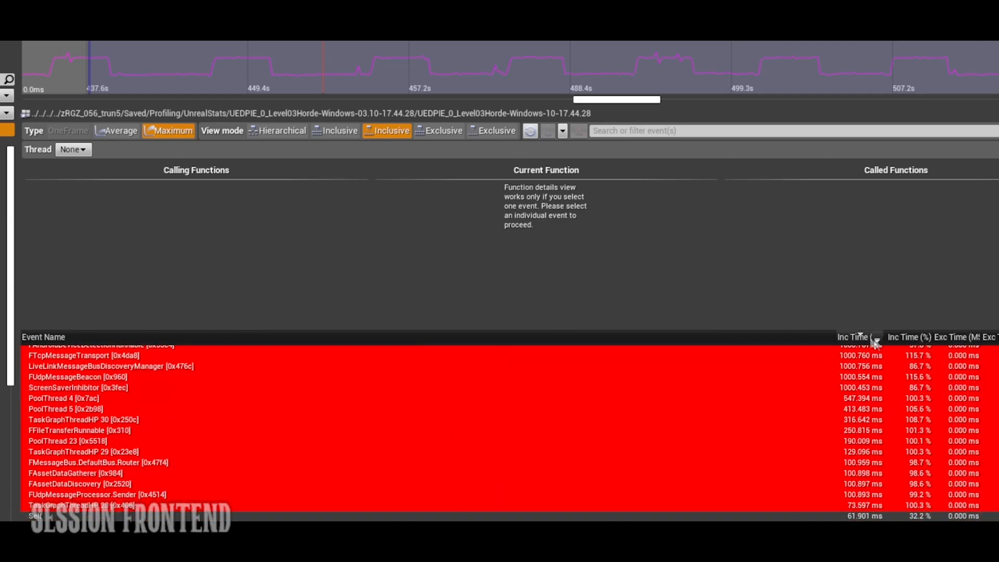
{"action": "scroll", "coordinate": [864, 370], "scroll_direction": "up", "scroll_amount": 6}
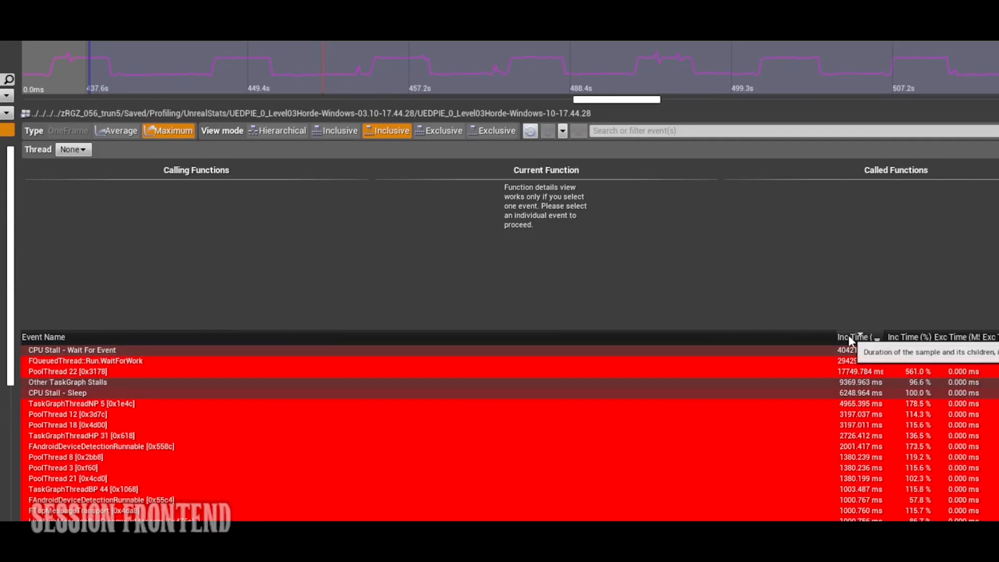
{"action": "scroll", "coordinate": [859, 335], "scroll_direction": "down", "scroll_amount": 10}
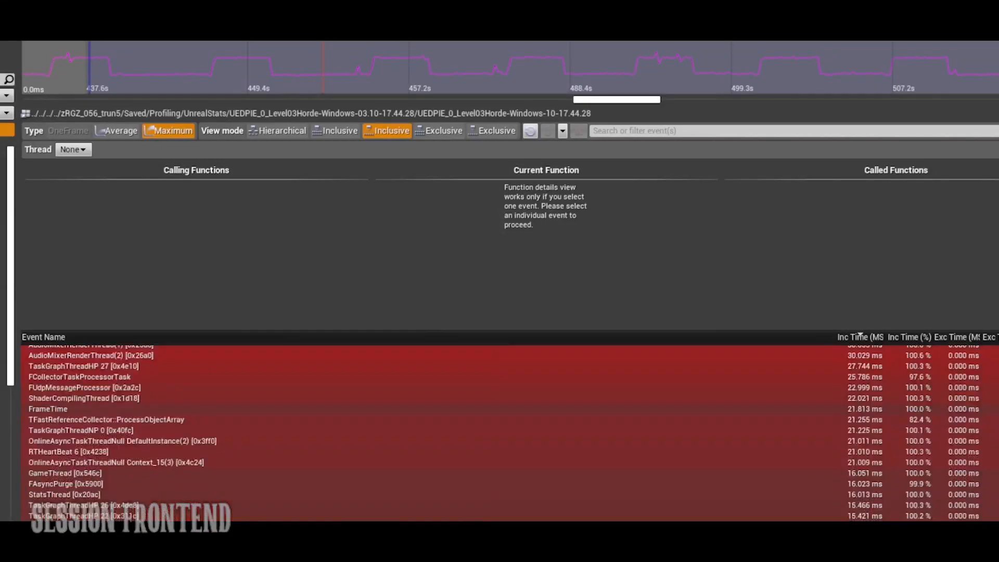
{"action": "scroll", "coordinate": [860, 335], "scroll_direction": "up", "scroll_amount": 10}
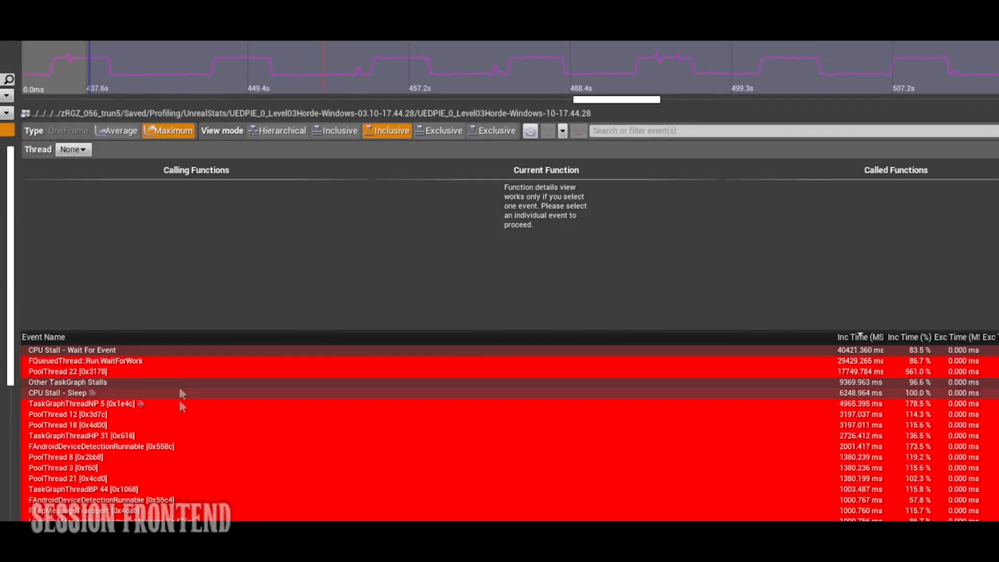
{"action": "left_click", "coordinate": [201, 338]}
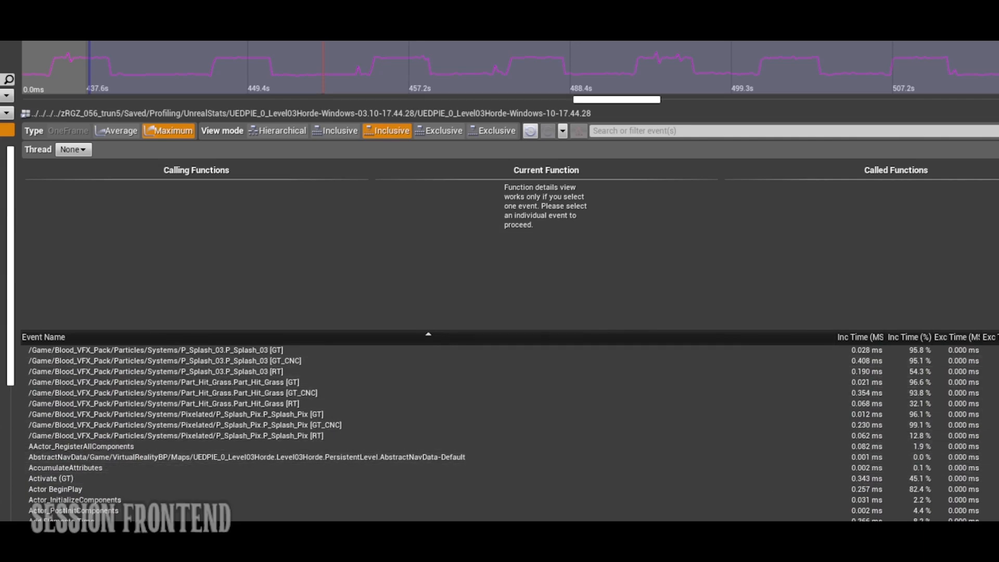
Step: Inspect the functions related to BP_FloorTile_Cliff01's foot sensor overlap, ReceiveBeginPlay and ZombieAddedSpawner events and the floor tile functions below them
{"action": "scroll", "coordinate": [281, 431], "scroll_direction": "down", "scroll_amount": 15}
{"action": "scroll", "coordinate": [416, 431], "scroll_direction": "down", "scroll_amount": 20}
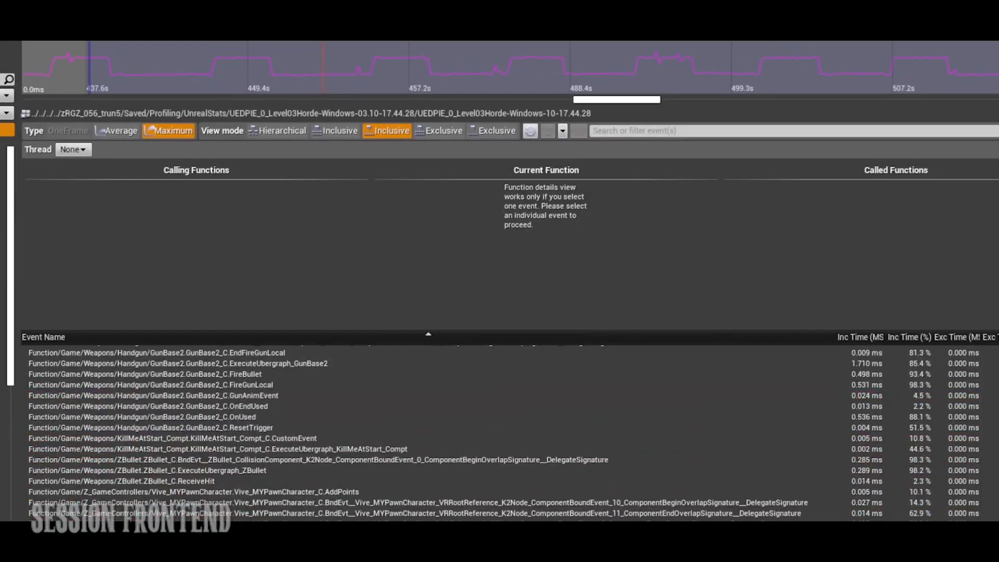
{"action": "scroll", "coordinate": [500, 432], "scroll_direction": "up", "scroll_amount": 5}
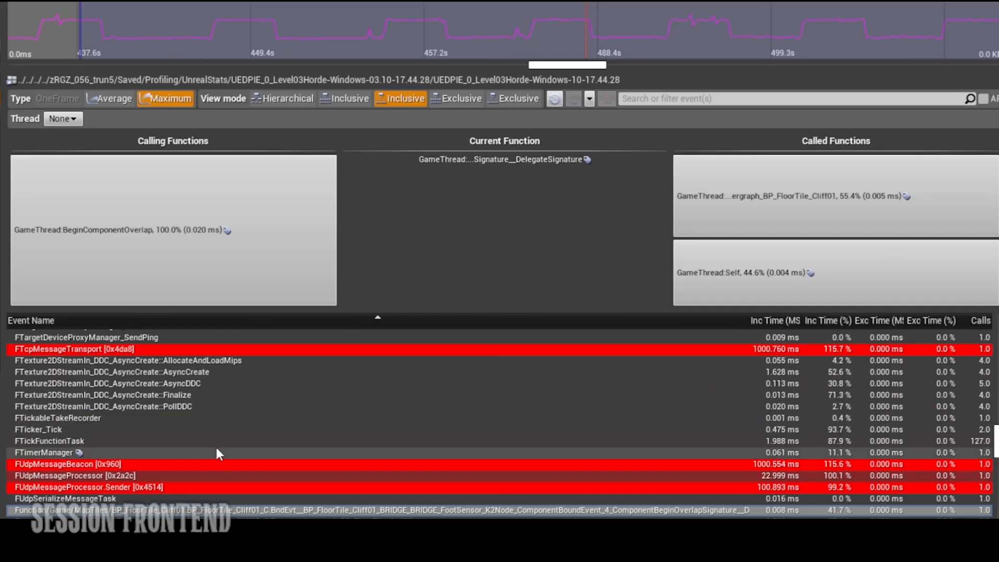
{"action": "scroll", "coordinate": [65, 506], "scroll_direction": "down", "scroll_amount": 2}
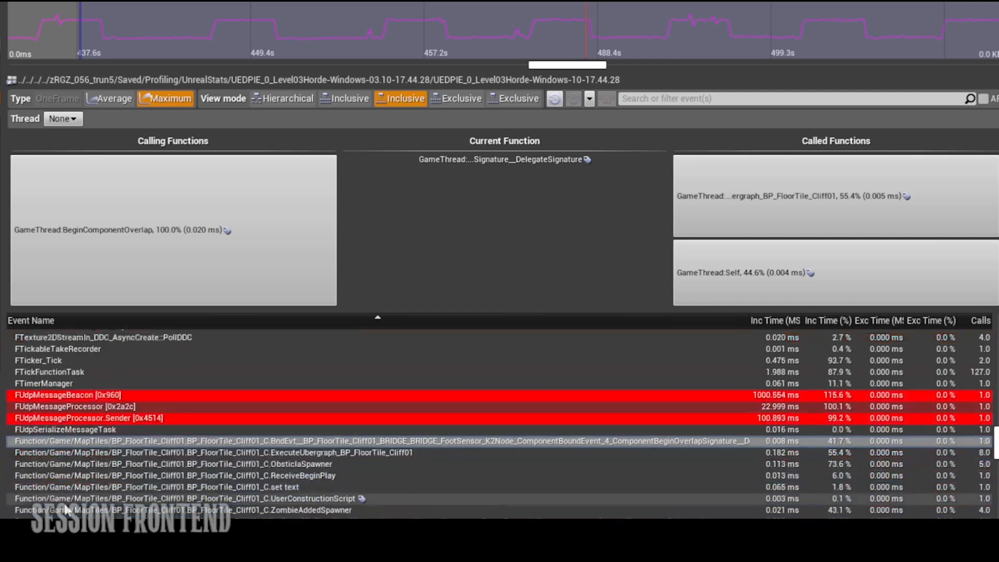
{"action": "left_click", "coordinate": [47, 442]}
{"action": "left_click", "coordinate": [59, 475]}
{"action": "left_click", "coordinate": [66, 510]}
{"action": "left_click", "coordinate": [66, 533]}
{"action": "left_click", "coordinate": [65, 544]}
{"action": "left_click", "coordinate": [65, 556]}
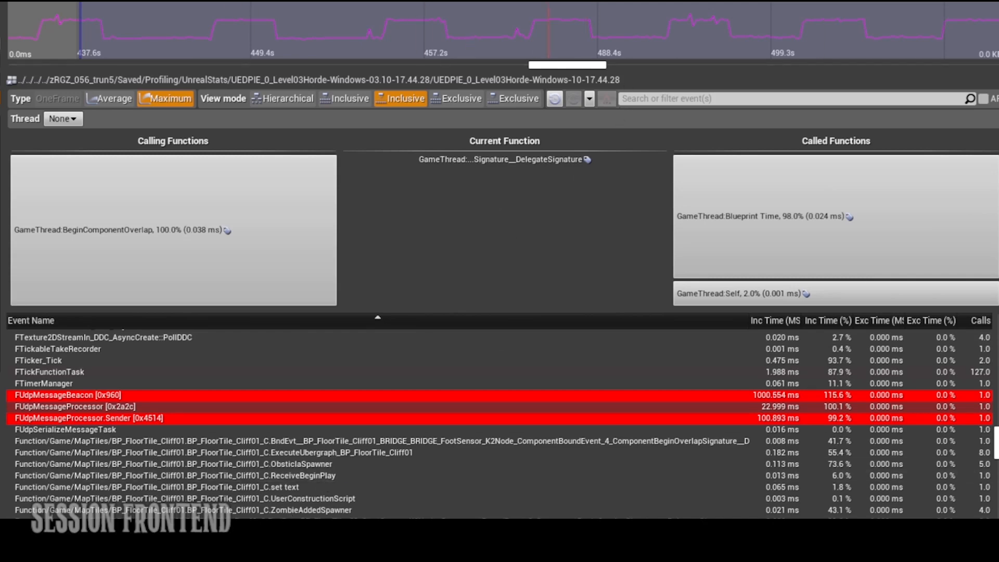
{"action": "scroll", "coordinate": [66, 510], "scroll_direction": "down", "scroll_amount": 1}
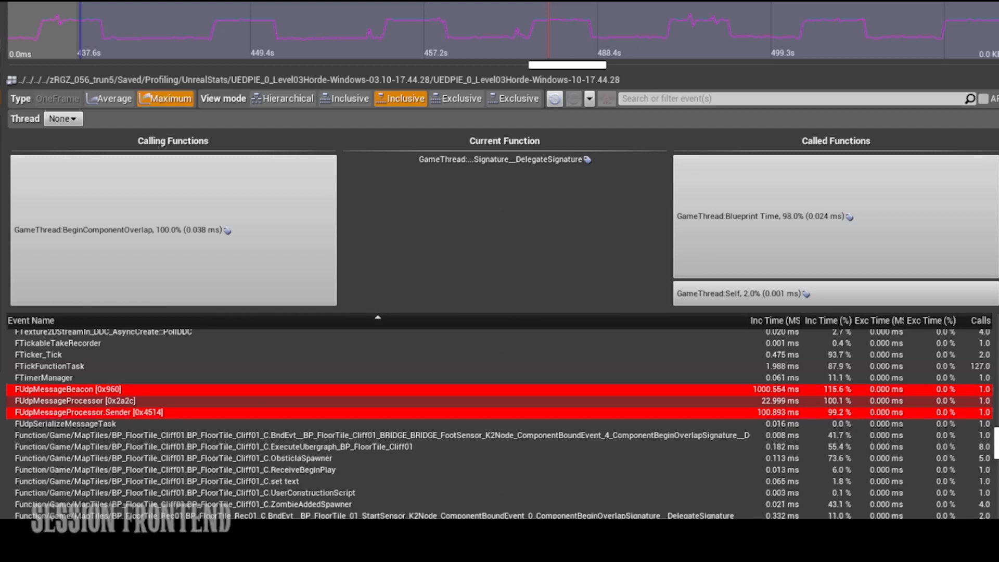
Step: Inspect the calling and called functions of BP_FloorTile_Cliff01's ObsticlaSpawner and ZombieAddedSpawner and of the BP_FloorTile_Rec01 events below them
{"action": "left_click", "coordinate": [985, 460]}
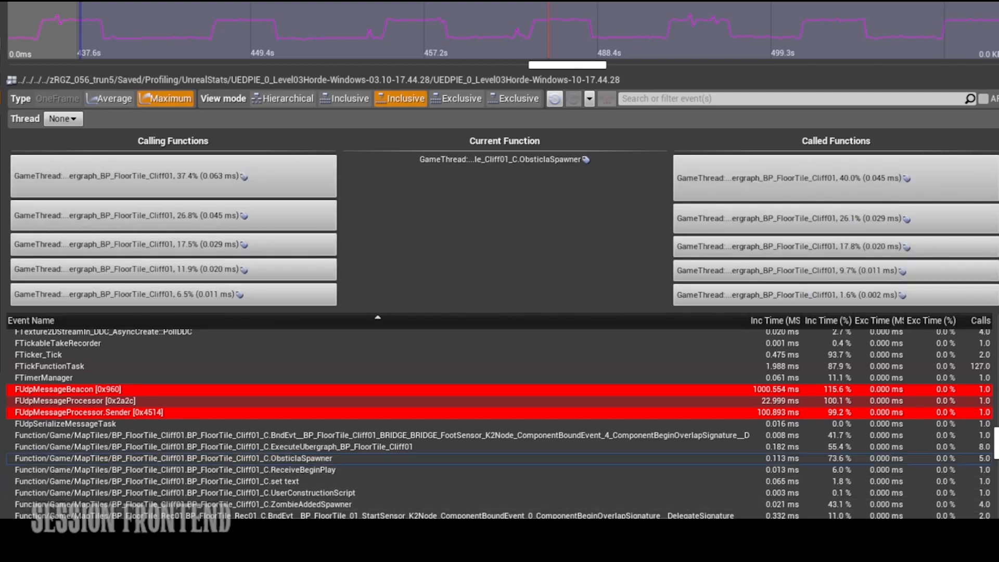
{"action": "left_click", "coordinate": [676, 528]}
{"action": "left_click", "coordinate": [677, 539]}
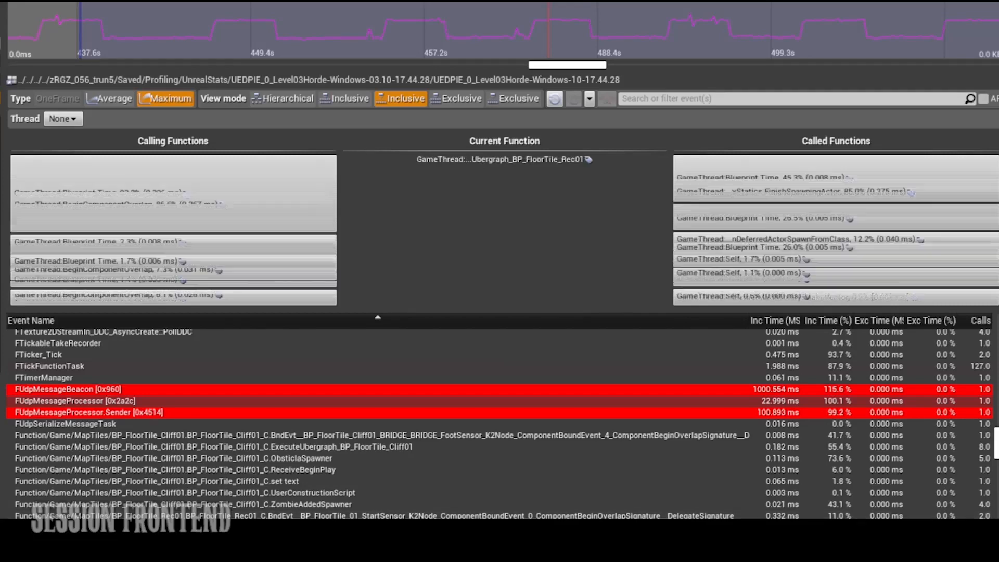
{"action": "left_click", "coordinate": [677, 516]}
{"action": "left_click", "coordinate": [676, 504]}
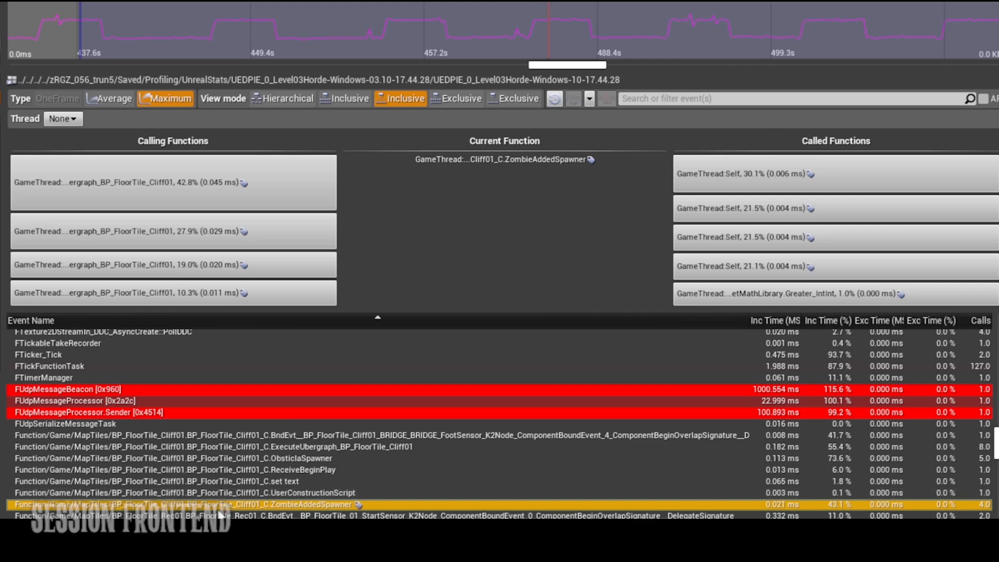
Step: Inspect the calling and called functions of BP_FloorTile_Rec01's start sensor and hunter sensor overlap events and MOTHER's ExecuteUbergraph
{"action": "left_click", "coordinate": [770, 516]}
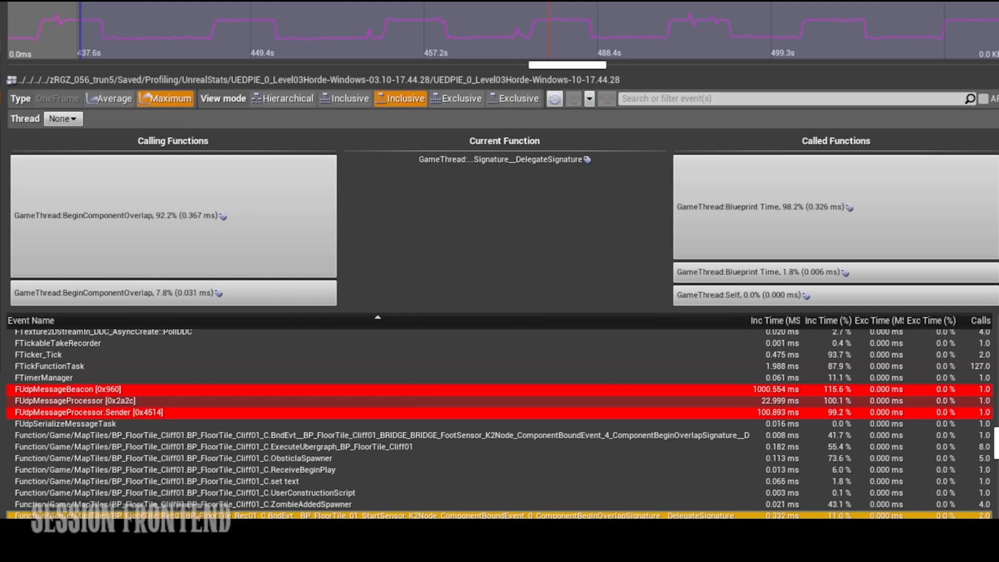
{"action": "left_click", "coordinate": [771, 527]}
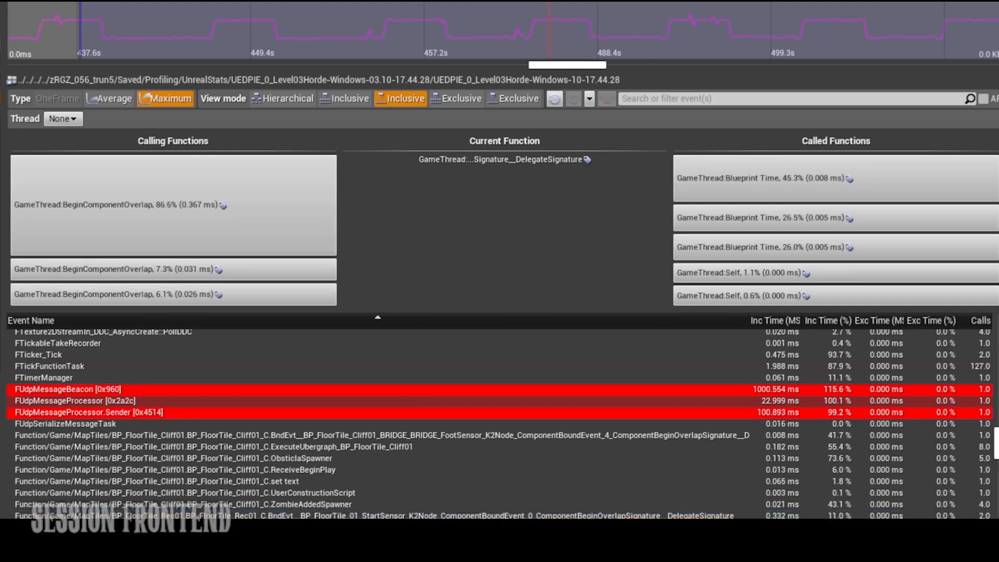
{"action": "left_click", "coordinate": [770, 540]}
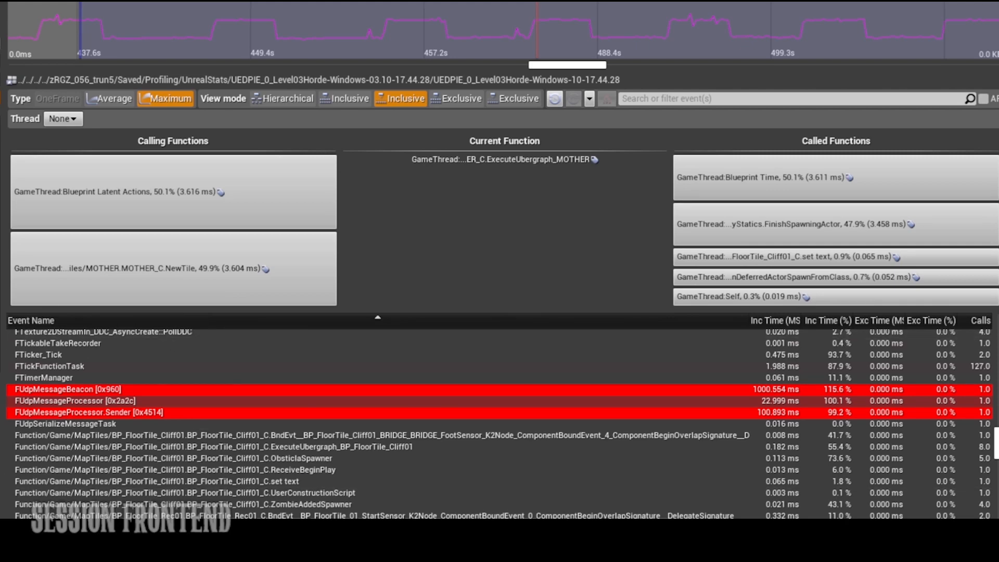
Step: Switch to the MOTHER Blueprint's Event Graph and follow the NewTile event through the cliff tile spawning nodes
{"action": "right_click", "coordinate": [142, 94]}
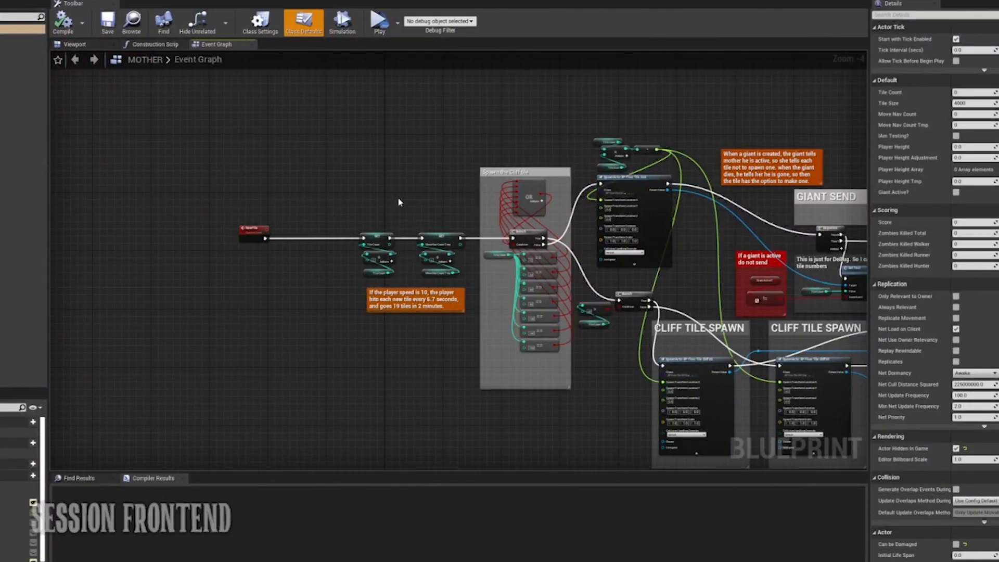
{"action": "right_click_drag", "start_coordinate": [398, 201], "coordinate": [564, 182]}
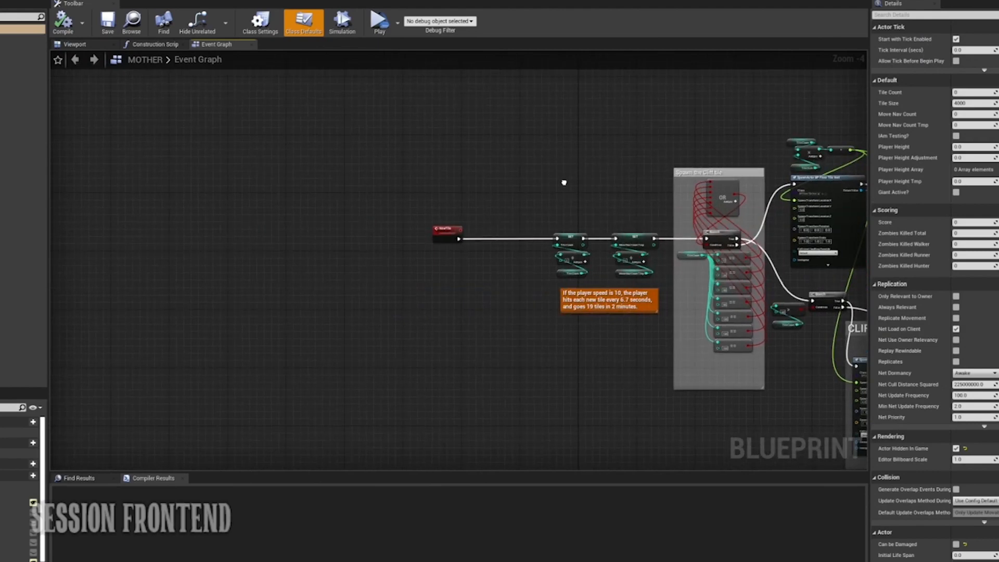
{"action": "scroll", "coordinate": [467, 252], "scroll_direction": "up", "scroll_amount": 5}
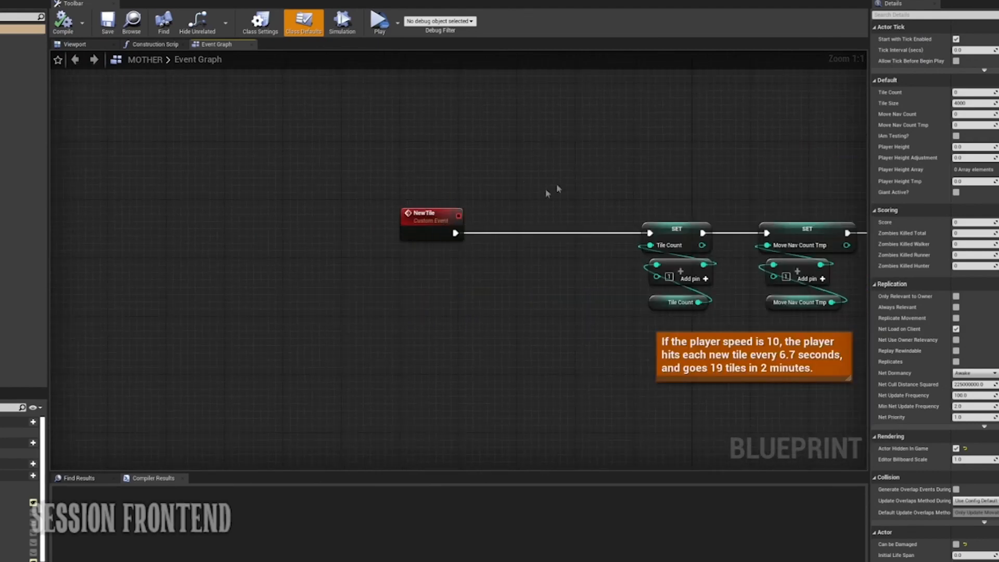
{"action": "scroll", "coordinate": [545, 195], "scroll_direction": "down", "scroll_amount": 3}
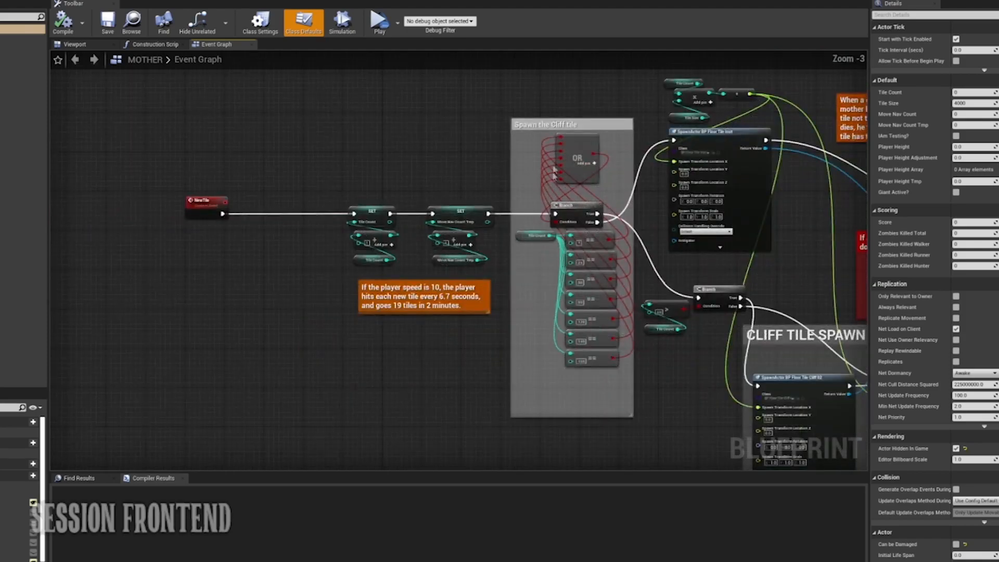
{"action": "right_click_drag", "start_coordinate": [677, 180], "coordinate": [320, 179]}
{"action": "right_click_drag", "start_coordinate": [632, 194], "coordinate": [502, 185]}
{"action": "scroll", "coordinate": [506, 185], "scroll_direction": "down", "scroll_amount": 4}
{"action": "right_click_drag", "start_coordinate": [649, 262], "coordinate": [452, 270]}
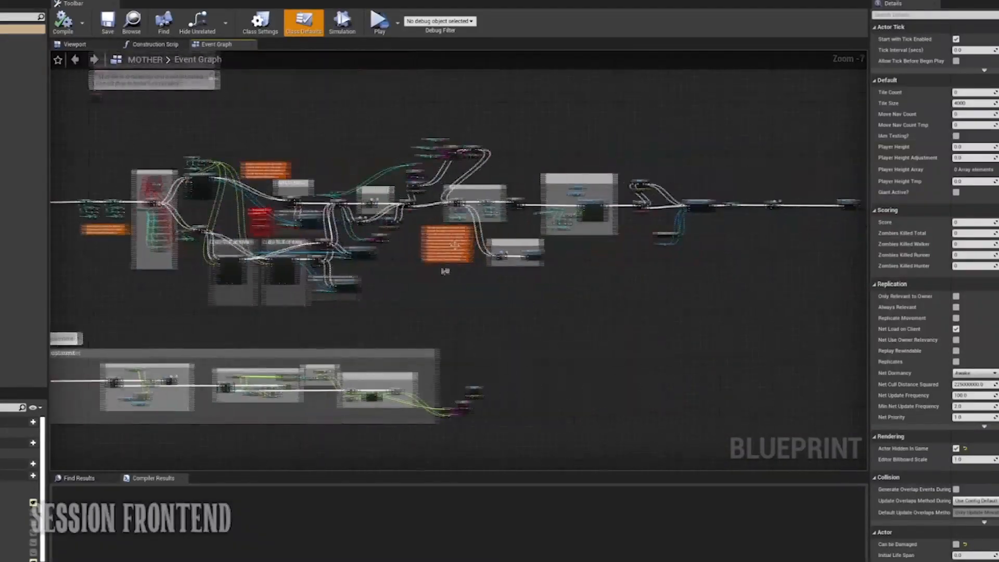
Step: Examine the navmesh relocation, navigation bounds update and delayed New Tile nodes in MOTHER's NewTile chain
{"action": "scroll", "coordinate": [451, 236], "scroll_direction": "up", "scroll_amount": 4}
{"action": "right_click_drag", "start_coordinate": [286, 275], "coordinate": [620, 277]}
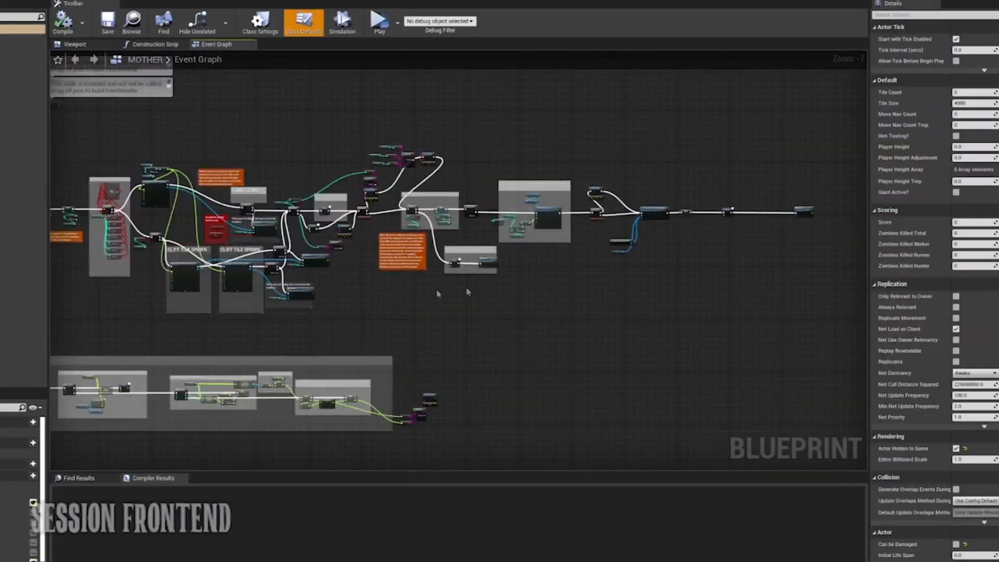
{"action": "right_click_drag", "start_coordinate": [429, 292], "coordinate": [667, 283]}
{"action": "right_click_drag", "start_coordinate": [326, 303], "coordinate": [271, 285]}
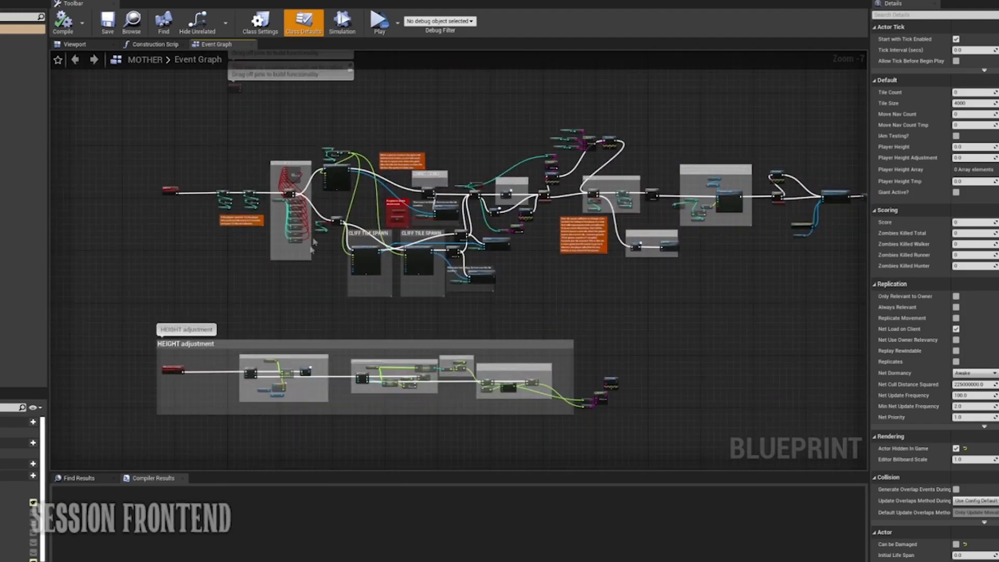
{"action": "scroll", "coordinate": [312, 208], "scroll_direction": "up", "scroll_amount": 8}
{"action": "scroll", "coordinate": [373, 197], "scroll_direction": "down", "scroll_amount": 3}
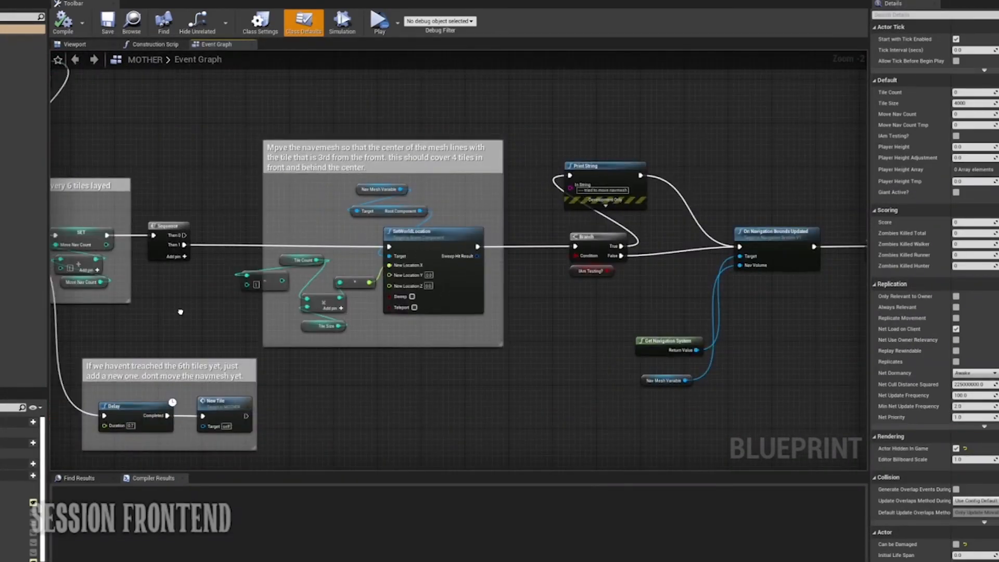
{"action": "right_click_drag", "start_coordinate": [180, 312], "coordinate": [655, 310]}
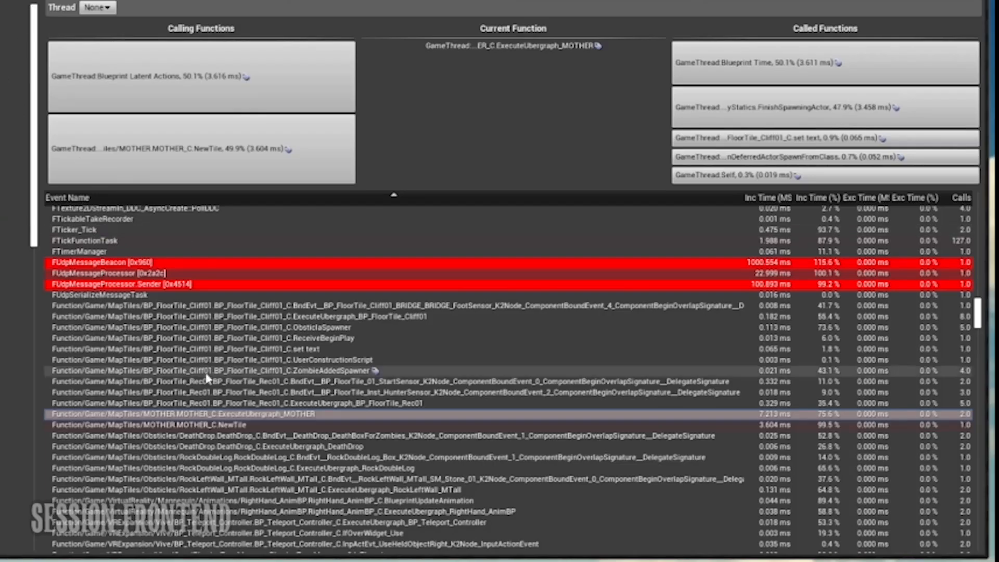
Step: Back in the profiler, inspect the functions related to MOTHER's NewTile, RockDoubleLog's overlap event and GunBase2's FireBullet
{"action": "left_click", "coordinate": [195, 425]}
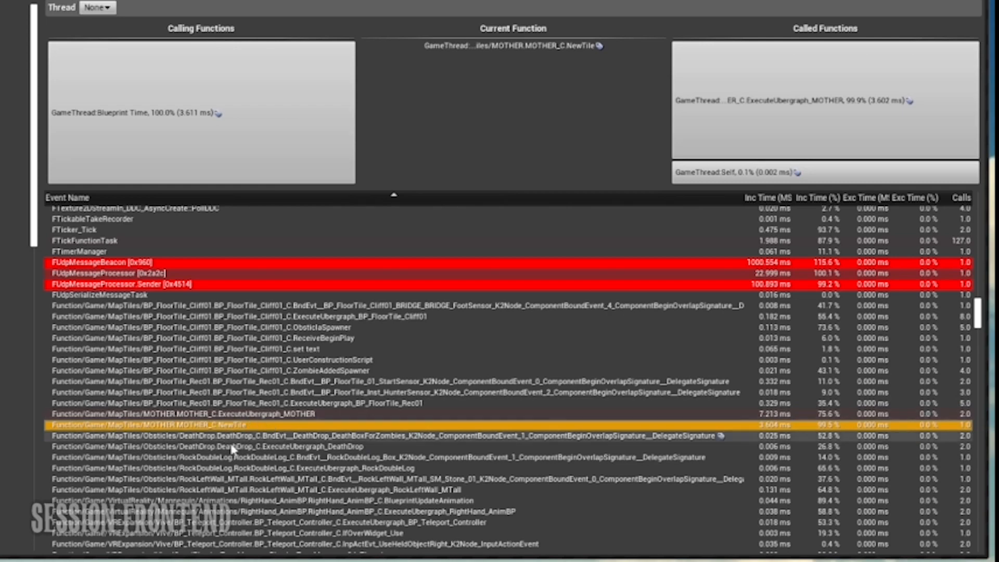
{"action": "left_click", "coordinate": [224, 457]}
{"action": "scroll", "coordinate": [156, 448], "scroll_direction": "down", "scroll_amount": 4}
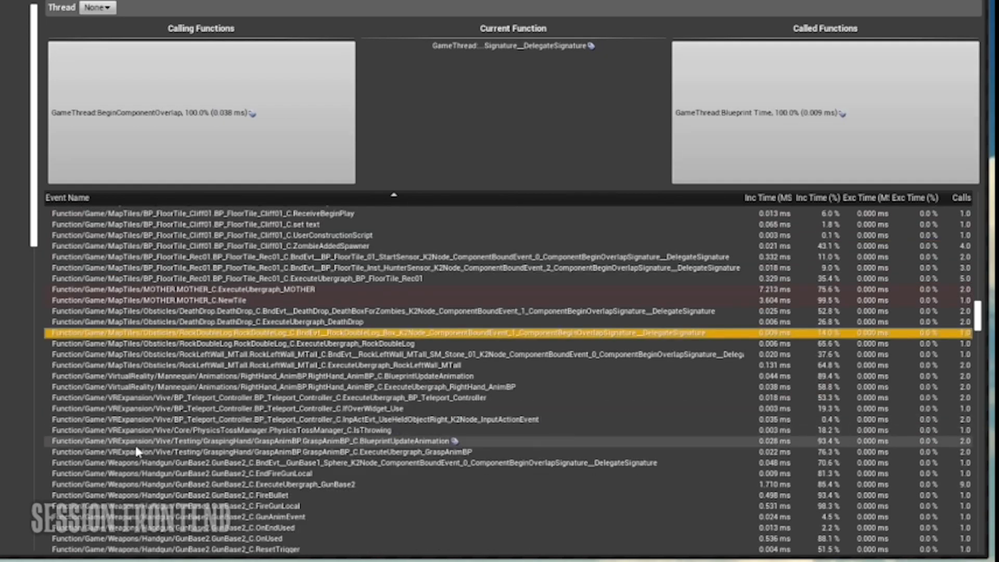
{"action": "scroll", "coordinate": [199, 448], "scroll_direction": "down", "scroll_amount": 3}
{"action": "scroll", "coordinate": [199, 448], "scroll_direction": "down", "scroll_amount": 2}
{"action": "left_click", "coordinate": [262, 388]}
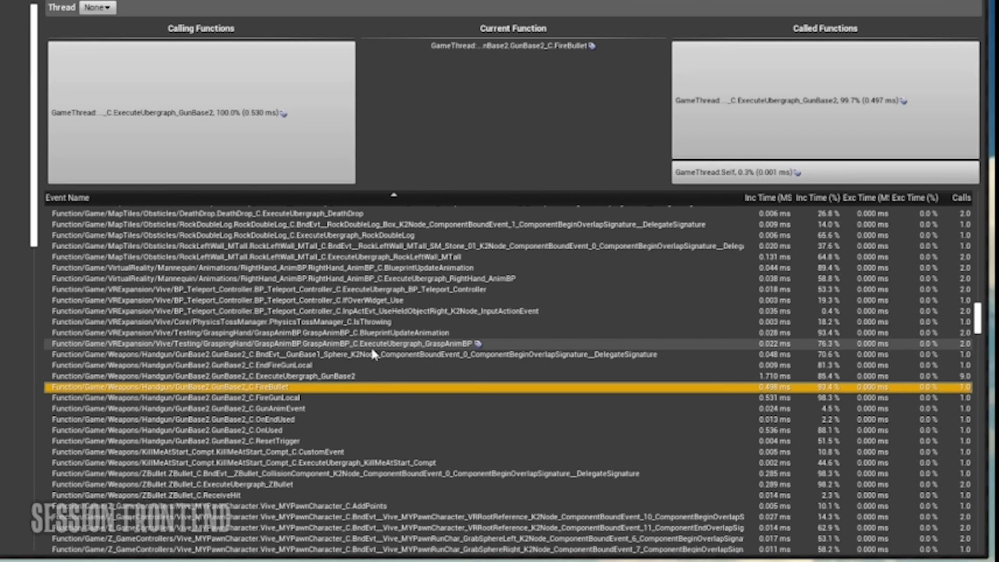
Step: Inspect the remaining weapon events and Vive_MYPawnCharacter's CheckAndHandleGripAnimations, ReceiveTick, SampleGripVelocities and UpdateTeleportRotations functions
{"action": "scroll", "coordinate": [250, 442], "scroll_direction": "down", "scroll_amount": 2}
{"action": "left_click", "coordinate": [241, 450]}
{"action": "left_click", "coordinate": [175, 409]}
{"action": "left_click", "coordinate": [234, 442]}
{"action": "left_click", "coordinate": [237, 463]}
{"action": "scroll", "coordinate": [238, 492], "scroll_direction": "down", "scroll_amount": 4}
{"action": "scroll", "coordinate": [240, 495], "scroll_direction": "down", "scroll_amount": 3}
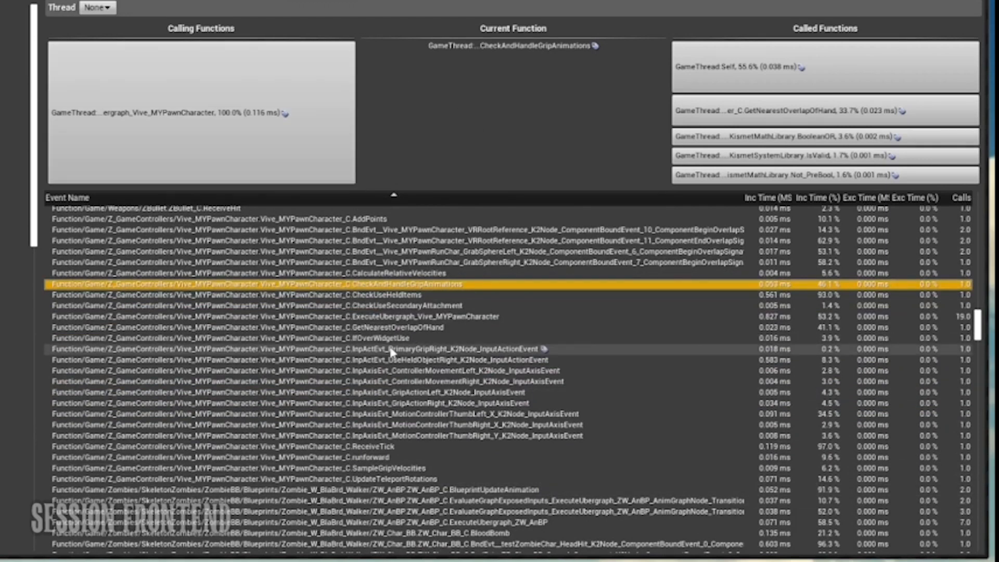
{"action": "left_click", "coordinate": [367, 448]}
{"action": "left_click", "coordinate": [343, 469]}
{"action": "left_click", "coordinate": [340, 478]}
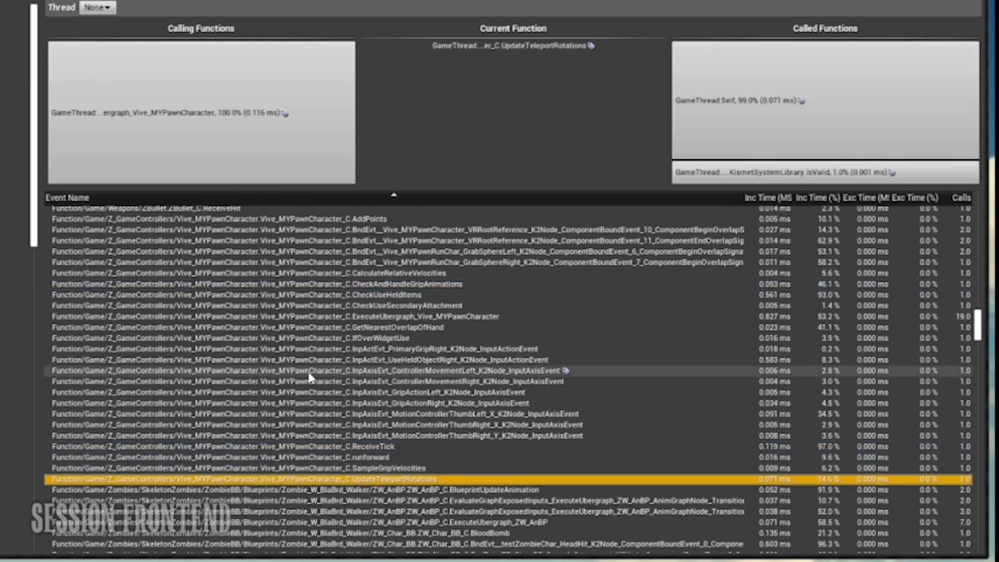
Step: Find the Blueprint Time and Blueprint Latent Actions events in the list and inspect the calling and called functions of each
{"action": "scroll", "coordinate": [119, 366], "scroll_direction": "up", "scroll_amount": 10}
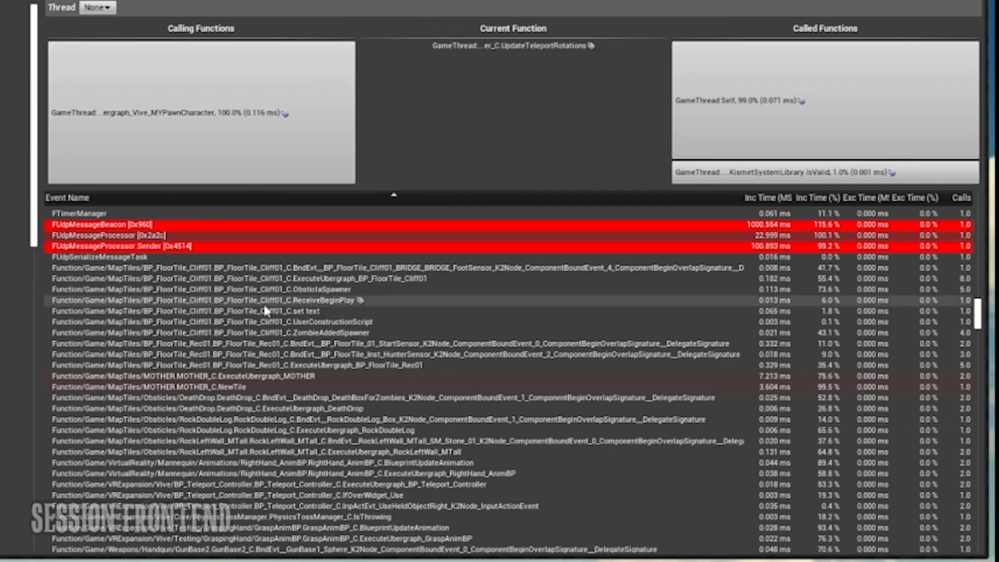
{"action": "scroll", "coordinate": [124, 317], "scroll_direction": "up", "scroll_amount": 7}
{"action": "scroll", "coordinate": [124, 313], "scroll_direction": "up", "scroll_amount": 6}
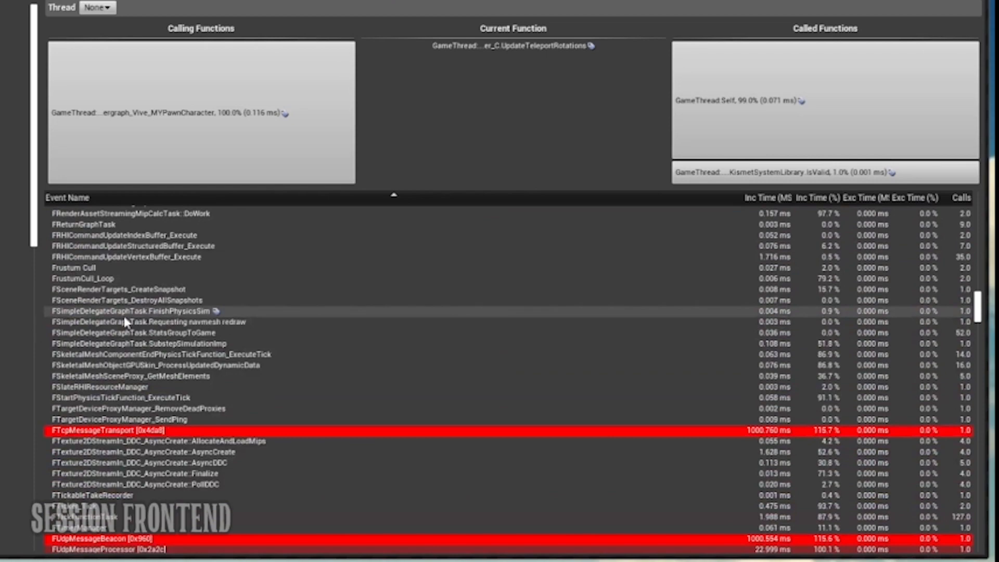
{"action": "left_click_drag", "start_coordinate": [977, 311], "coordinate": [952, 223]}
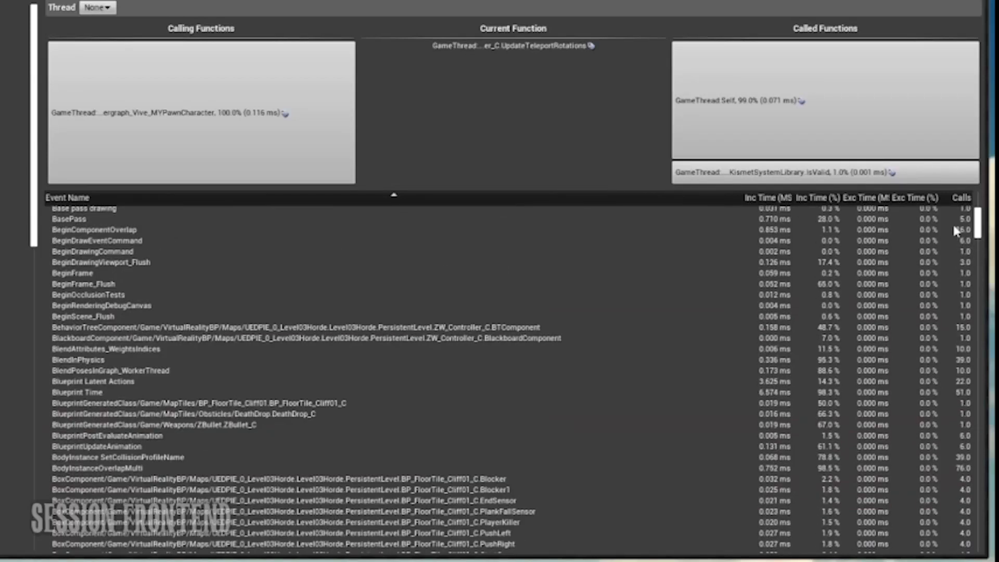
{"action": "left_click", "coordinate": [71, 394]}
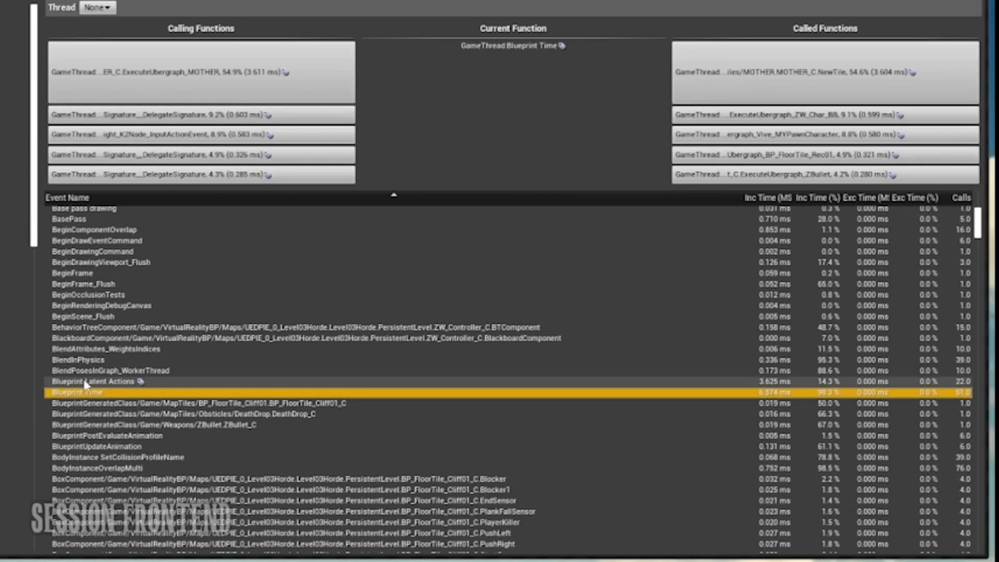
{"action": "left_click", "coordinate": [83, 383]}
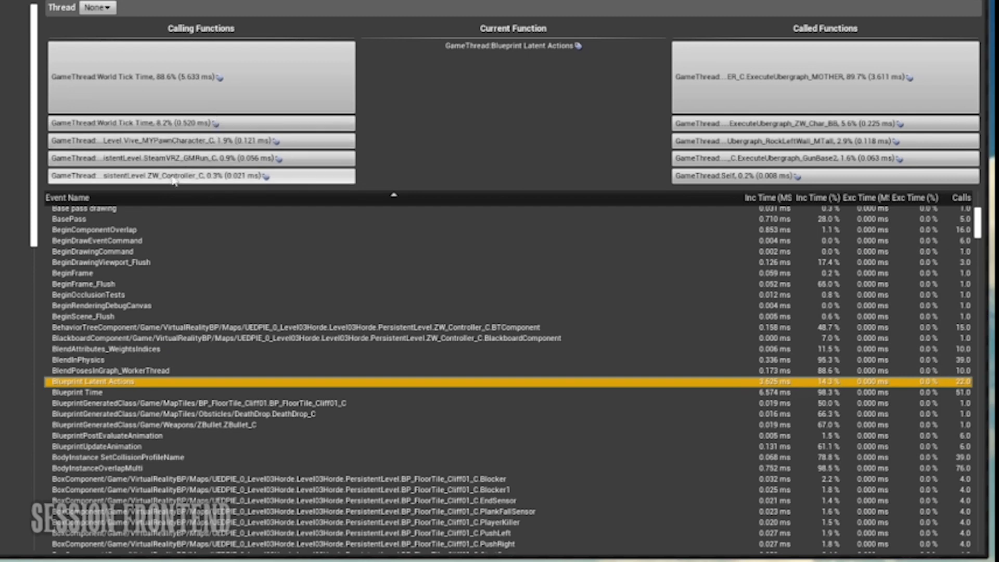
Step: Inspect the BlueprintGeneratedClass events for DeathDrop, BP_FloorTile_Cliff01 and ZBullet
{"action": "left_click", "coordinate": [105, 415]}
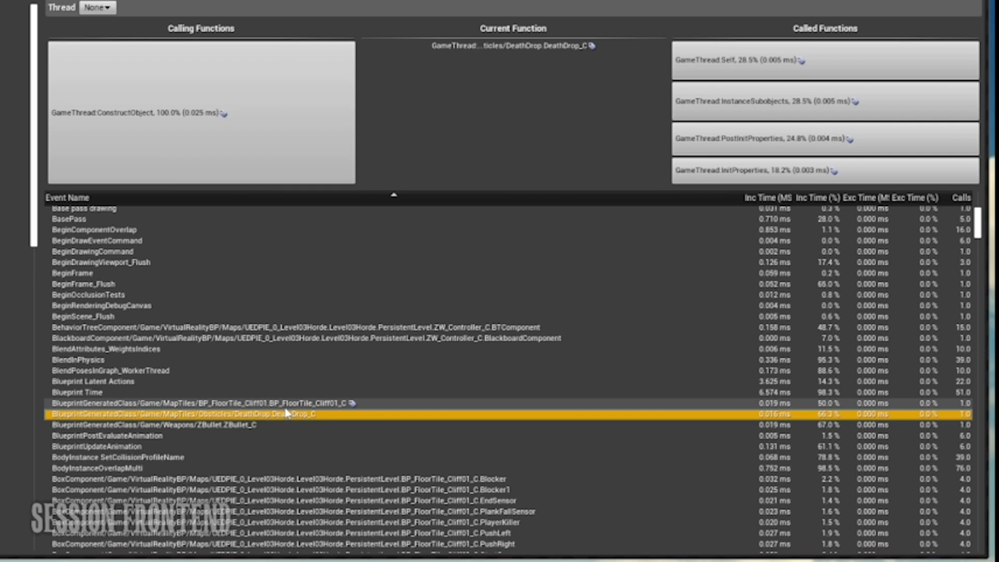
{"action": "key", "text": "Up"}
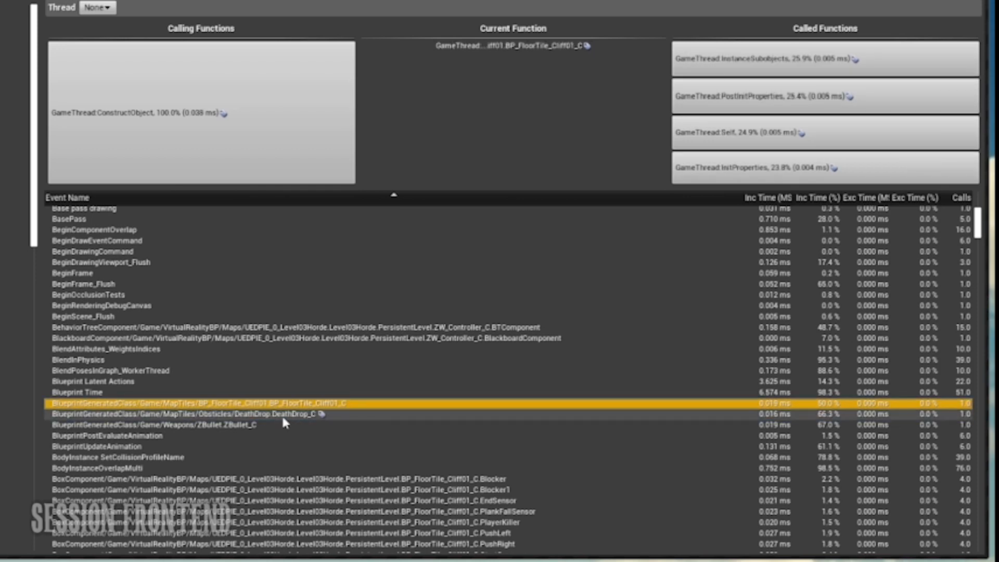
{"action": "key", "text": "Down"}
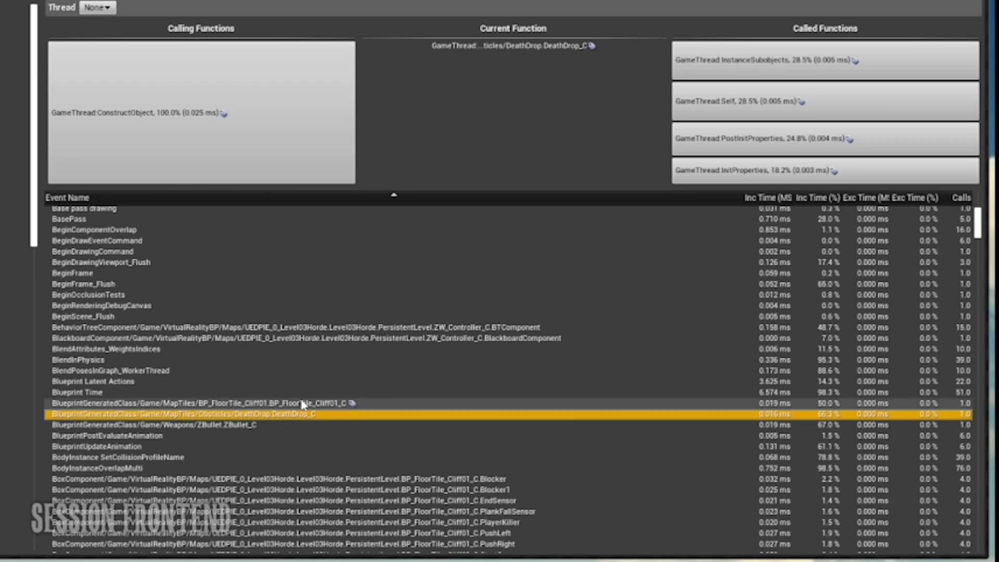
{"action": "left_click", "coordinate": [301, 405]}
{"action": "left_click", "coordinate": [185, 425]}
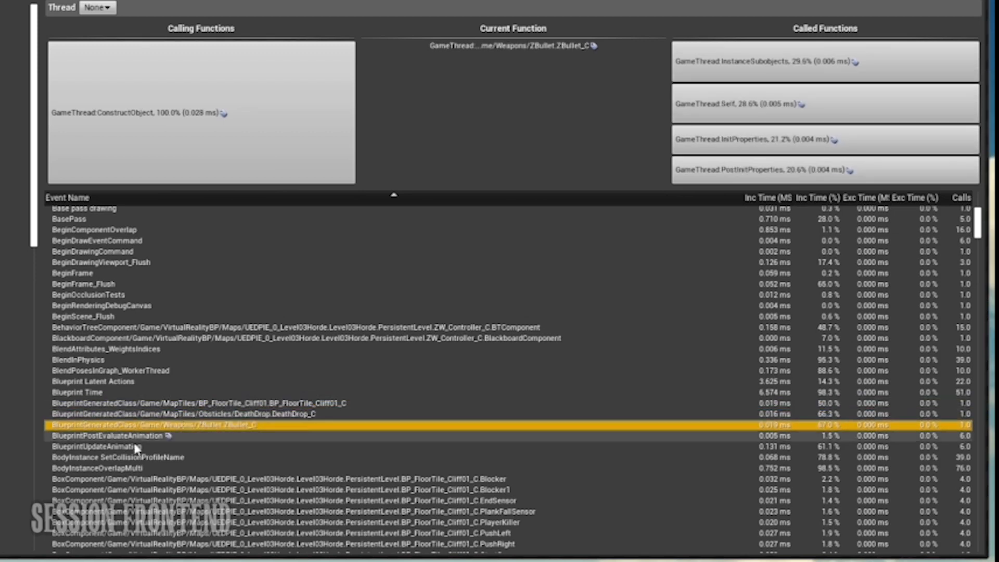
{"action": "mouse_move", "coordinate": [142, 384]}
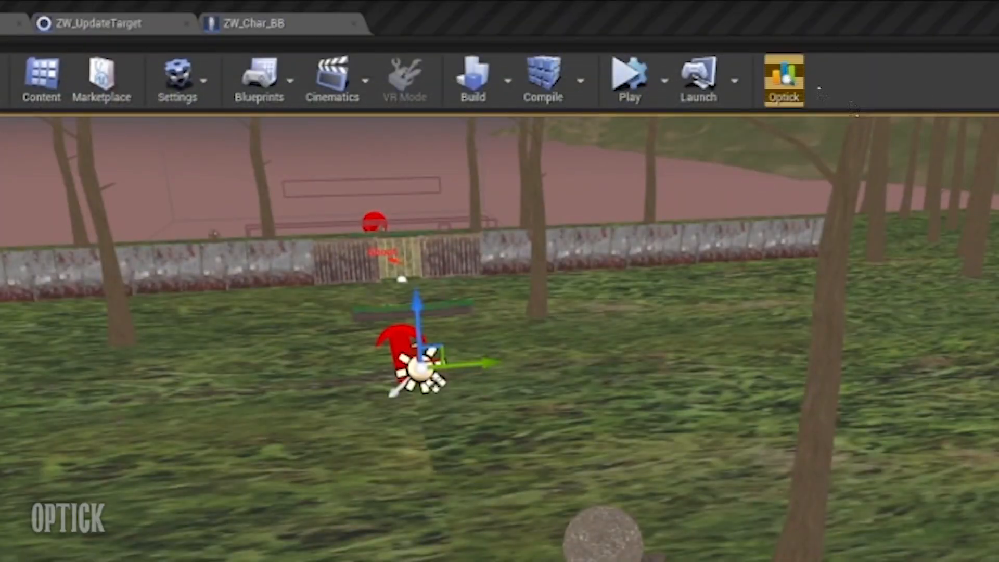
Step: Open the Optick Profiler from the level editor and start capturing frames
{"action": "left_click", "coordinate": [783, 83]}
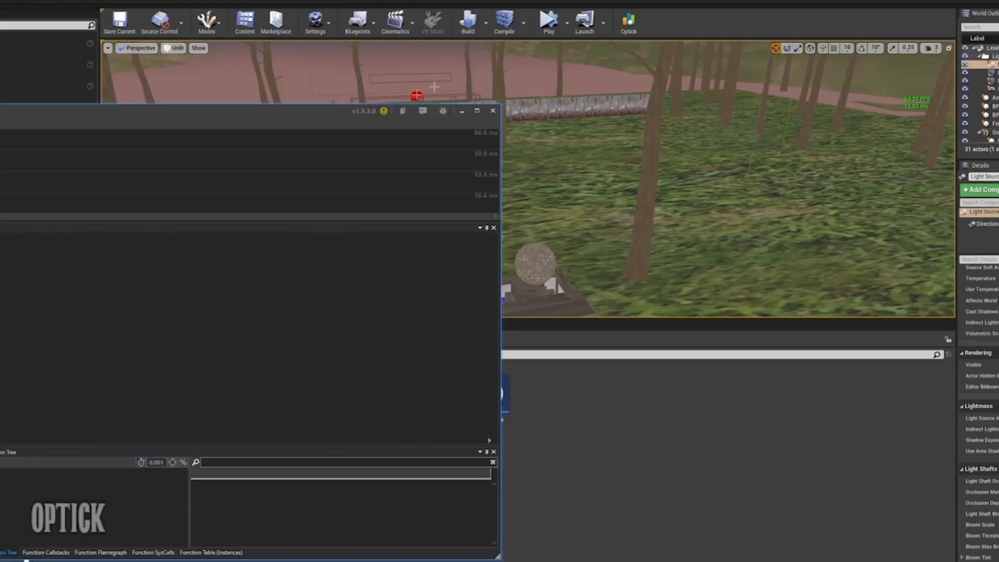
{"action": "left_click_drag", "start_coordinate": [311, 112], "coordinate": [637, 67]}
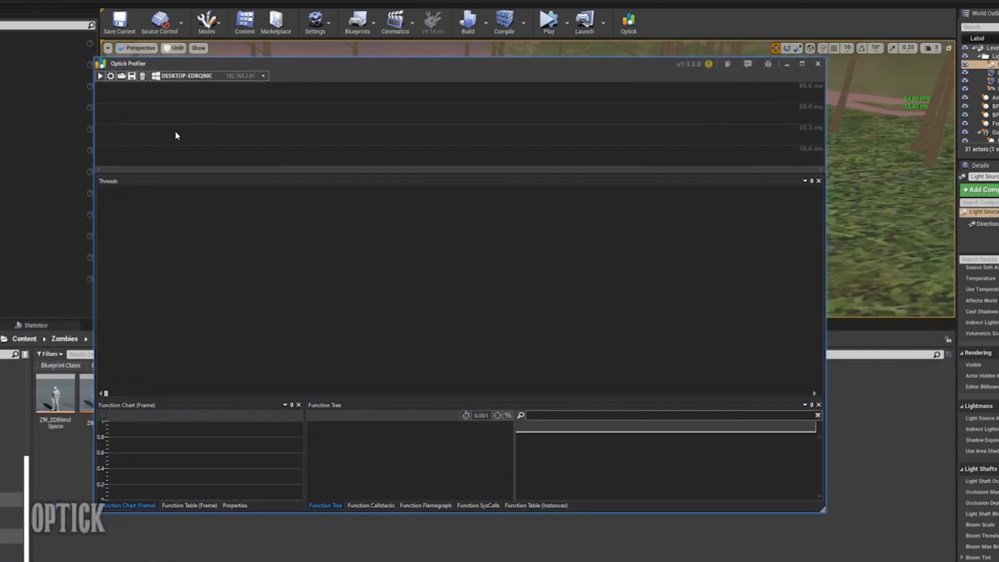
{"action": "left_click", "coordinate": [100, 76]}
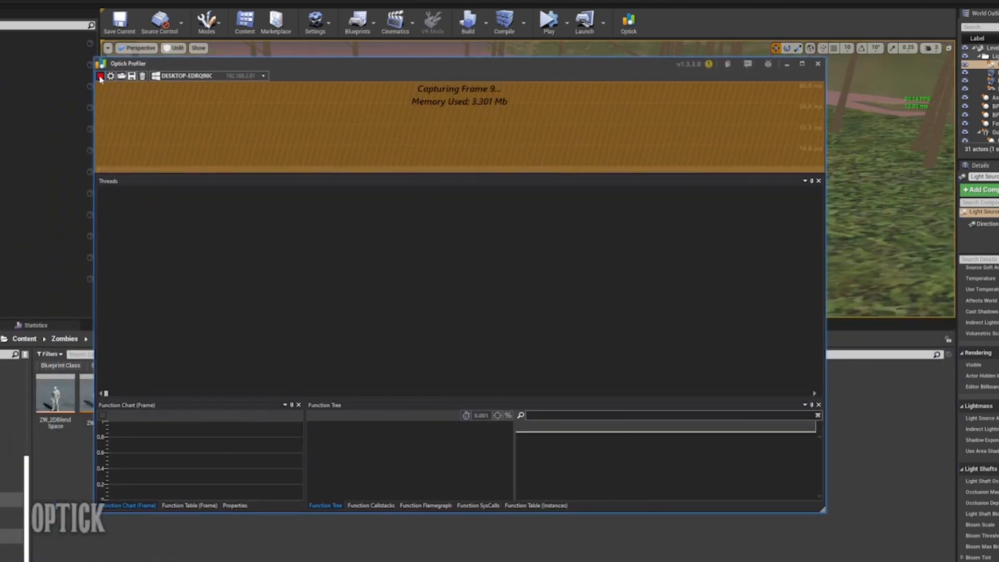
Step: Run the level while Optick is capturing and stop the Optick capture
{"action": "left_click_drag", "start_coordinate": [545, 64], "coordinate": [283, 125]}
{"action": "left_click", "coordinate": [549, 21]}
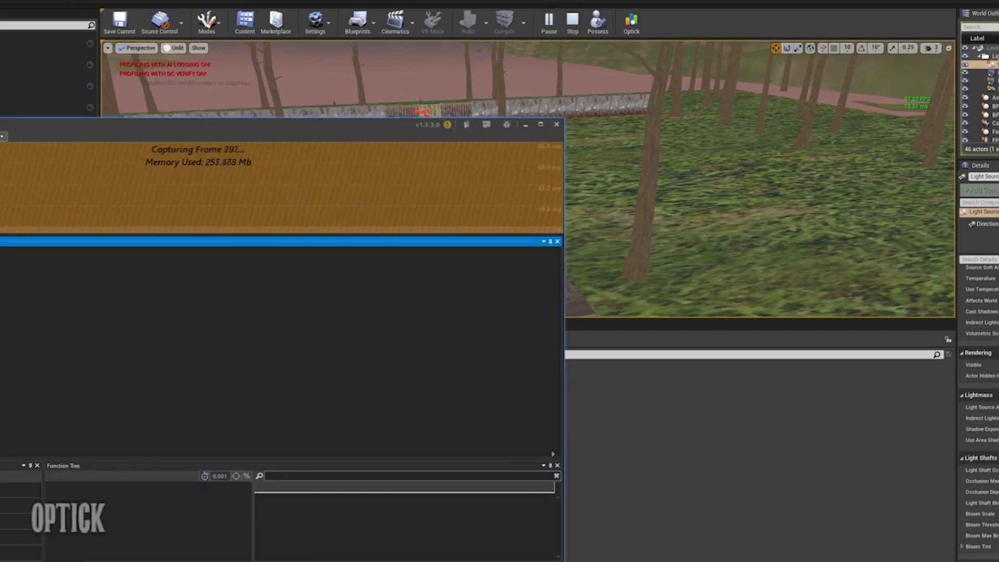
{"action": "left_click", "coordinate": [101, 105]}
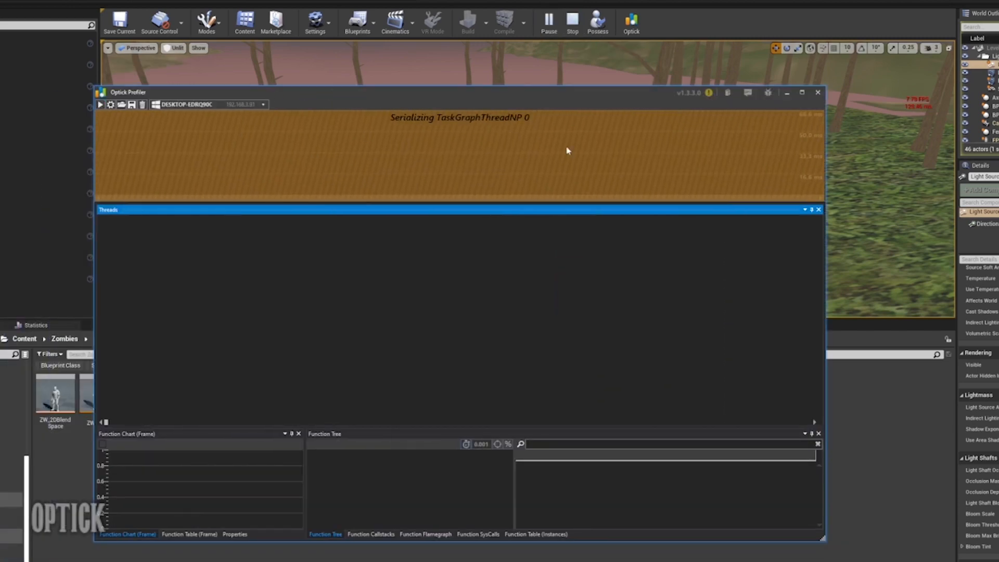
Step: Stop the running level, then enlarge and reposition the Optick Profiler window to show the full capture
{"action": "left_click", "coordinate": [576, 19]}
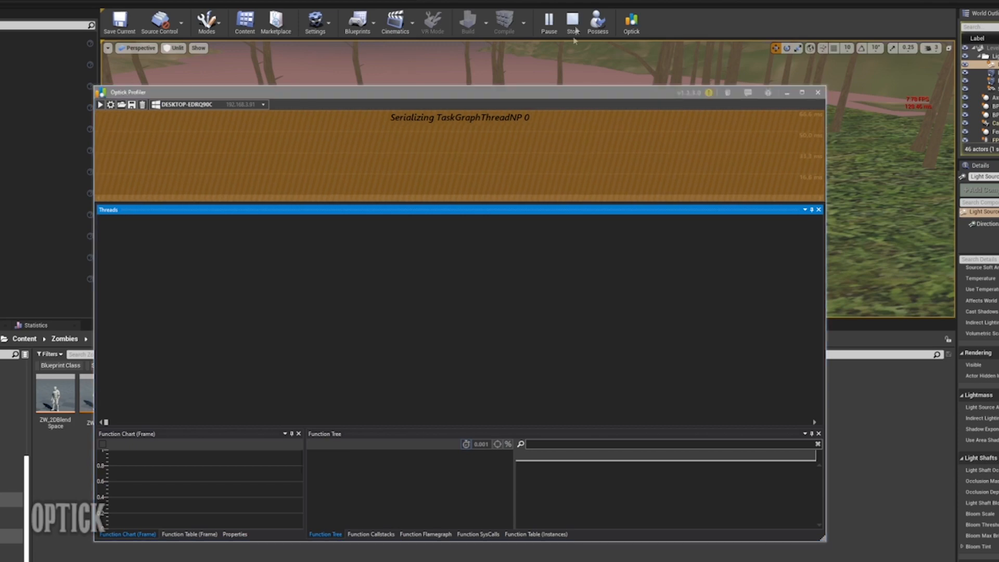
{"action": "left_click", "coordinate": [590, 94]}
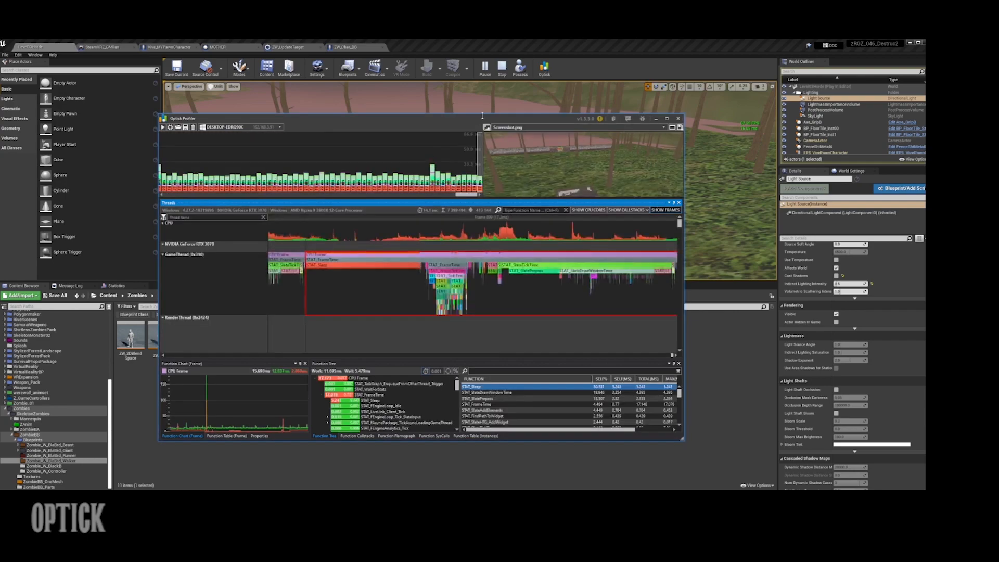
{"action": "left_click_drag", "start_coordinate": [683, 440], "coordinate": [819, 477]}
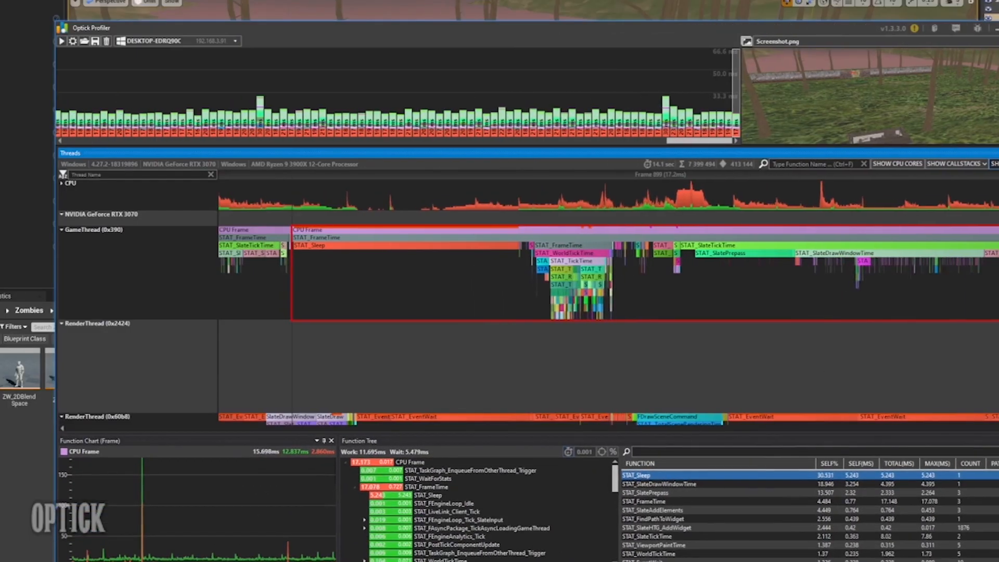
{"action": "left_click_drag", "start_coordinate": [998, 561], "coordinate": [982, 558]}
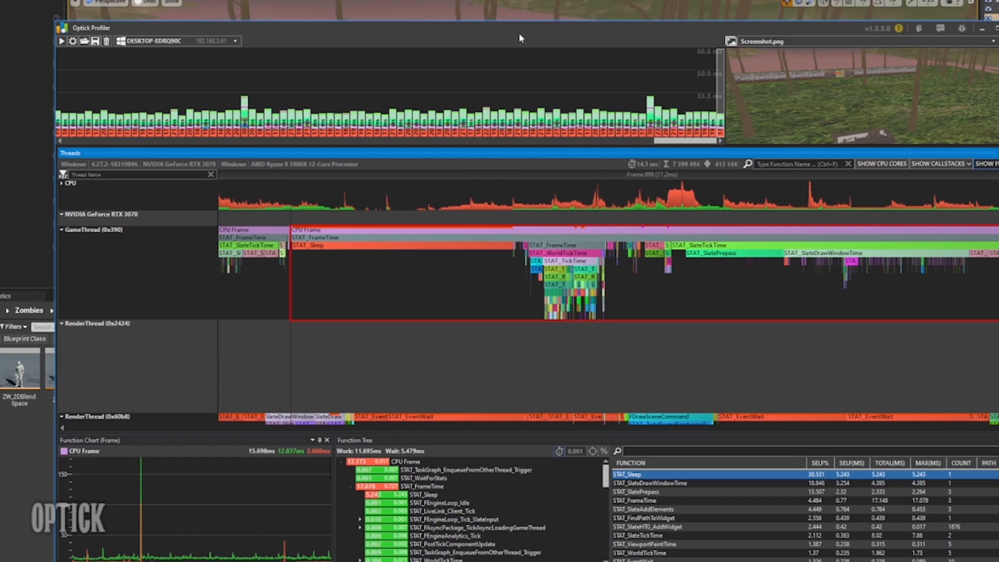
{"action": "left_click_drag", "start_coordinate": [519, 36], "coordinate": [480, 10]}
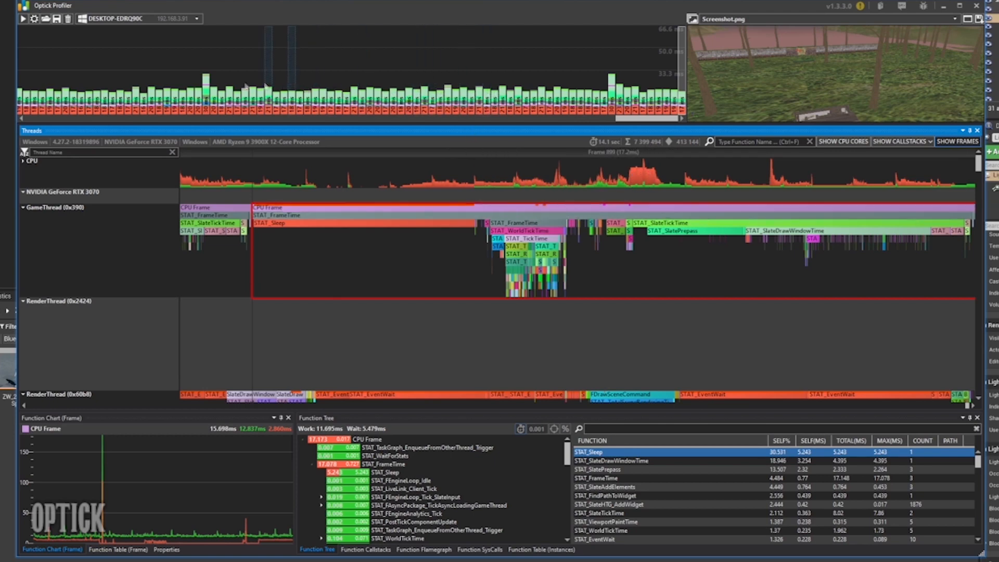
Step: Select a frame from the middle of the Optick capture and inspect STAT_FrameTime and its child functions in the function tree
{"action": "left_click", "coordinate": [408, 101]}
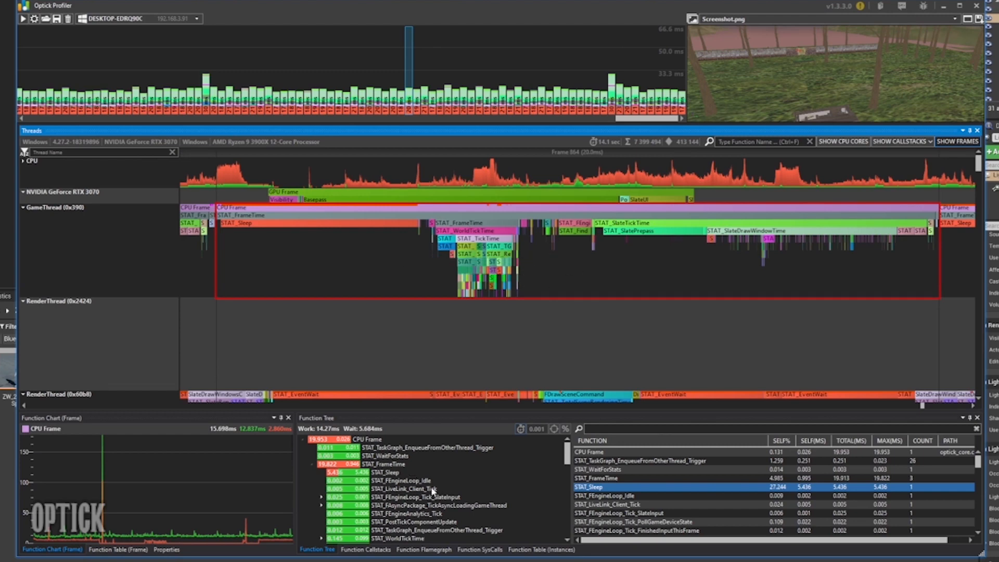
{"action": "left_click", "coordinate": [389, 465]}
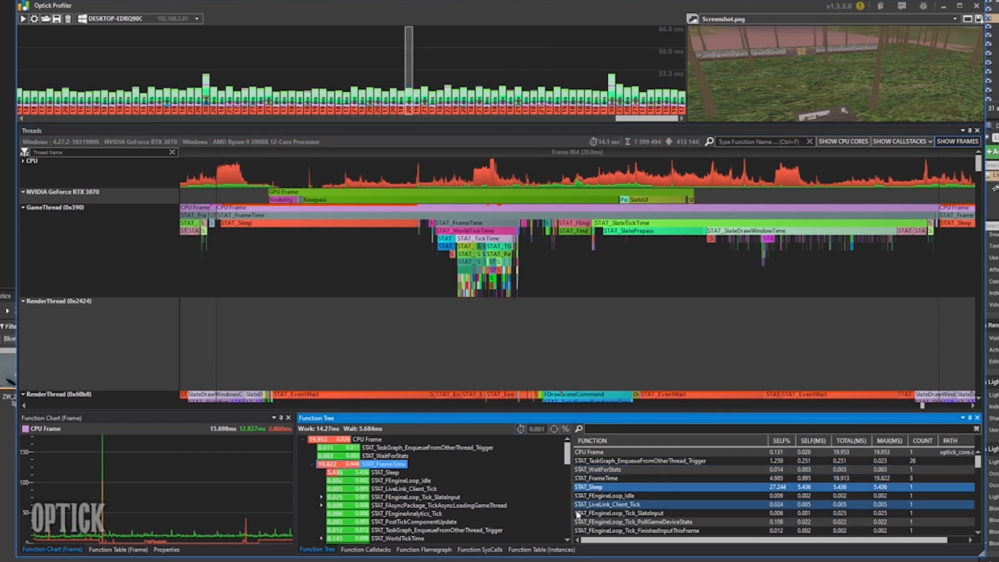
{"action": "left_click", "coordinate": [383, 481]}
{"action": "left_click", "coordinate": [419, 505]}
{"action": "left_click", "coordinate": [432, 529]}
{"action": "left_click", "coordinate": [427, 514]}
{"action": "left_click", "coordinate": [418, 488]}
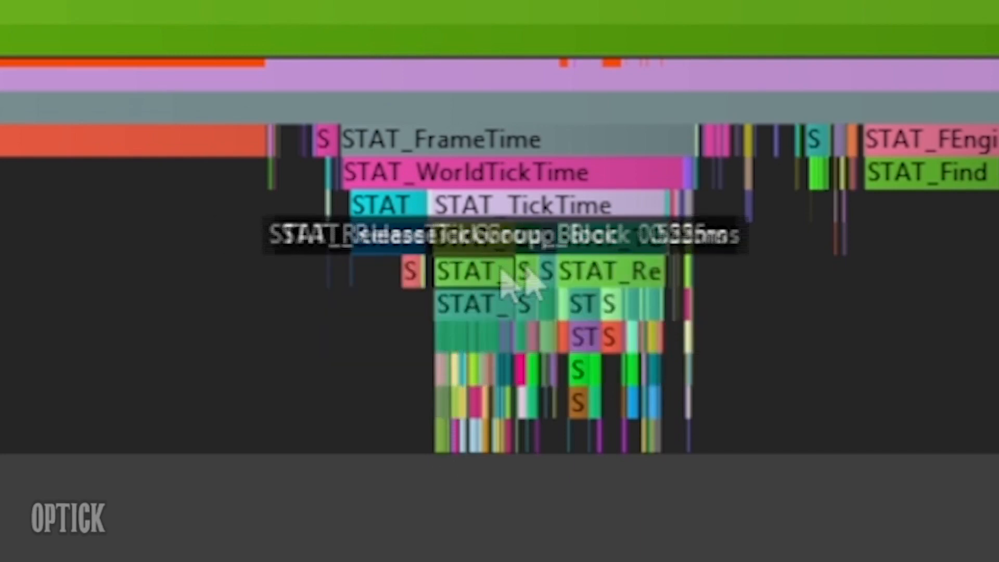
Step: Examine the tick group tasks under STAT_TickTime on the game thread timeline
{"action": "scroll", "coordinate": [567, 299], "scroll_direction": "down", "scroll_amount": 2}
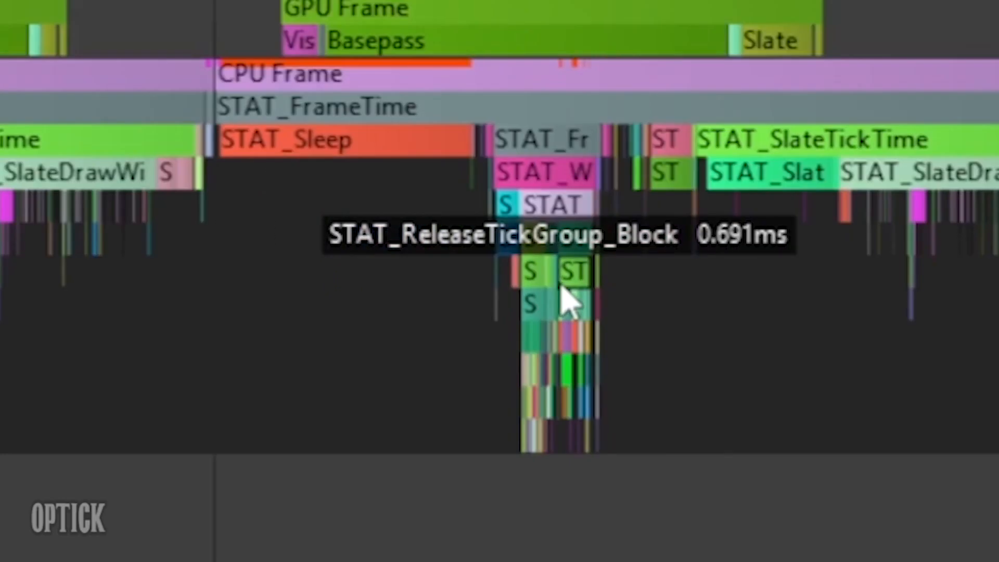
{"action": "scroll", "coordinate": [567, 299], "scroll_direction": "down", "scroll_amount": 1}
{"action": "scroll", "coordinate": [567, 299], "scroll_direction": "up", "scroll_amount": 6}
{"action": "scroll", "coordinate": [575, 307], "scroll_direction": "up", "scroll_amount": 6}
{"action": "scroll", "coordinate": [586, 308], "scroll_direction": "down", "scroll_amount": 4}
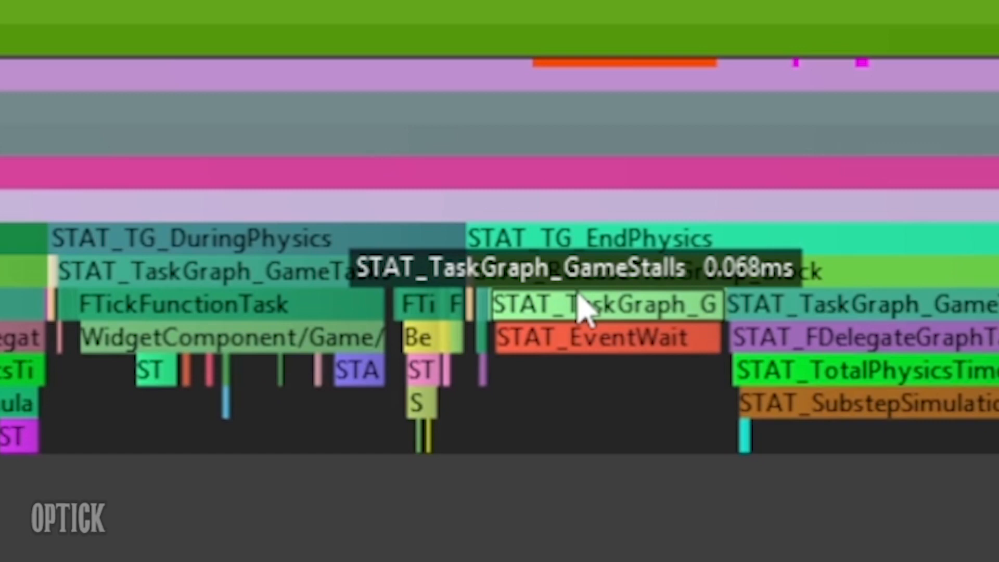
{"action": "scroll", "coordinate": [584, 306], "scroll_direction": "down", "scroll_amount": 2}
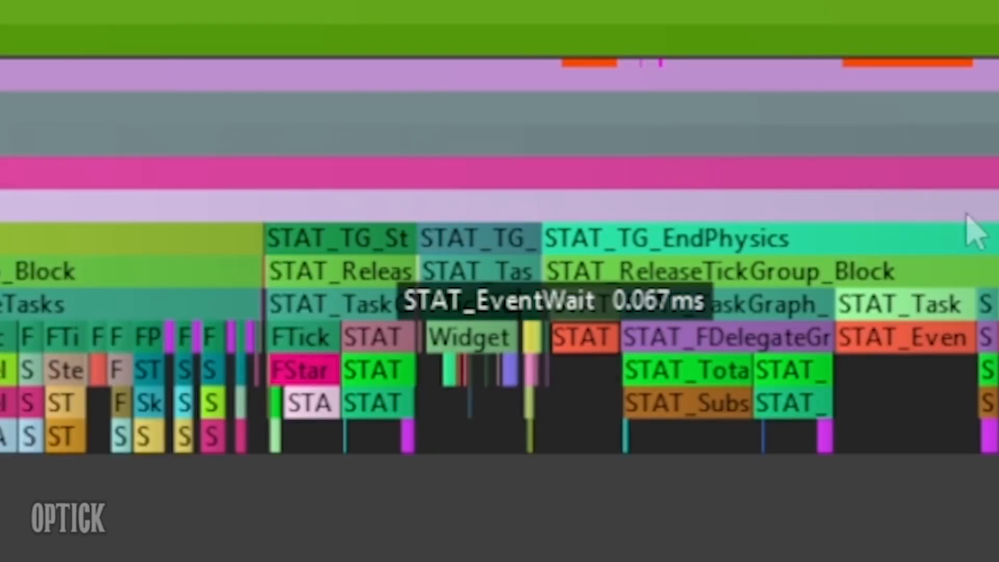
{"action": "left_click_drag", "start_coordinate": [942, 223], "coordinate": [998, 250]}
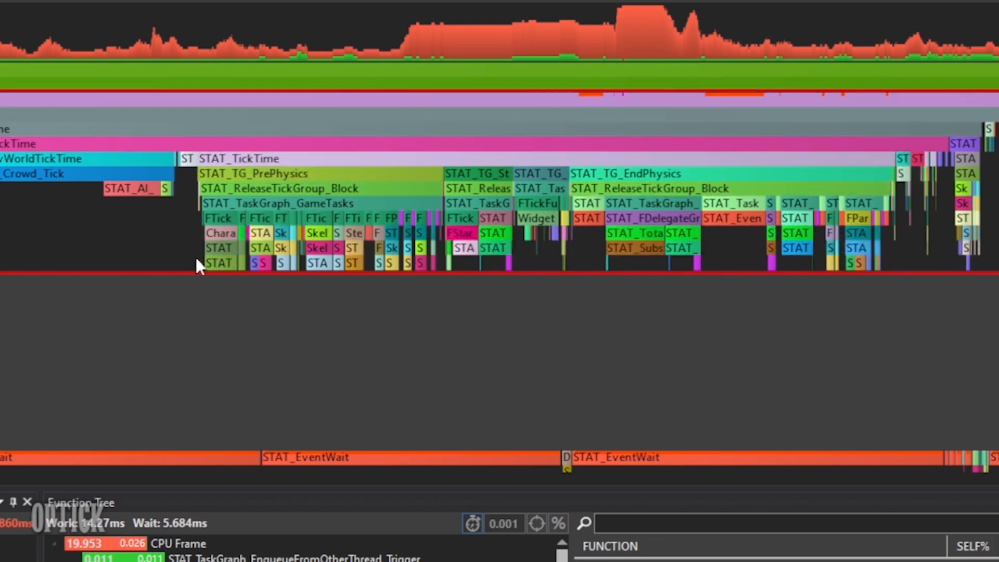
Step: Examine the STAT_Sleep block and the PrePhysics component tasks within the selected frame on the game thread
{"action": "left_click_drag", "start_coordinate": [76, 246], "coordinate": [887, 228]}
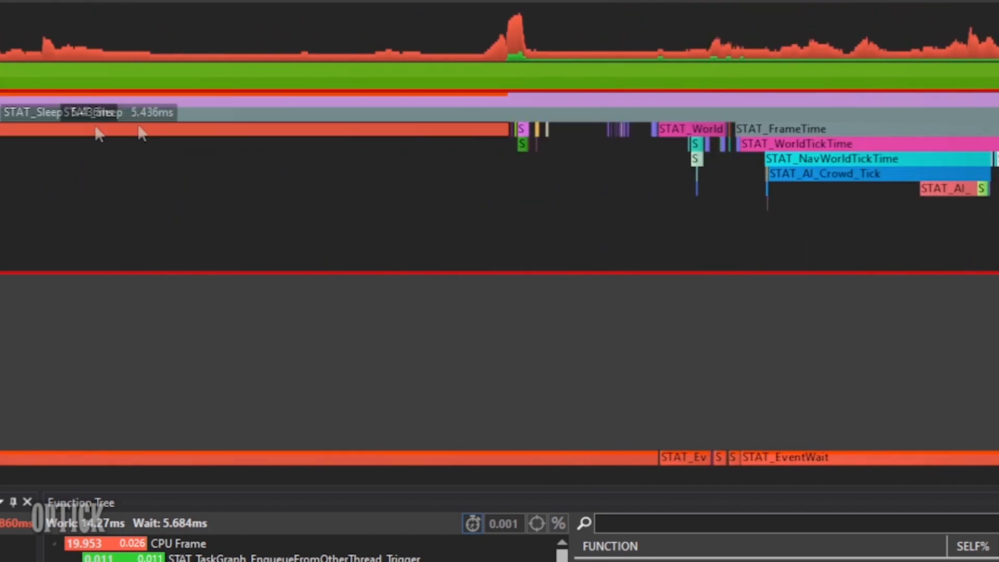
{"action": "left_click_drag", "start_coordinate": [974, 238], "coordinate": [108, 239]}
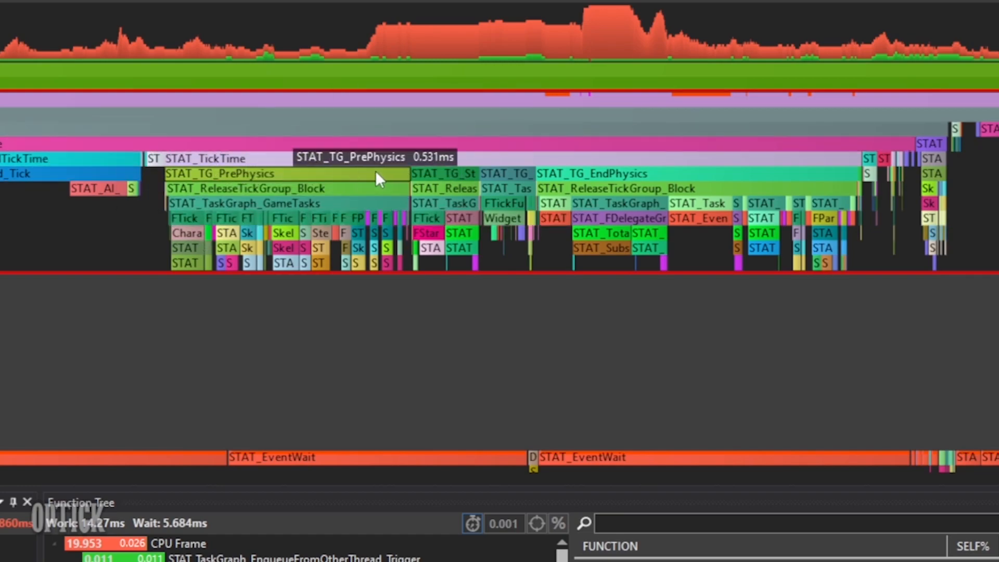
{"action": "mouse_move", "coordinate": [998, 225]}
{"action": "right_mouse_down"}
{"action": "mouse_move", "coordinate": [174, 224]}
{"action": "mouse_move", "coordinate": [998, 225]}
{"action": "right_mouse_up"}
{"action": "right_click_drag", "start_coordinate": [13, 243], "coordinate": [94, 196]}
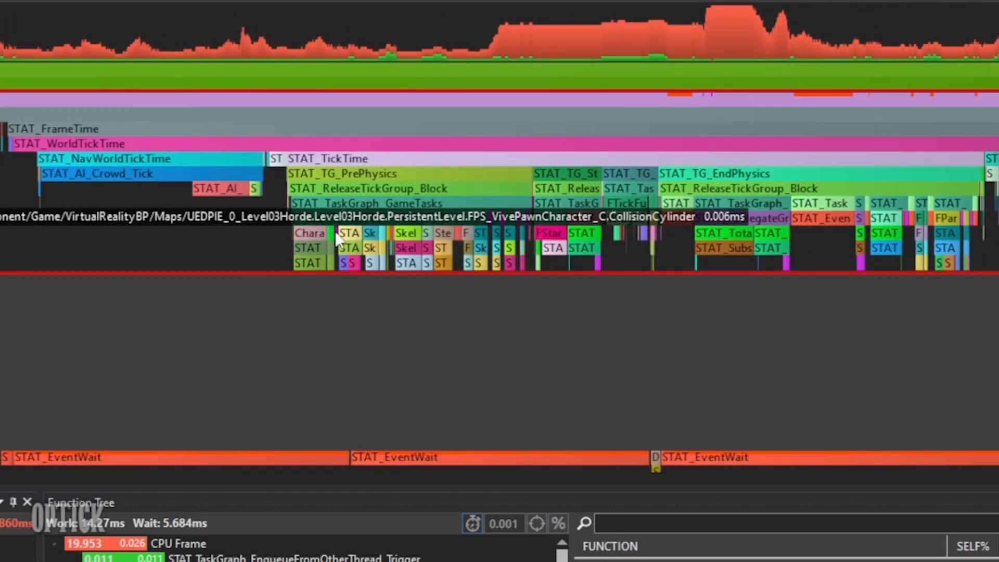
{"action": "scroll", "coordinate": [335, 231], "scroll_direction": "up", "scroll_amount": 2}
{"action": "scroll", "coordinate": [335, 231], "scroll_direction": "down", "scroll_amount": 8}
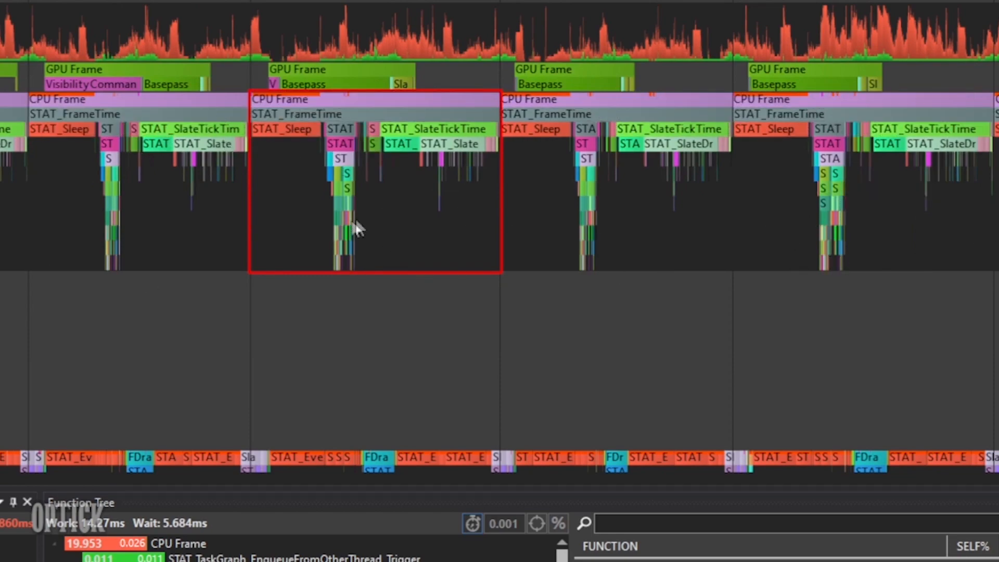
Step: Locate the HandMesh-Left tasks of FPS_VivePawnCharacter on the game thread and select their STAT_MeshObjectUpdate block
{"action": "scroll", "coordinate": [348, 222], "scroll_direction": "down", "scroll_amount": 3}
{"action": "scroll", "coordinate": [347, 223], "scroll_direction": "up", "scroll_amount": 12}
{"action": "scroll", "coordinate": [348, 227], "scroll_direction": "down", "scroll_amount": 4}
{"action": "scroll", "coordinate": [348, 227], "scroll_direction": "up", "scroll_amount": 6}
{"action": "right_click_drag", "start_coordinate": [995, 215], "coordinate": [284, 212]}
{"action": "scroll", "coordinate": [566, 228], "scroll_direction": "up", "scroll_amount": 15}
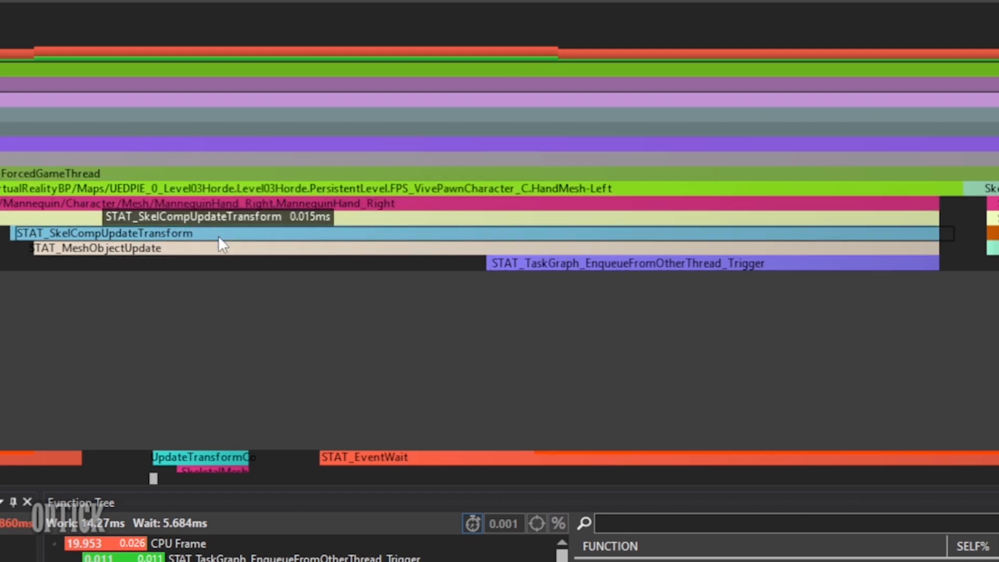
{"action": "left_click", "coordinate": [224, 249]}
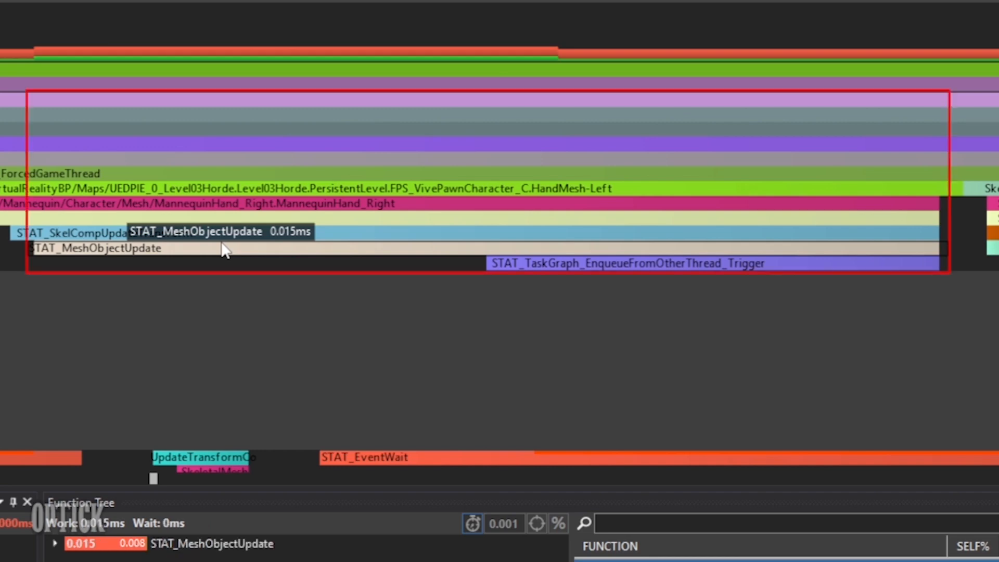
Step: Examine the STAT_TG_EndPhysics tasks and the whole STAT_WorldTickTime block on the game thread timeline
{"action": "scroll", "coordinate": [240, 239], "scroll_direction": "down", "scroll_amount": 5}
{"action": "scroll", "coordinate": [240, 236], "scroll_direction": "down", "scroll_amount": 3}
{"action": "scroll", "coordinate": [240, 236], "scroll_direction": "up", "scroll_amount": 3}
{"action": "left_click_drag", "start_coordinate": [124, 238], "coordinate": [998, 245]}
{"action": "left_click_drag", "start_coordinate": [695, 256], "coordinate": [998, 253]}
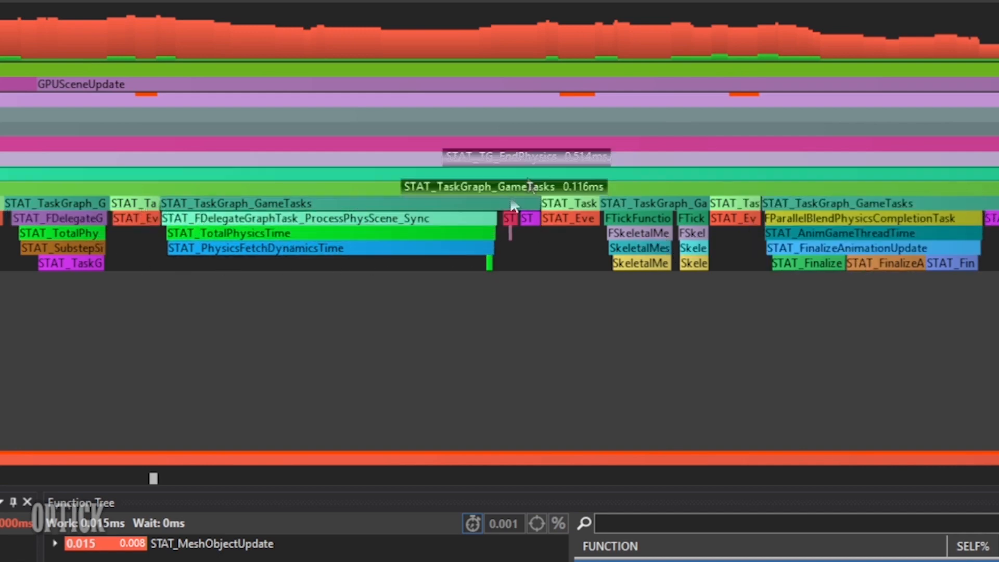
{"action": "scroll", "coordinate": [575, 155], "scroll_direction": "down", "scroll_amount": 10}
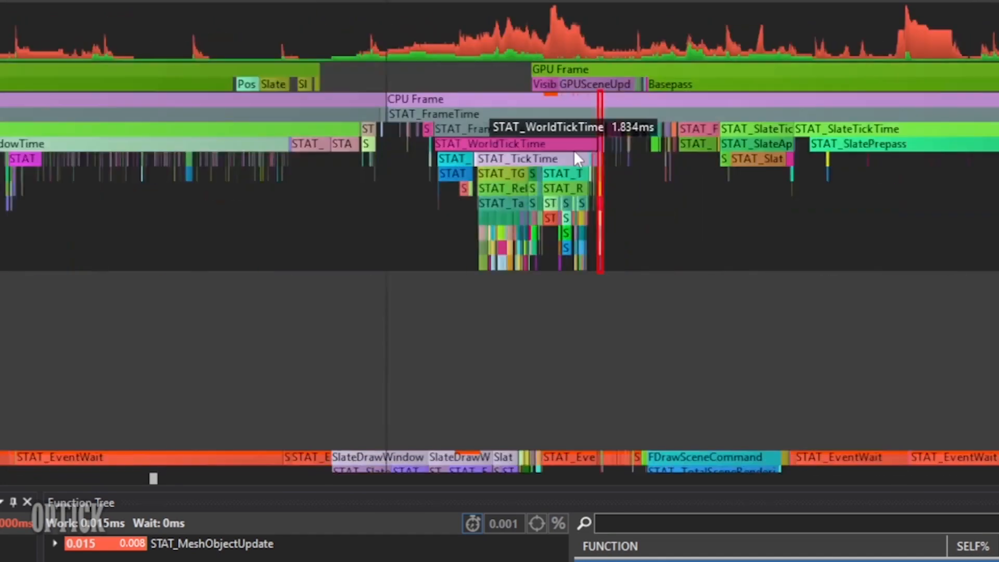
{"action": "scroll", "coordinate": [574, 151], "scroll_direction": "down", "scroll_amount": 1}
{"action": "scroll", "coordinate": [574, 151], "scroll_direction": "up", "scroll_amount": 1}
{"action": "scroll", "coordinate": [574, 151], "scroll_direction": "up", "scroll_amount": 6}
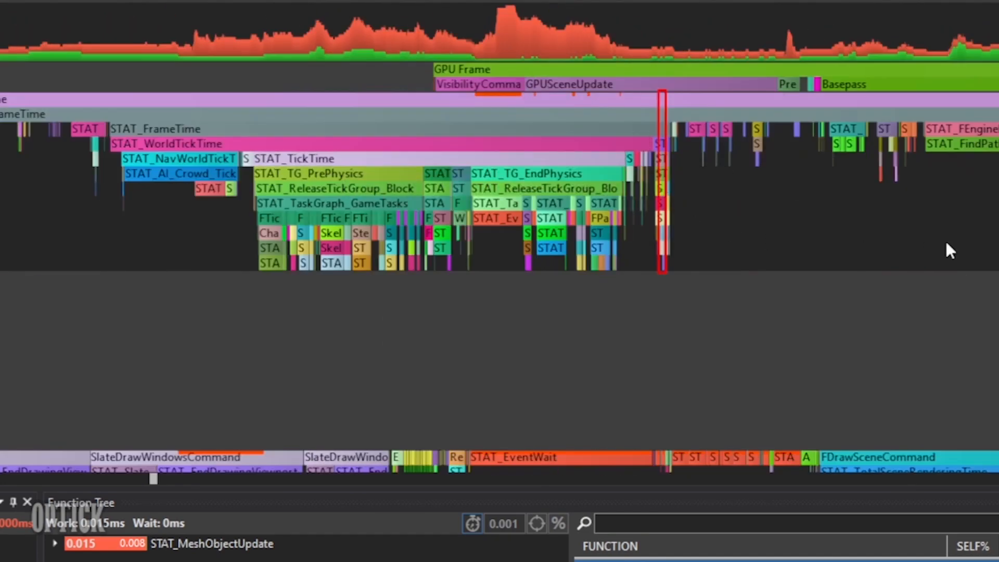
{"action": "right_click_drag", "start_coordinate": [946, 242], "coordinate": [861, 234]}
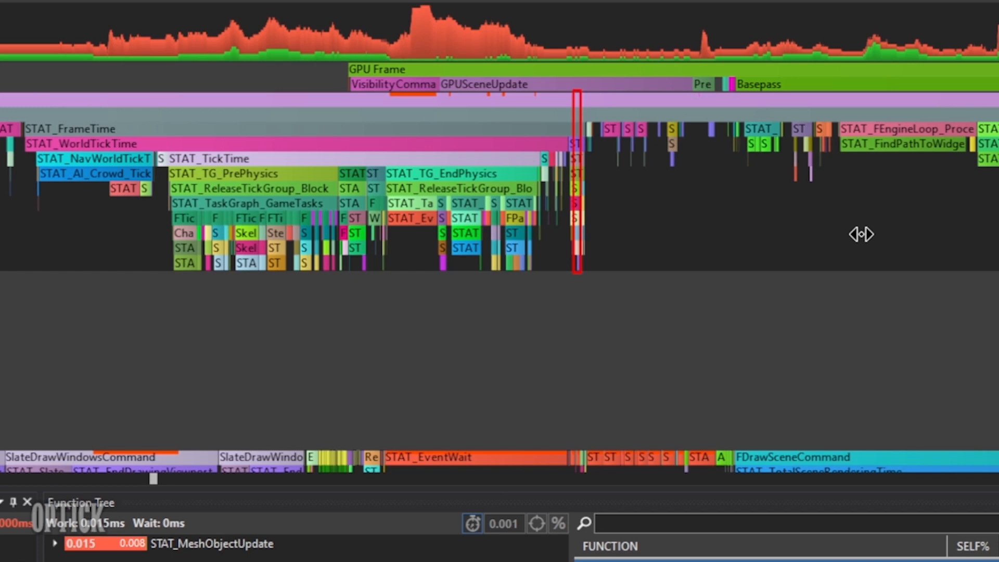
{"action": "right_click_drag", "start_coordinate": [861, 234], "coordinate": [820, 226]}
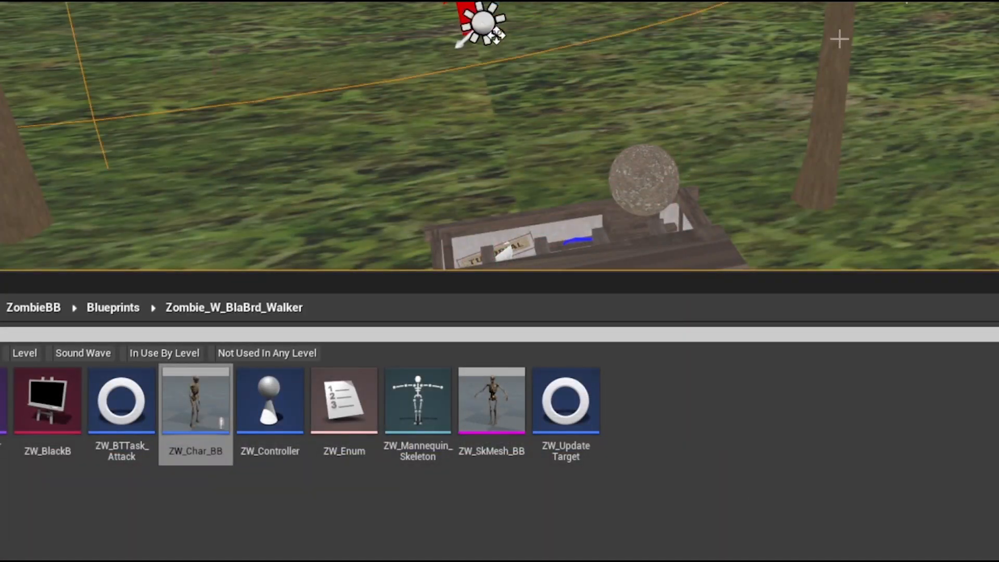
Step: Open the ZW_Char_BB Blueprint, filter the Mesh component's details by "draw" and open Desired Max Draw Distance for editing
{"action": "double_click", "coordinate": [204, 416]}
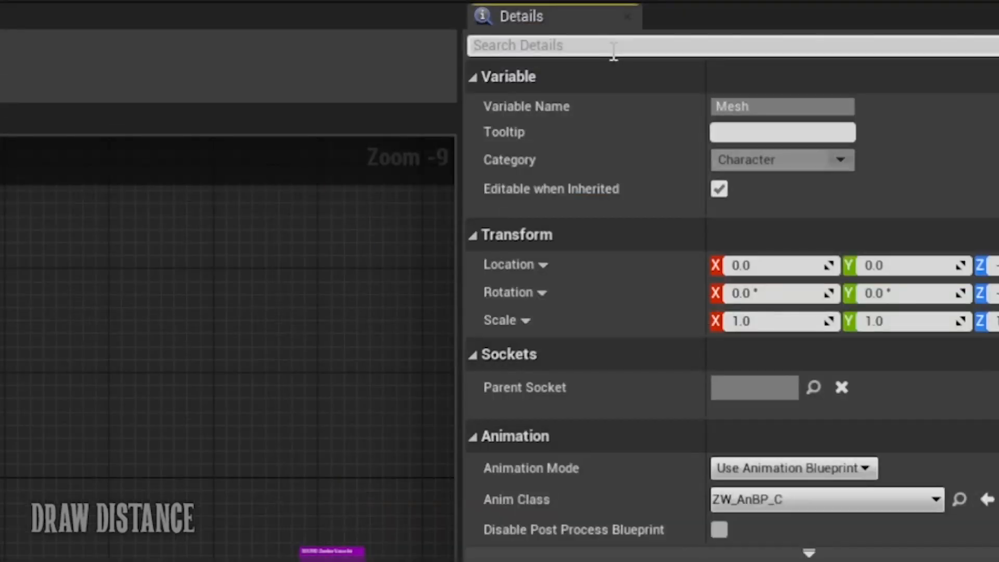
{"action": "left_click", "coordinate": [613, 47]}
{"action": "type", "text": "draw"}
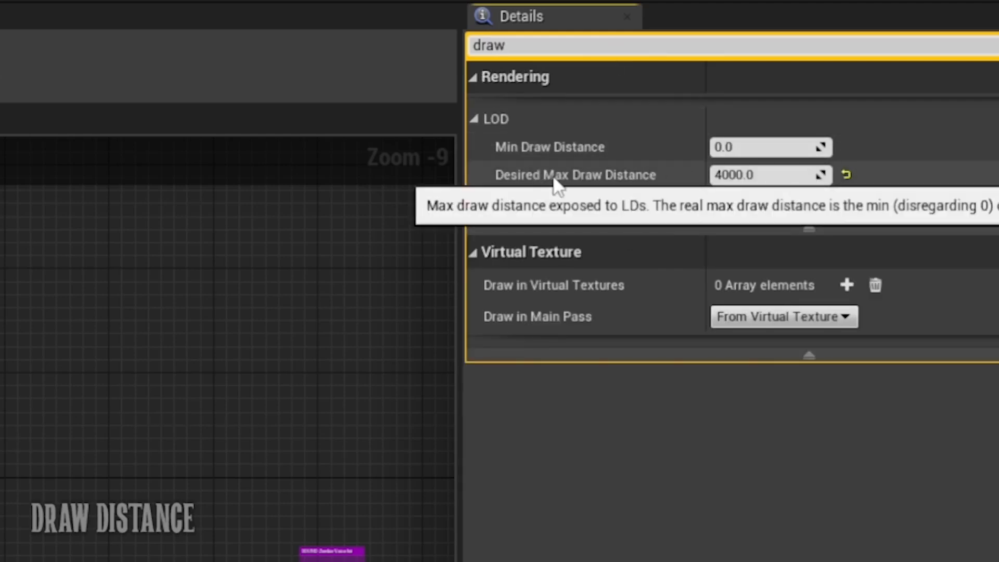
{"action": "left_click", "coordinate": [745, 174]}
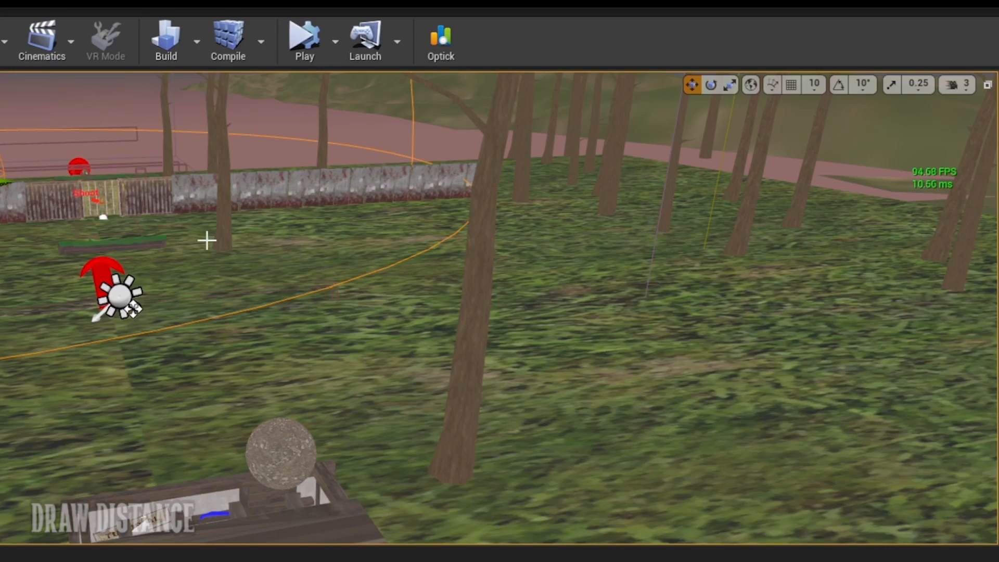
Step: View the zombie beyond the fence from near and far in the level viewport to check its draw distance
{"action": "right_click_drag", "start_coordinate": [190, 229], "coordinate": [196, 154]}
{"action": "scroll", "coordinate": [294, 205], "scroll_direction": "up", "scroll_amount": 6}
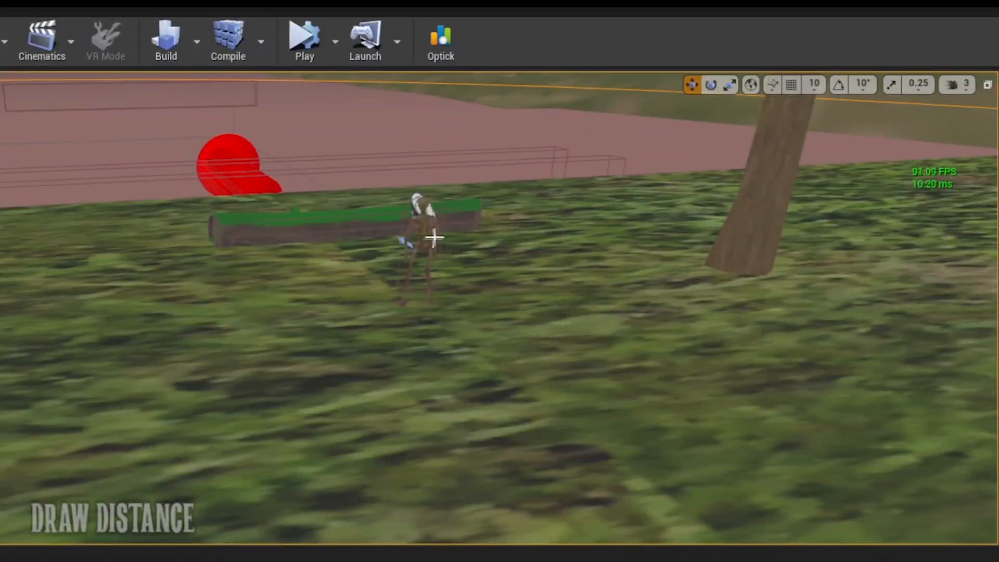
{"action": "scroll", "coordinate": [426, 250], "scroll_direction": "down", "scroll_amount": 10}
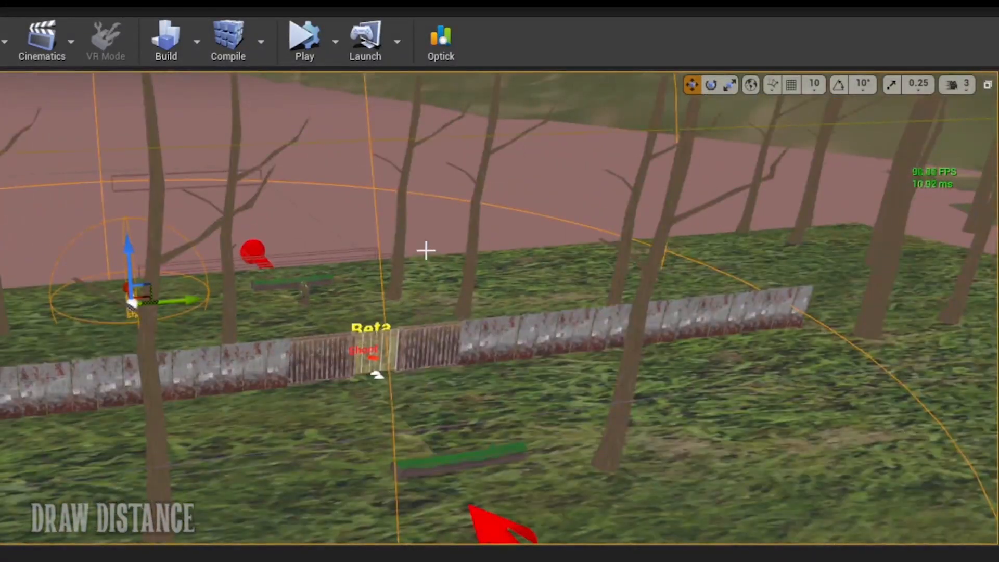
{"action": "scroll", "coordinate": [425, 250], "scroll_direction": "down", "scroll_amount": 10}
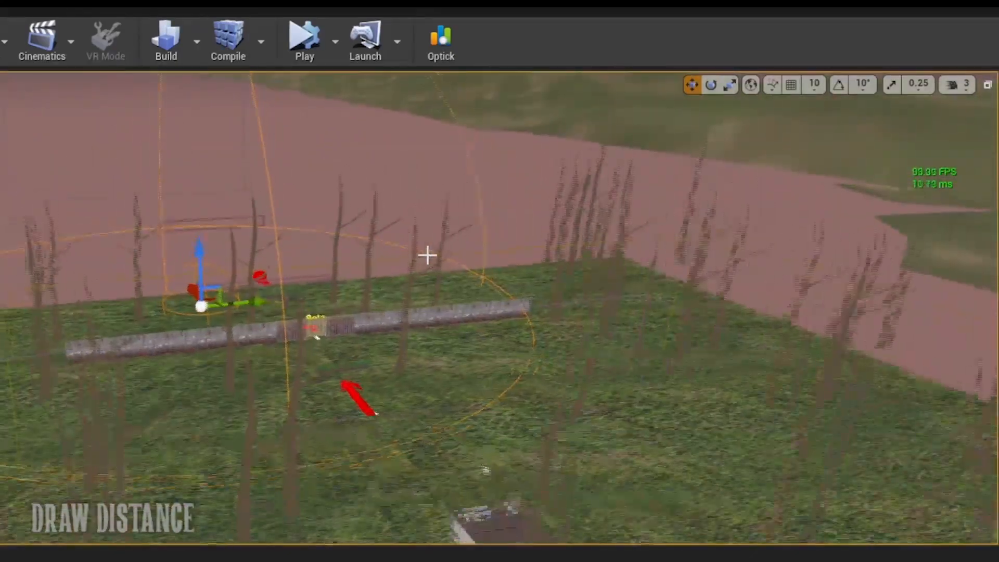
{"action": "mouse_move", "coordinate": [531, 353]}
{"action": "right_mouse_down"}
{"action": "mouse_move", "coordinate": [552, 372]}
{"action": "mouse_move", "coordinate": [630, 382]}
{"action": "mouse_move", "coordinate": [621, 390]}
{"action": "mouse_move", "coordinate": [517, 343]}
{"action": "right_mouse_up"}
{"action": "left_click", "coordinate": [23, 183]}
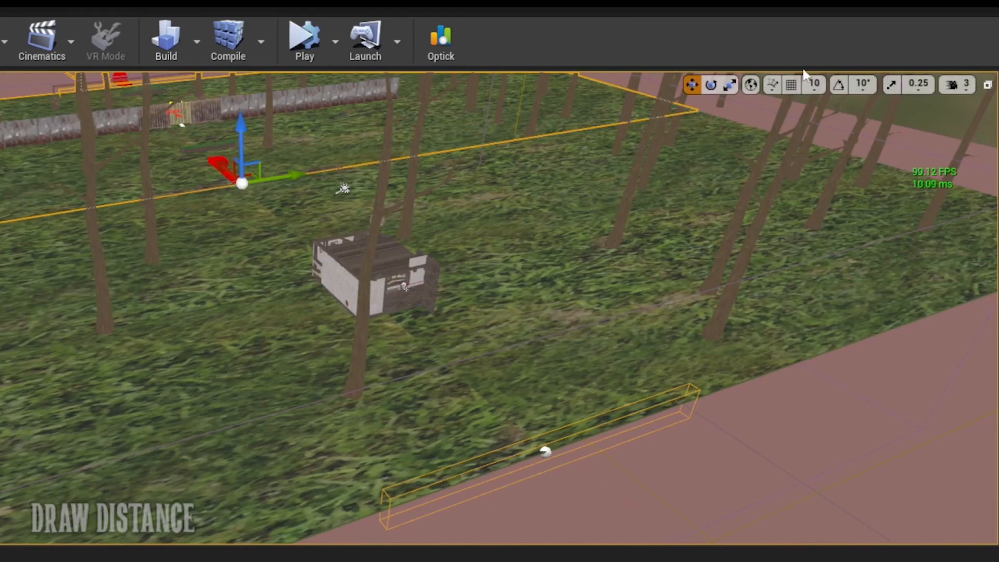
Step: Set the viewport camera speed to 4 and bring the view down to ground level facing the gate
{"action": "left_click", "coordinate": [956, 84]}
{"action": "right_click_drag", "start_coordinate": [416, 285], "coordinate": [281, 311]}
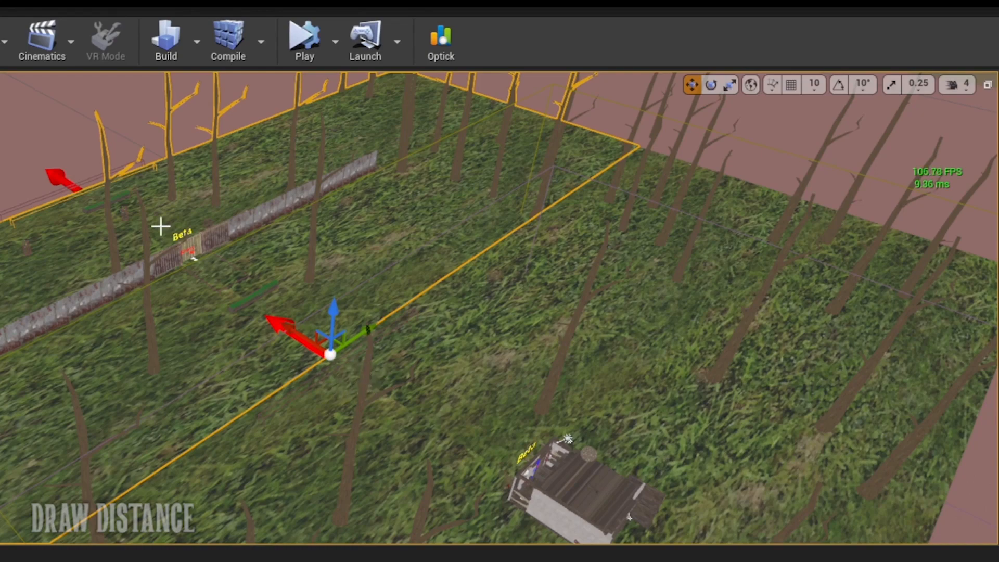
{"action": "right_click_drag", "start_coordinate": [843, 455], "coordinate": [829, 382]}
{"action": "key", "text": "w"}
{"action": "key", "text": "w"}
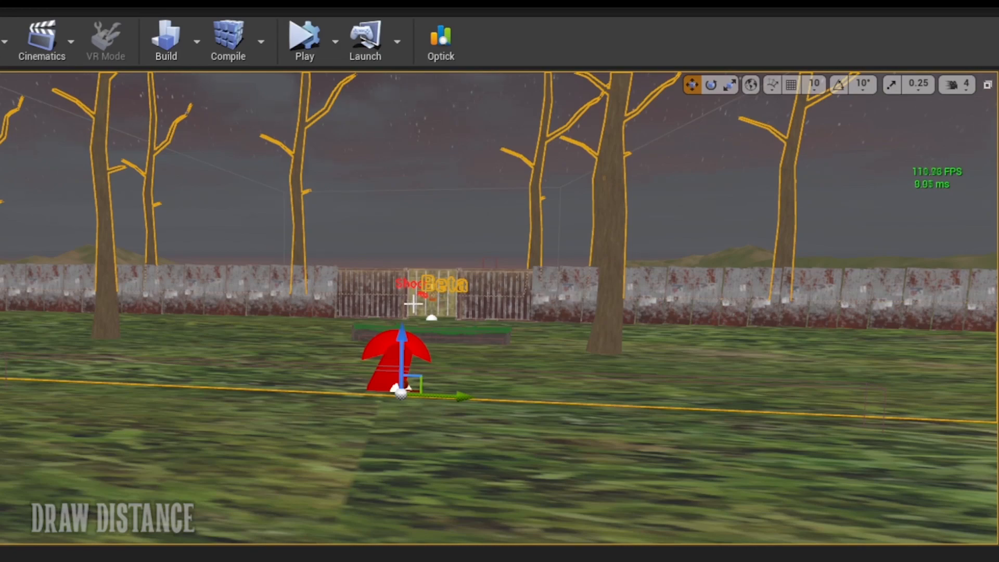
Step: Move the viewport camera toward and away from the gate to examine at which distance the zombies behind it are drawn
{"action": "right_click_drag", "start_coordinate": [617, 375], "coordinate": [649, 386]}
{"action": "key", "text": "w"}
{"action": "key", "text": "e"}
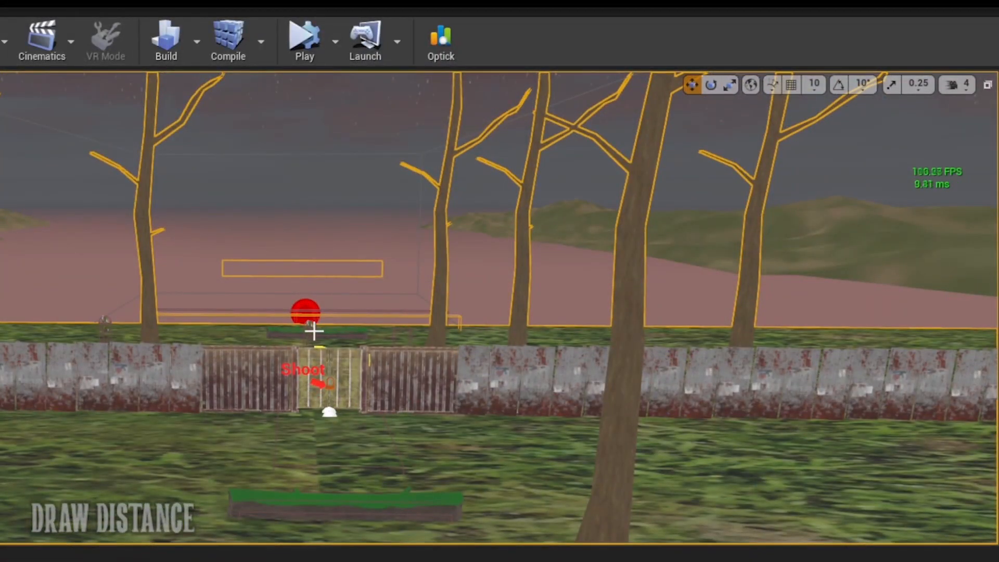
{"action": "key", "text": "s"}
{"action": "mouse_move", "coordinate": [476, 398]}
{"action": "right_mouse_down"}
{"action": "mouse_move", "coordinate": [488, 398]}
{"action": "mouse_move", "coordinate": [468, 412]}
{"action": "mouse_move", "coordinate": [475, 399]}
{"action": "right_mouse_up"}
{"action": "key", "text": "e"}
{"action": "key", "text": "w"}
{"action": "key", "text": "e"}
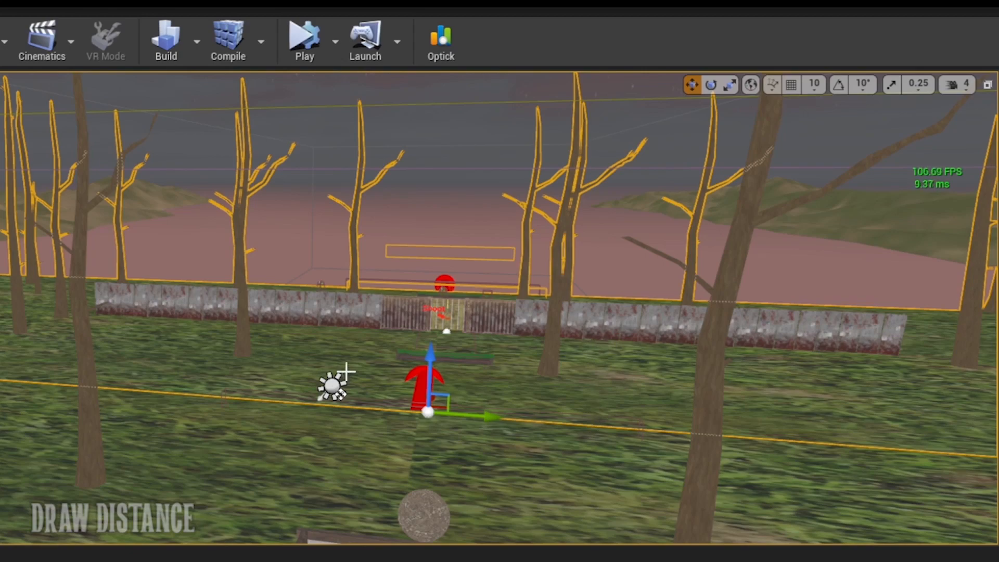
{"action": "right_click_drag", "start_coordinate": [615, 408], "coordinate": [588, 409]}
{"action": "right_click_drag", "start_coordinate": [738, 336], "coordinate": [736, 345]}
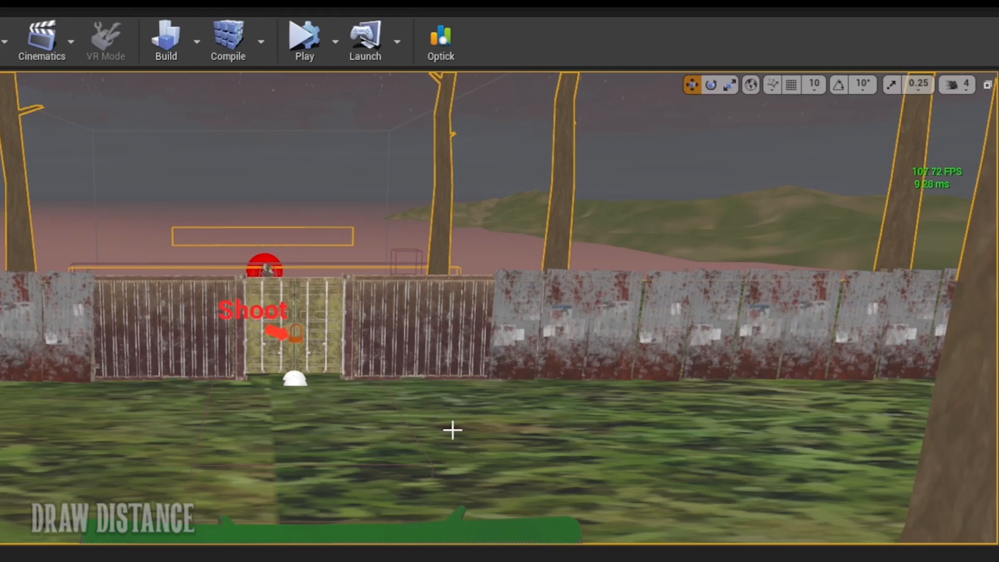
Step: Select the Mesh component in the ZW_Char_BB Blueprint and widen the details' name column until the full property names can be read
{"action": "right_click_drag", "start_coordinate": [453, 430], "coordinate": [406, 430]}
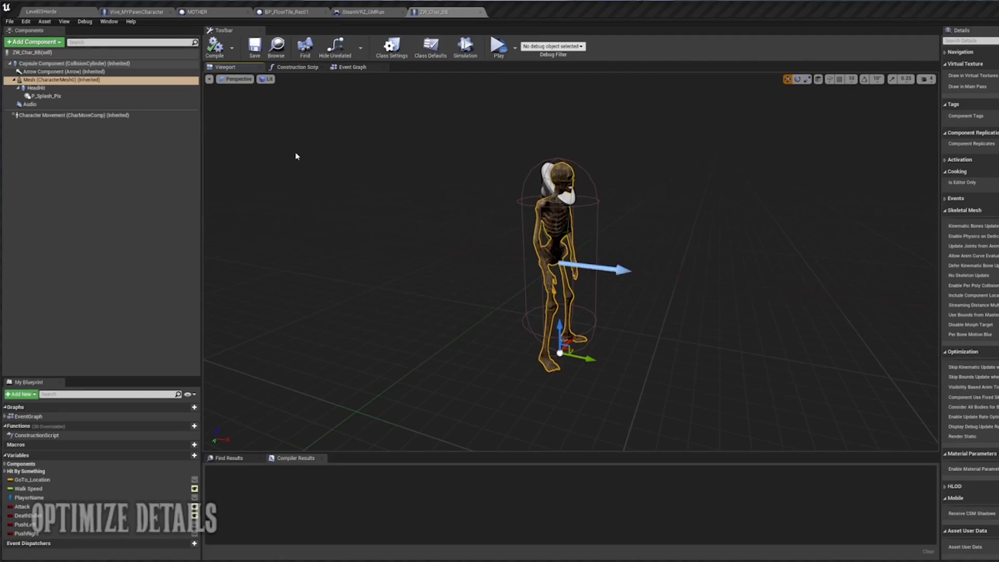
{"action": "mouse_move", "coordinate": [689, 252]}
{"action": "right_mouse_down"}
{"action": "mouse_move", "coordinate": [634, 252]}
{"action": "mouse_move", "coordinate": [749, 244]}
{"action": "mouse_move", "coordinate": [660, 252]}
{"action": "mouse_move", "coordinate": [690, 252]}
{"action": "mouse_move", "coordinate": [689, 219]}
{"action": "mouse_move", "coordinate": [676, 250]}
{"action": "mouse_move", "coordinate": [689, 252]}
{"action": "right_mouse_up"}
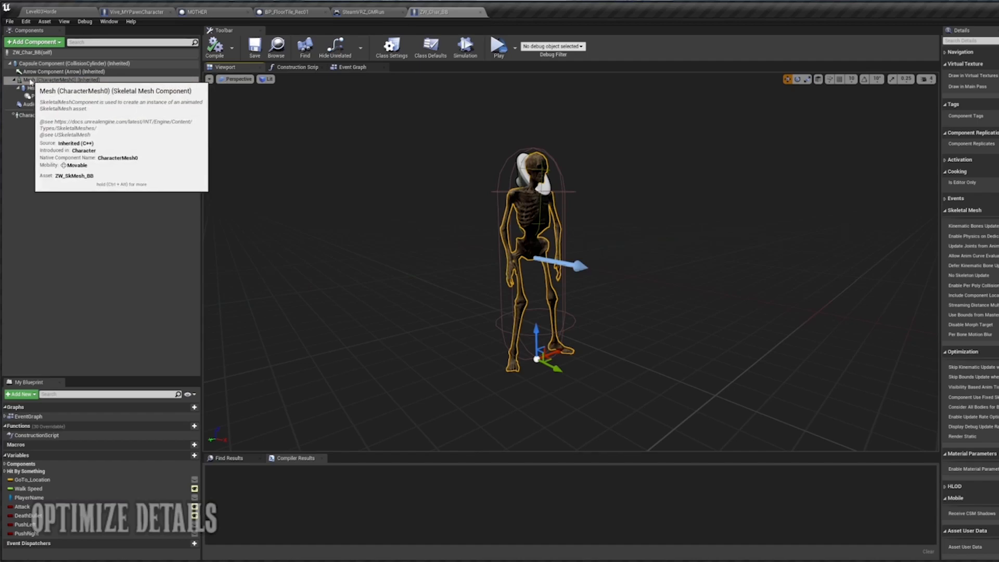
{"action": "left_click", "coordinate": [24, 82]}
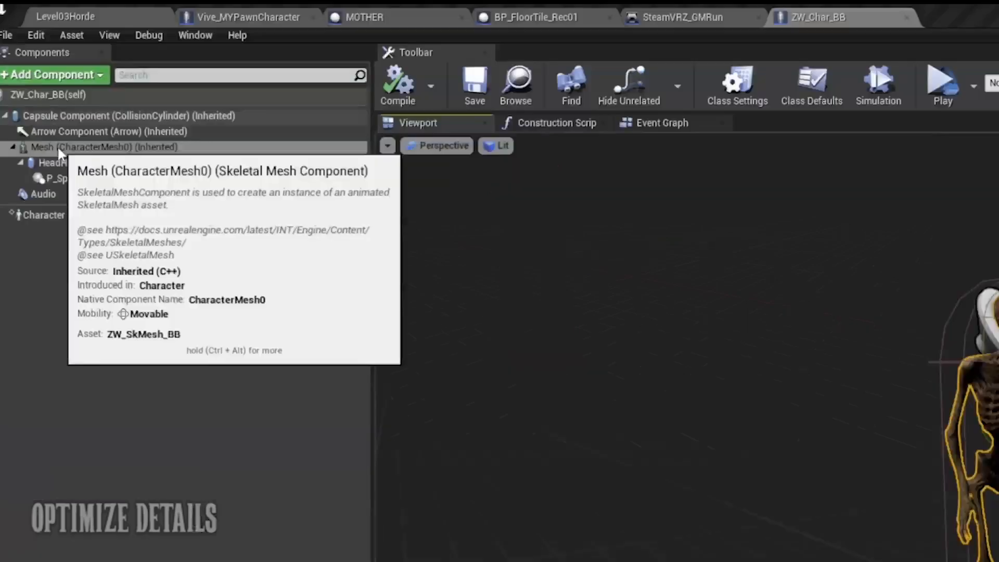
{"action": "left_click", "coordinate": [57, 147]}
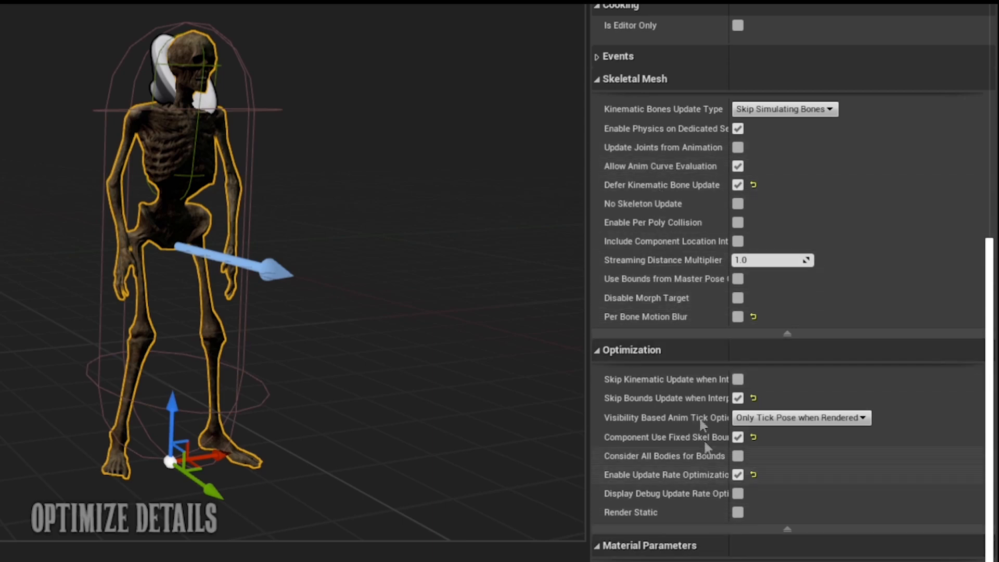
{"action": "mouse_move", "coordinate": [668, 279]}
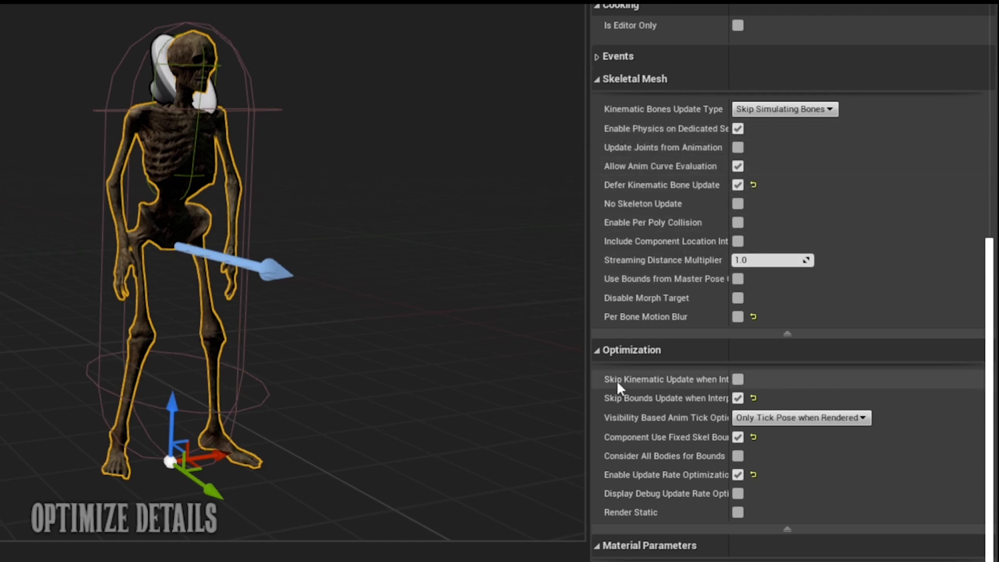
{"action": "left_click_drag", "start_coordinate": [727, 390], "coordinate": [785, 393]}
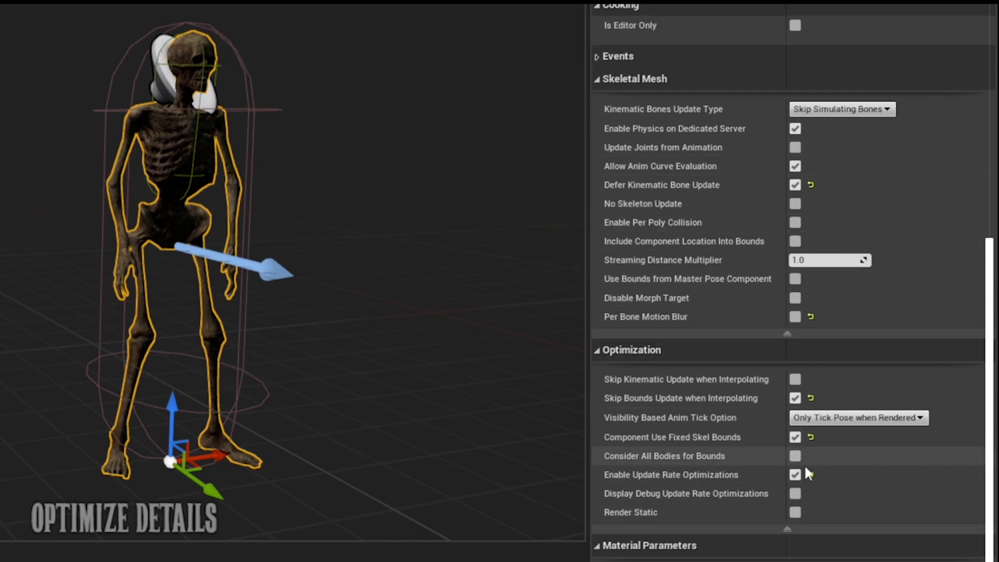
Step: Examine the Mesh's Visibility Based Anim Tick Option choices, Kinematic Bones Update Type, bounds settings and the Enable Update Rate Optimizations description
{"action": "left_click", "coordinate": [872, 419]}
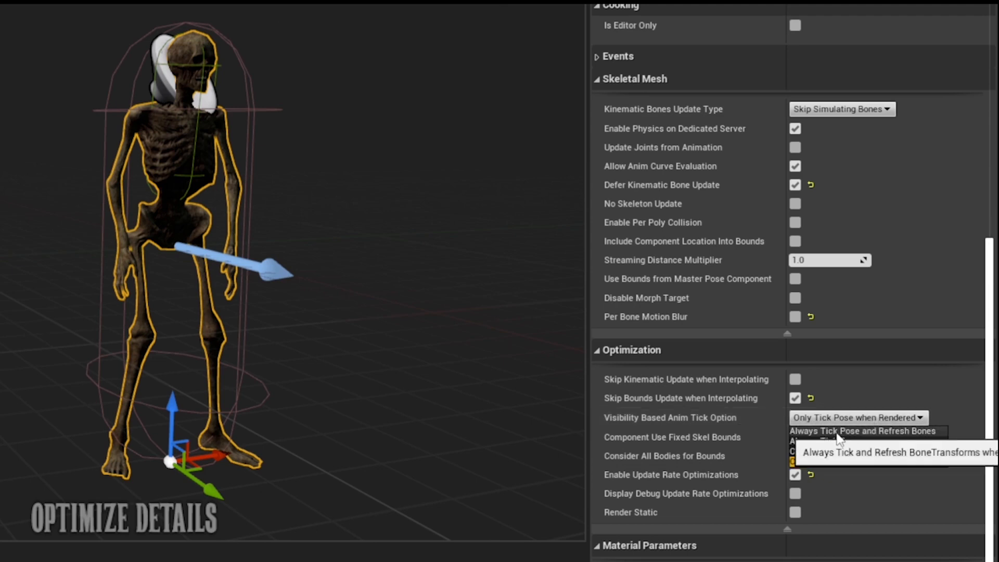
{"action": "left_click", "coordinate": [962, 415]}
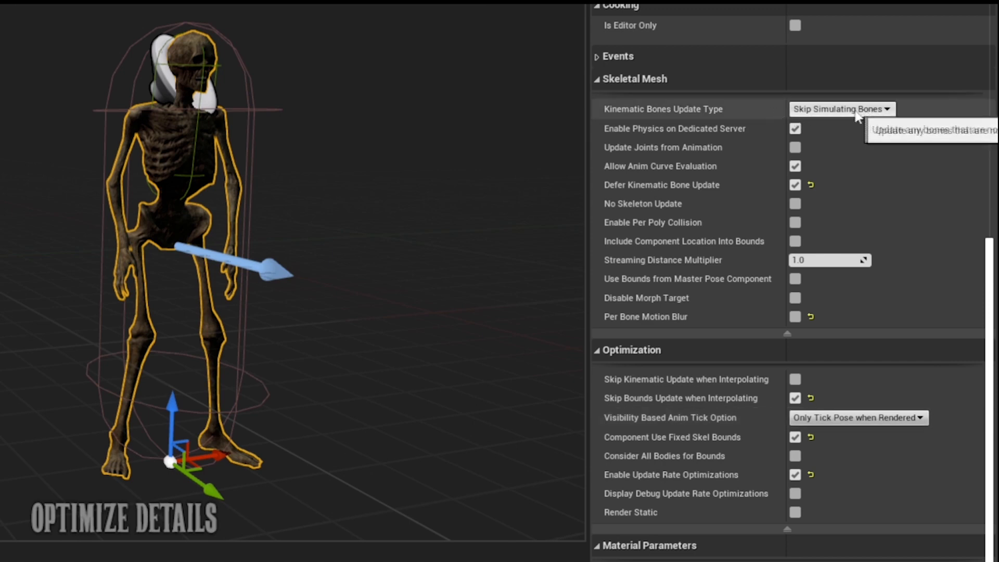
{"action": "mouse_move", "coordinate": [643, 195]}
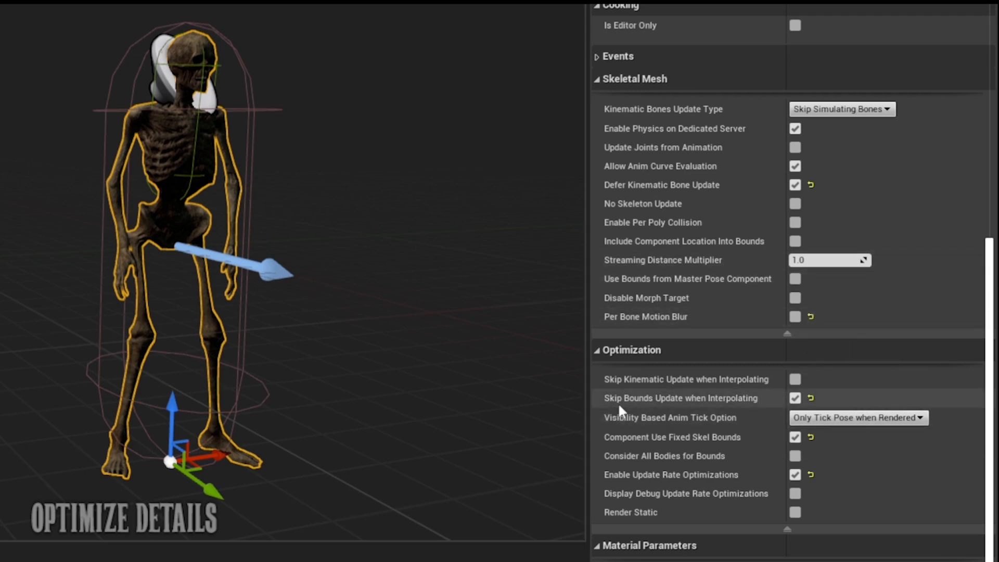
{"action": "mouse_move", "coordinate": [664, 409]}
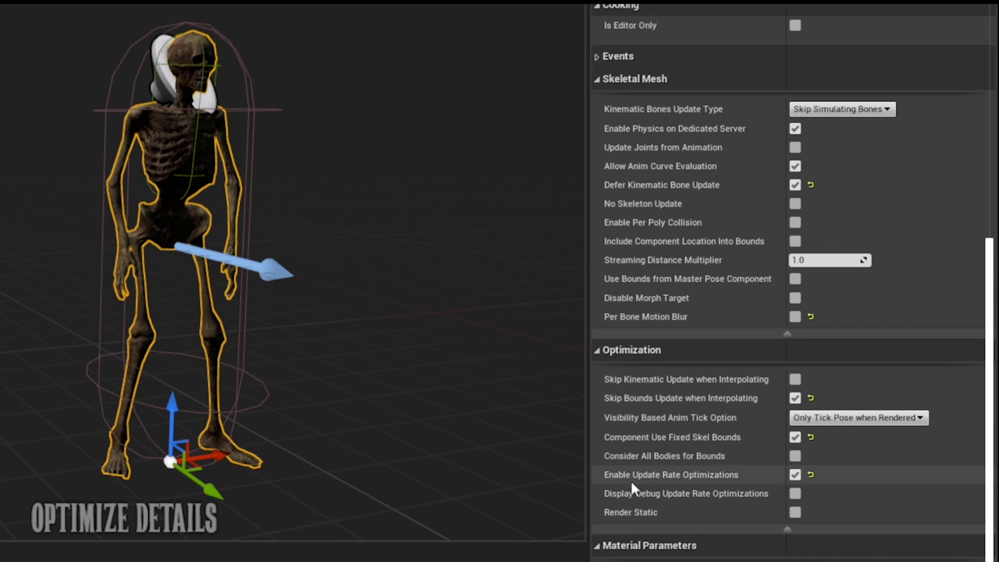
{"action": "mouse_move", "coordinate": [704, 483]}
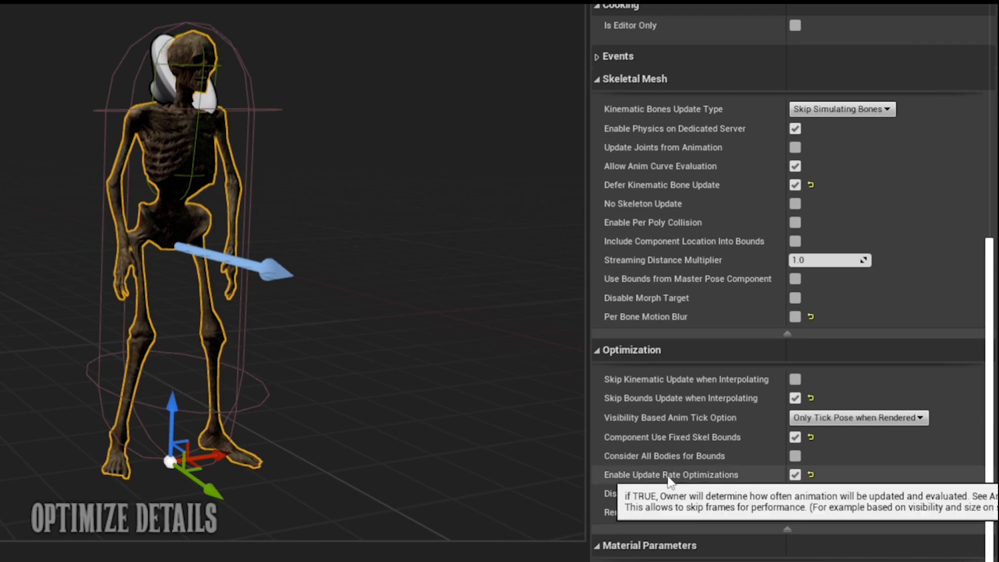
{"action": "left_click", "coordinate": [703, 480]}
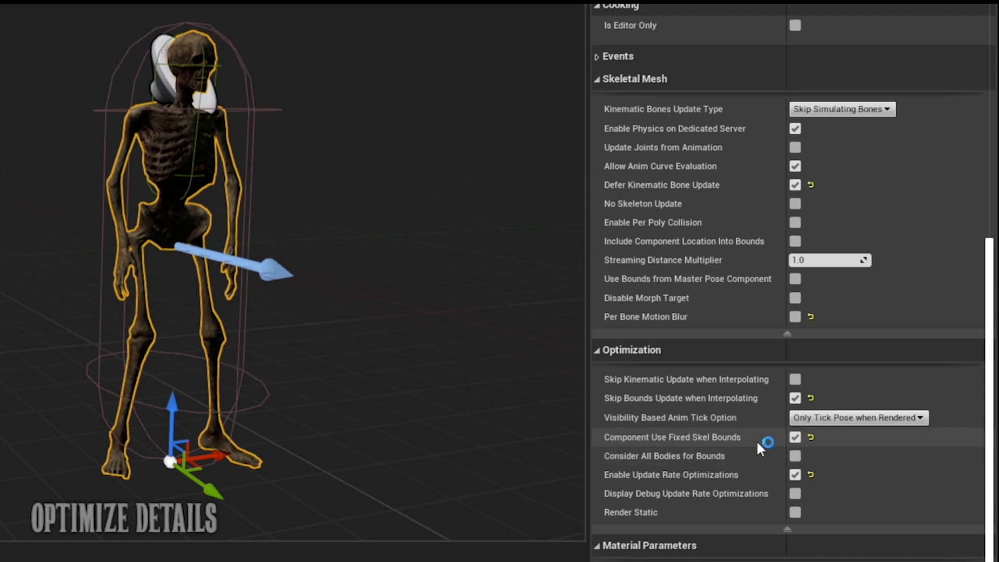
{"action": "mouse_move", "coordinate": [718, 442]}
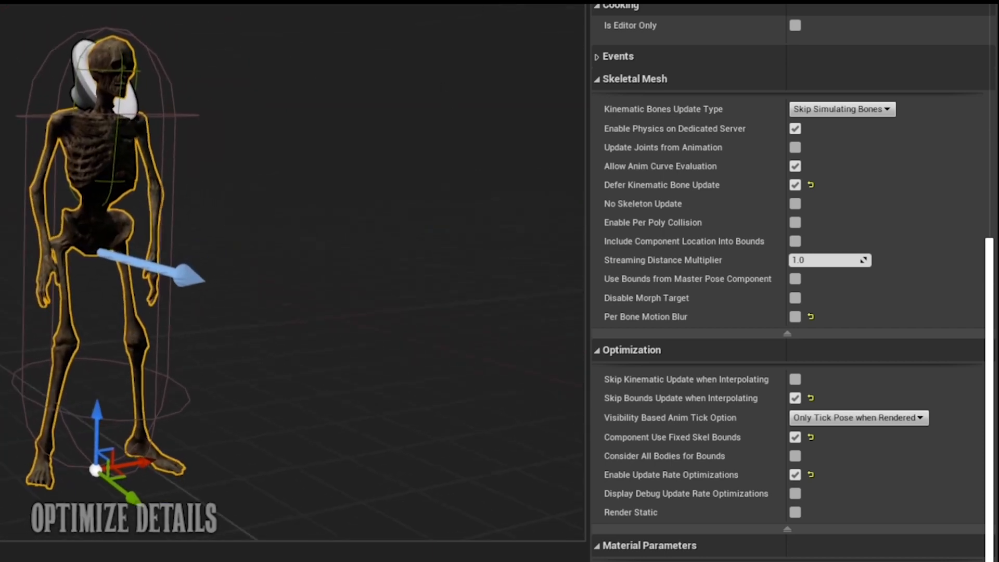
Step: Inspect the zombie and its head collision capsule up close in the Blueprint viewport
{"action": "mouse_move", "coordinate": [291, 270]}
{"action": "right_mouse_down"}
{"action": "mouse_move", "coordinate": [307, 267]}
{"action": "mouse_move", "coordinate": [292, 275]}
{"action": "right_mouse_up"}
{"action": "right_click_drag", "start_coordinate": [484, 101], "coordinate": [452, 100]}
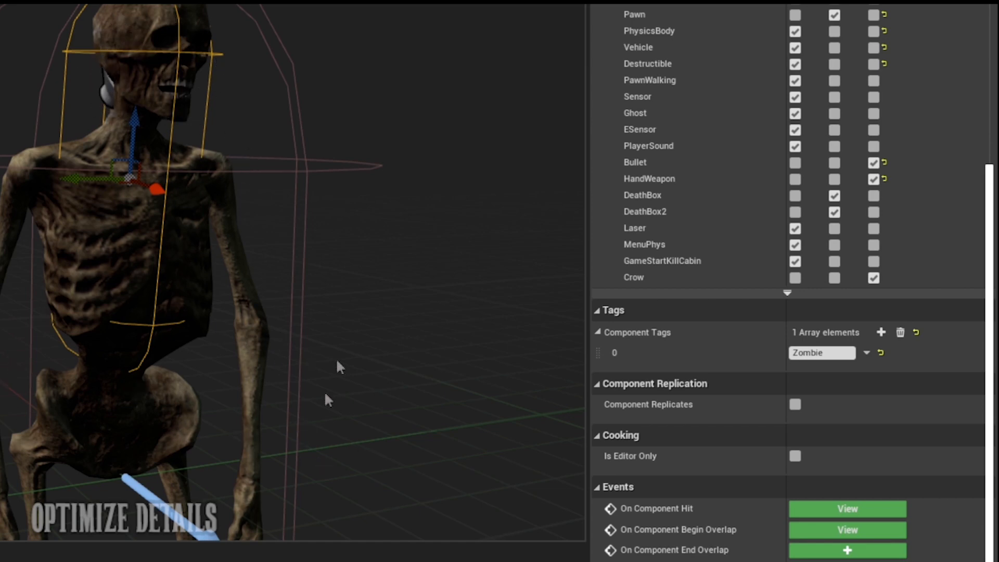
{"action": "right_click_drag", "start_coordinate": [369, 259], "coordinate": [416, 284]}
{"action": "right_click_drag", "start_coordinate": [338, 265], "coordinate": [317, 237]}
{"action": "mouse_move", "coordinate": [287, 312]}
{"action": "right_mouse_down"}
{"action": "mouse_move", "coordinate": [279, 349]}
{"action": "mouse_move", "coordinate": [275, 307]}
{"action": "mouse_move", "coordinate": [286, 336]}
{"action": "mouse_move", "coordinate": [281, 323]}
{"action": "right_mouse_up"}
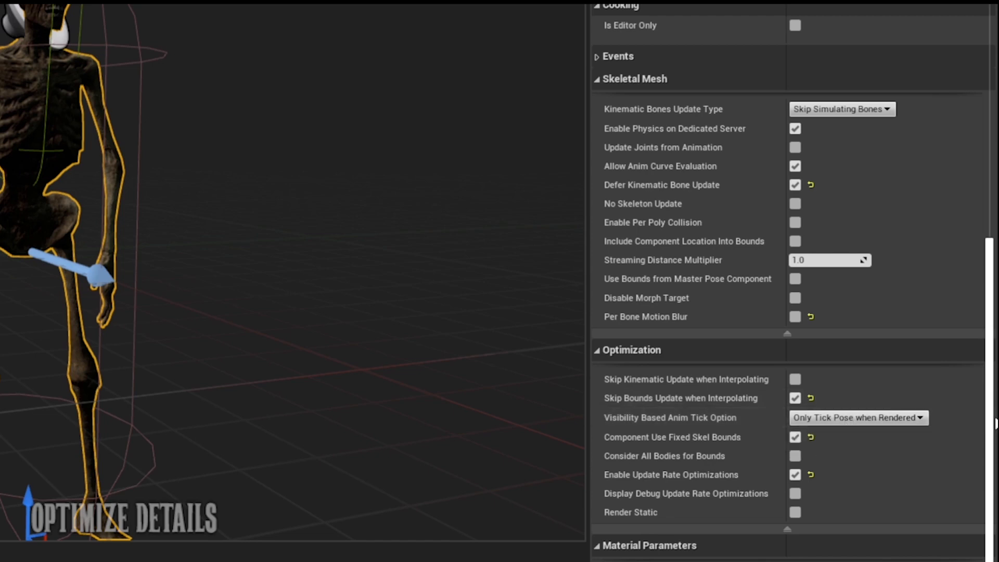
Step: Review the Mesh component's Cast Shadow, Start with Tick Enabled and Optimization settings
{"action": "scroll", "coordinate": [845, 422], "scroll_direction": "up", "scroll_amount": 5}
{"action": "scroll", "coordinate": [788, 281], "scroll_direction": "up", "scroll_amount": 15}
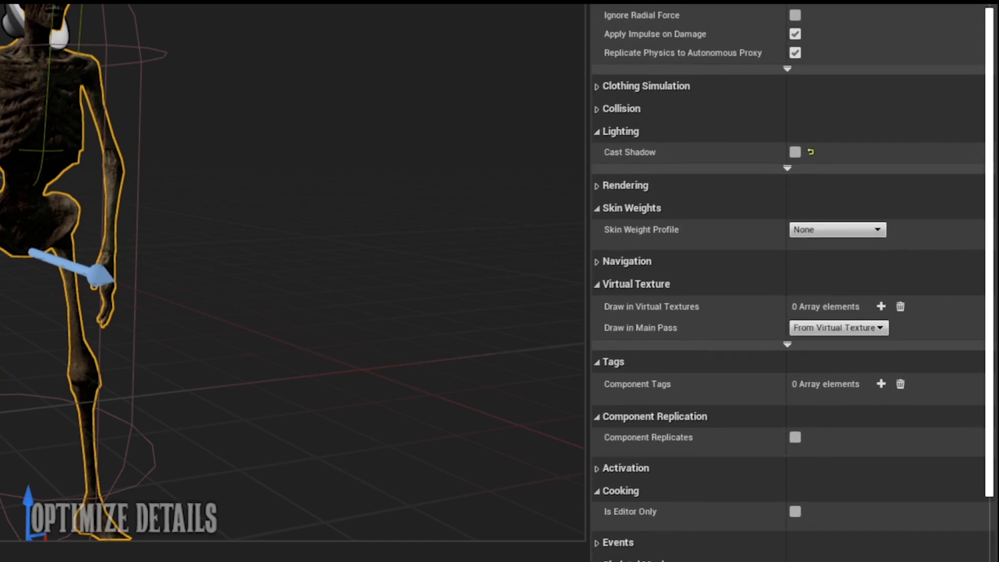
{"action": "scroll", "coordinate": [667, 175], "scroll_direction": "up", "scroll_amount": 2}
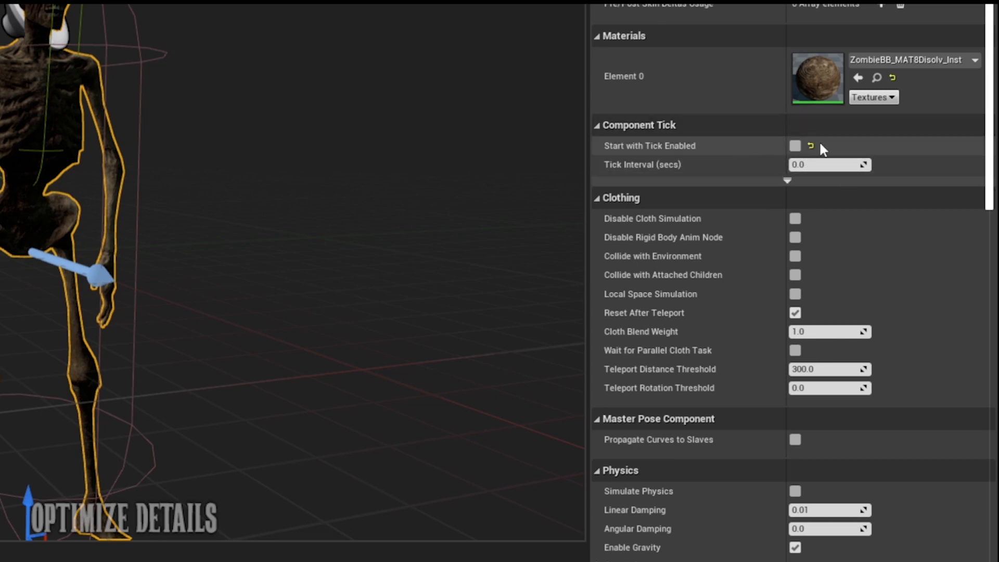
{"action": "left_click_drag", "start_coordinate": [992, 189], "coordinate": [994, 486]}
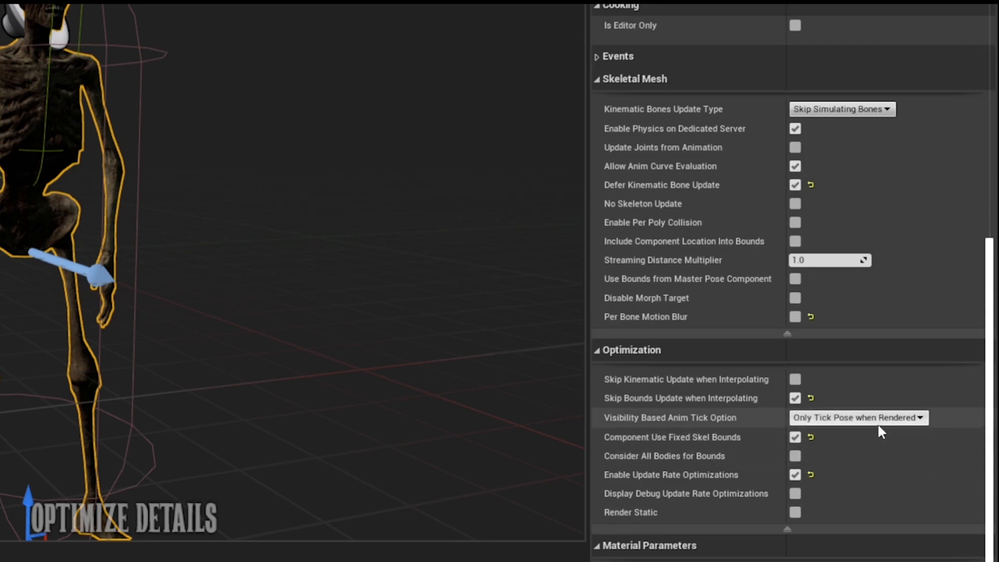
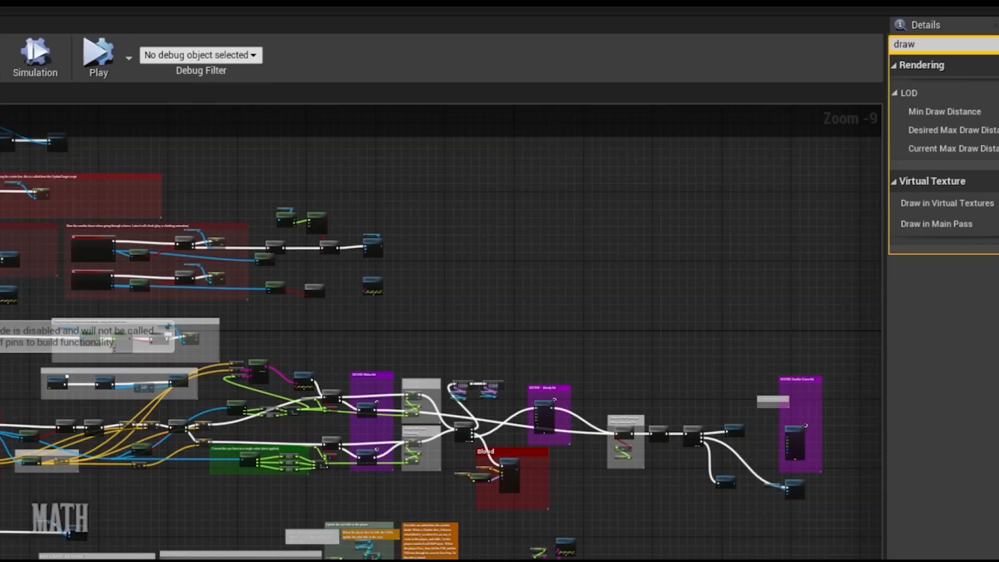
Step: Clear the "draw" filter from the Mesh component's details
{"action": "left_click", "coordinate": [935, 45]}
{"action": "key", "text": "ctrl+a"}
{"action": "key", "text": "BackSpace"}
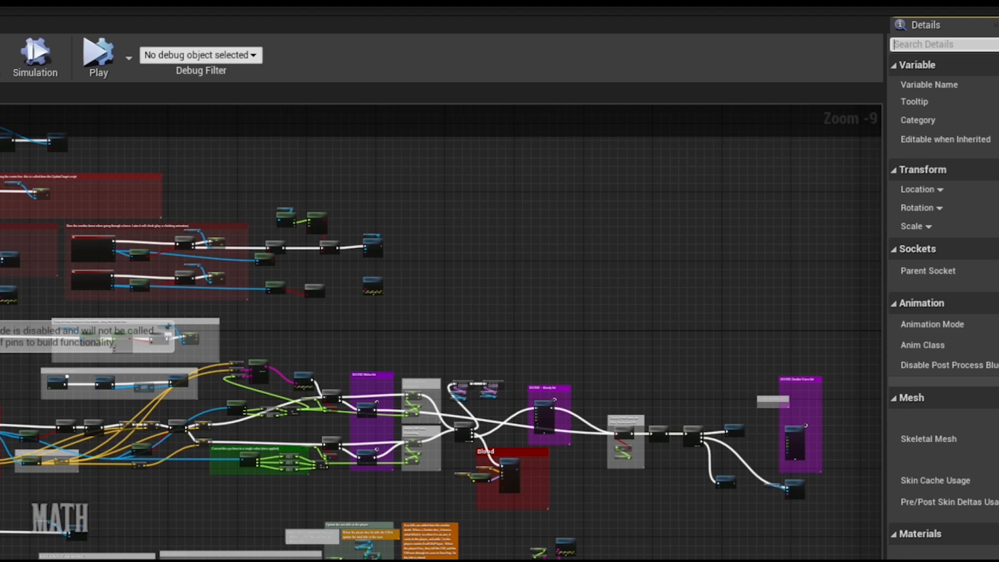
Step: Examine the Event Graph's Max Walk Speed, Component Has Tag, weapon tag check and Velocity Of Hit multiplication nodes
{"action": "scroll", "coordinate": [289, 277], "scroll_direction": "up", "scroll_amount": 9}
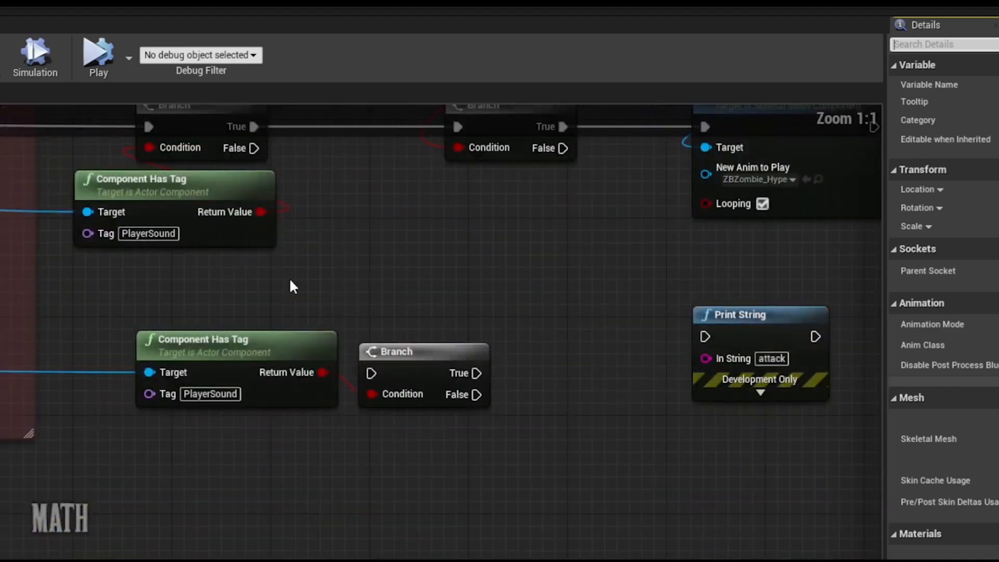
{"action": "right_click_drag", "start_coordinate": [146, 346], "coordinate": [701, 390]}
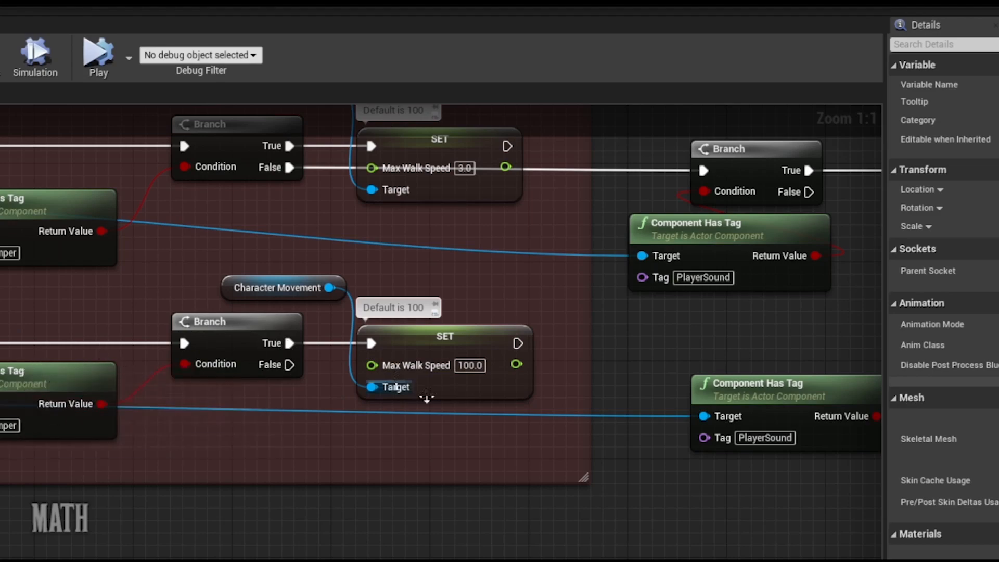
{"action": "right_click_drag", "start_coordinate": [396, 380], "coordinate": [105, 380]}
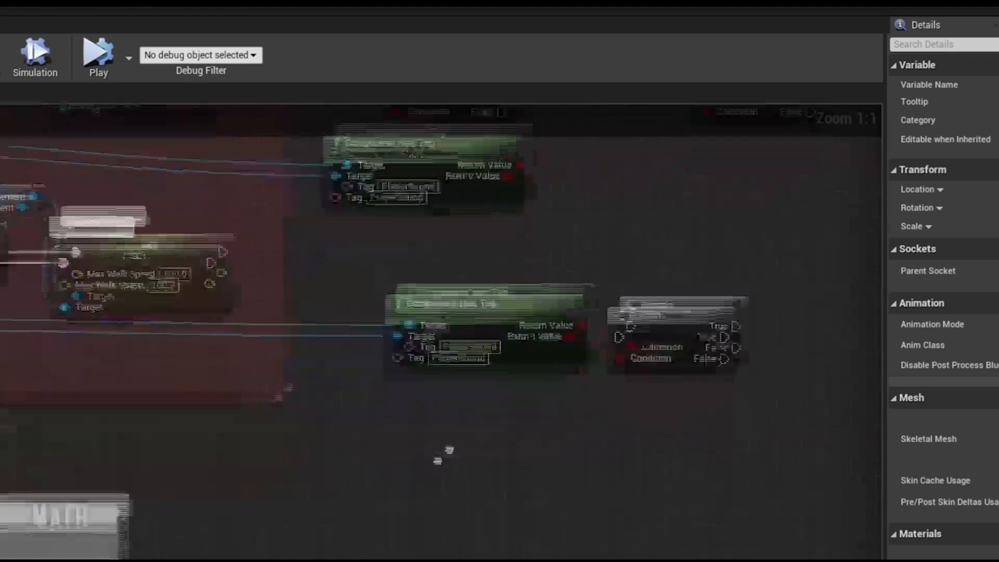
{"action": "scroll", "coordinate": [520, 424], "scroll_direction": "down", "scroll_amount": 6}
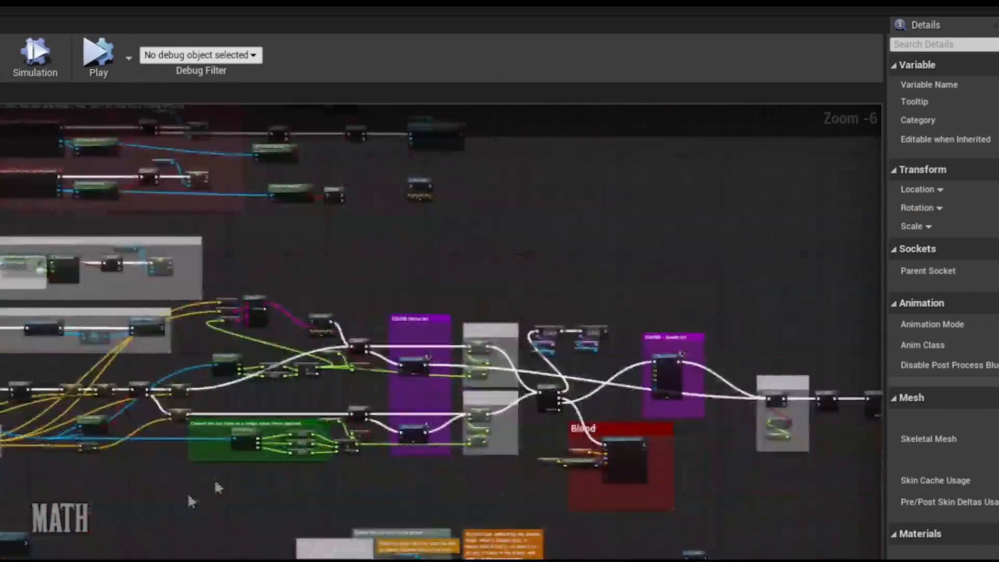
{"action": "scroll", "coordinate": [188, 504], "scroll_direction": "up", "scroll_amount": 6}
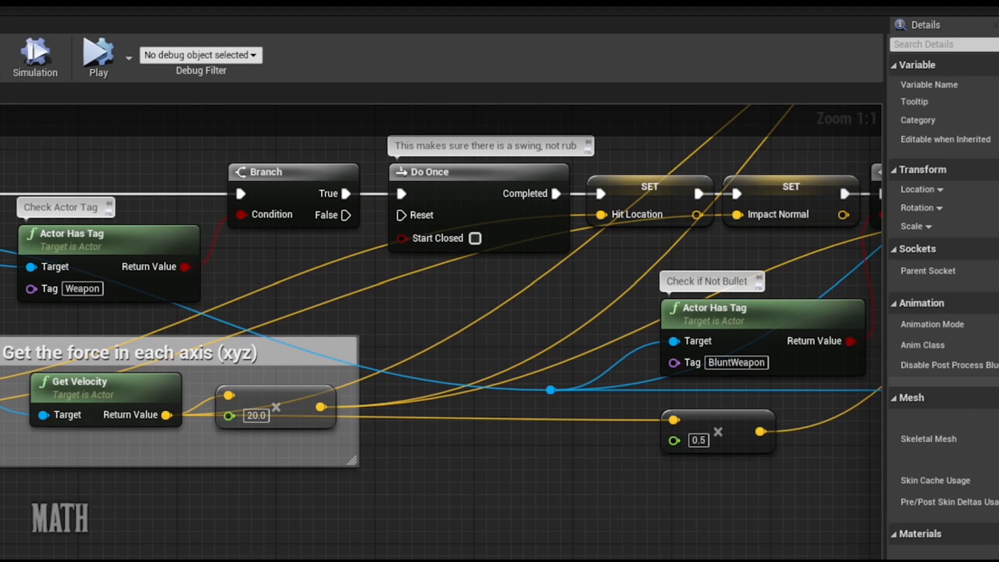
{"action": "right_click_drag", "start_coordinate": [745, 561], "coordinate": [268, 537]}
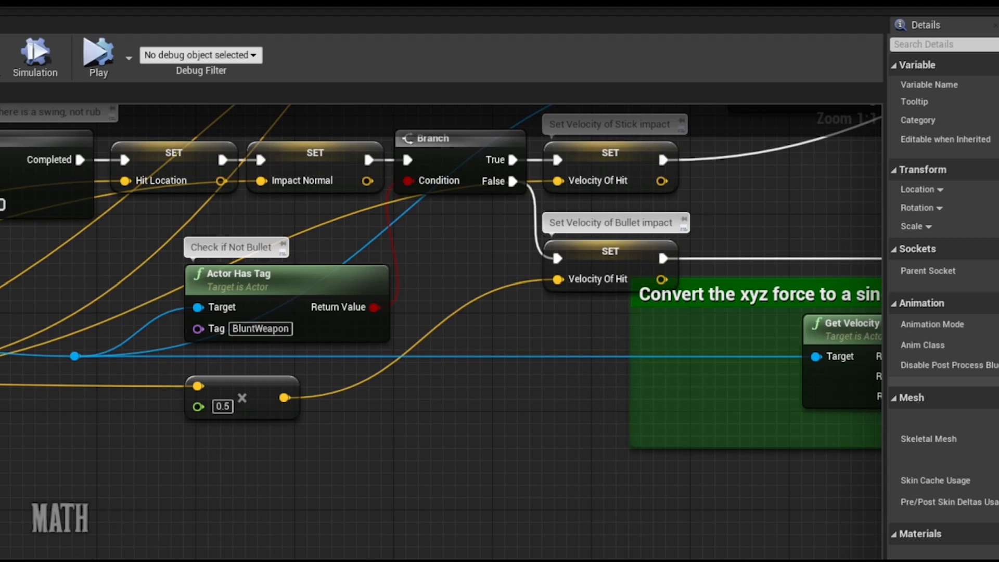
{"action": "scroll", "coordinate": [127, 553], "scroll_direction": "down", "scroll_amount": 6}
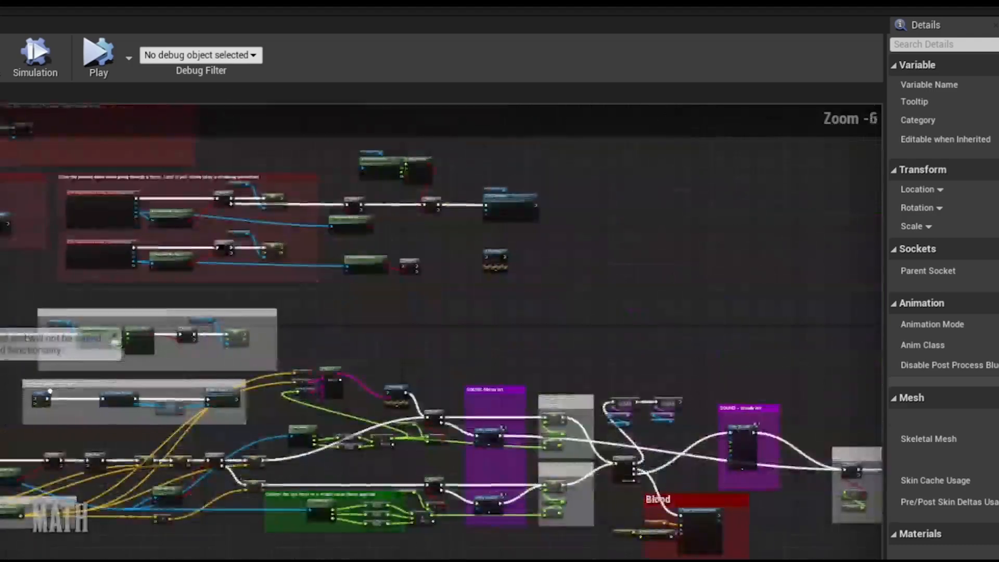
{"action": "right_click_drag", "start_coordinate": [232, 560], "coordinate": [164, 266]}
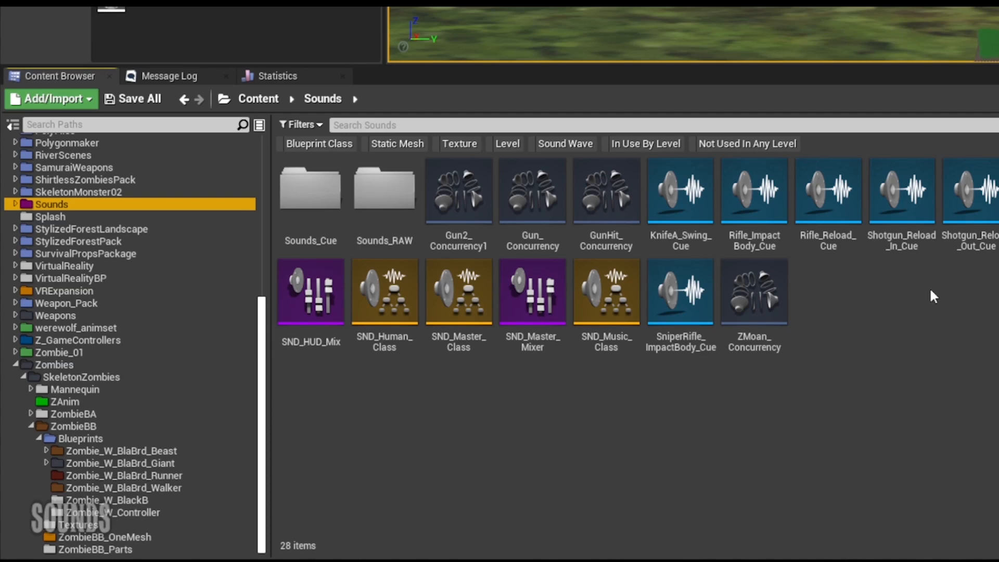
Step: Open the GunHit_Concurrency asset from the Sounds folder to view its settings
{"action": "left_click", "coordinate": [616, 214]}
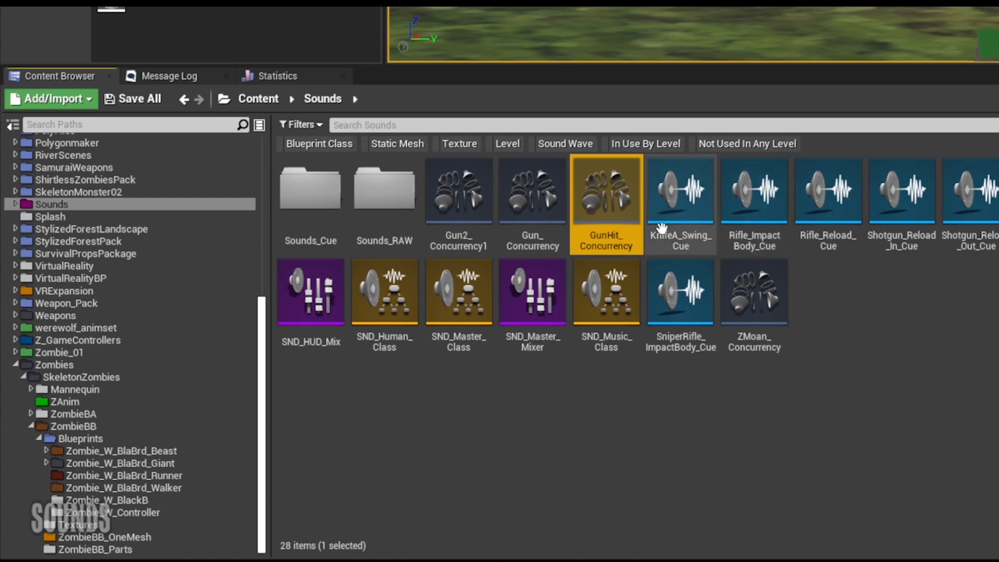
{"action": "double_click", "coordinate": [605, 216]}
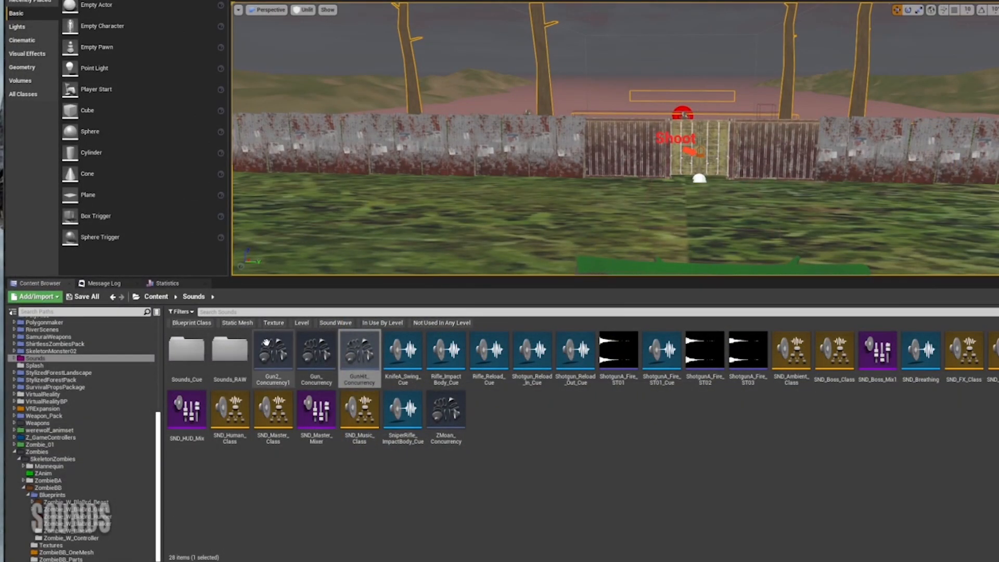
Step: Open the ShotgunA_Fire_ST01_Cue sound cue from the Sounds folder and bring its whole node chain into view
{"action": "double_click", "coordinate": [710, 364]}
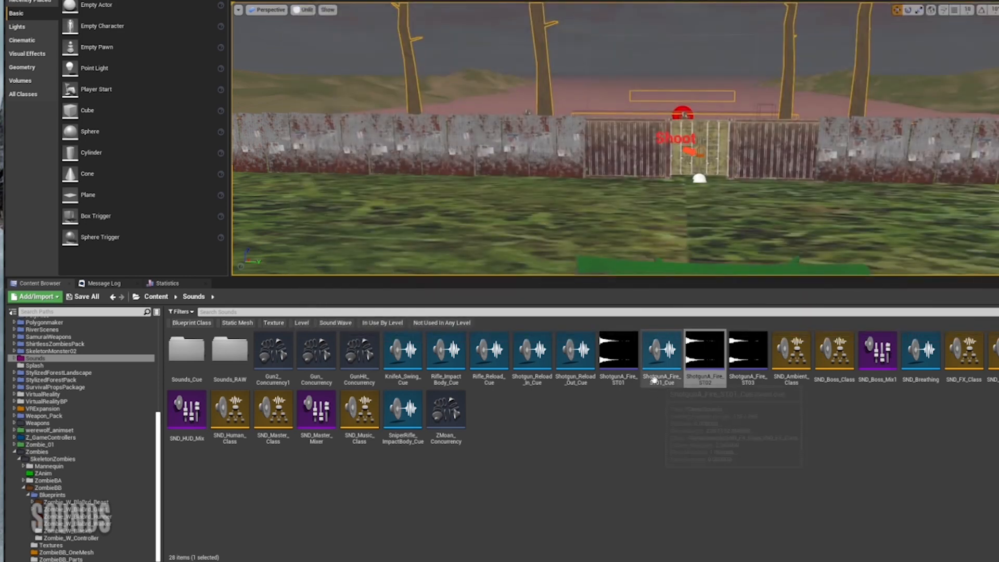
{"action": "left_click", "coordinate": [655, 381]}
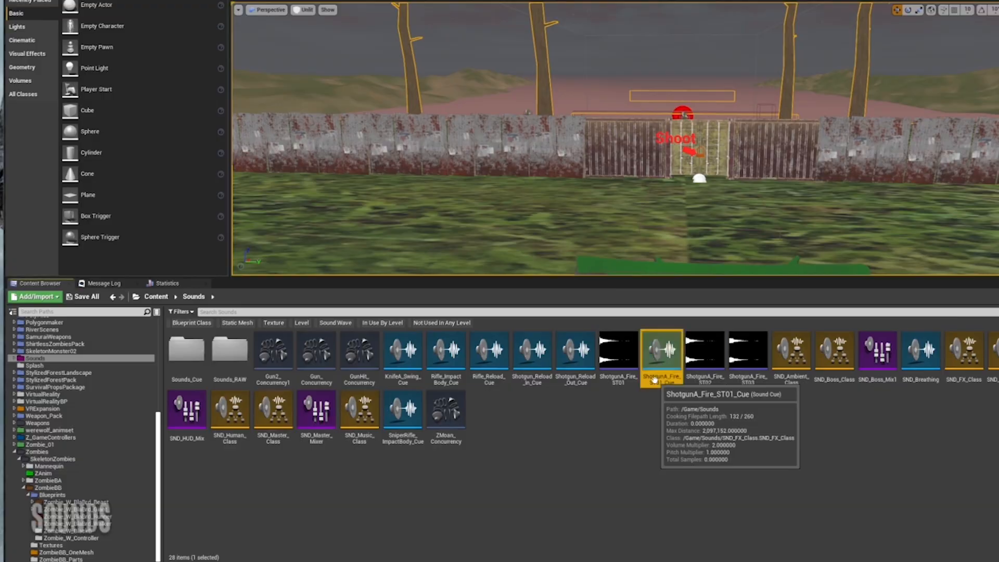
{"action": "double_click", "coordinate": [655, 381]}
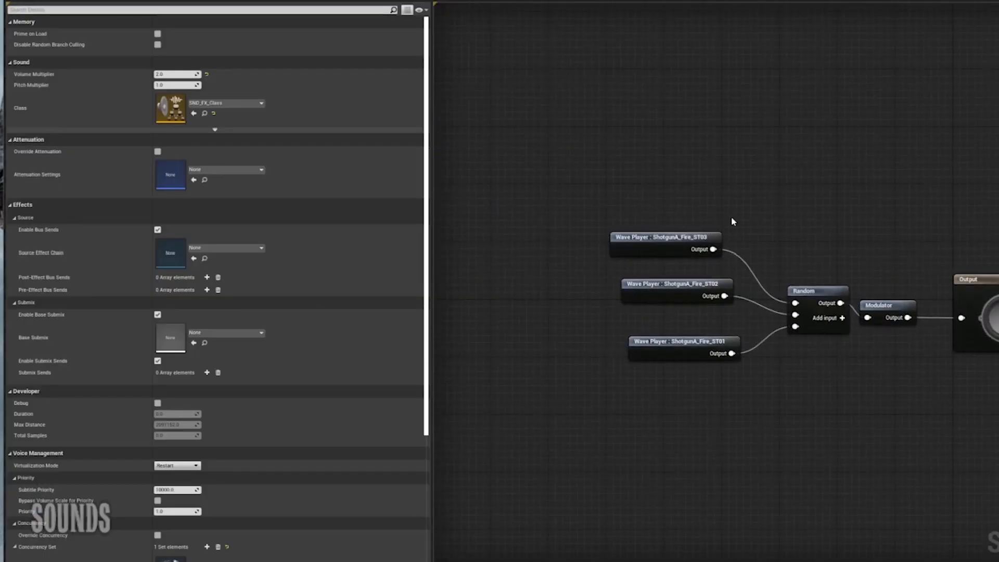
{"action": "right_click_drag", "start_coordinate": [890, 208], "coordinate": [805, 156]}
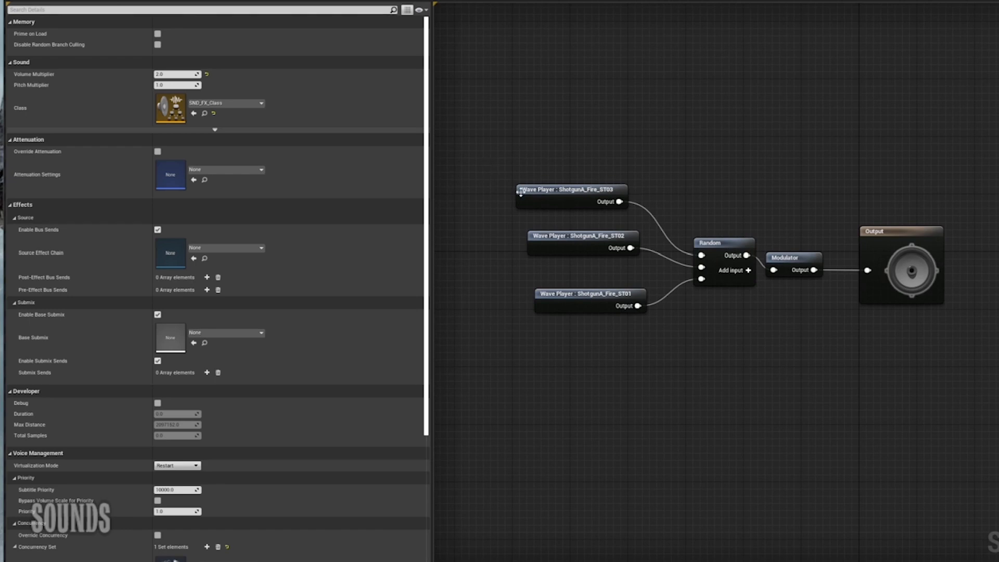
Step: Line up the ShotgunA_Fire_ST03 and ShotgunA_Fire_ST02 Wave Player nodes above ShotgunA_Fire_ST01 and select all three
{"action": "left_click_drag", "start_coordinate": [520, 192], "coordinate": [539, 195]}
{"action": "left_click_drag", "start_coordinate": [551, 239], "coordinate": [558, 239]}
{"action": "left_click_drag", "start_coordinate": [509, 150], "coordinate": [545, 298]}
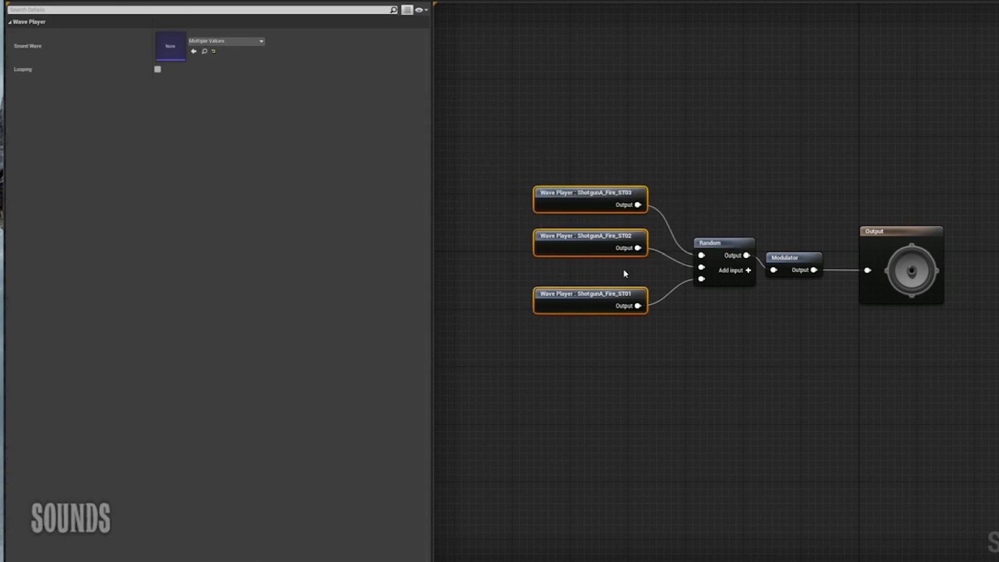
Step: View the Modulator node's pitch and volume settings and the sound classes available for the cue's Output node
{"action": "left_click", "coordinate": [135, 0]}
{"action": "left_click", "coordinate": [775, 259]}
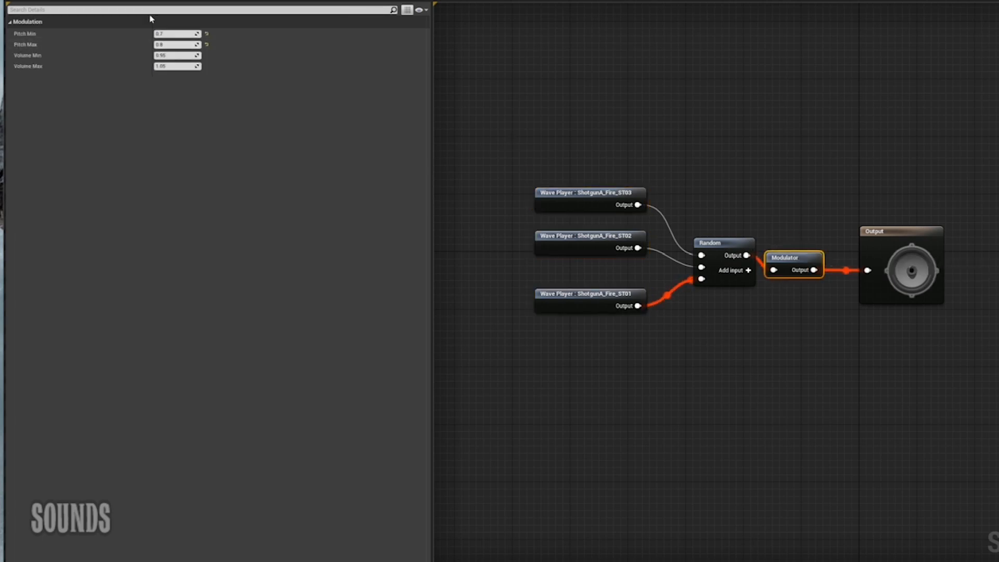
{"action": "left_click", "coordinate": [899, 229]}
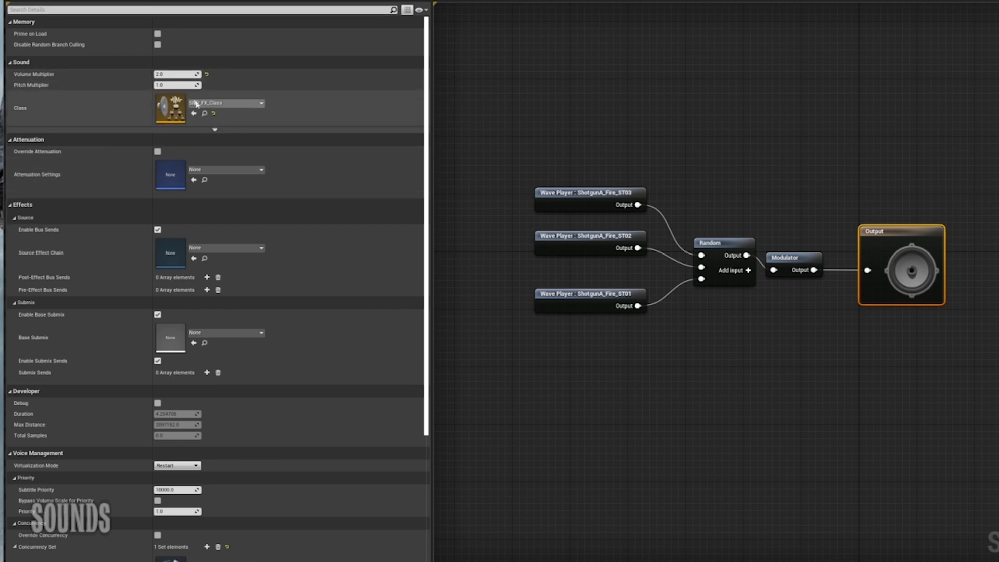
{"action": "left_click", "coordinate": [213, 105]}
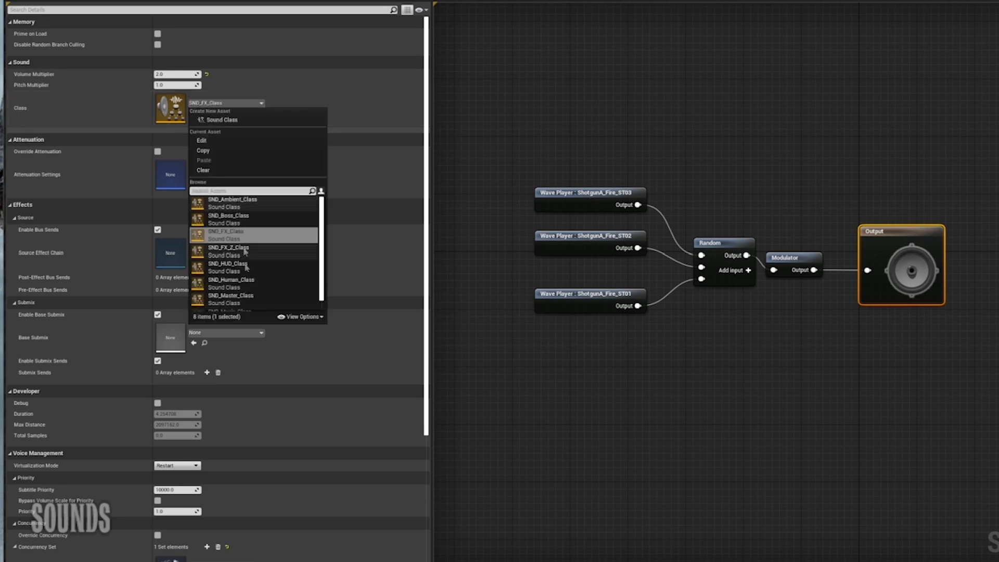
{"action": "scroll", "coordinate": [242, 255], "scroll_direction": "up", "scroll_amount": 1}
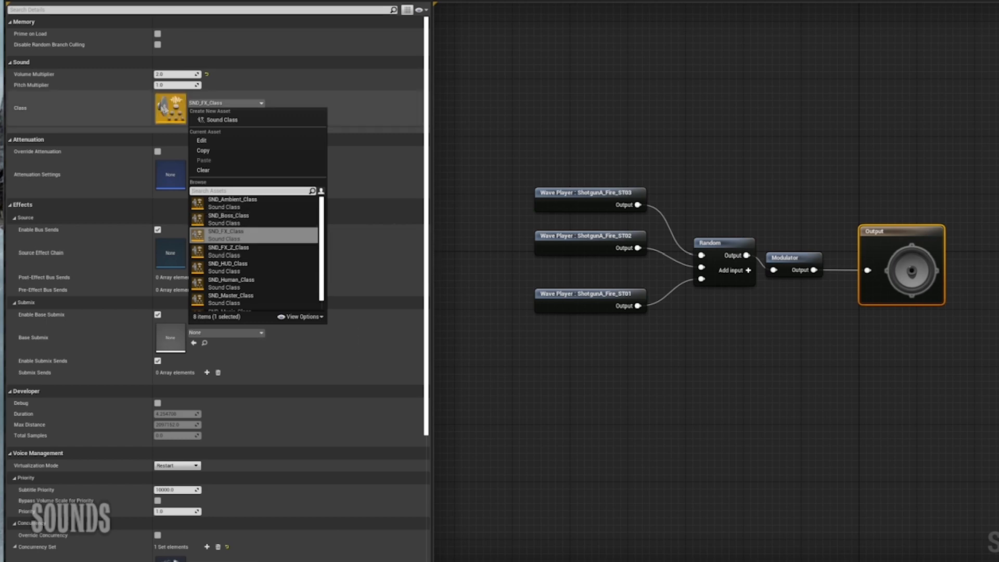
{"action": "left_click", "coordinate": [550, 118]}
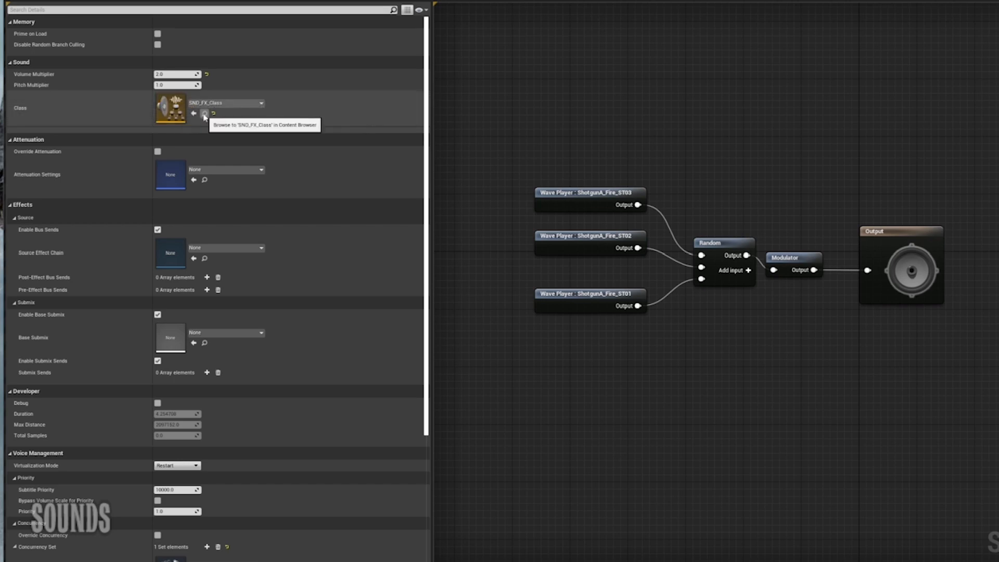
Step: Find the Concurrency Set under the Output node's Voice Management settings and open the Gun2_Concurrency1 asset
{"action": "scroll", "coordinate": [382, 258], "scroll_direction": "down", "scroll_amount": 3}
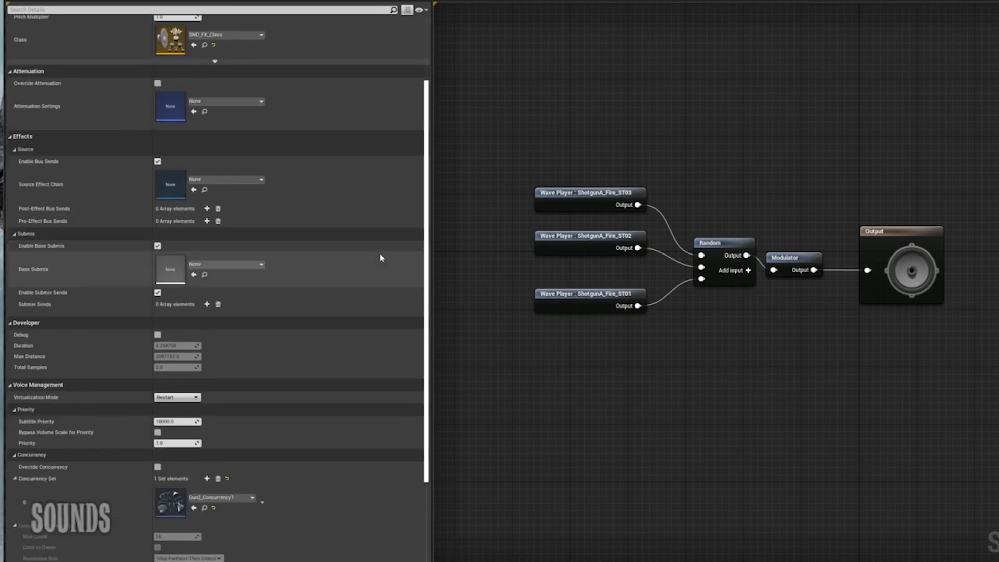
{"action": "scroll", "coordinate": [377, 260], "scroll_direction": "down", "scroll_amount": 4}
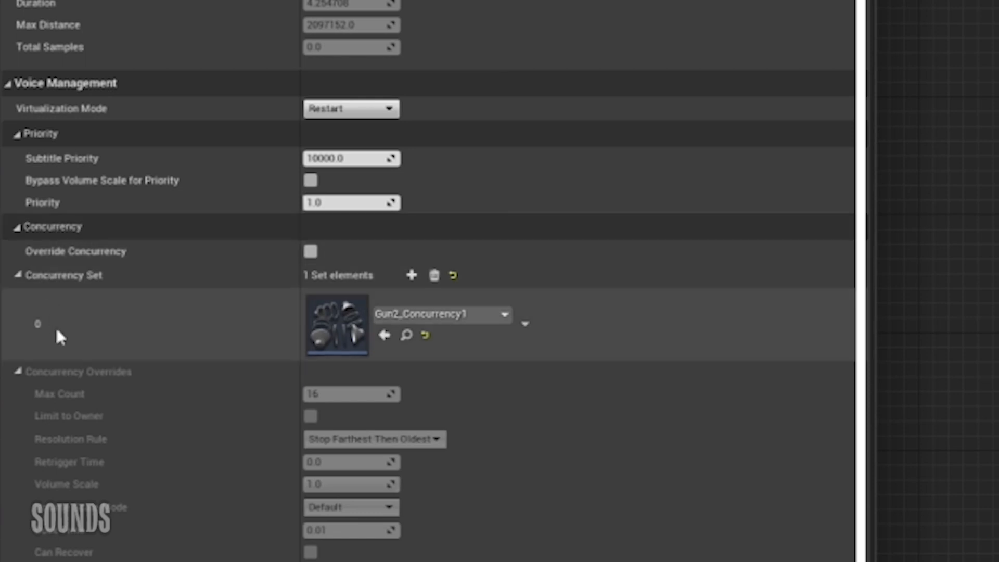
{"action": "left_click", "coordinate": [406, 335]}
{"action": "double_click", "coordinate": [272, 358]}
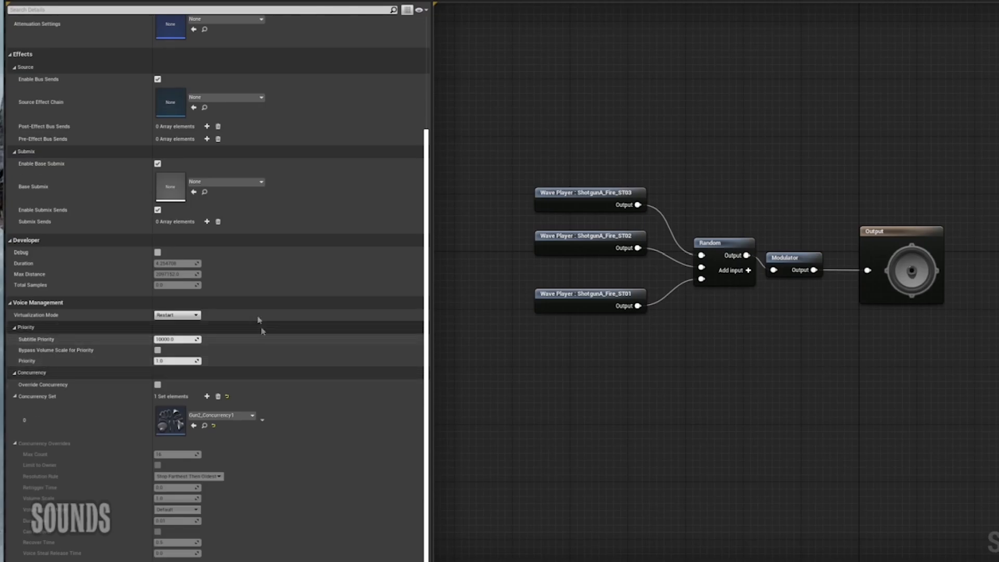
Step: Review the cue's Output settings again and view the concurrency asset's available Resolution Rule options
{"action": "scroll", "coordinate": [258, 315], "scroll_direction": "up", "scroll_amount": 2}
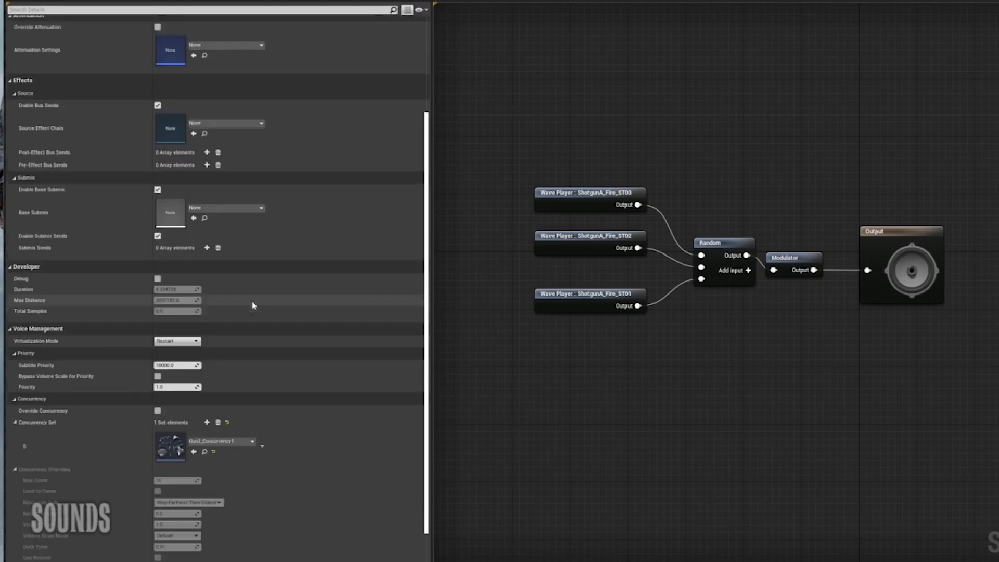
{"action": "scroll", "coordinate": [254, 305], "scroll_direction": "up", "scroll_amount": 3}
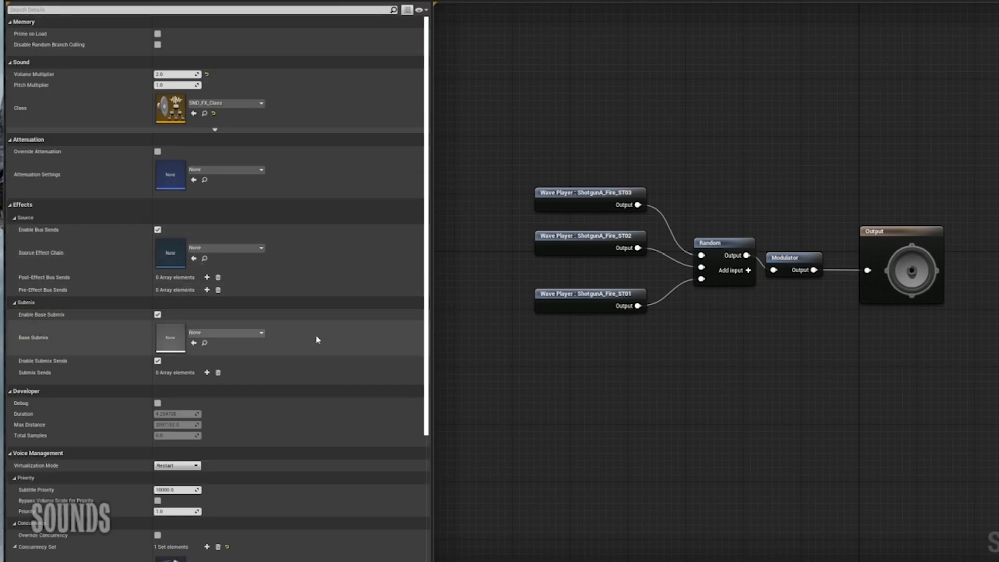
{"action": "scroll", "coordinate": [319, 340], "scroll_direction": "down", "scroll_amount": 4}
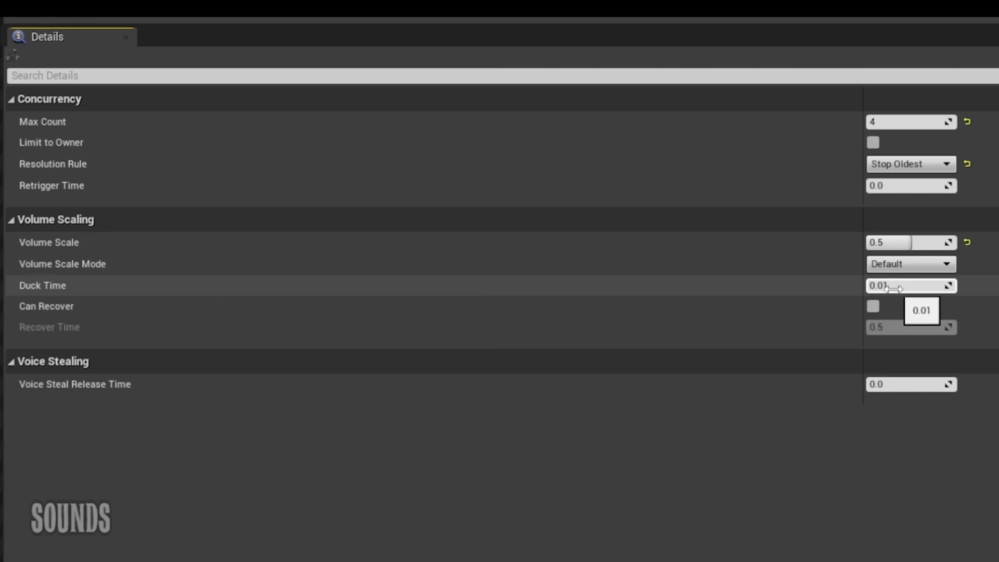
{"action": "left_click", "coordinate": [937, 168]}
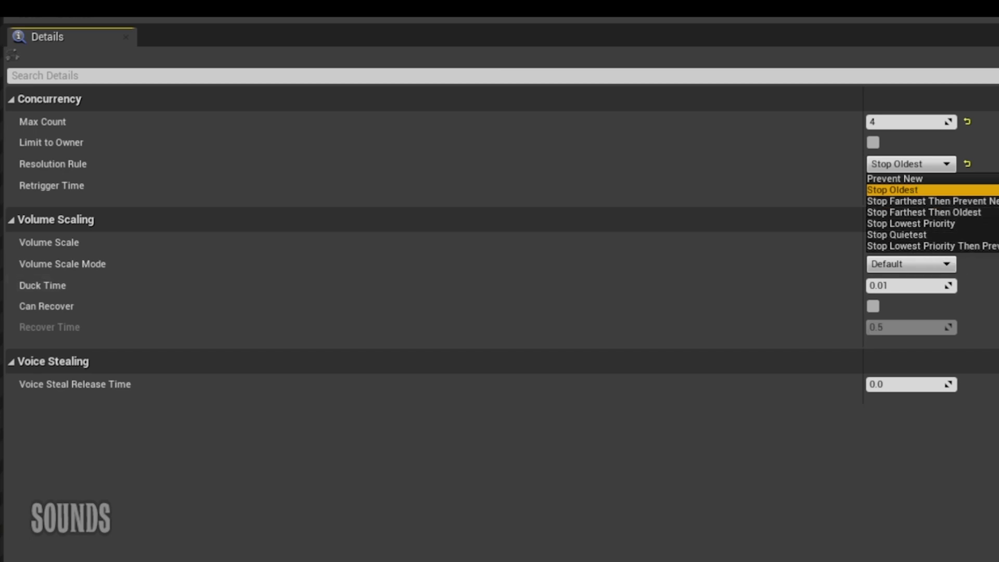
{"action": "key", "text": "Escape"}
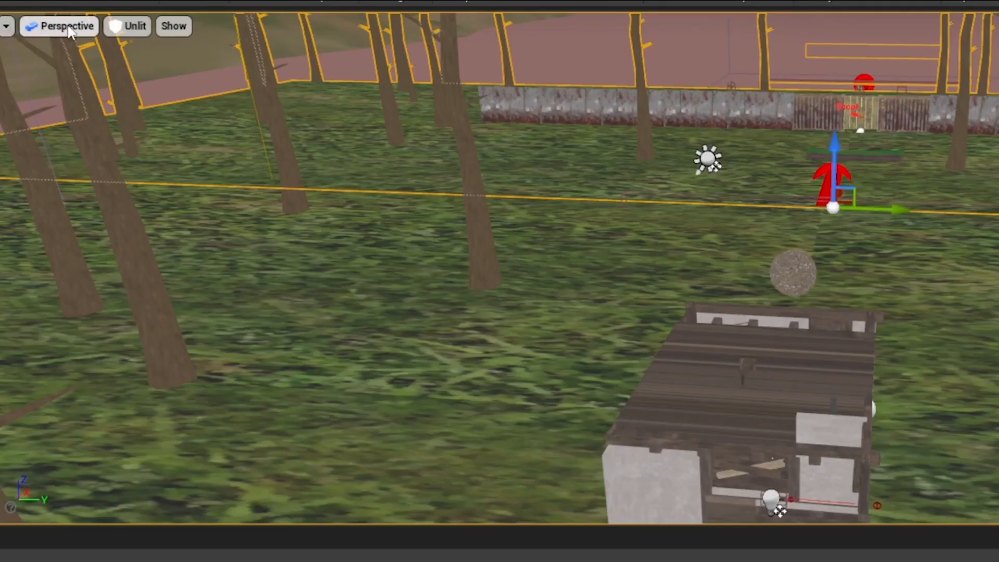
Step: Display the level in the Shader Complexity & Quads view mode and inspect the inside of the cabin
{"action": "left_click", "coordinate": [194, 24]}
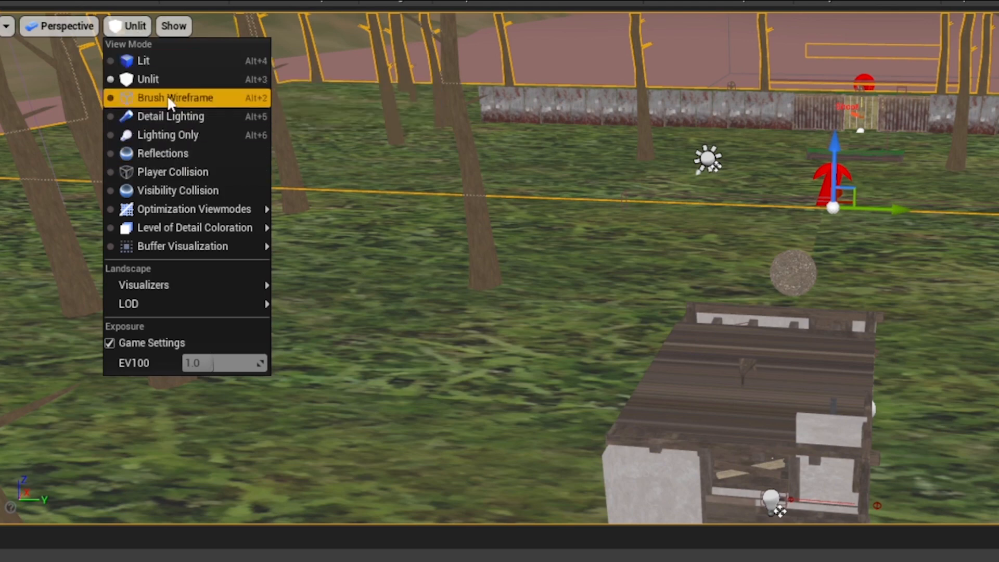
{"action": "mouse_move", "coordinate": [189, 211]}
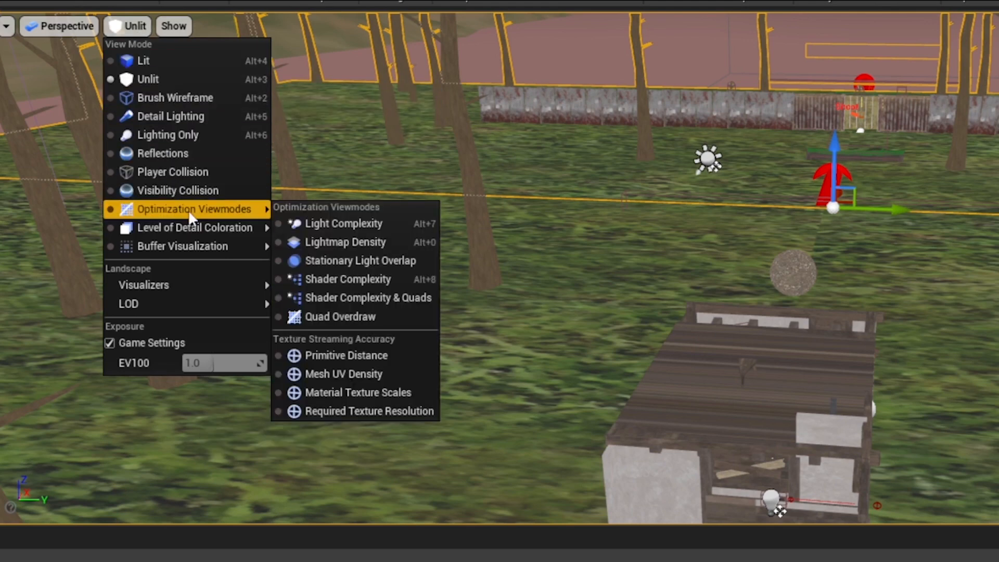
{"action": "left_click", "coordinate": [371, 305]}
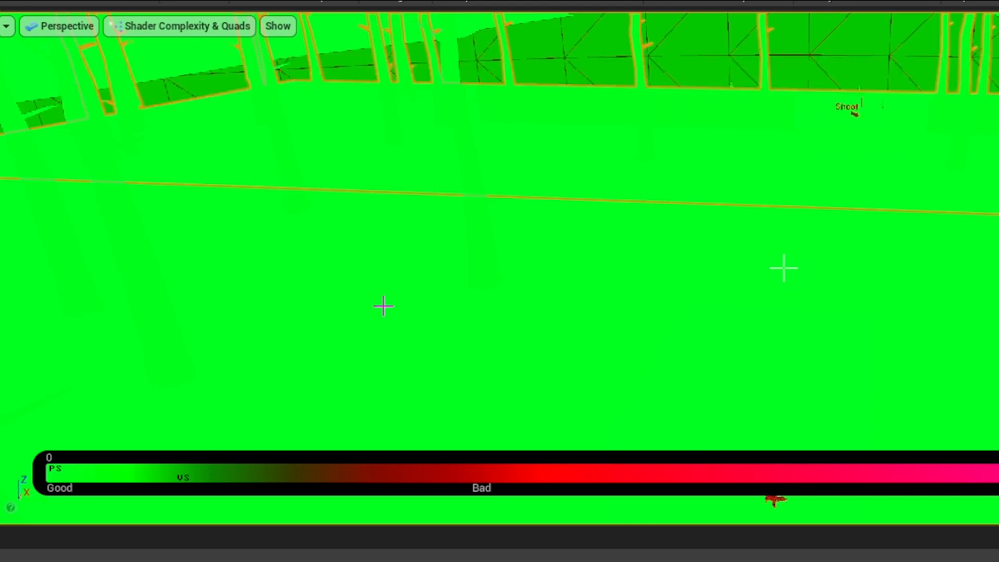
{"action": "left_click_drag", "start_coordinate": [500, 528], "coordinate": [500, 561]}
{"action": "right_click_drag", "start_coordinate": [784, 408], "coordinate": [783, 408]}
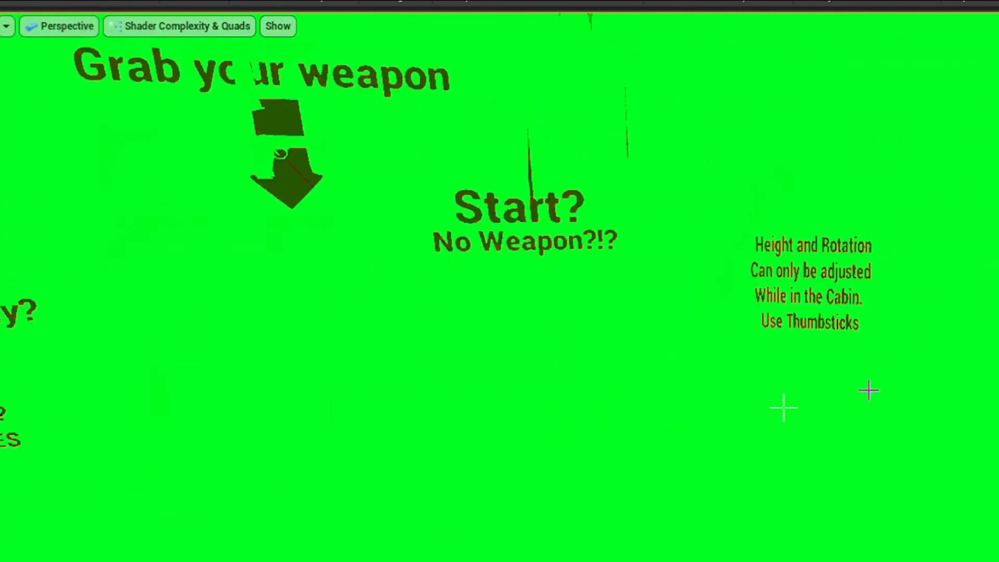
Step: Return the viewport to the Unlit view mode and look around the cabin interior
{"action": "left_click", "coordinate": [190, 30]}
{"action": "left_click", "coordinate": [166, 79]}
{"action": "right_click_drag", "start_coordinate": [499, 281], "coordinate": [500, 280]}
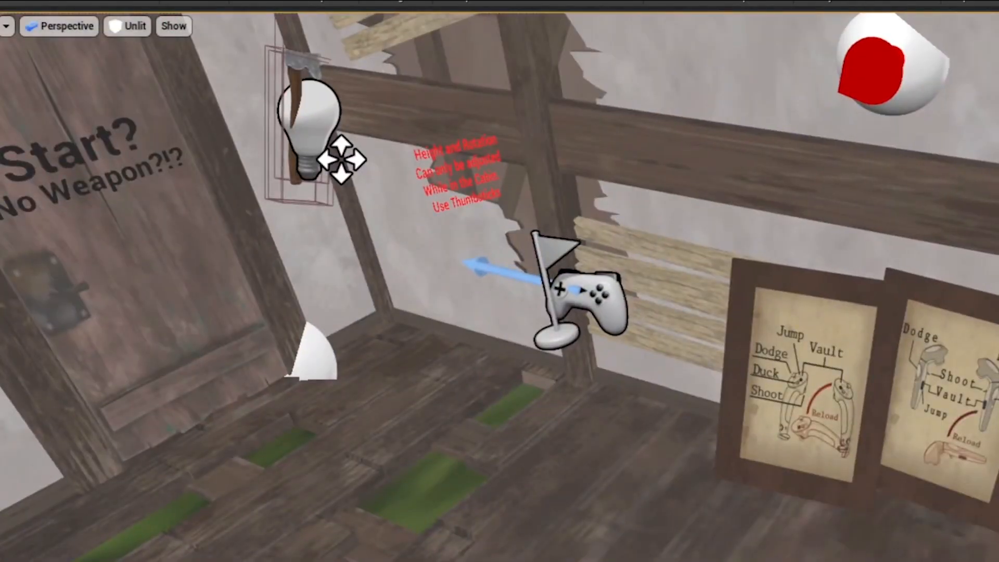
Step: Display the cabin in the Shader Complexity view mode and inspect its text signs and surroundings
{"action": "left_click", "coordinate": [127, 26]}
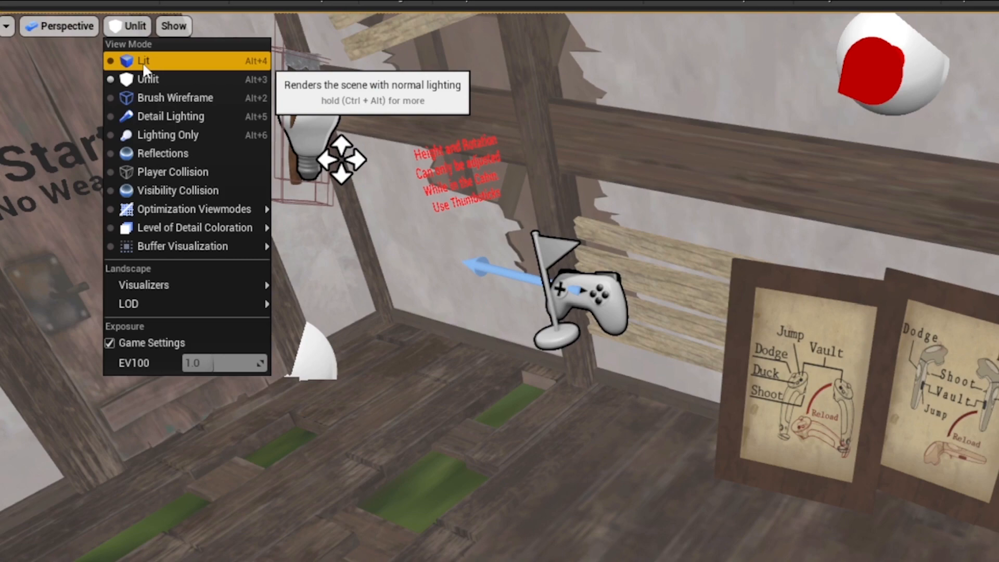
{"action": "mouse_move", "coordinate": [189, 208]}
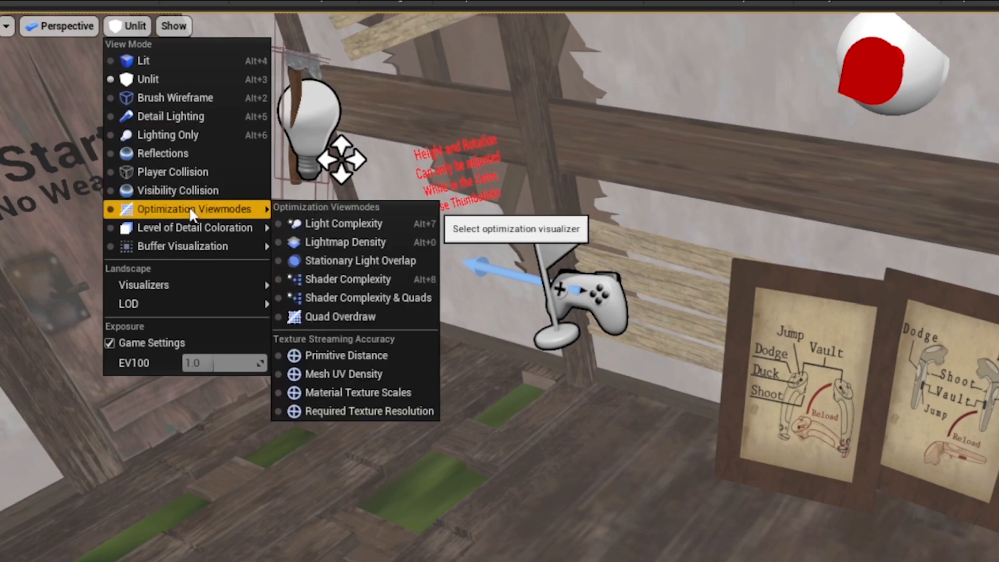
{"action": "left_click", "coordinate": [349, 279]}
{"action": "right_click_drag", "start_coordinate": [346, 274], "coordinate": [346, 274]}
{"action": "right_click_drag", "start_coordinate": [783, 407], "coordinate": [784, 407]}
Step: Display the level in the Quad Overdraw view mode and examine the cabin's shotgun, shelf and floor objects
{"action": "left_click", "coordinate": [159, 26]}
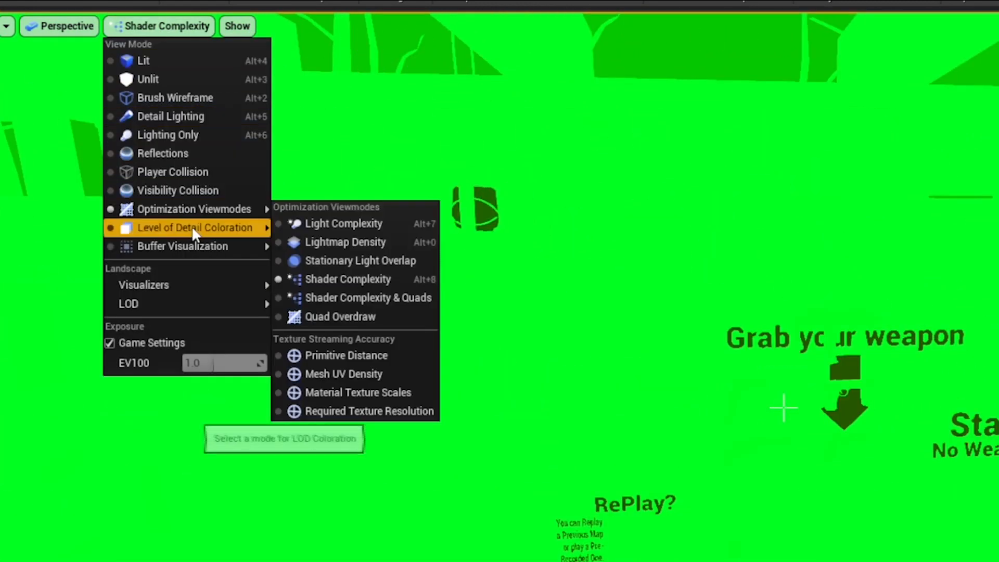
{"action": "left_click", "coordinate": [358, 315]}
{"action": "right_click_drag", "start_coordinate": [783, 407], "coordinate": [784, 407]}
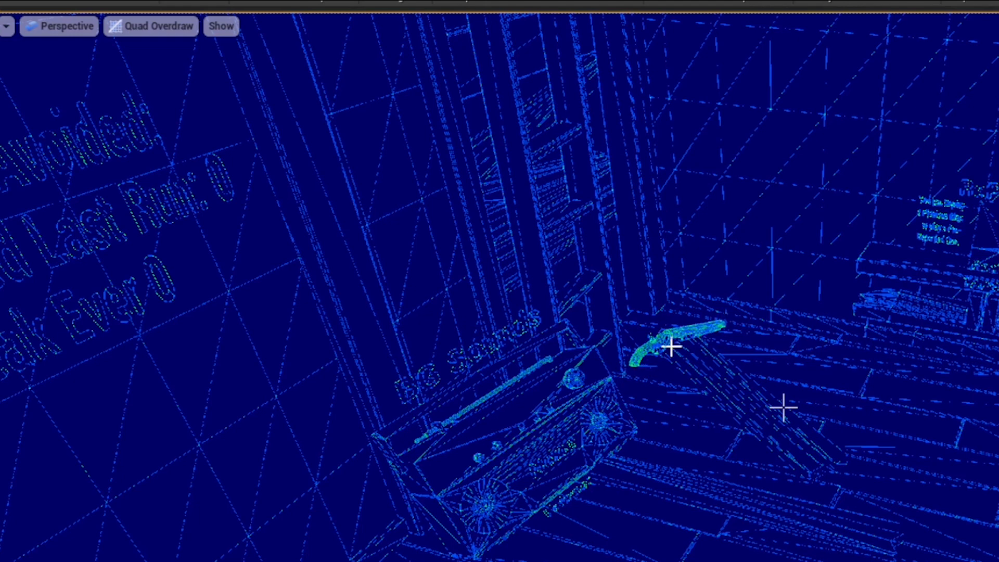
{"action": "right_click_drag", "start_coordinate": [783, 407], "coordinate": [819, 385]}
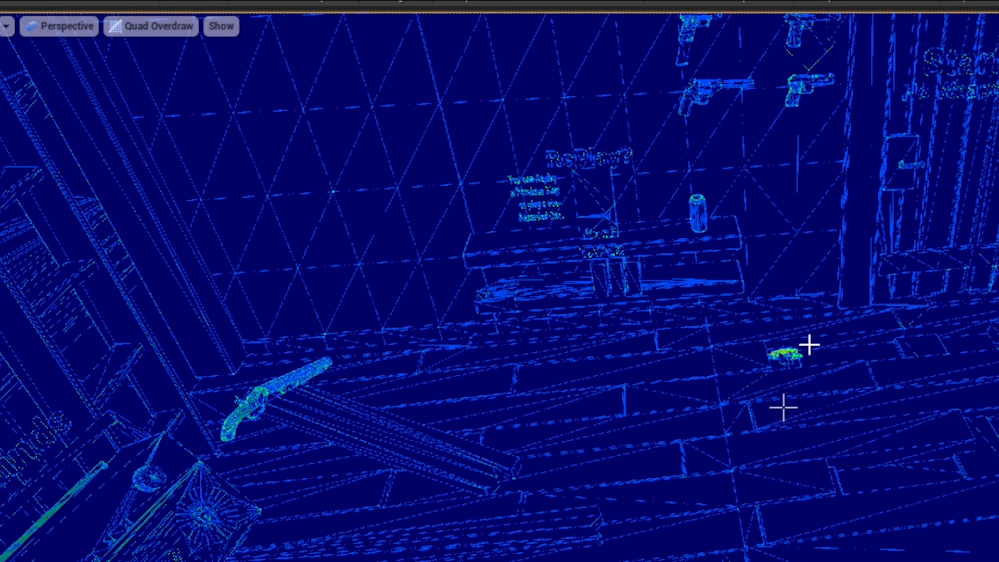
{"action": "right_click_drag", "start_coordinate": [922, 419], "coordinate": [920, 385]}
Step: Examine the shotgun's quad overdraw up close and from farther away, along with the weapons on the wall
{"action": "mouse_move", "coordinate": [784, 408]}
{"action": "right_mouse_down"}
{"action": "mouse_move", "coordinate": [817, 437]}
{"action": "mouse_move", "coordinate": [837, 430]}
{"action": "mouse_move", "coordinate": [783, 407]}
{"action": "right_mouse_up"}
{"action": "key", "text": "w"}
{"action": "key", "text": "w"}
{"action": "key", "text": "w"}
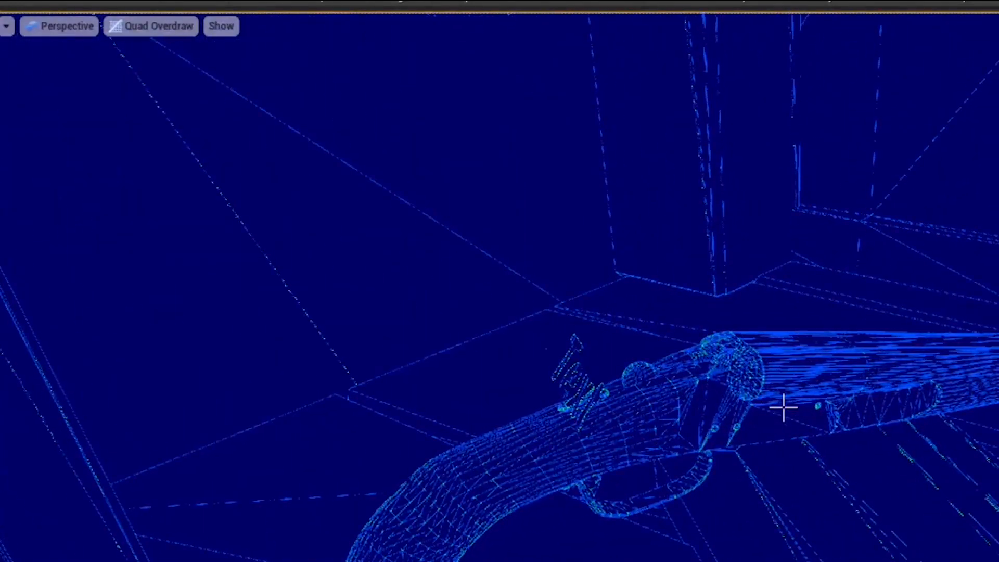
{"action": "key", "text": "s"}
{"action": "right_click_drag", "start_coordinate": [784, 407], "coordinate": [784, 408]}
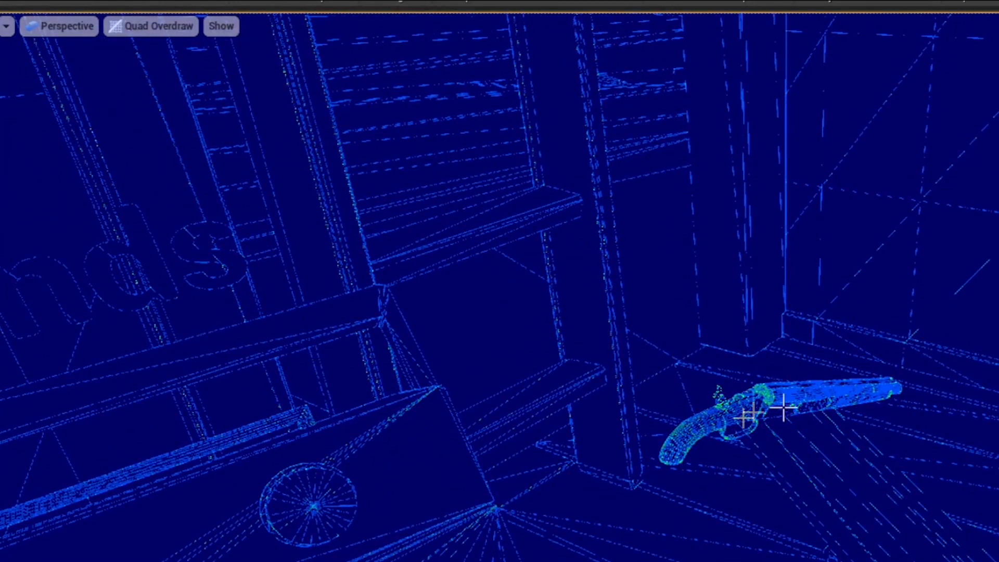
{"action": "right_click_drag", "start_coordinate": [784, 407], "coordinate": [783, 407]}
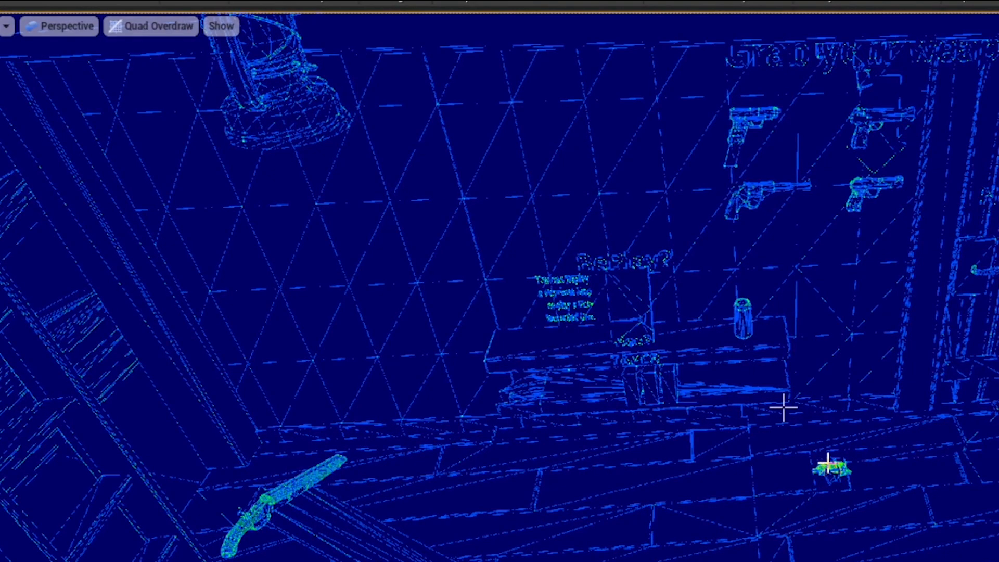
Step: Examine the quad overdraw of the outdoor fence, trees and zombies from several distances
{"action": "right_click_drag", "start_coordinate": [784, 408], "coordinate": [783, 407]}
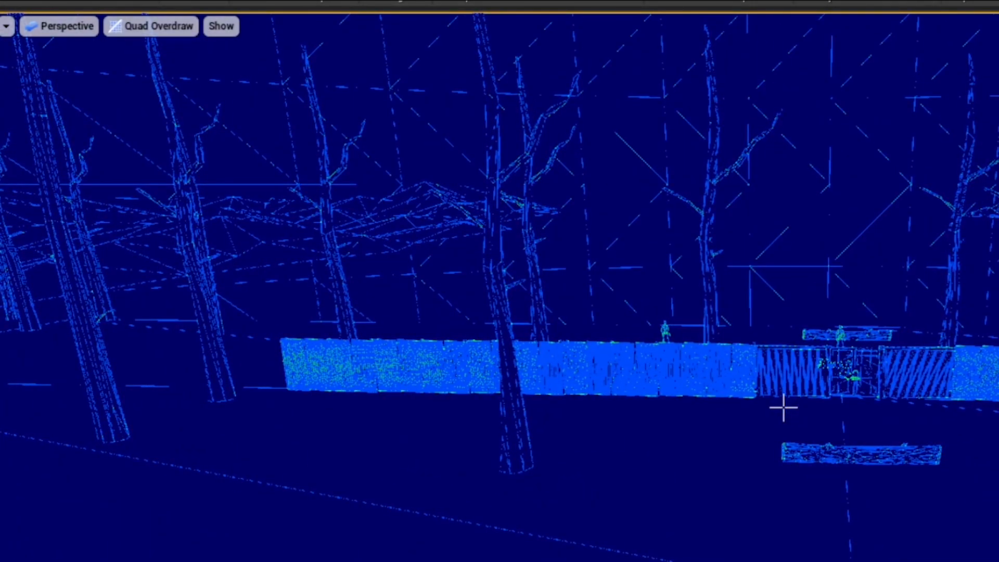
{"action": "right_click_drag", "start_coordinate": [783, 408], "coordinate": [783, 407]}
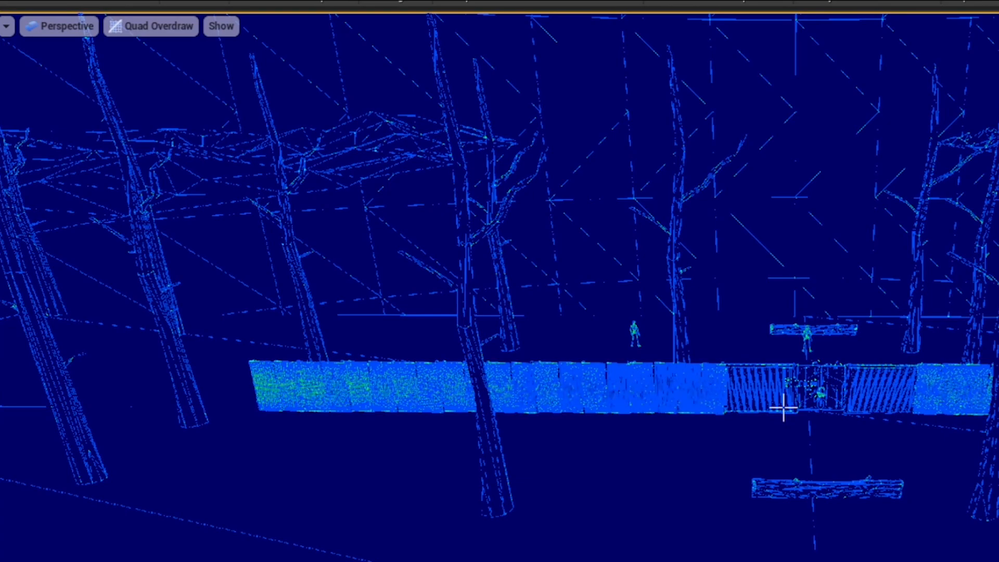
{"action": "right_click_drag", "start_coordinate": [783, 407], "coordinate": [784, 408]}
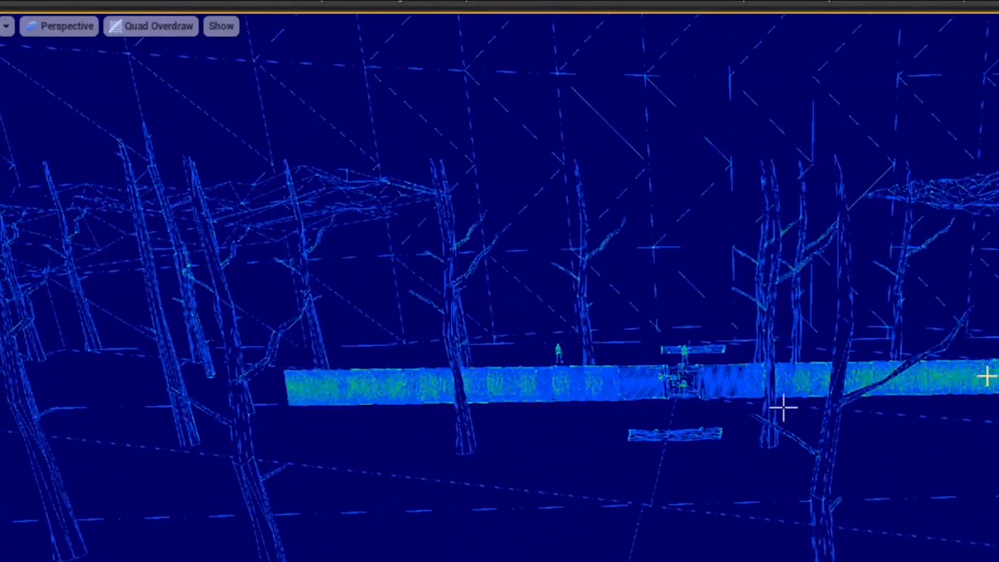